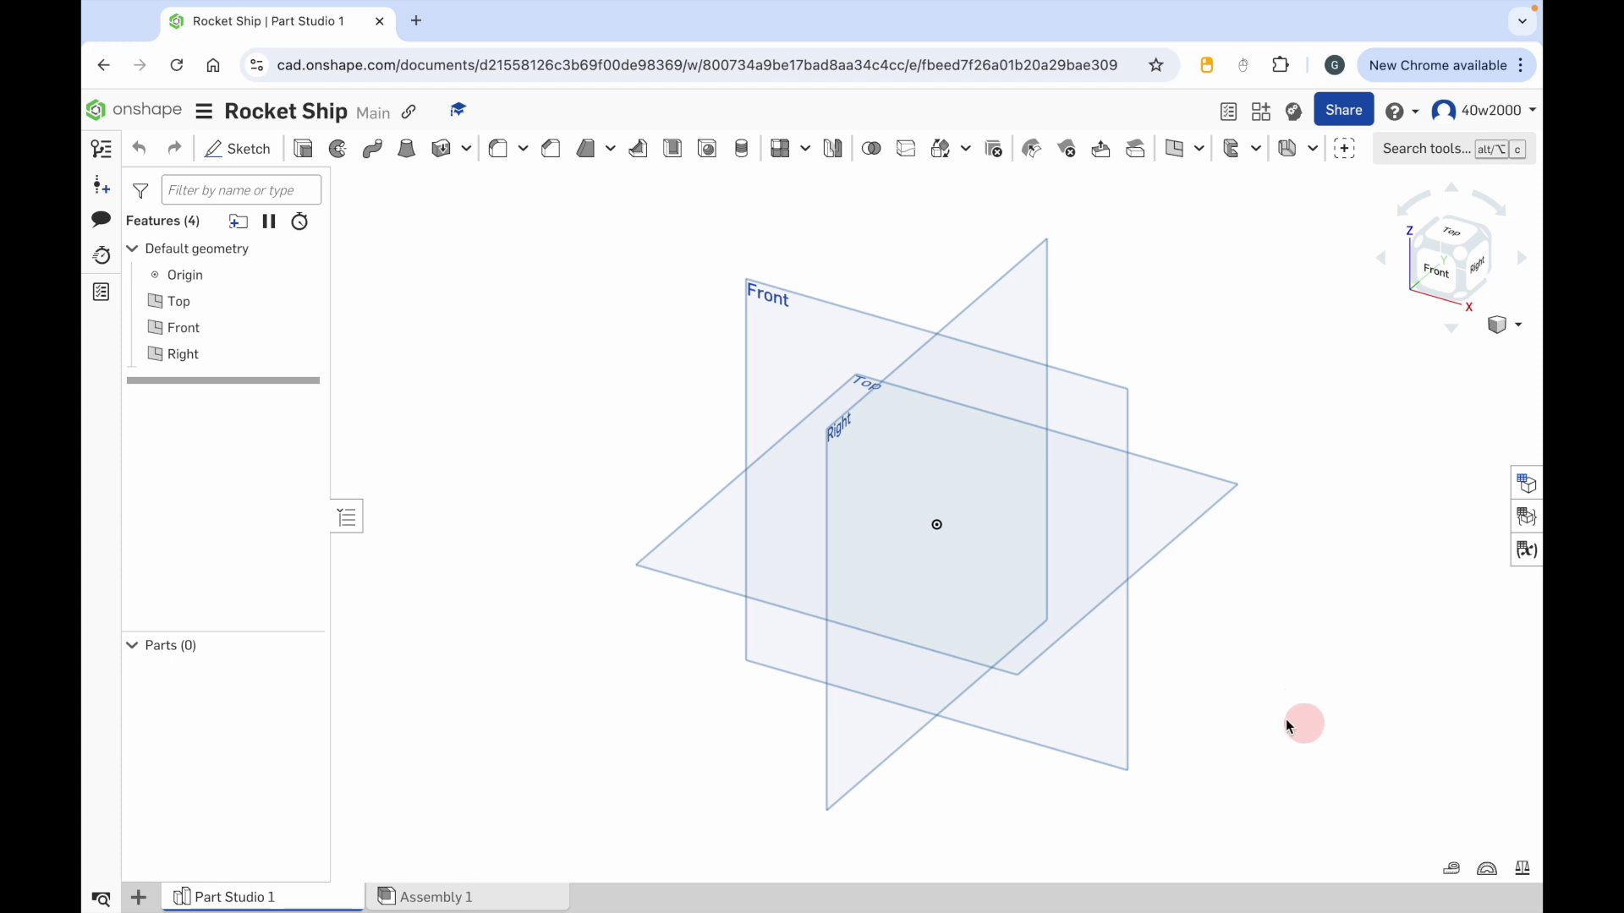
Step: Sketch a centre-point circle about 5.3 cm in diameter on the Front plane, centred on the origin
{"action": "left_click", "coordinate": [237, 152]}
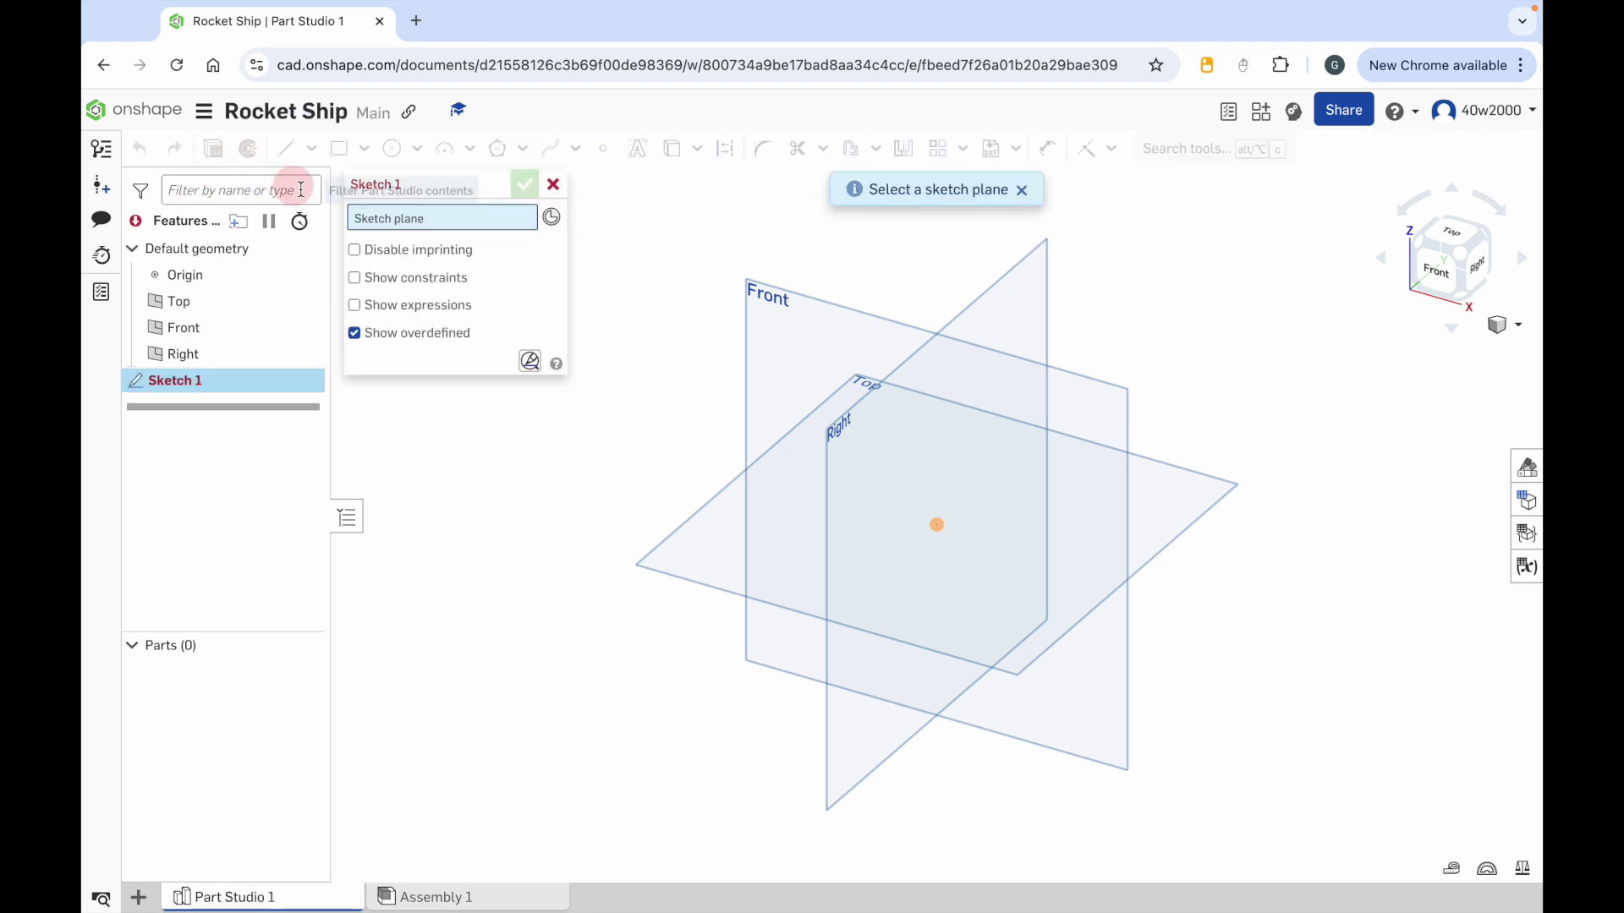
{"action": "left_click", "coordinate": [781, 340]}
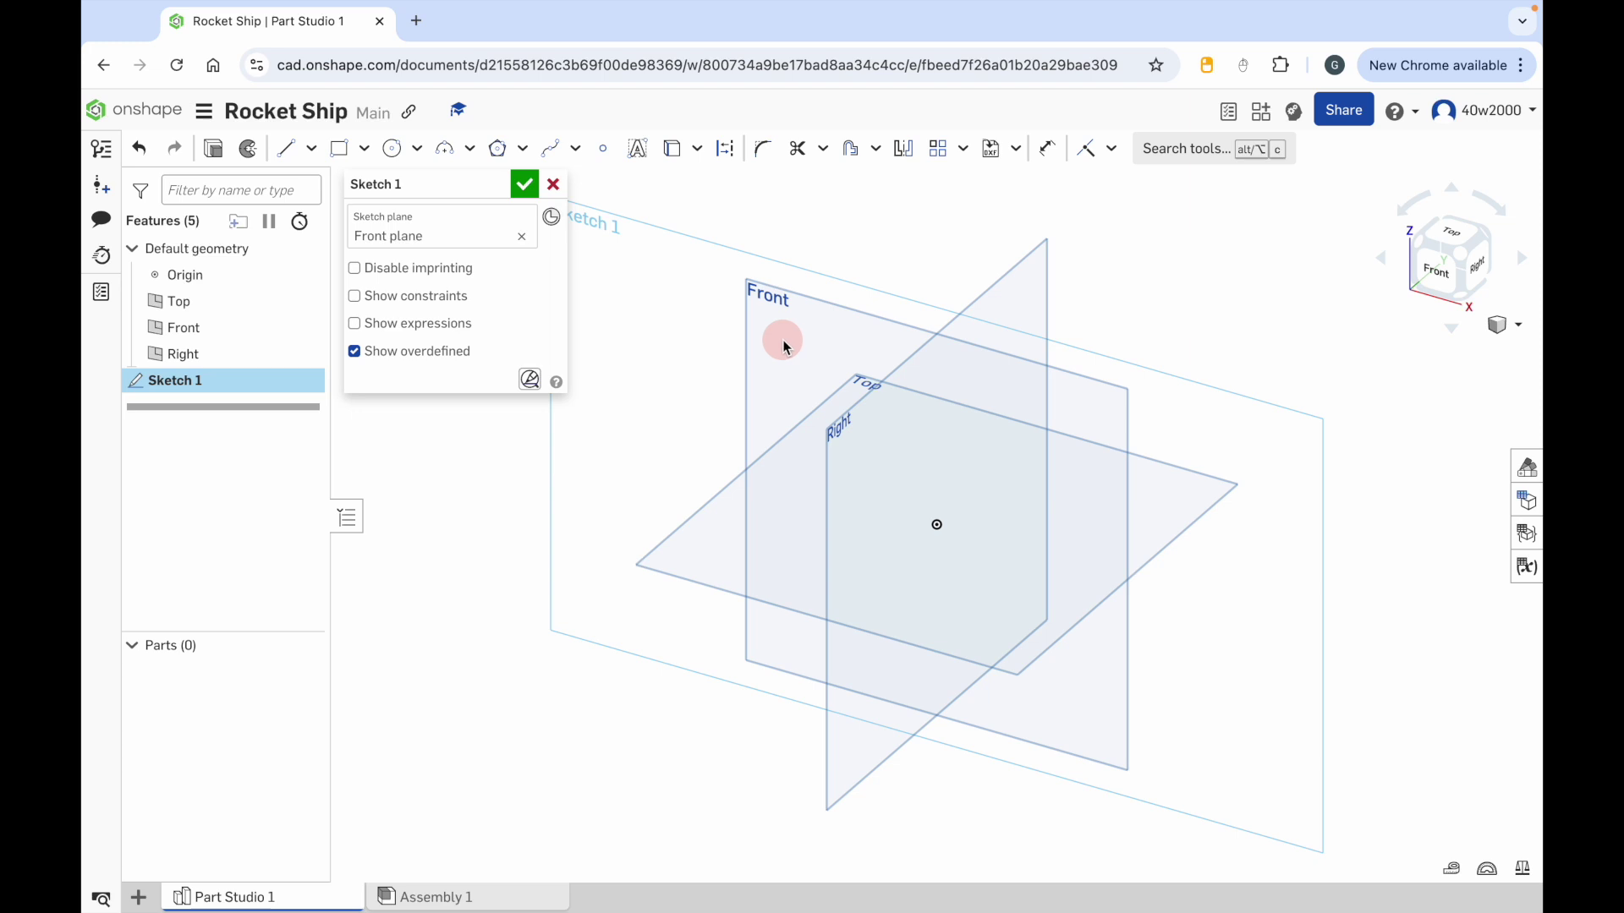
{"action": "left_click", "coordinate": [419, 153]}
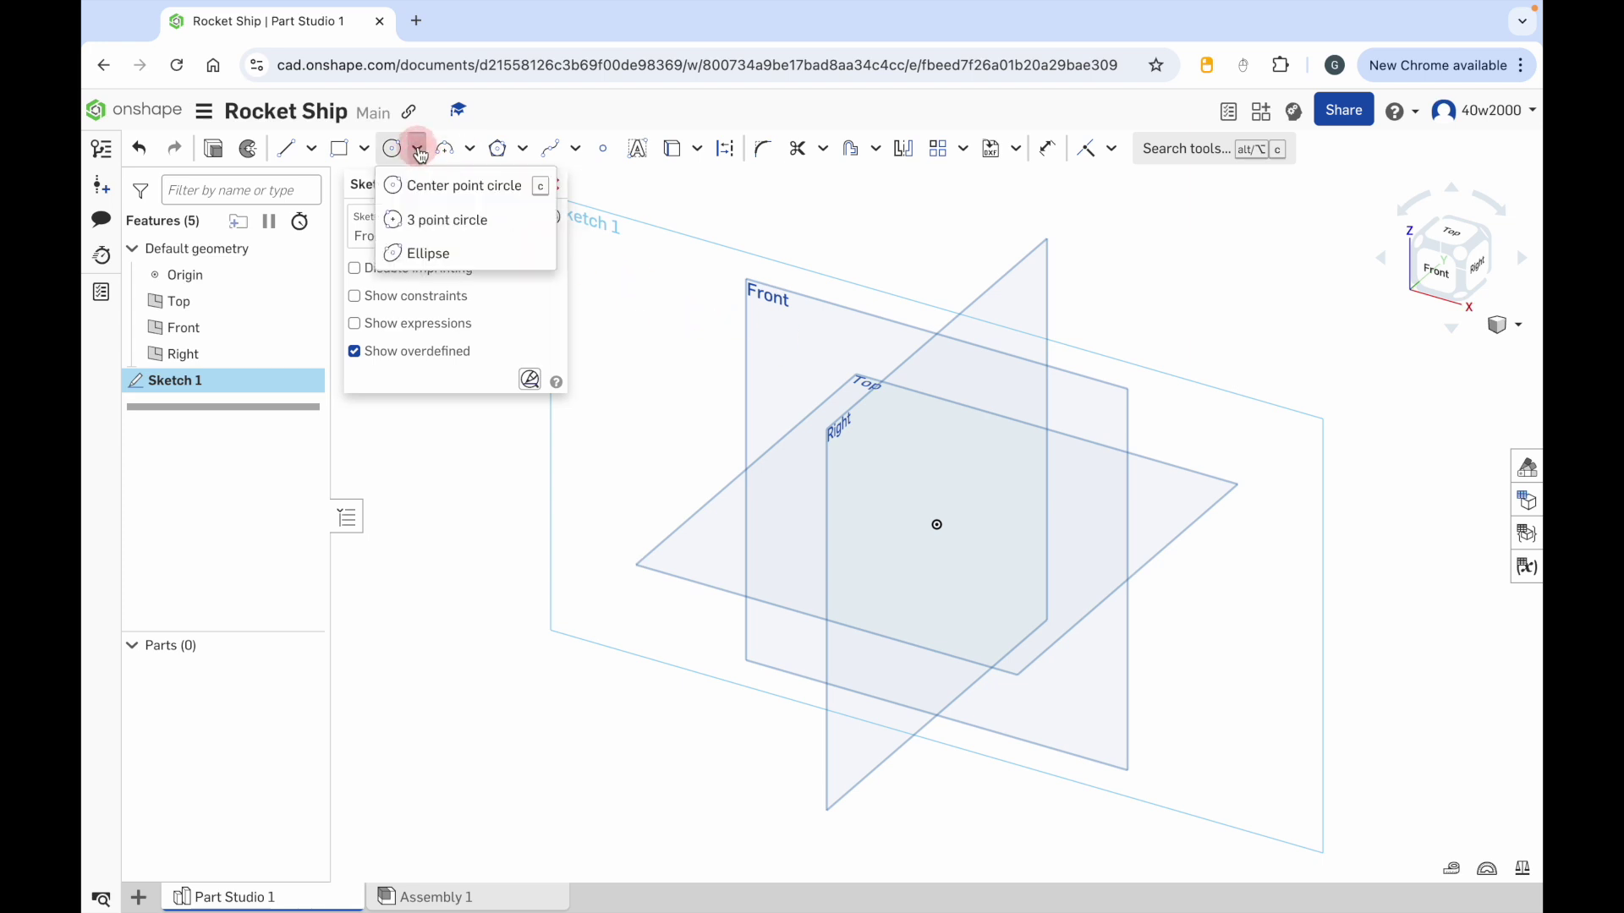
{"action": "left_click", "coordinate": [436, 195]}
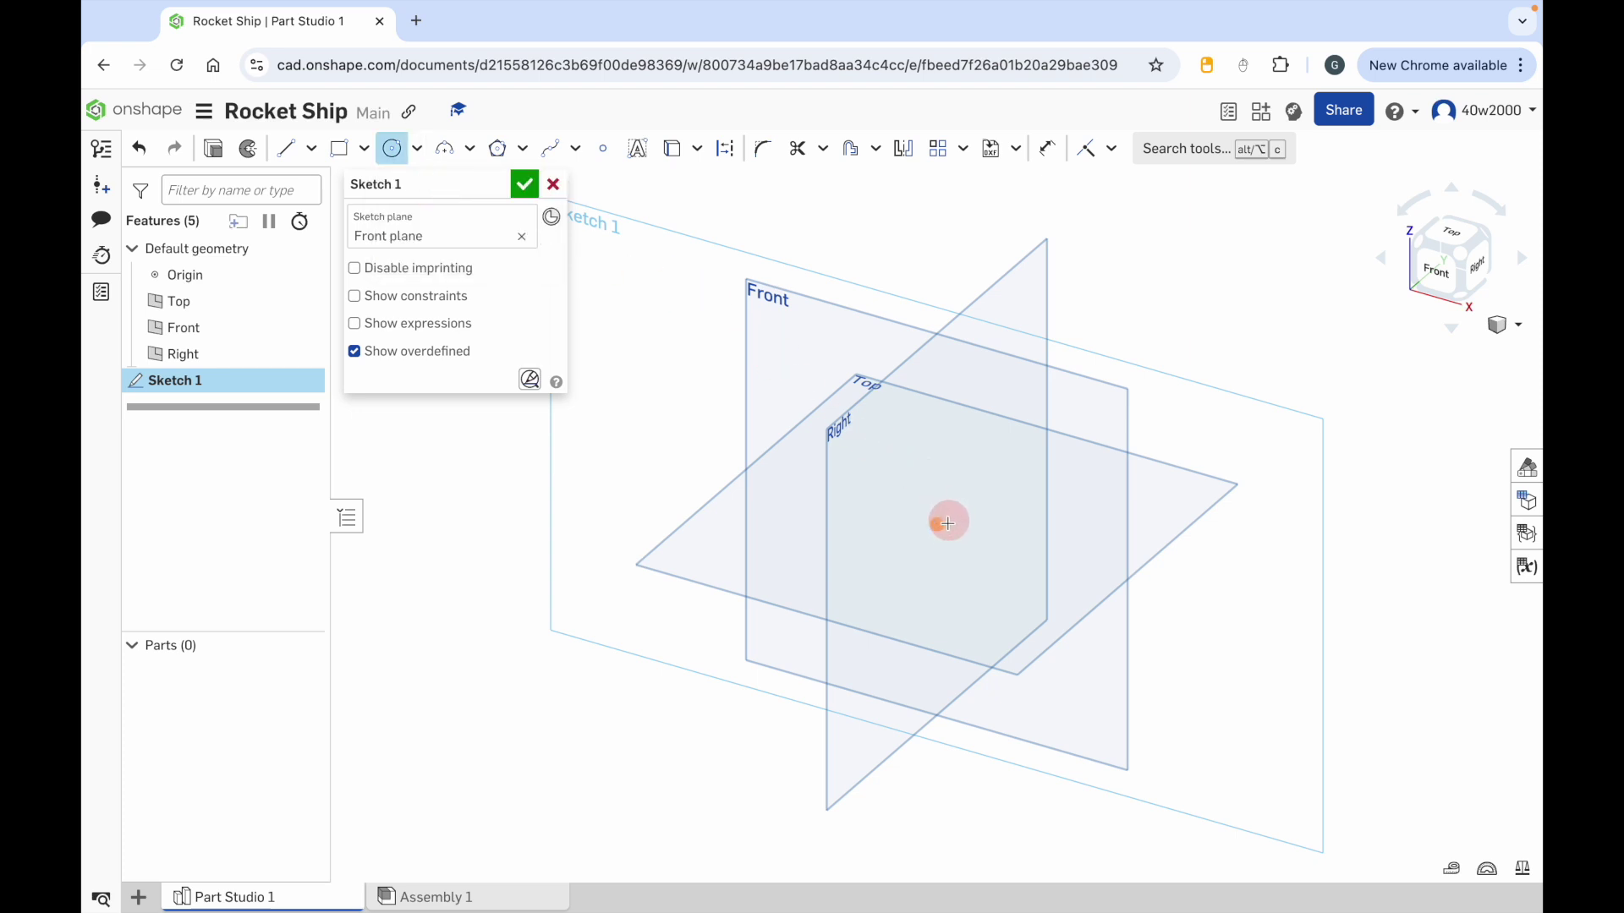
{"action": "left_click_drag", "start_coordinate": [936, 525], "coordinate": [985, 491]}
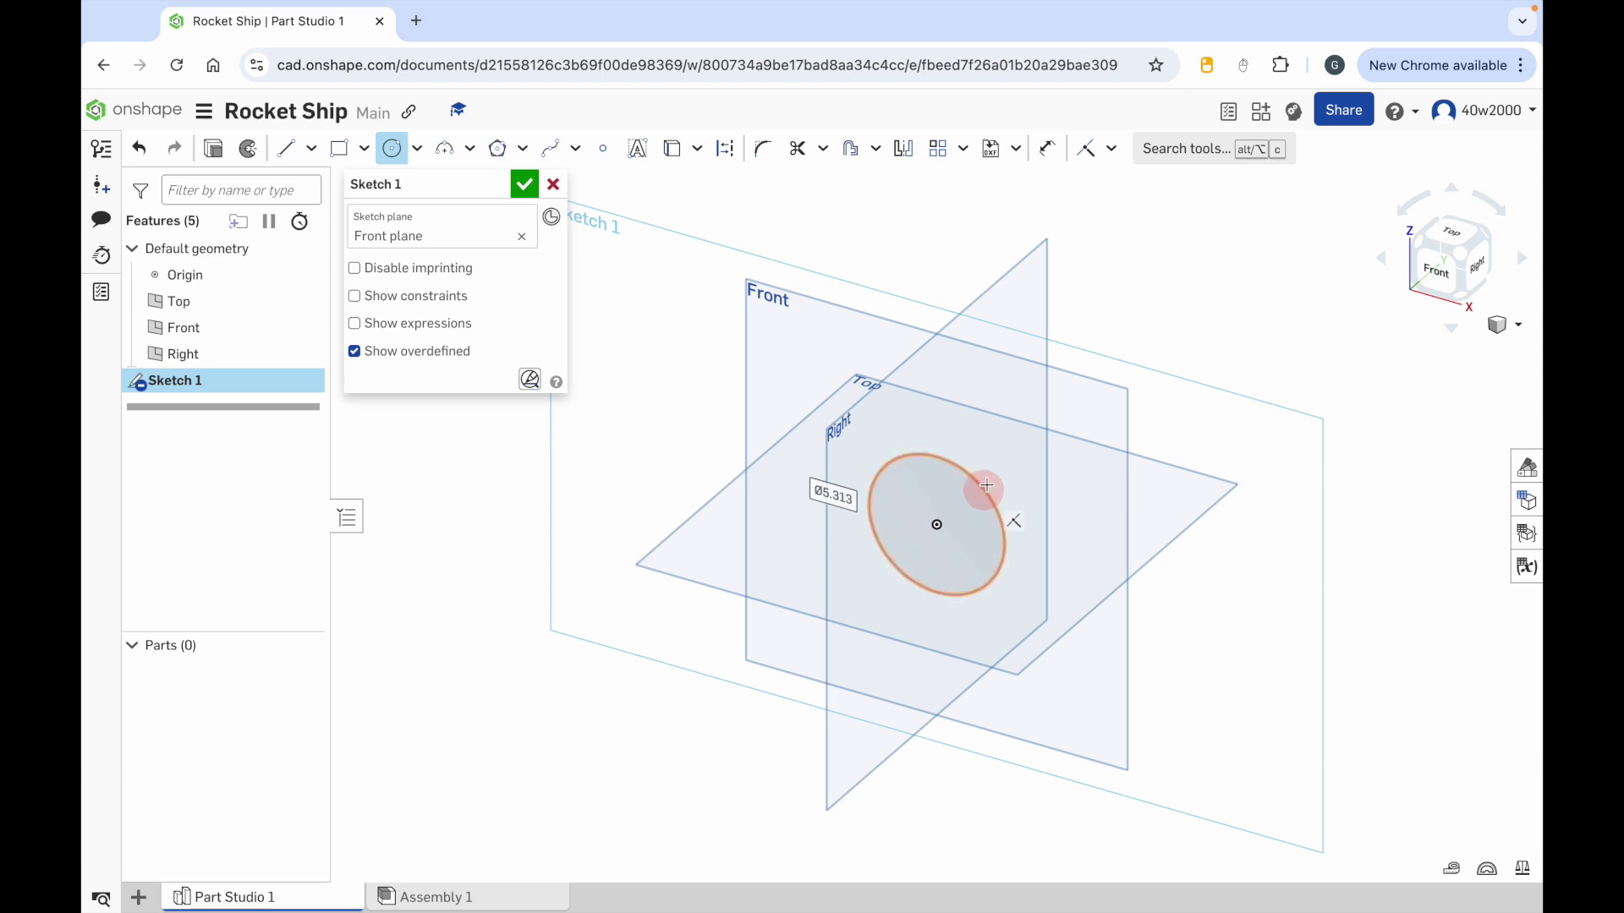
Step: Dimension the circle's diameter to 5 cm and finish the sketch
{"action": "left_click", "coordinate": [1439, 272]}
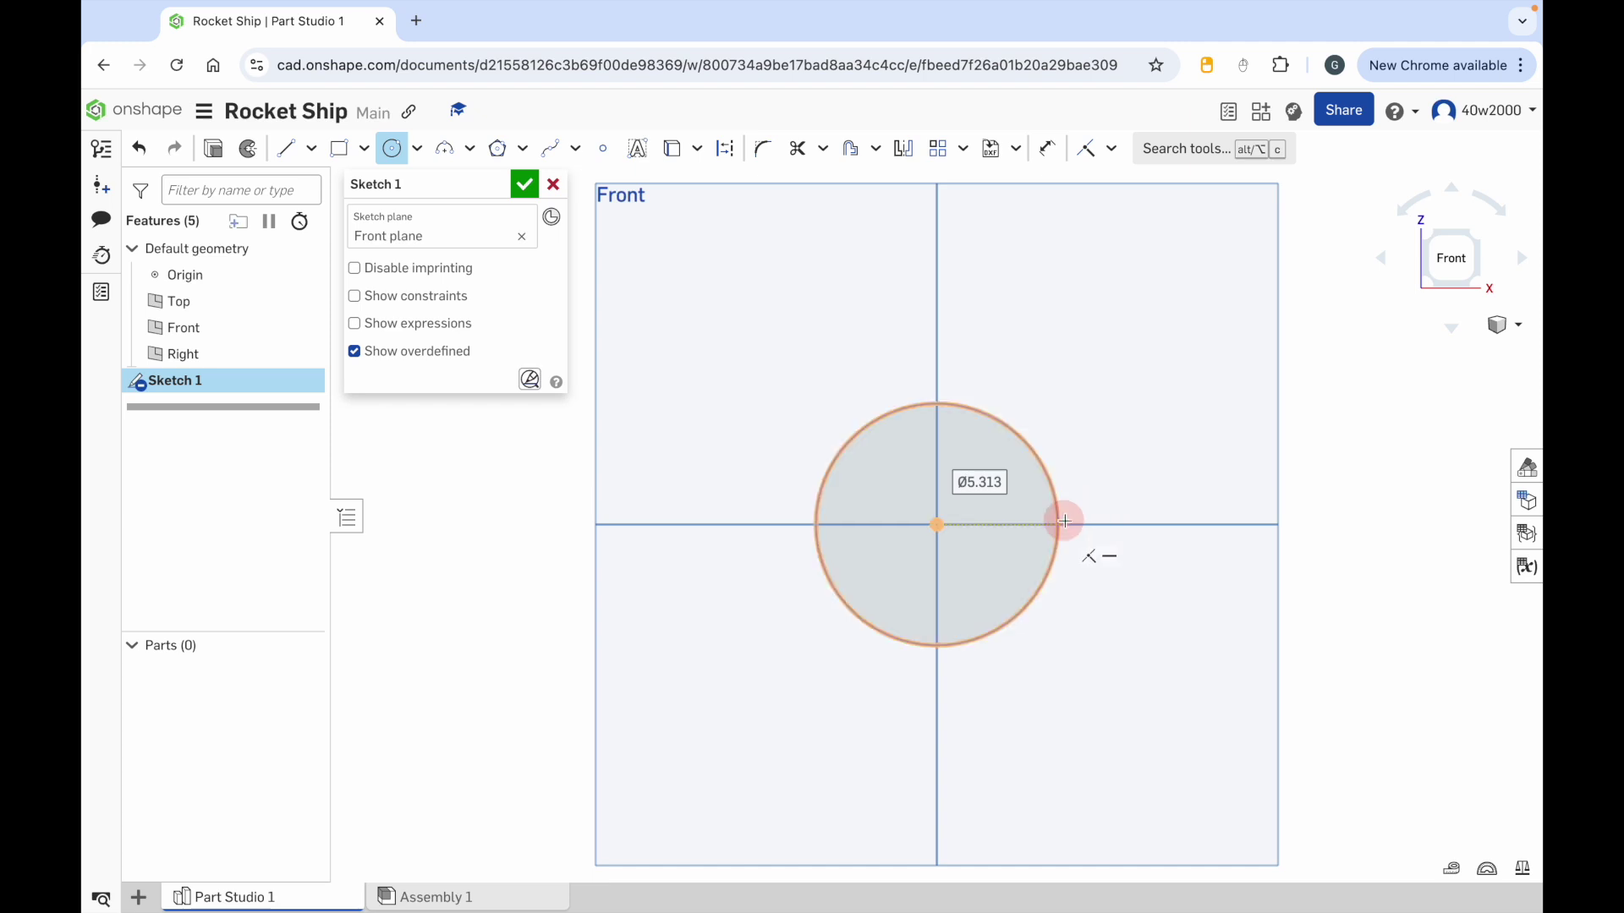
{"action": "left_click", "coordinate": [1047, 158]}
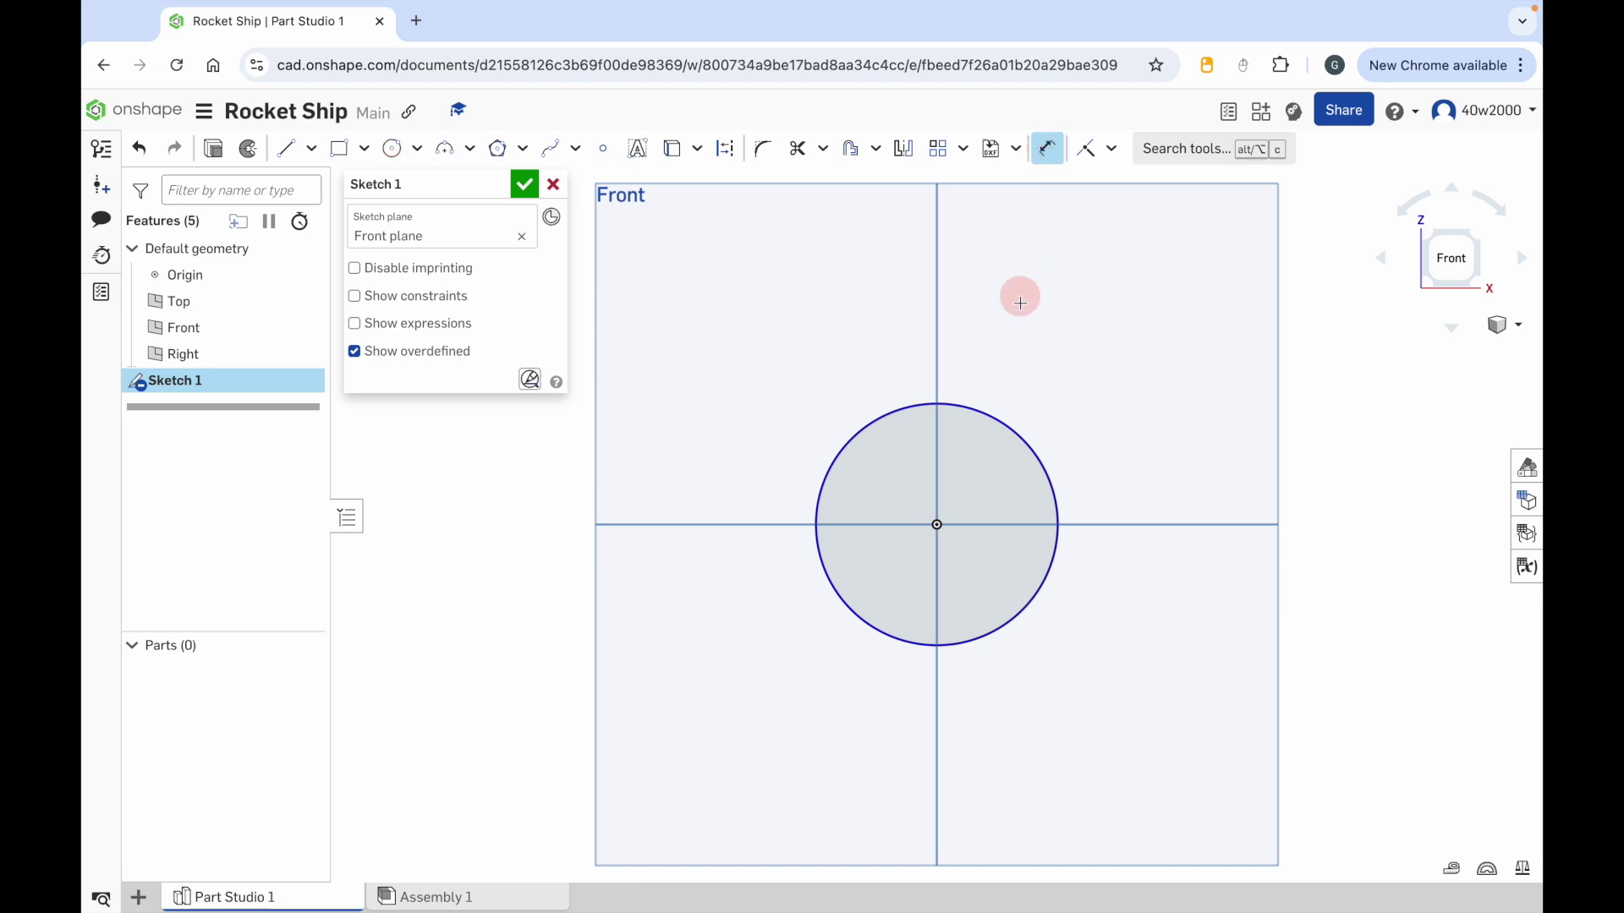
{"action": "left_click", "coordinate": [994, 421]}
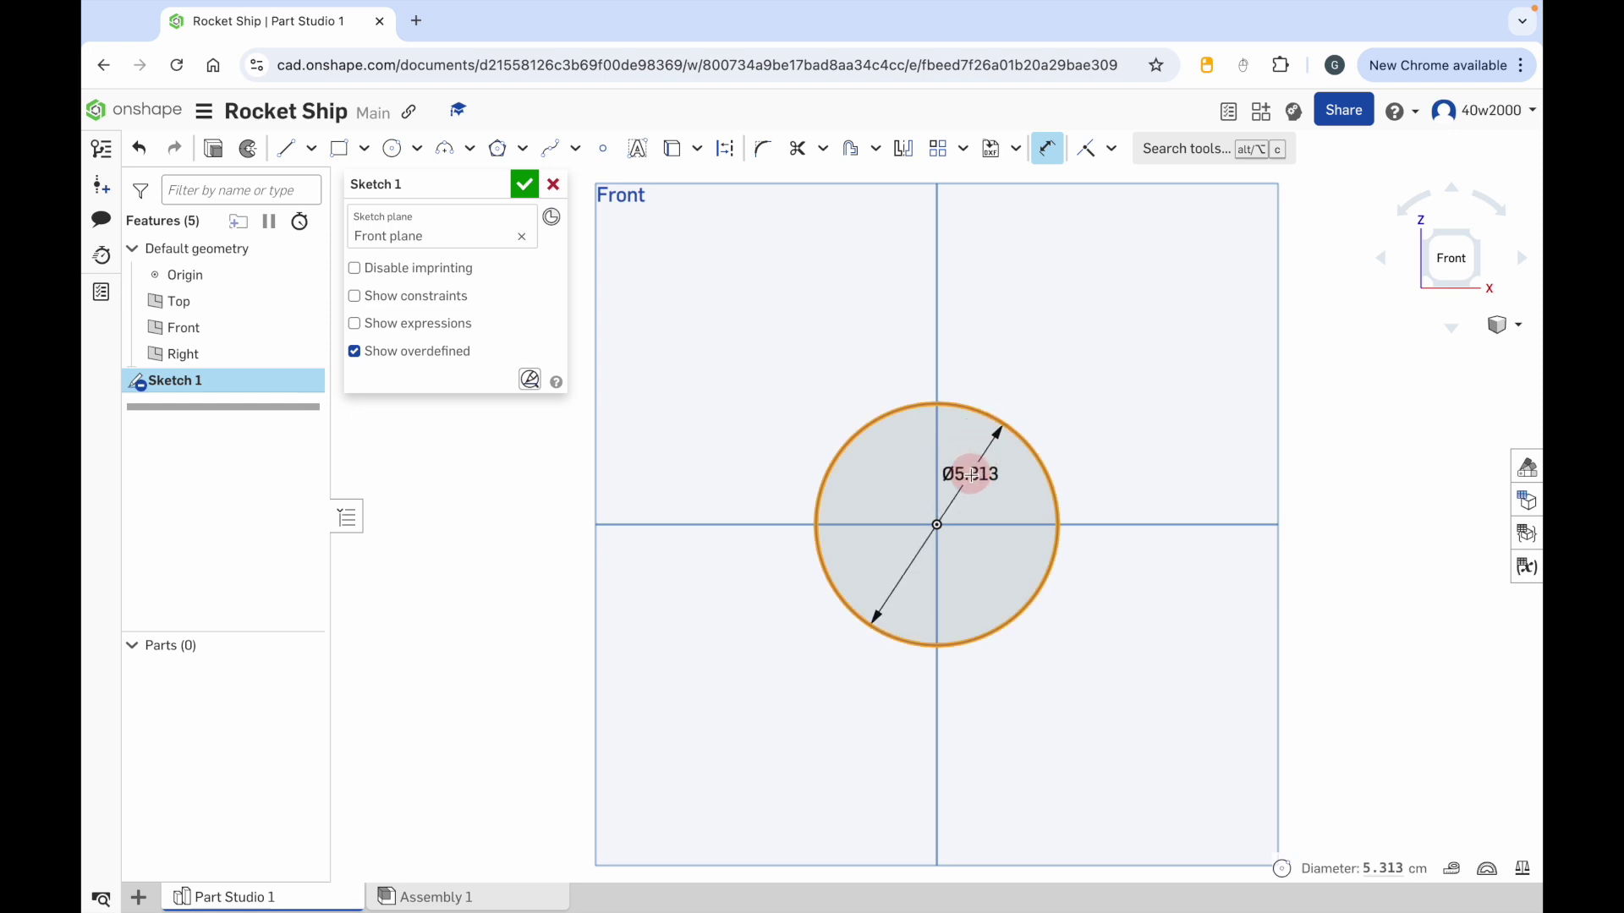
{"action": "left_click", "coordinate": [972, 475]}
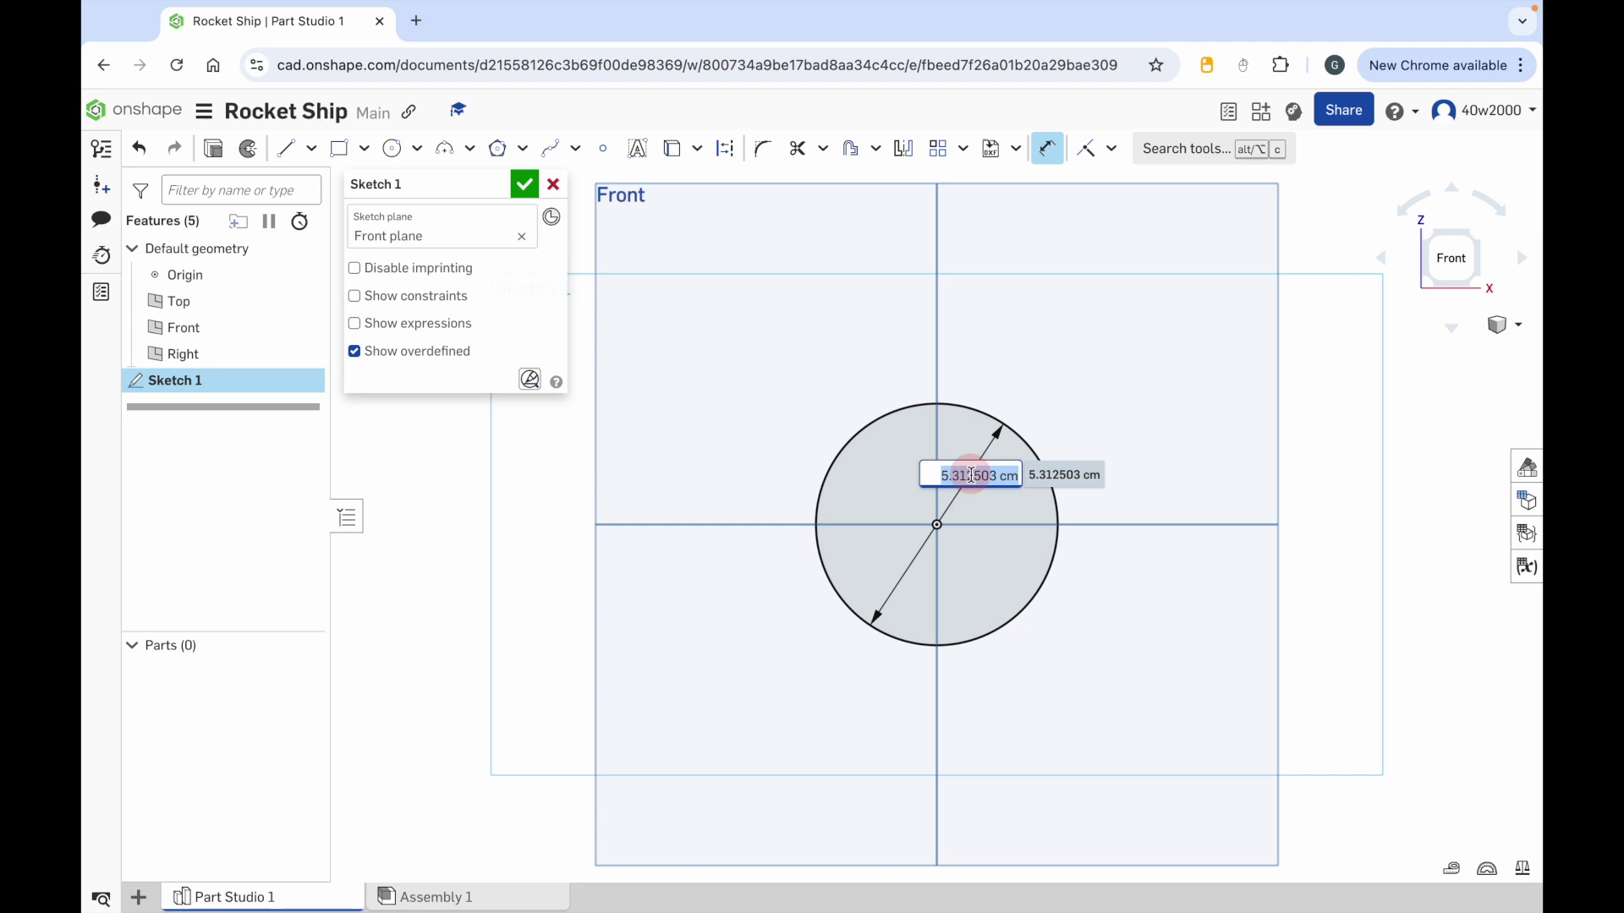
{"action": "type", "text": "5"}
{"action": "key", "text": "Return"}
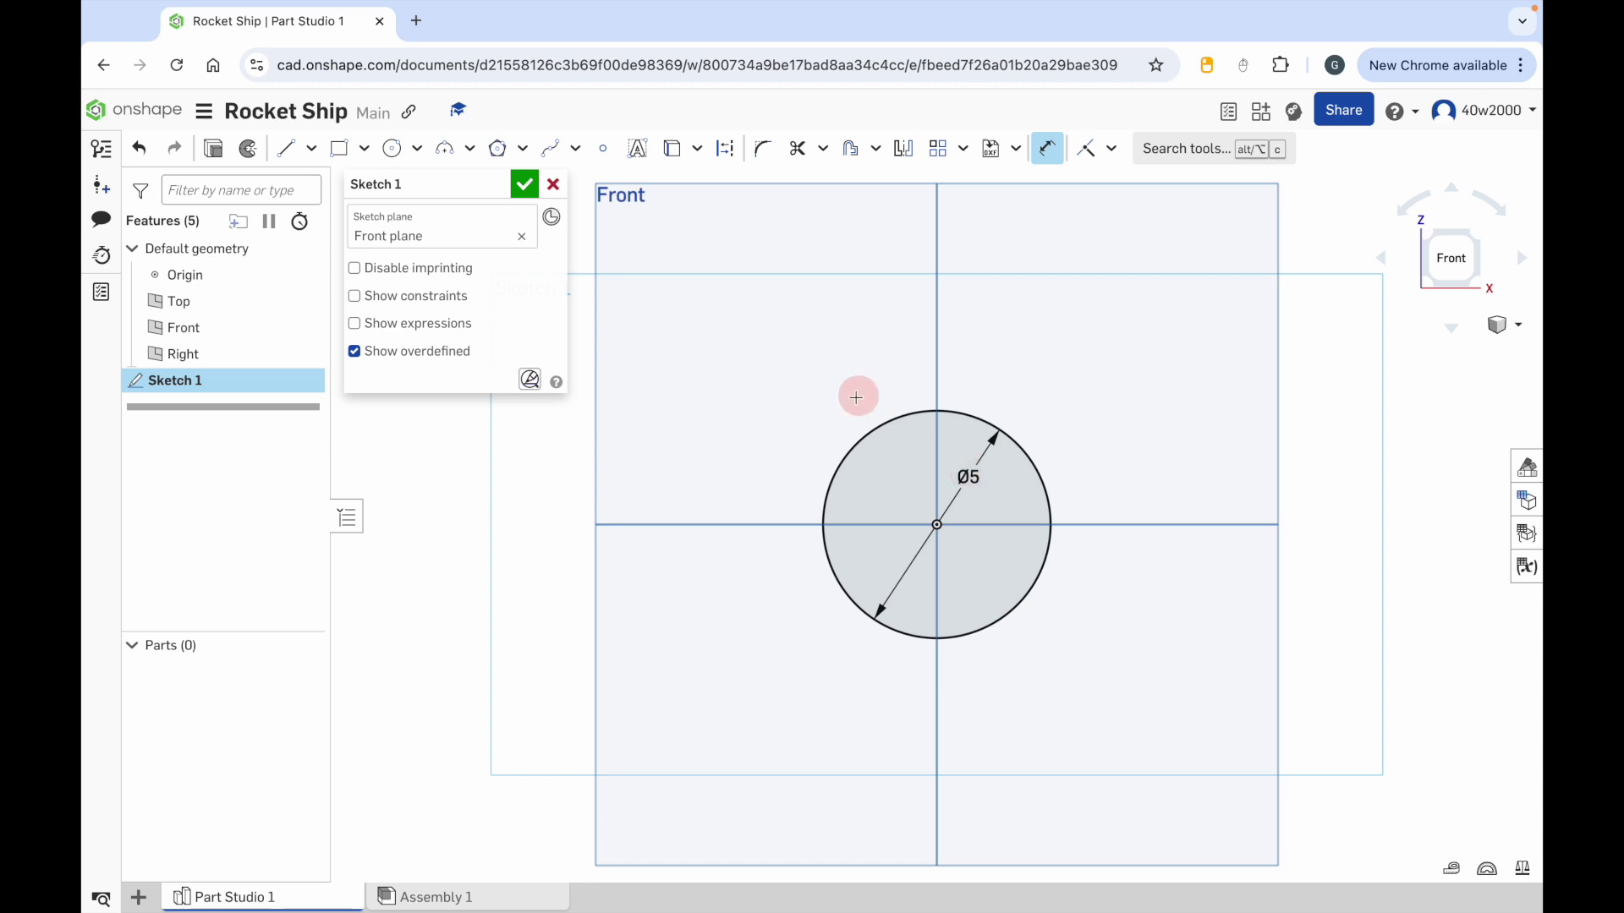
{"action": "left_click", "coordinate": [524, 186]}
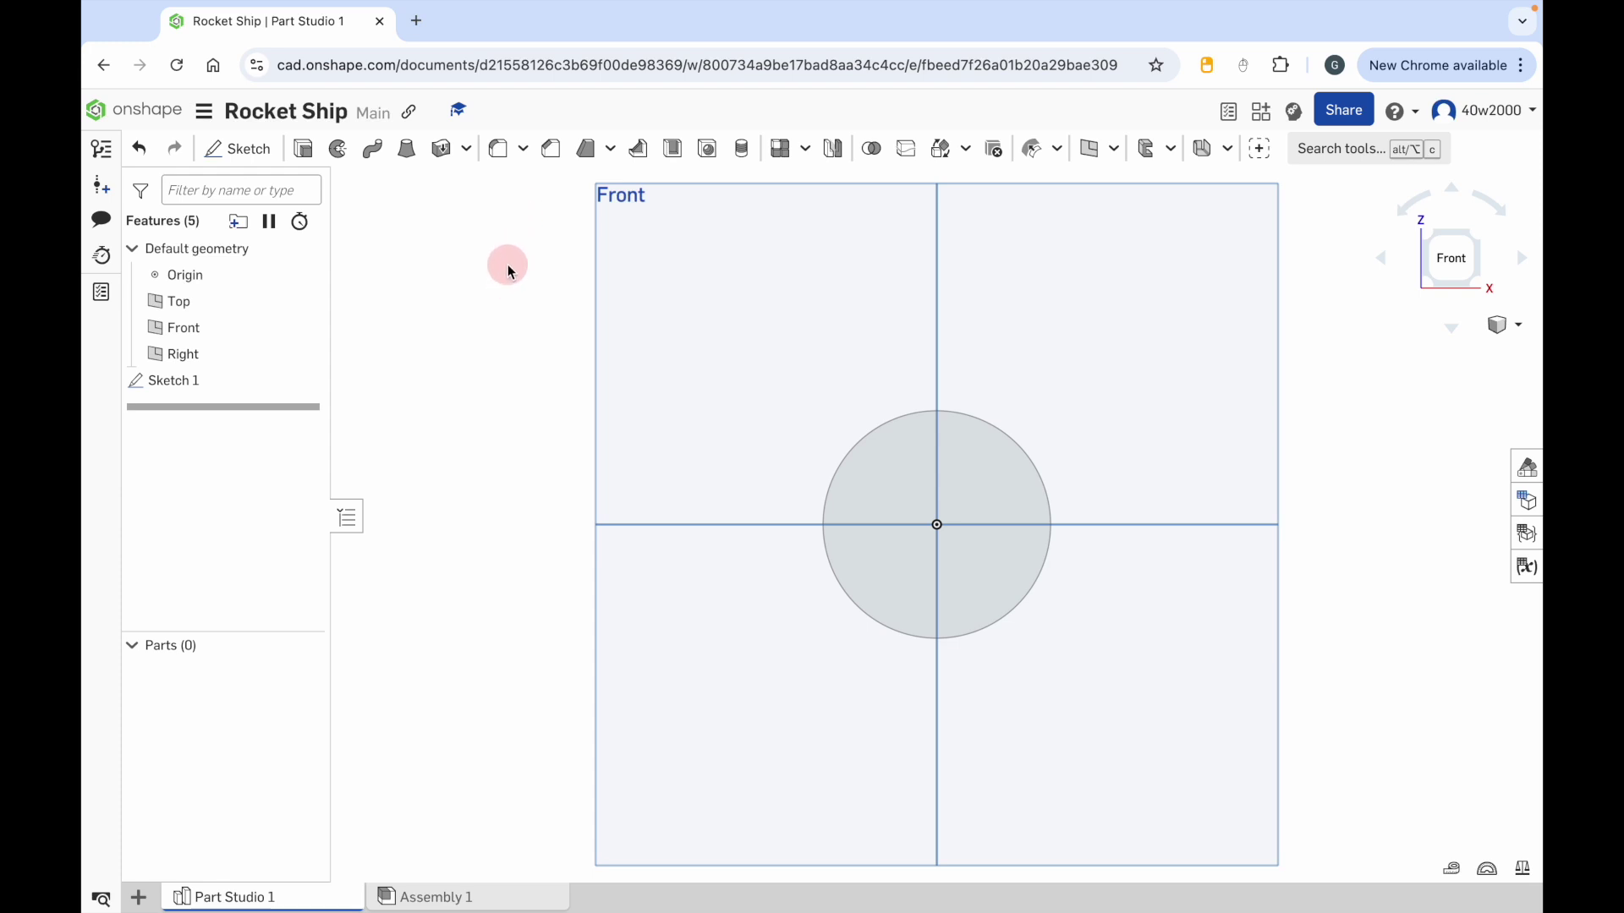
Step: Extrude the circle as a new solid with a blind depth of 10 cm
{"action": "right_click_drag", "start_coordinate": [510, 257], "coordinate": [581, 267]}
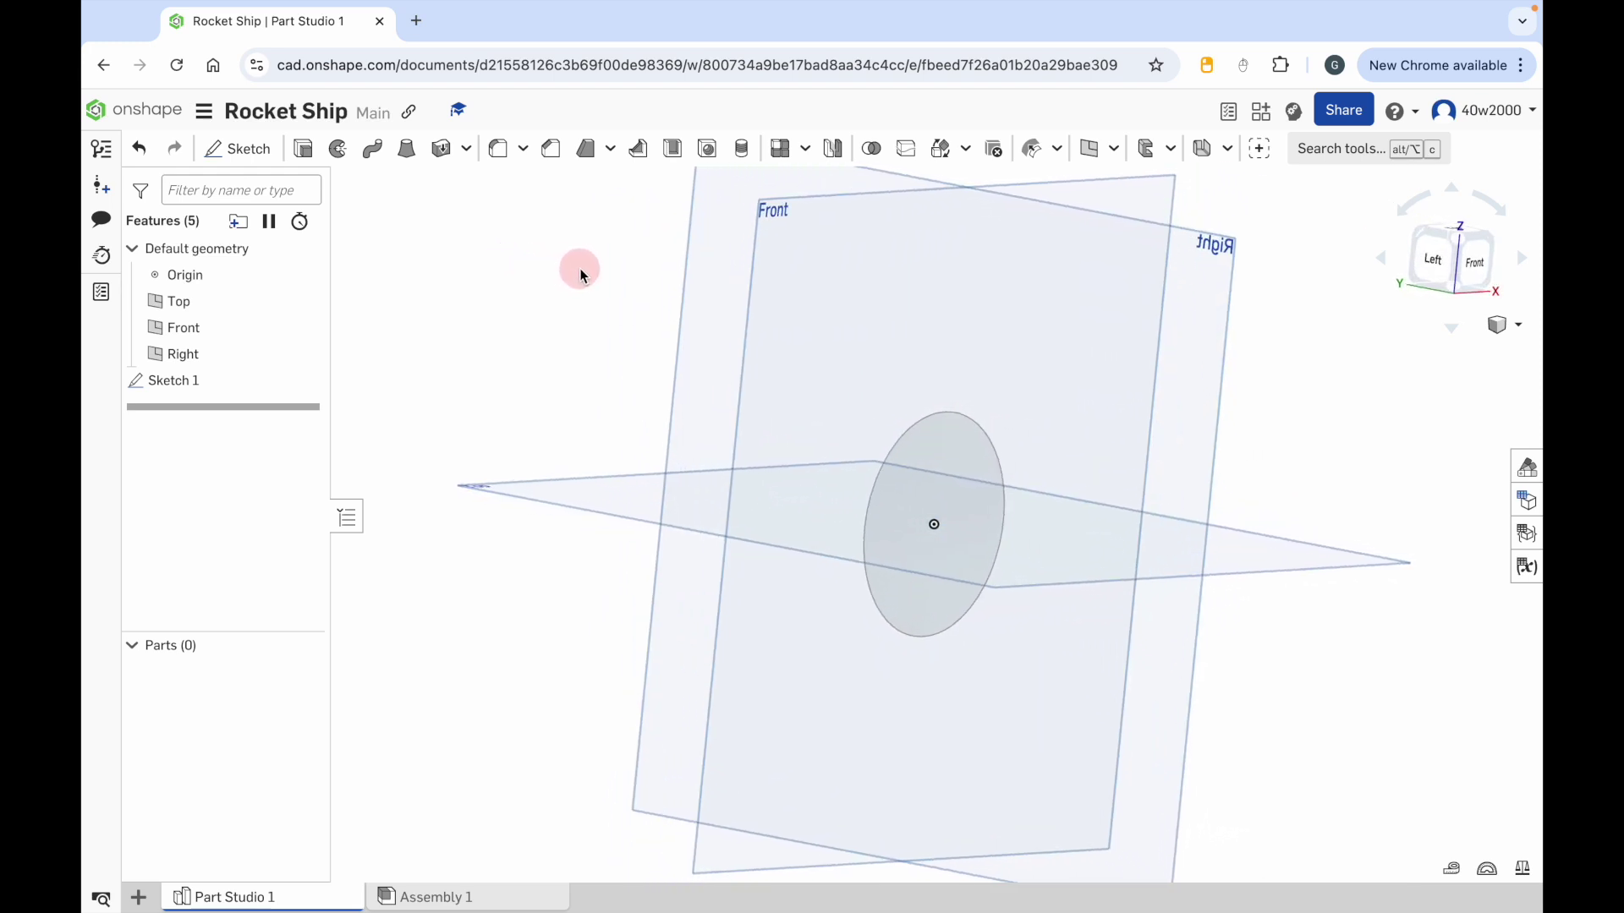
{"action": "left_click", "coordinate": [304, 151]}
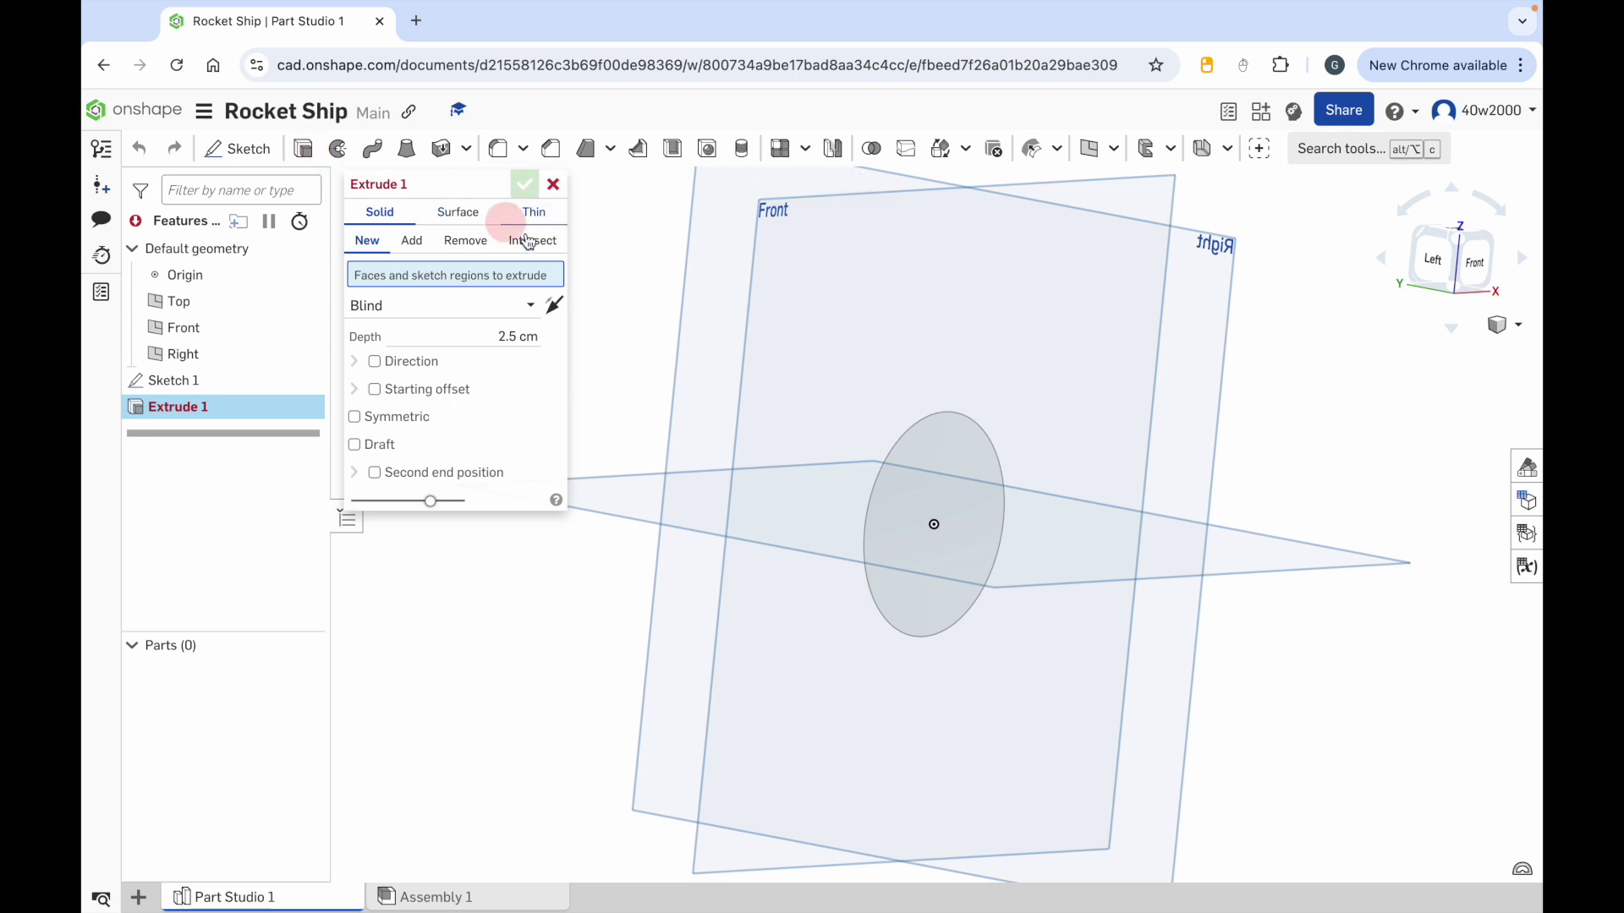
{"action": "left_click", "coordinate": [961, 471]}
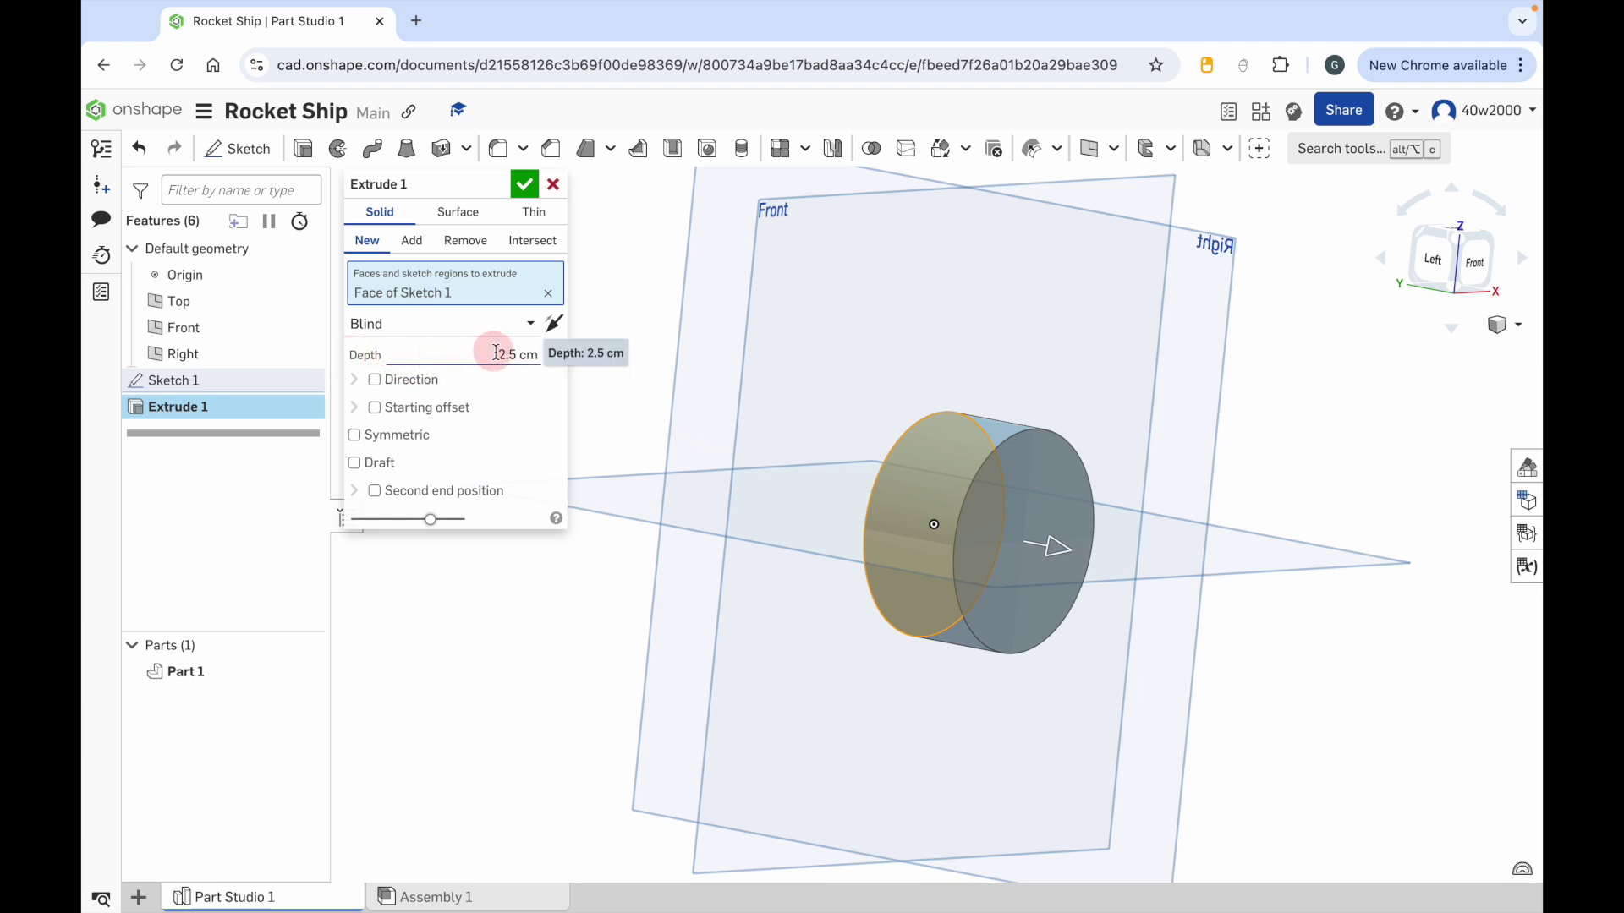
{"action": "left_click_drag", "start_coordinate": [527, 349], "coordinate": [498, 355]}
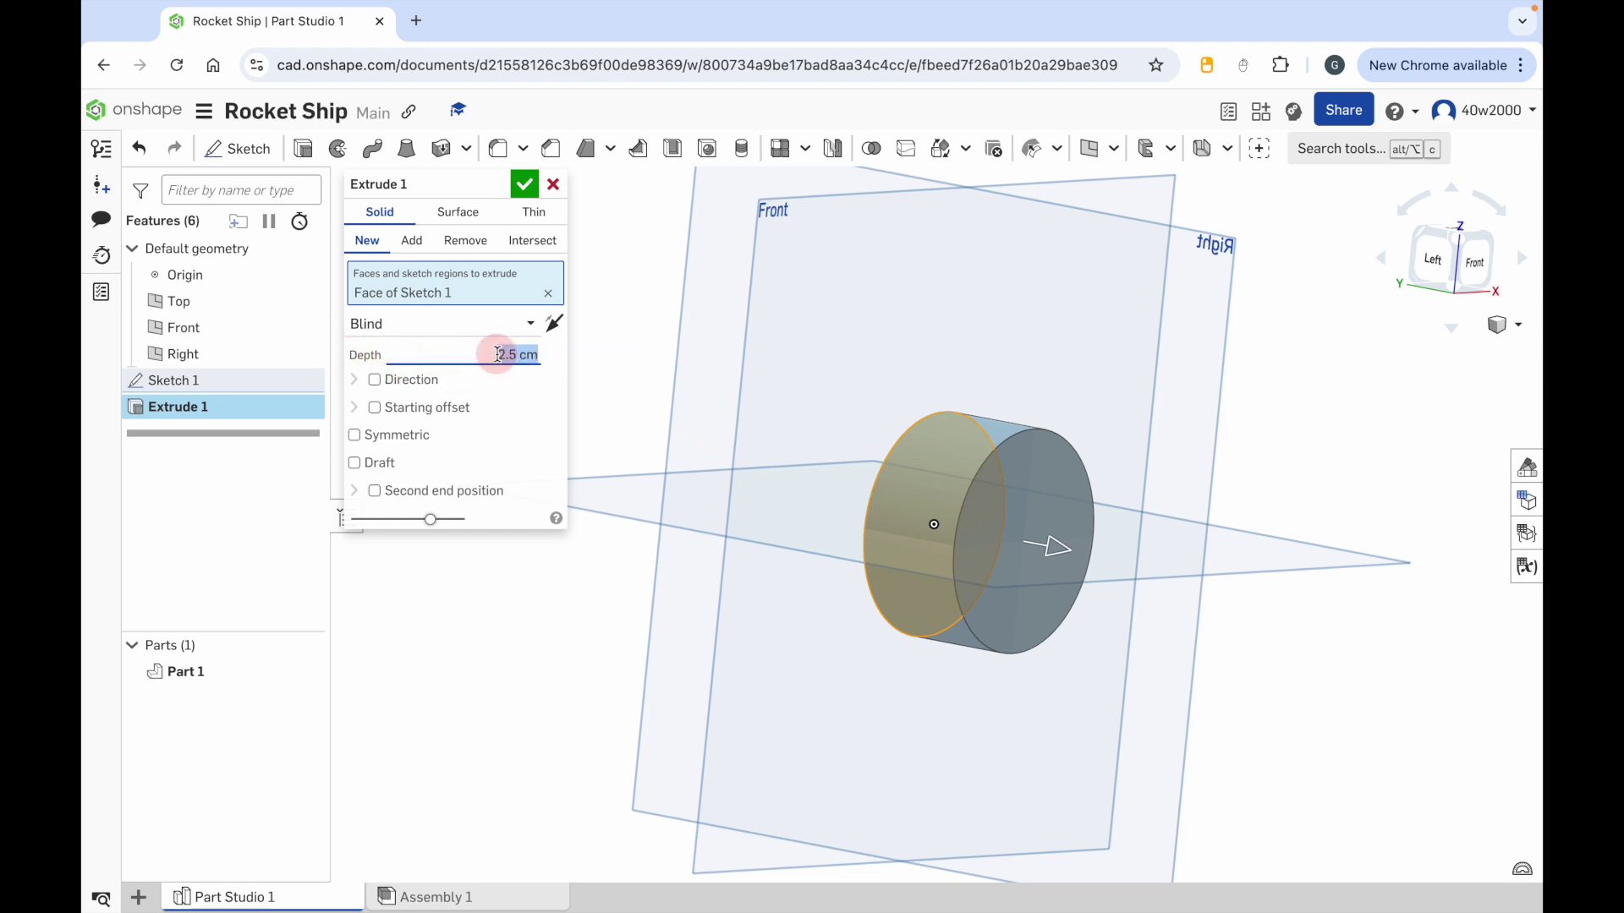
{"action": "type", "text": "10"}
{"action": "key", "text": "Return"}
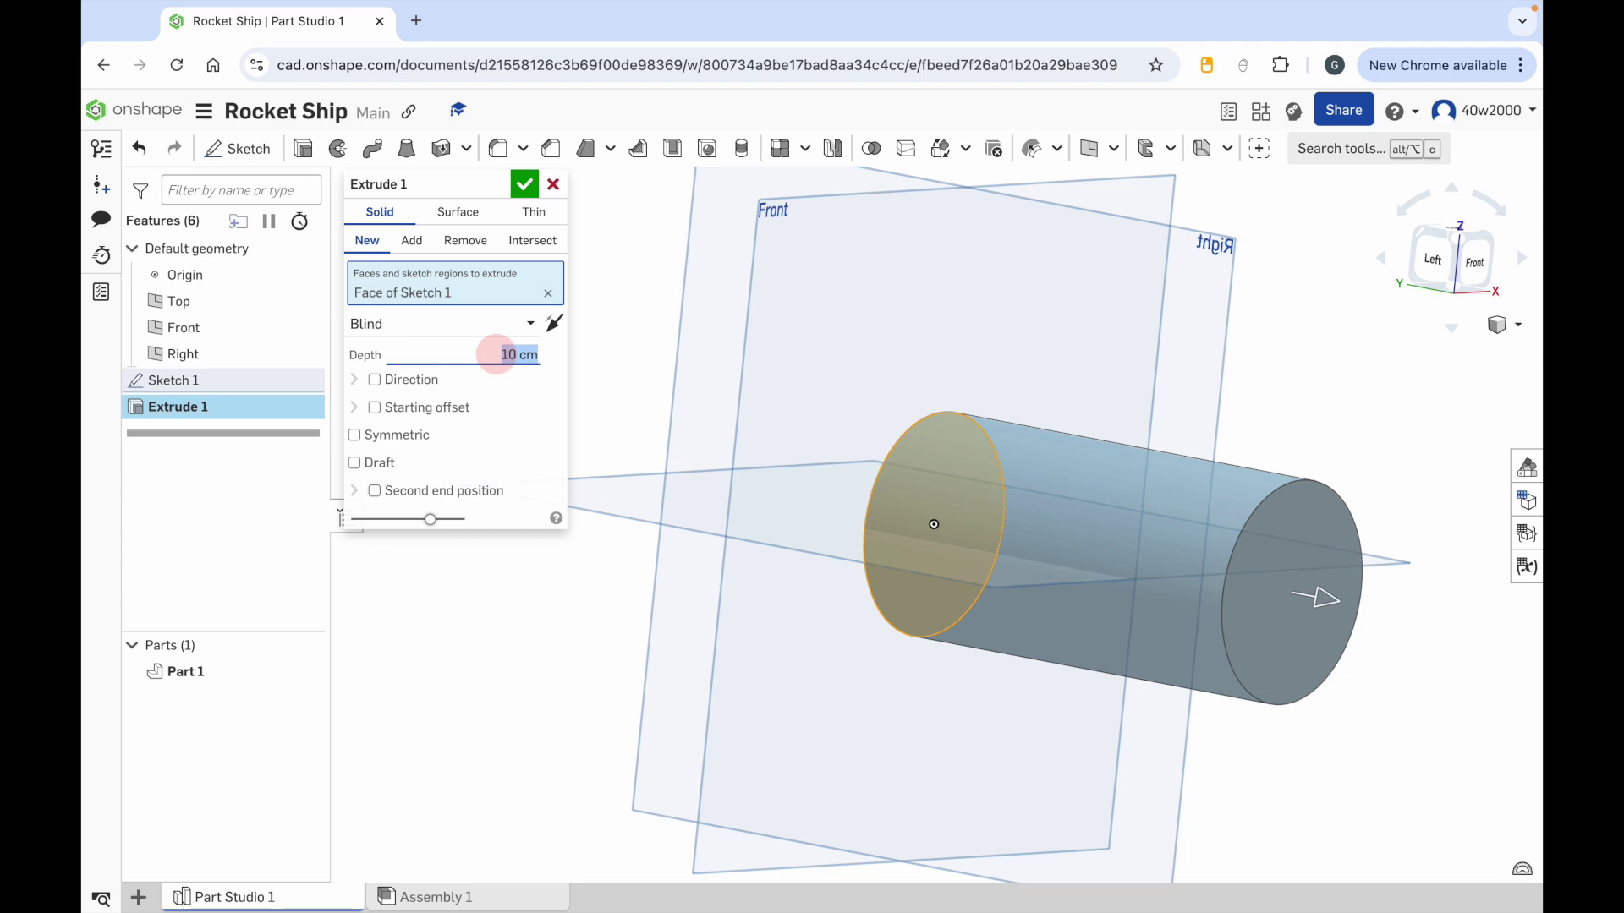
{"action": "left_click", "coordinate": [524, 188]}
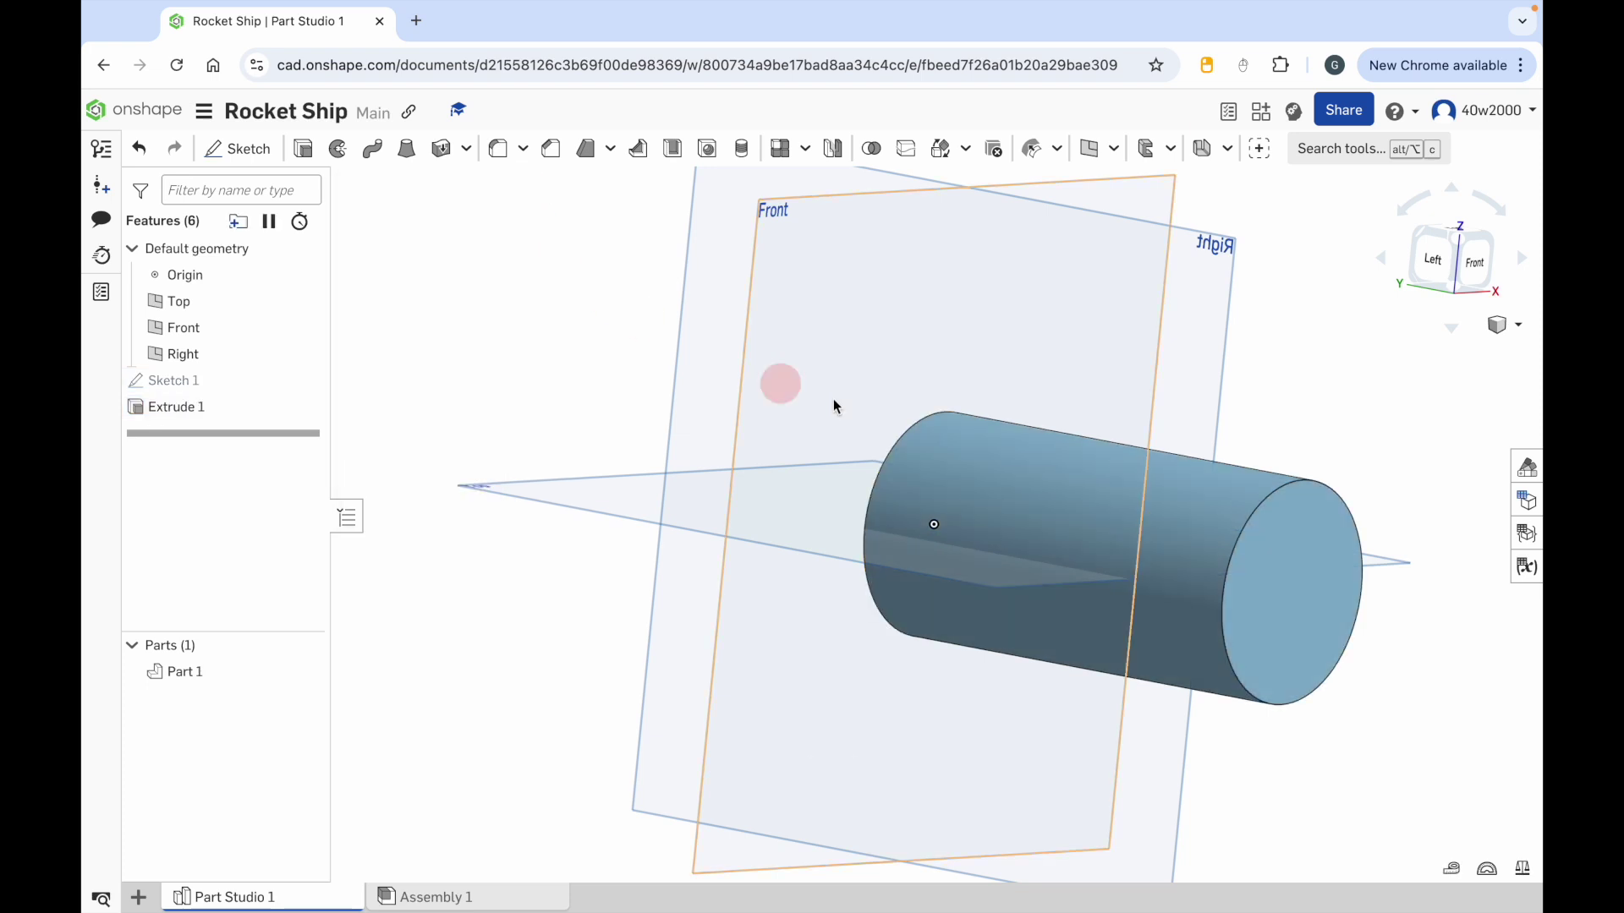
Step: Set up a second extrusion from the cylinder's free end face, 2.5 cm deep and added to the existing part
{"action": "scroll", "coordinate": [892, 418], "scroll_direction": "down", "scroll_amount": 3}
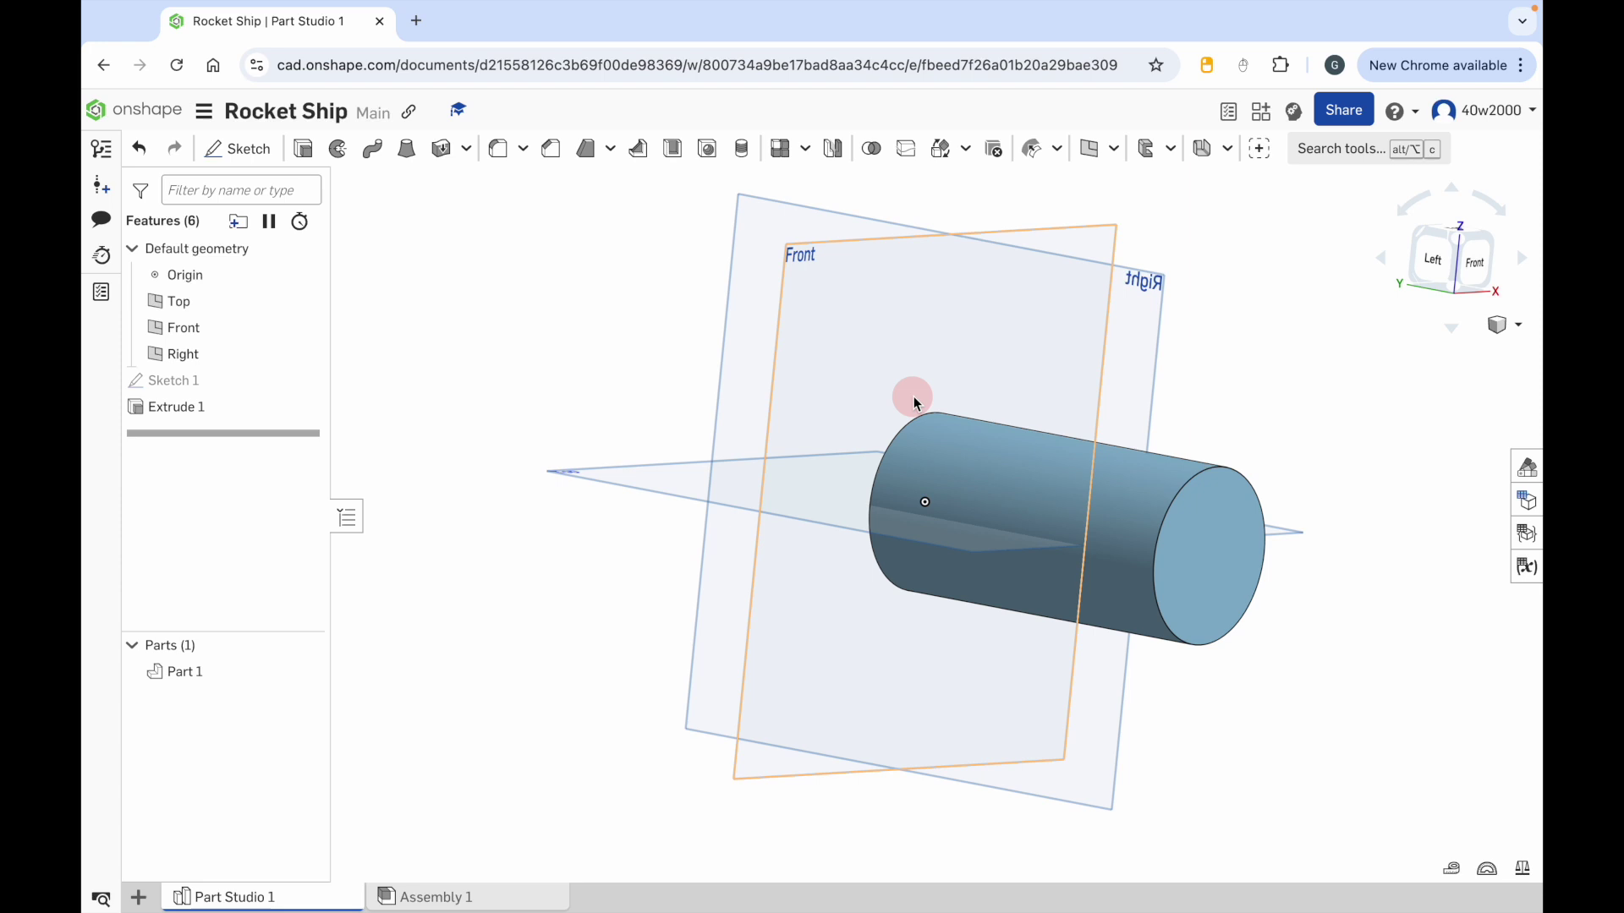
{"action": "middle_click_drag", "start_coordinate": [915, 394], "coordinate": [636, 355]}
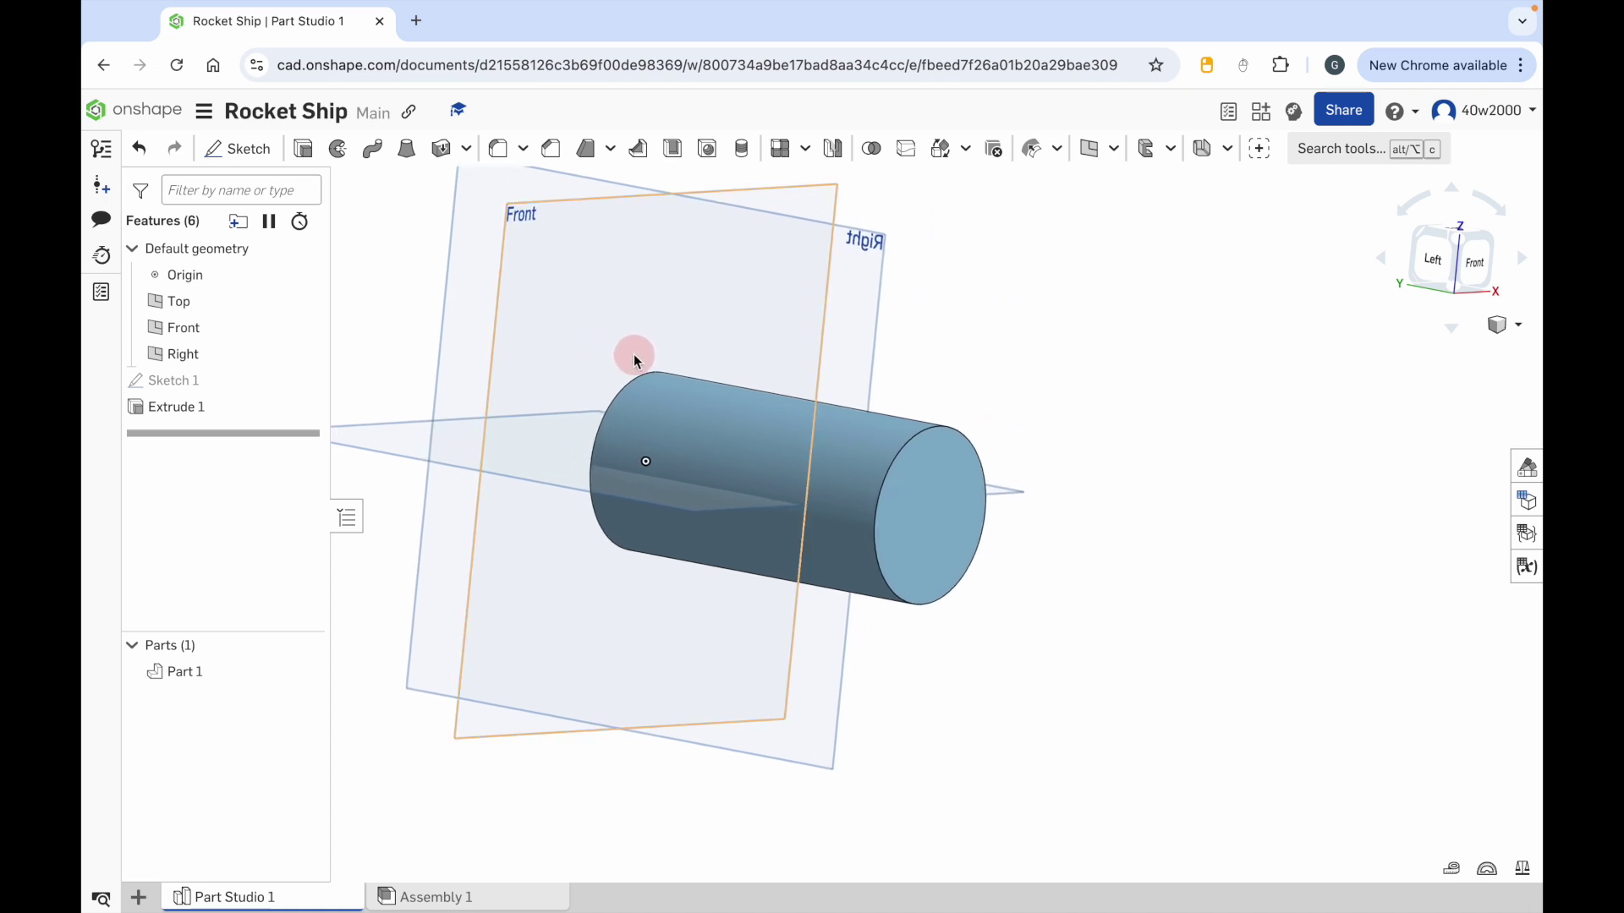
{"action": "left_click", "coordinate": [304, 150]}
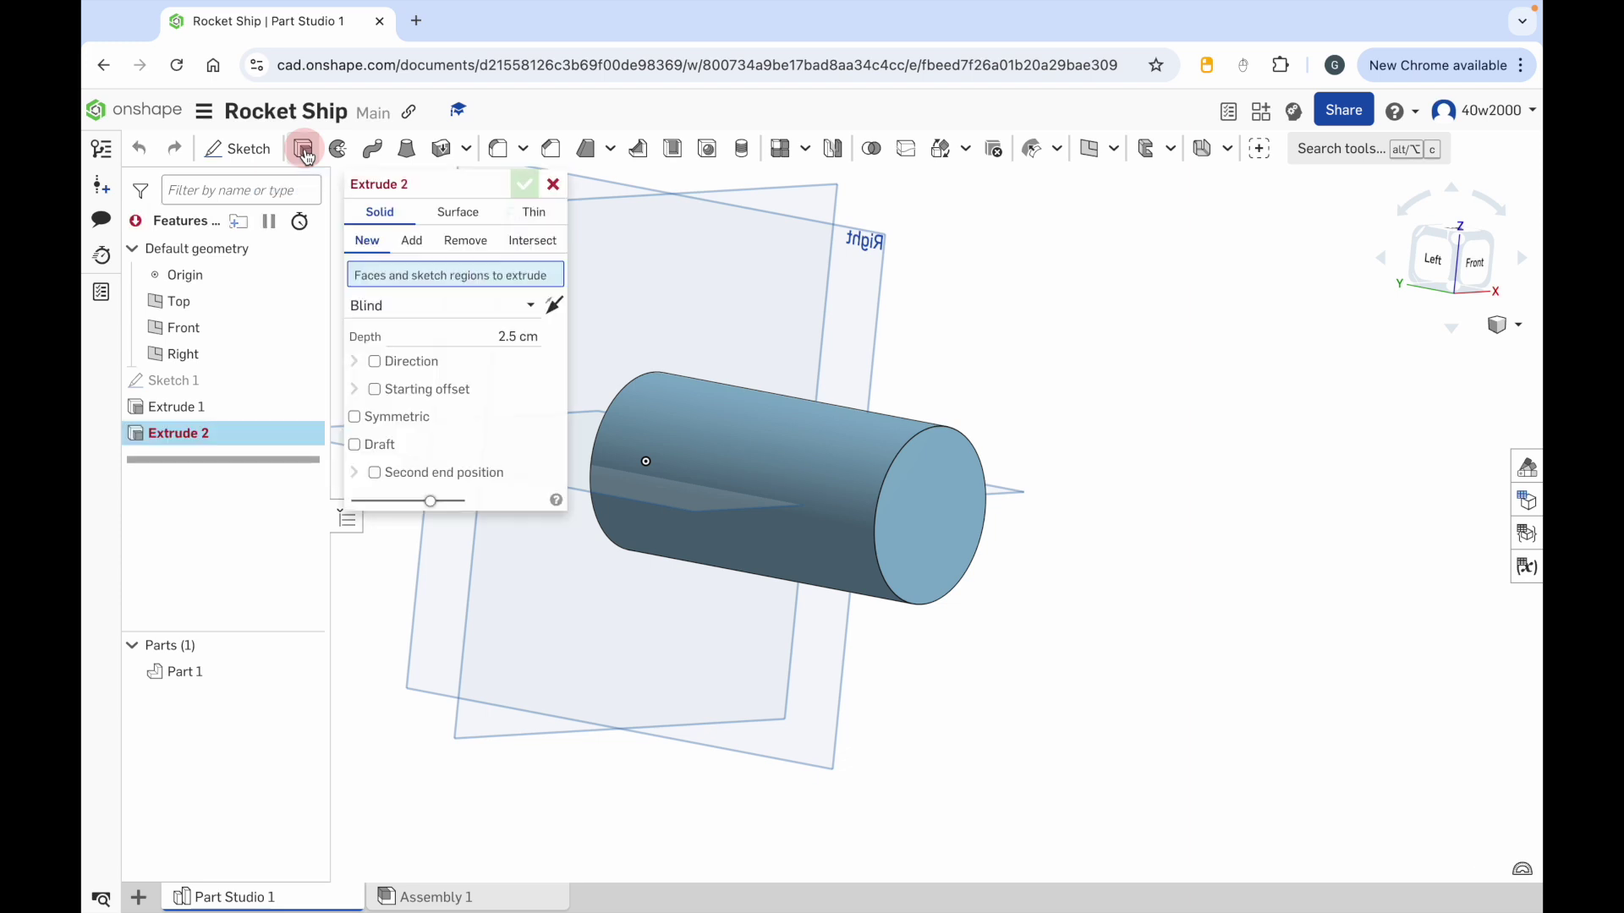
{"action": "left_click", "coordinate": [690, 373]}
{"action": "left_click", "coordinate": [957, 526]}
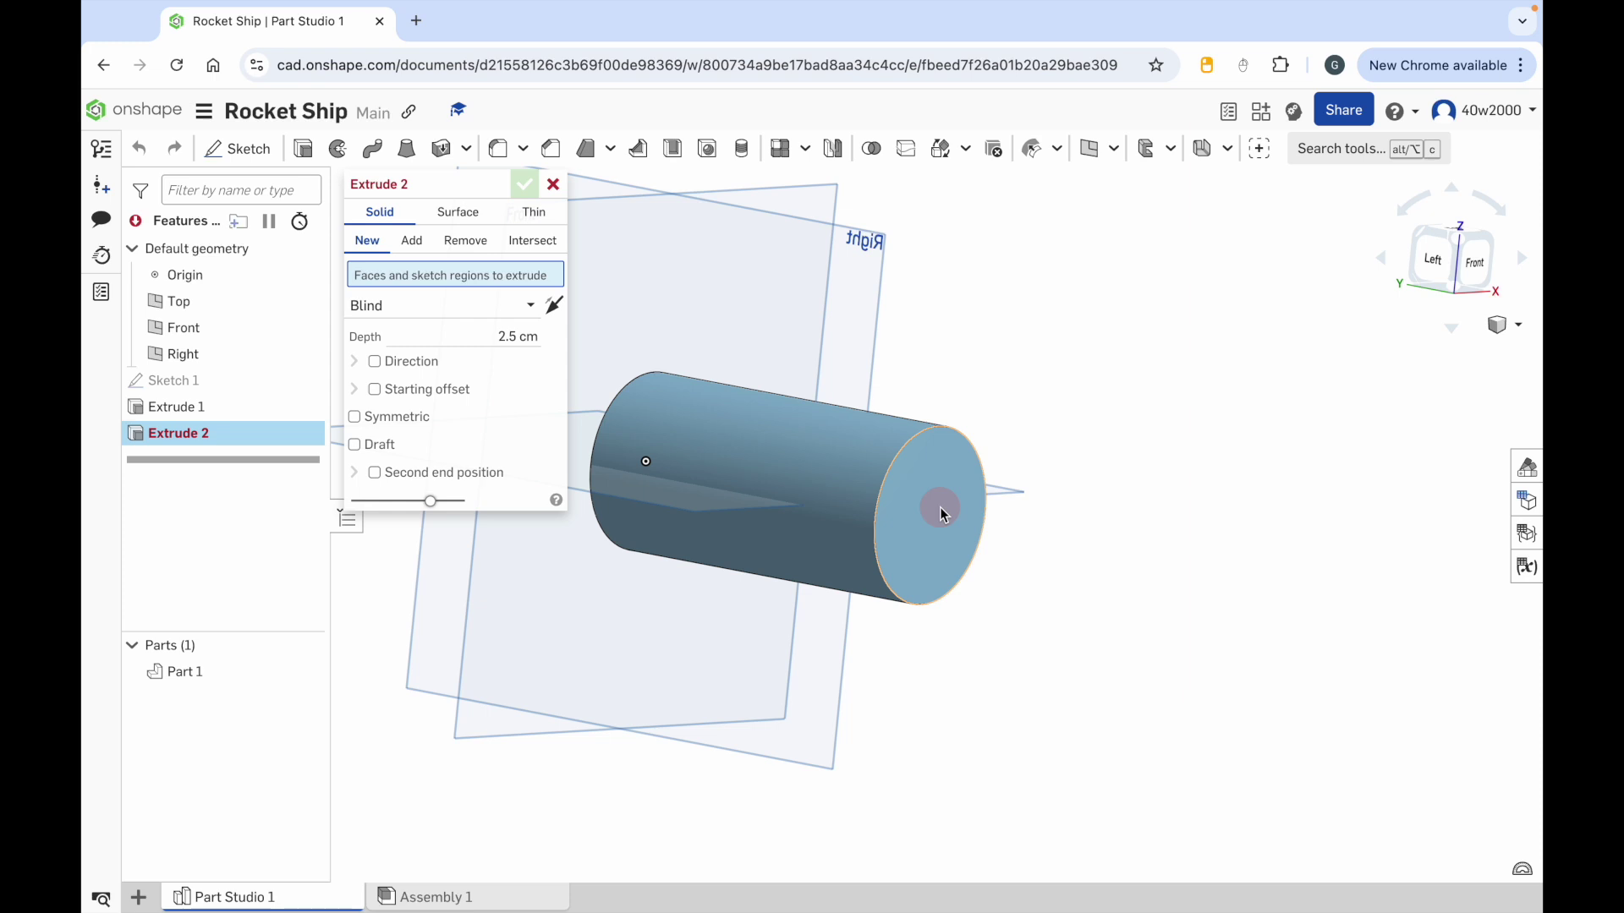
{"action": "left_click", "coordinate": [940, 507]}
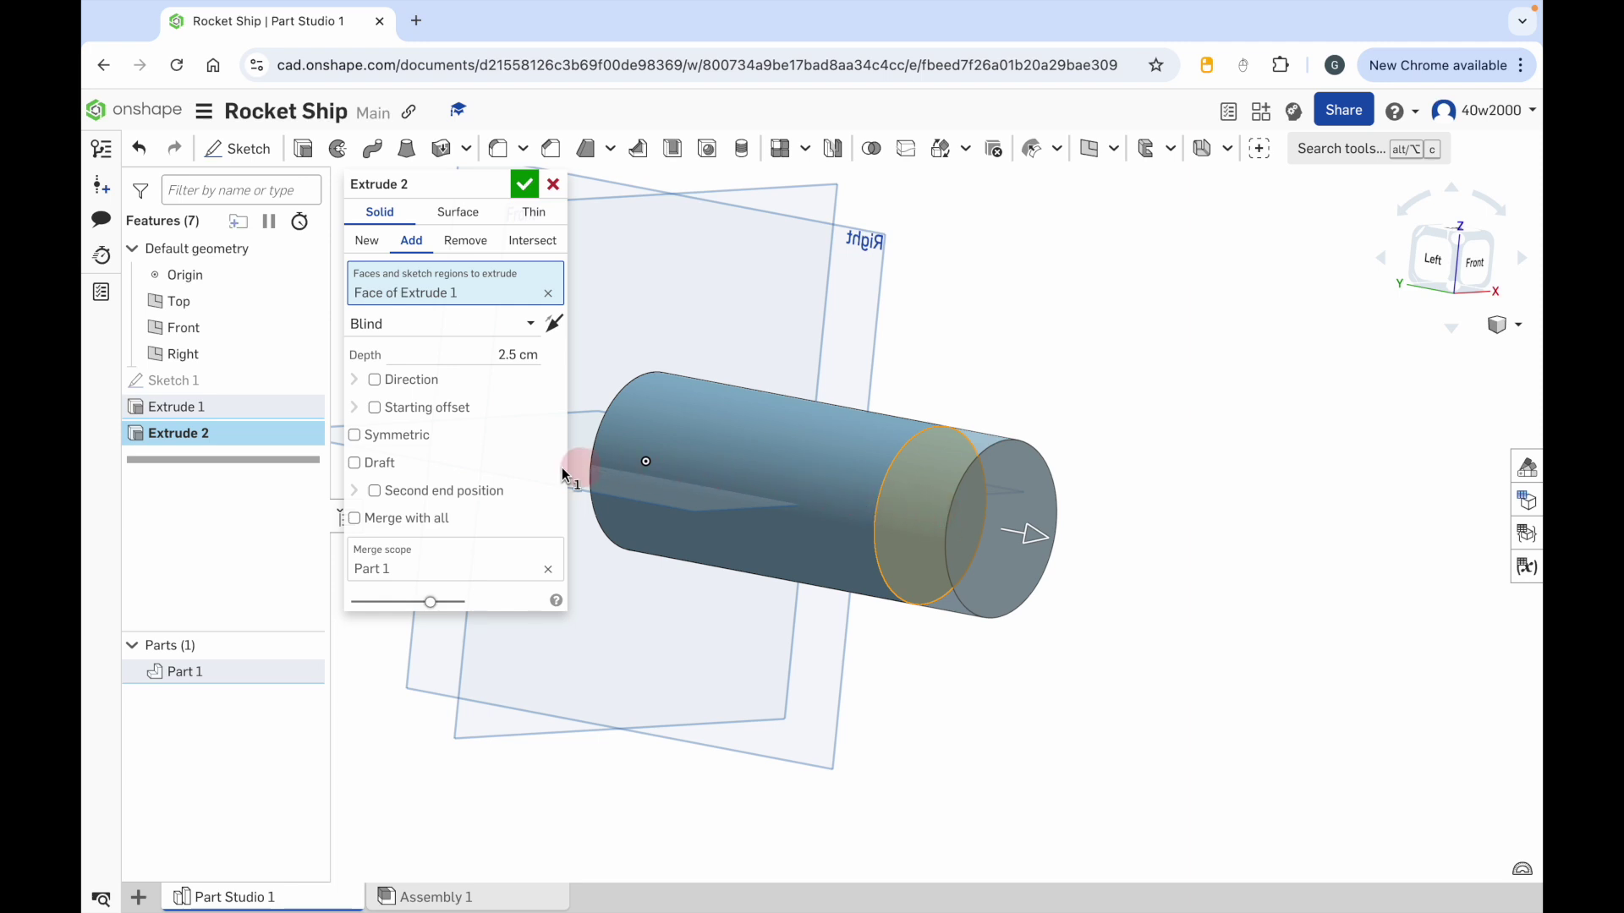
Step: Enable draft on the end-face extrusion and reverse its direction so the section tapers inward
{"action": "left_click", "coordinate": [355, 467]}
{"action": "left_click", "coordinate": [431, 461]}
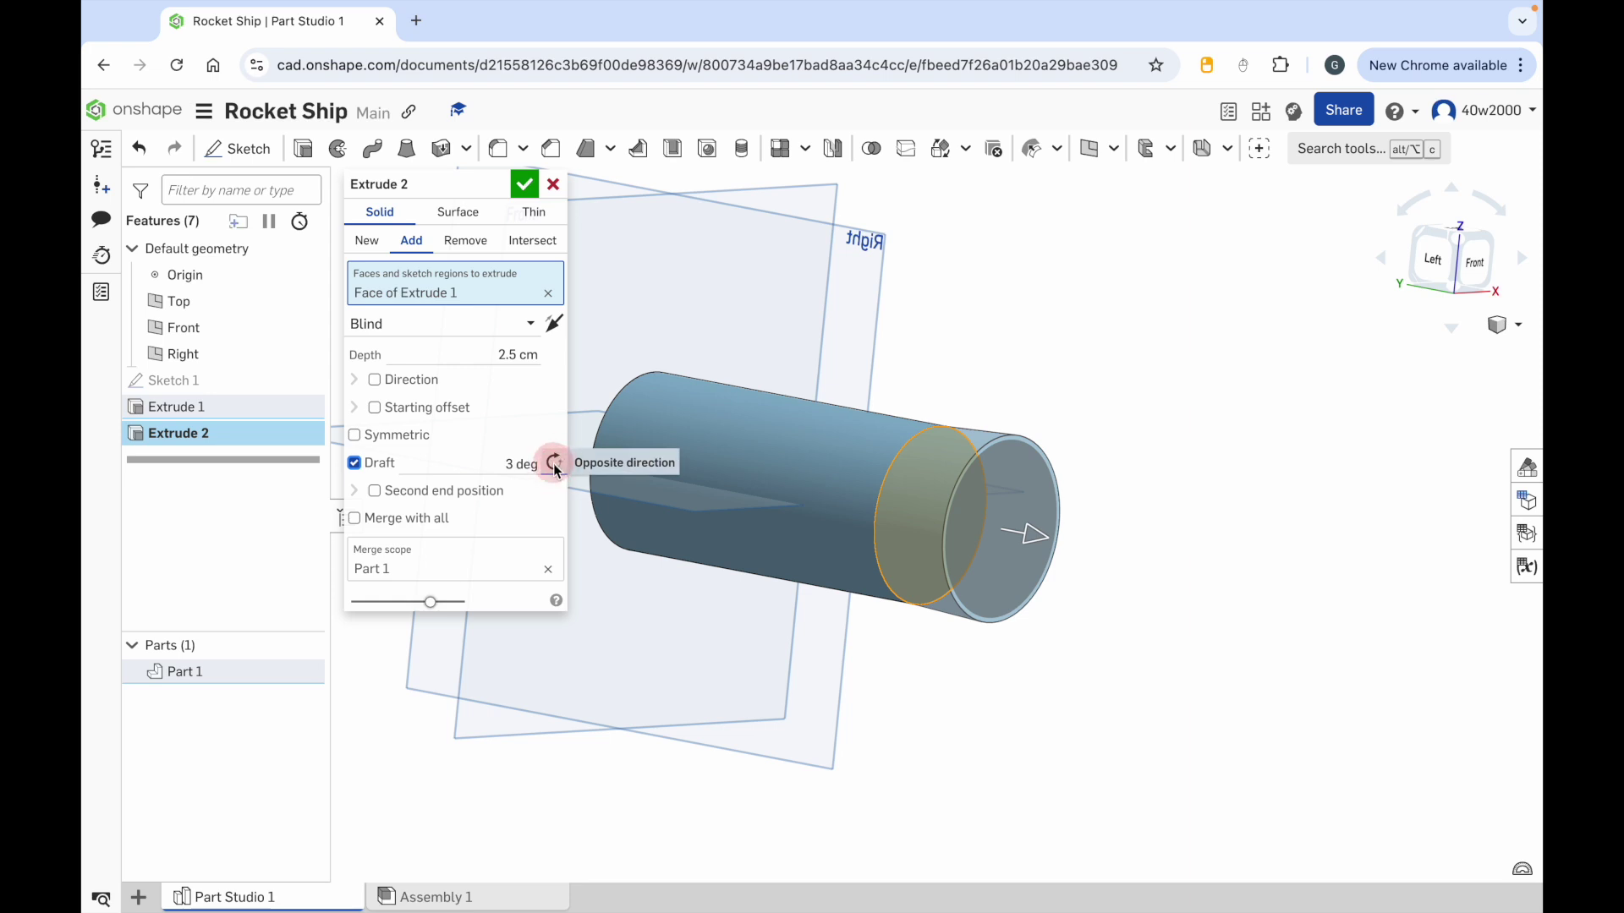
{"action": "left_click", "coordinate": [678, 509]}
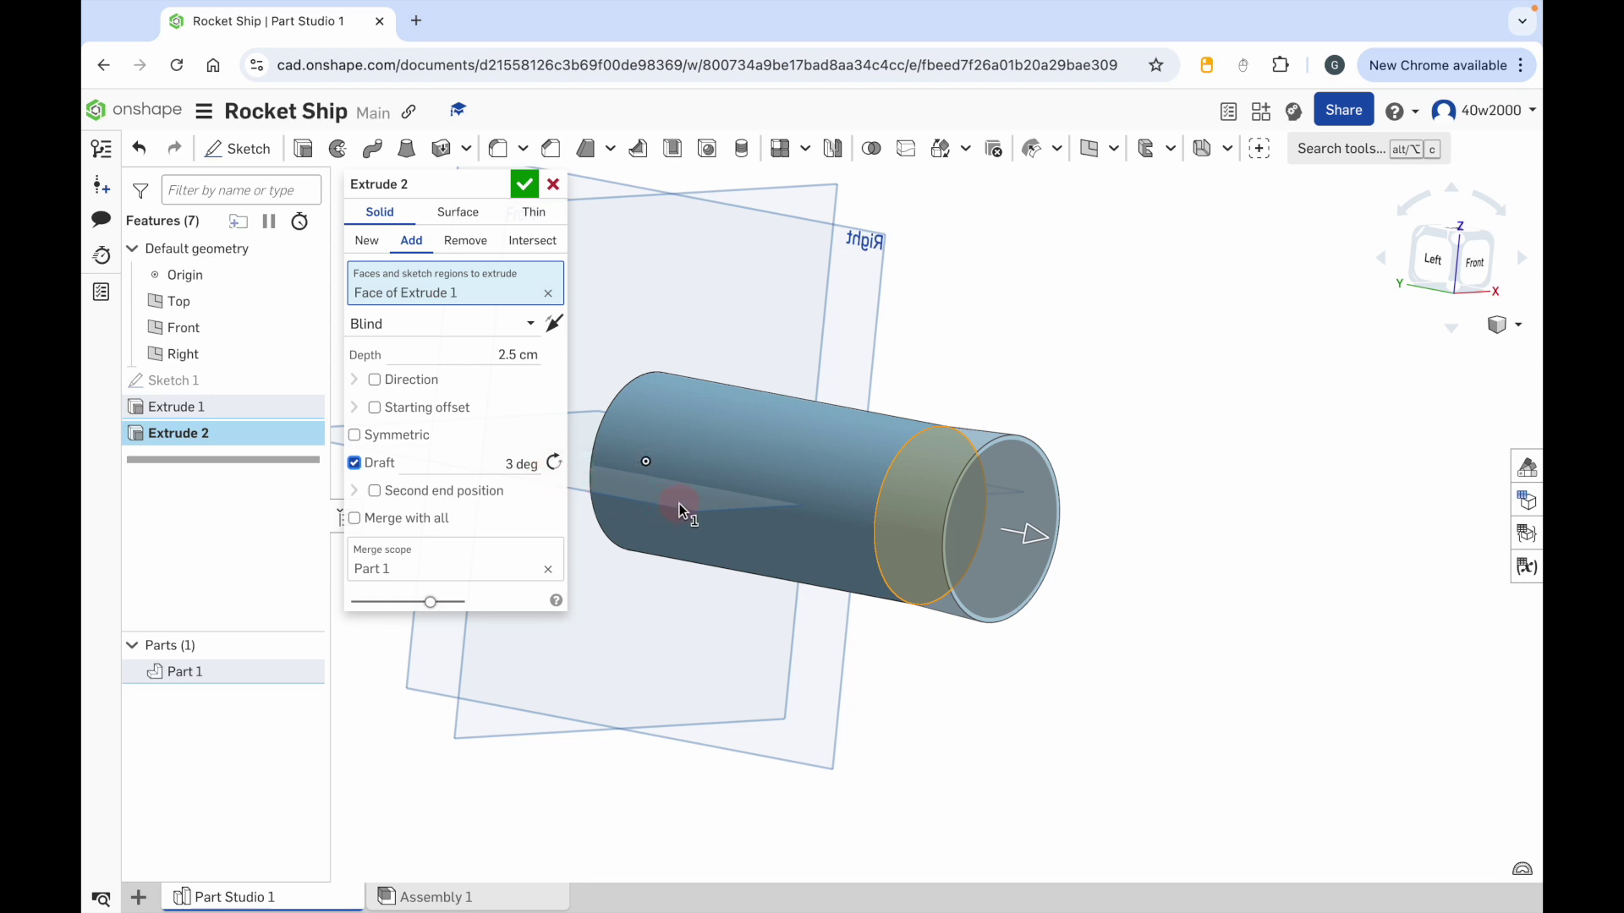
{"action": "mouse_move", "coordinate": [682, 504]}
{"action": "right_mouse_down"}
{"action": "mouse_move", "coordinate": [729, 511]}
{"action": "mouse_move", "coordinate": [712, 511]}
{"action": "right_mouse_up"}
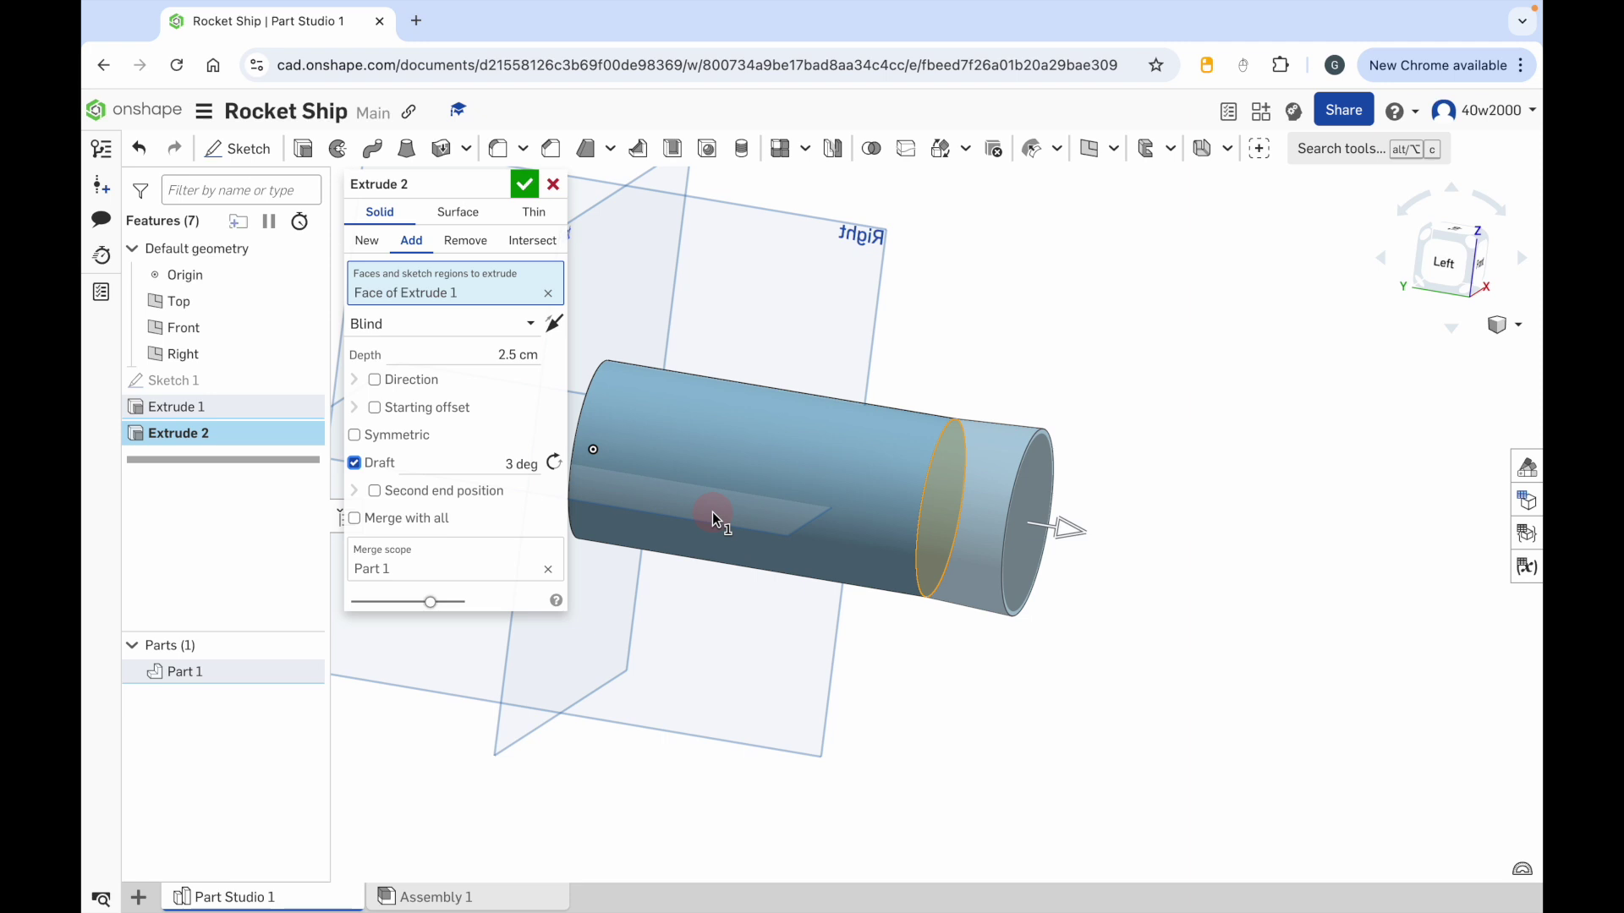
{"action": "left_click", "coordinate": [555, 464]}
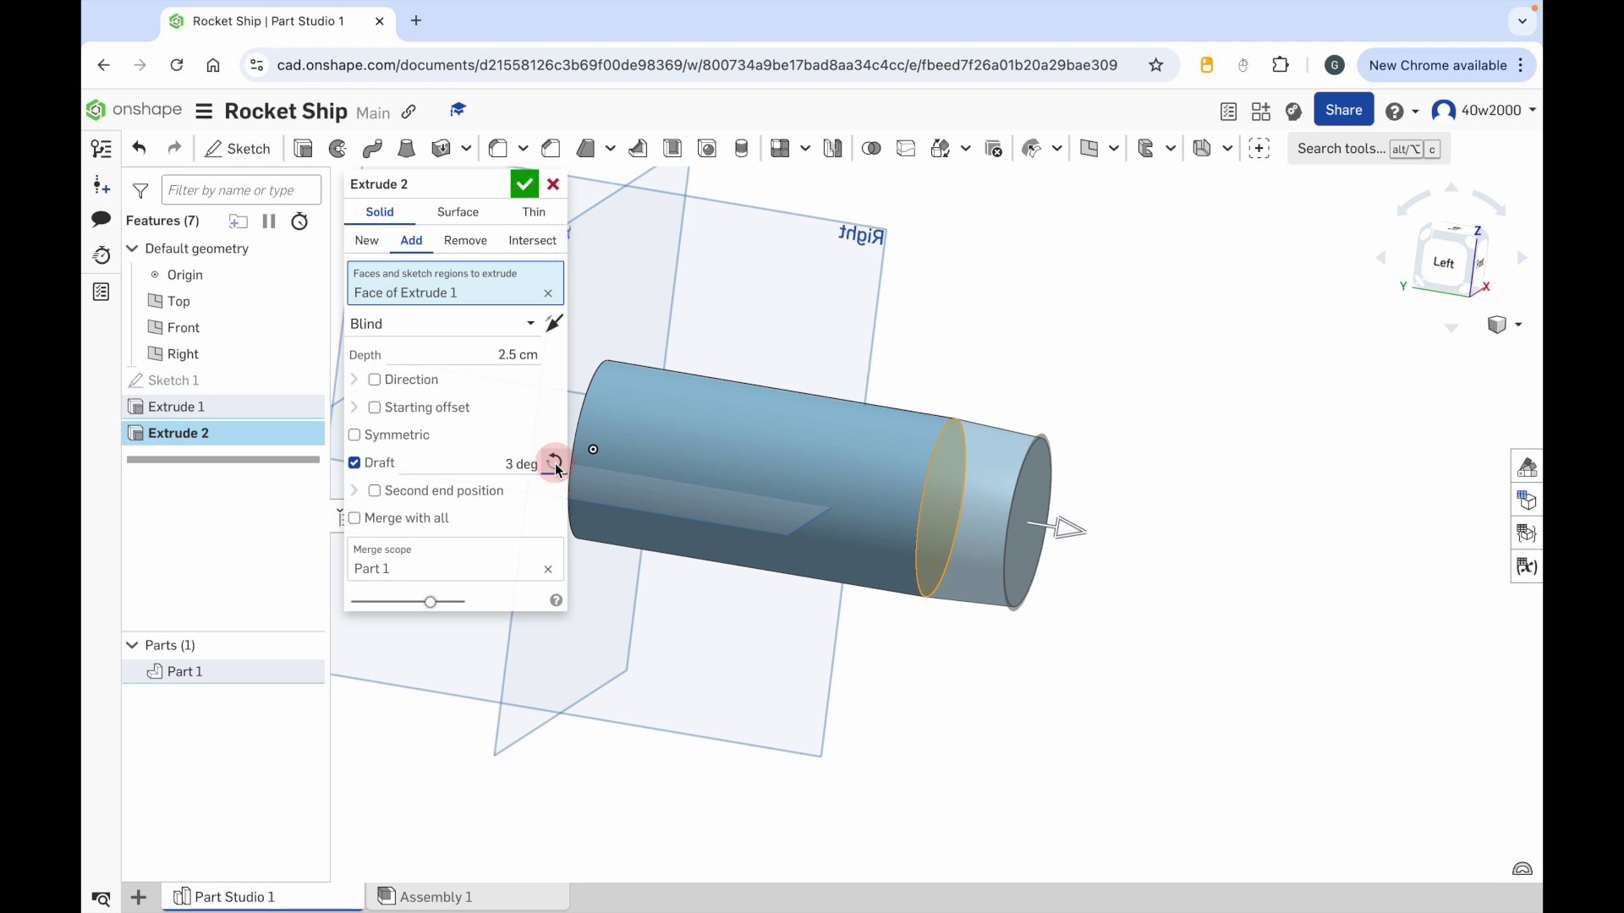
Step: Set the nose section's draft angle to 20 degrees, compare it with 10 degrees, restore 20 degrees and accept the extrusion
{"action": "left_click", "coordinate": [504, 461]}
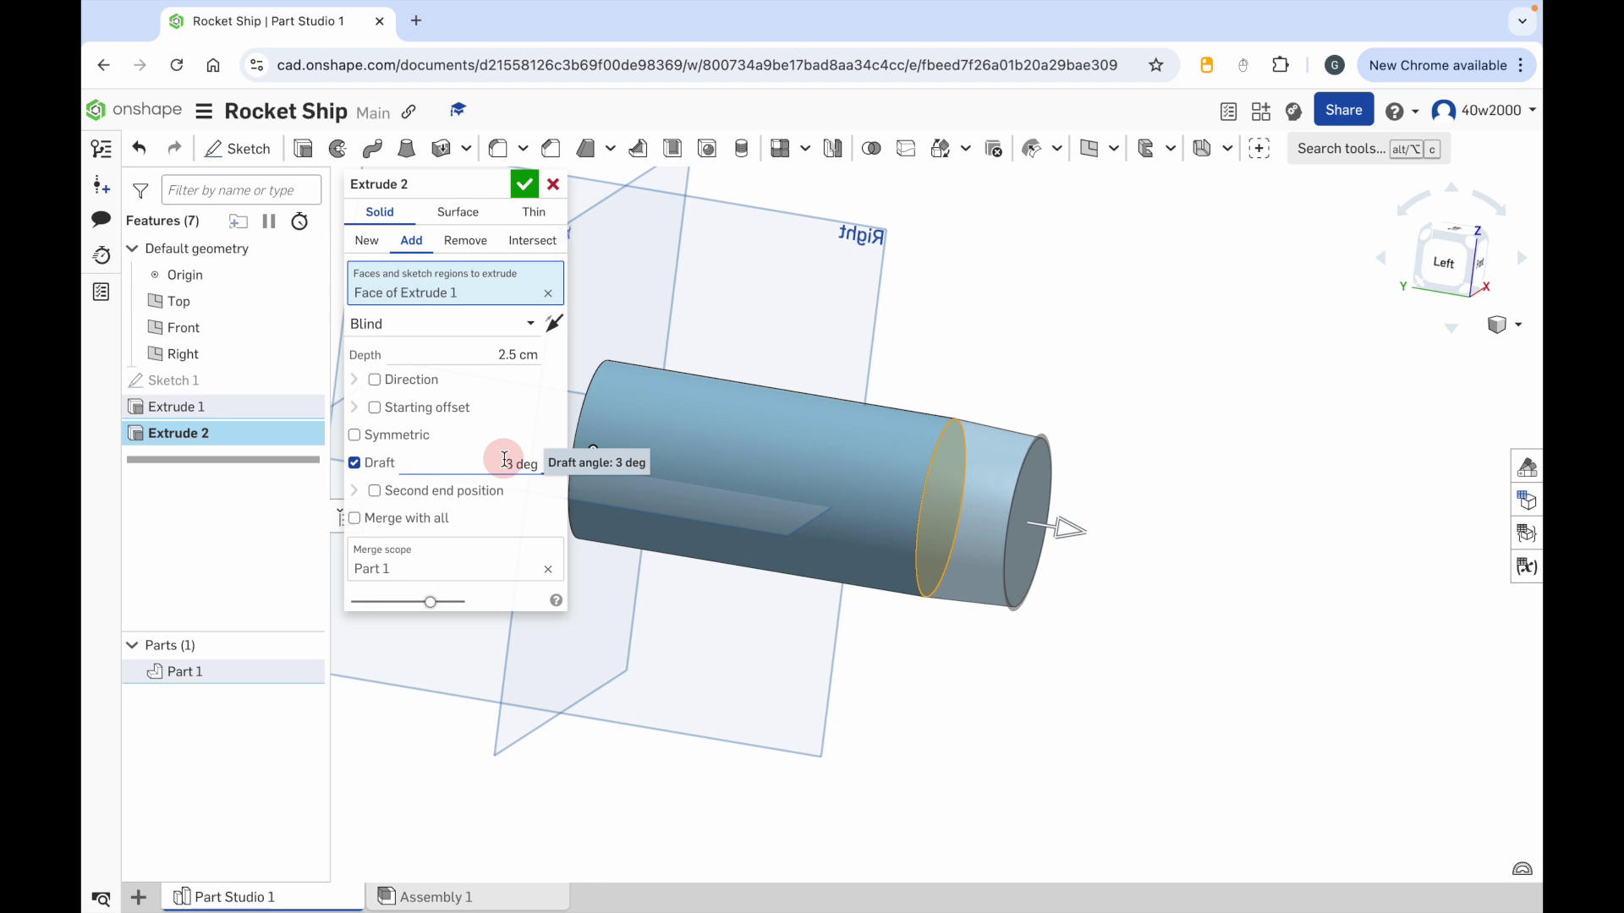
{"action": "double_click", "coordinate": [508, 464]}
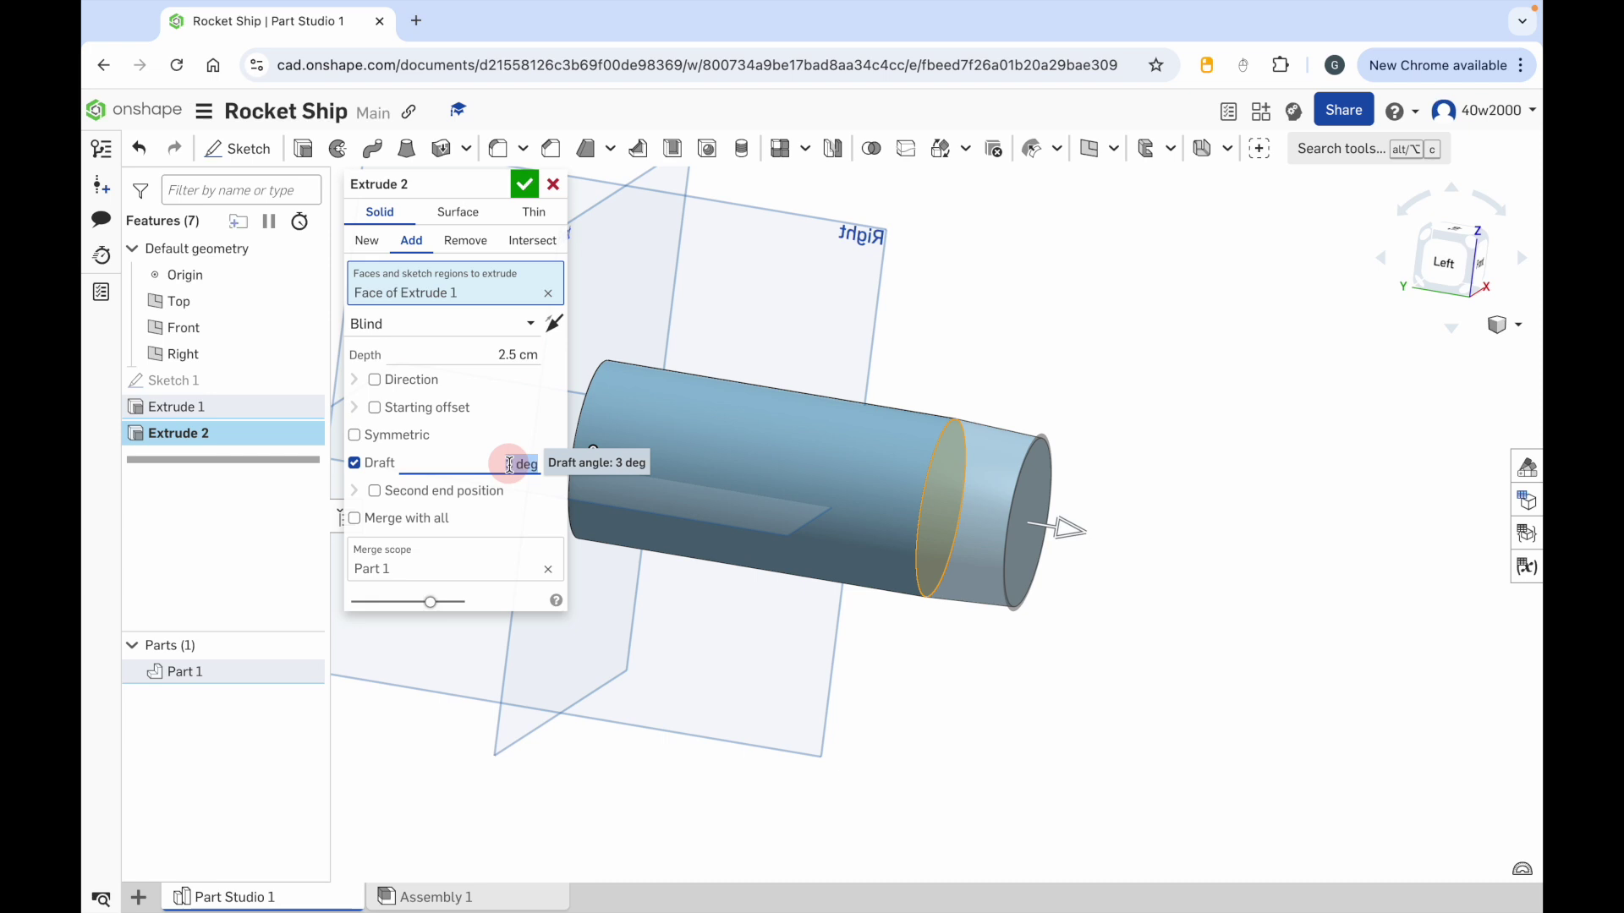
{"action": "type", "text": "20"}
{"action": "key", "text": "Return"}
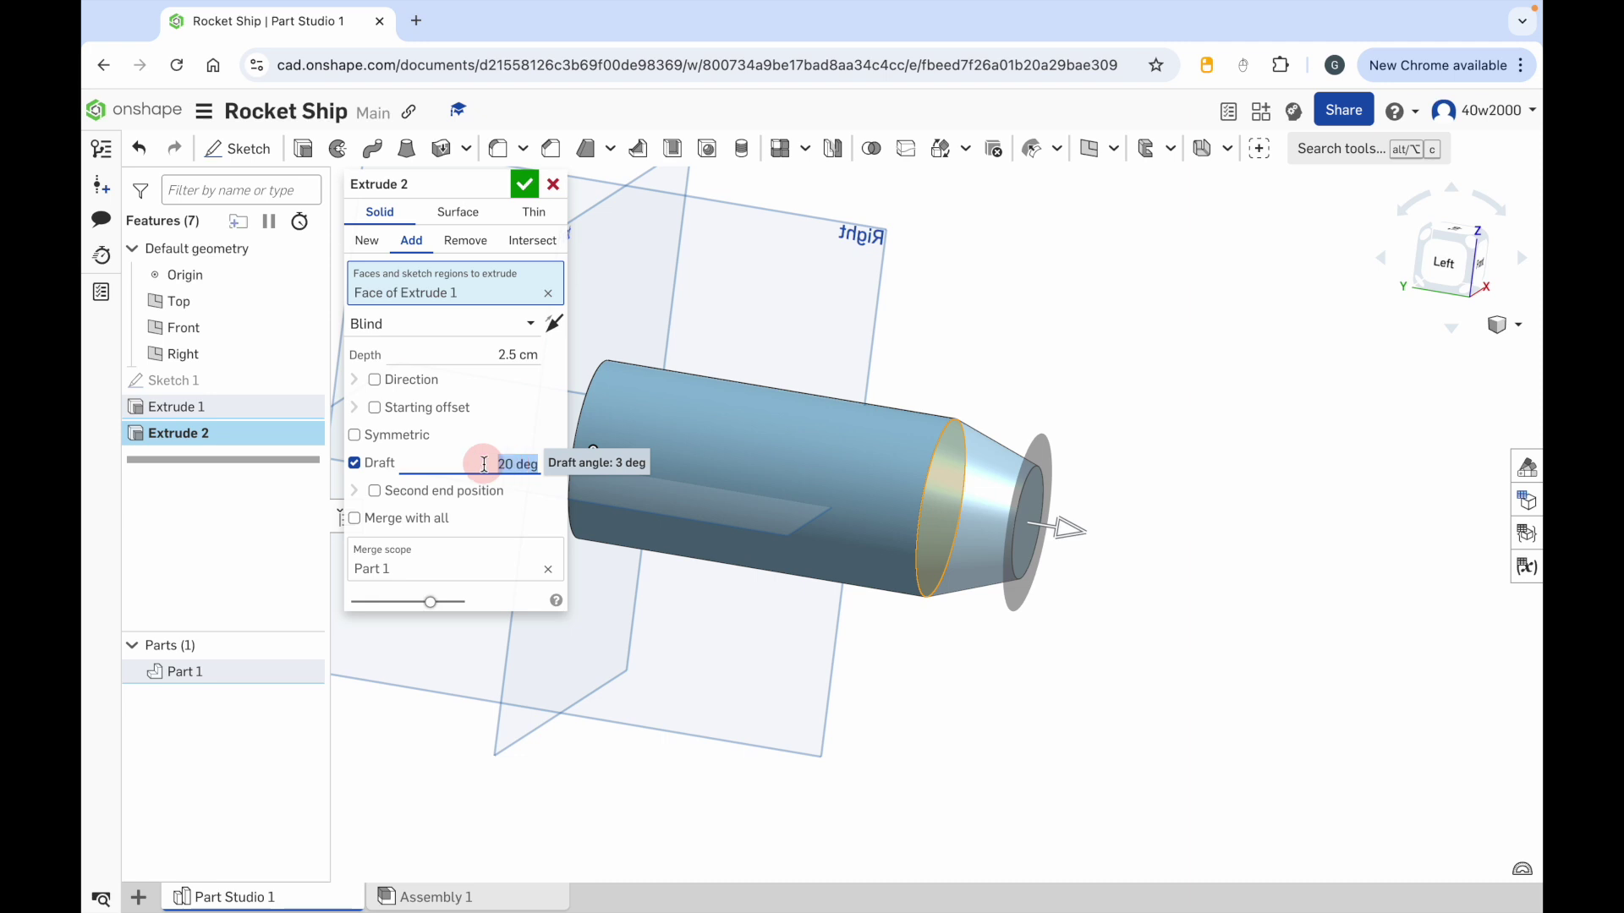
{"action": "type", "text": "10"}
{"action": "key", "text": "Return"}
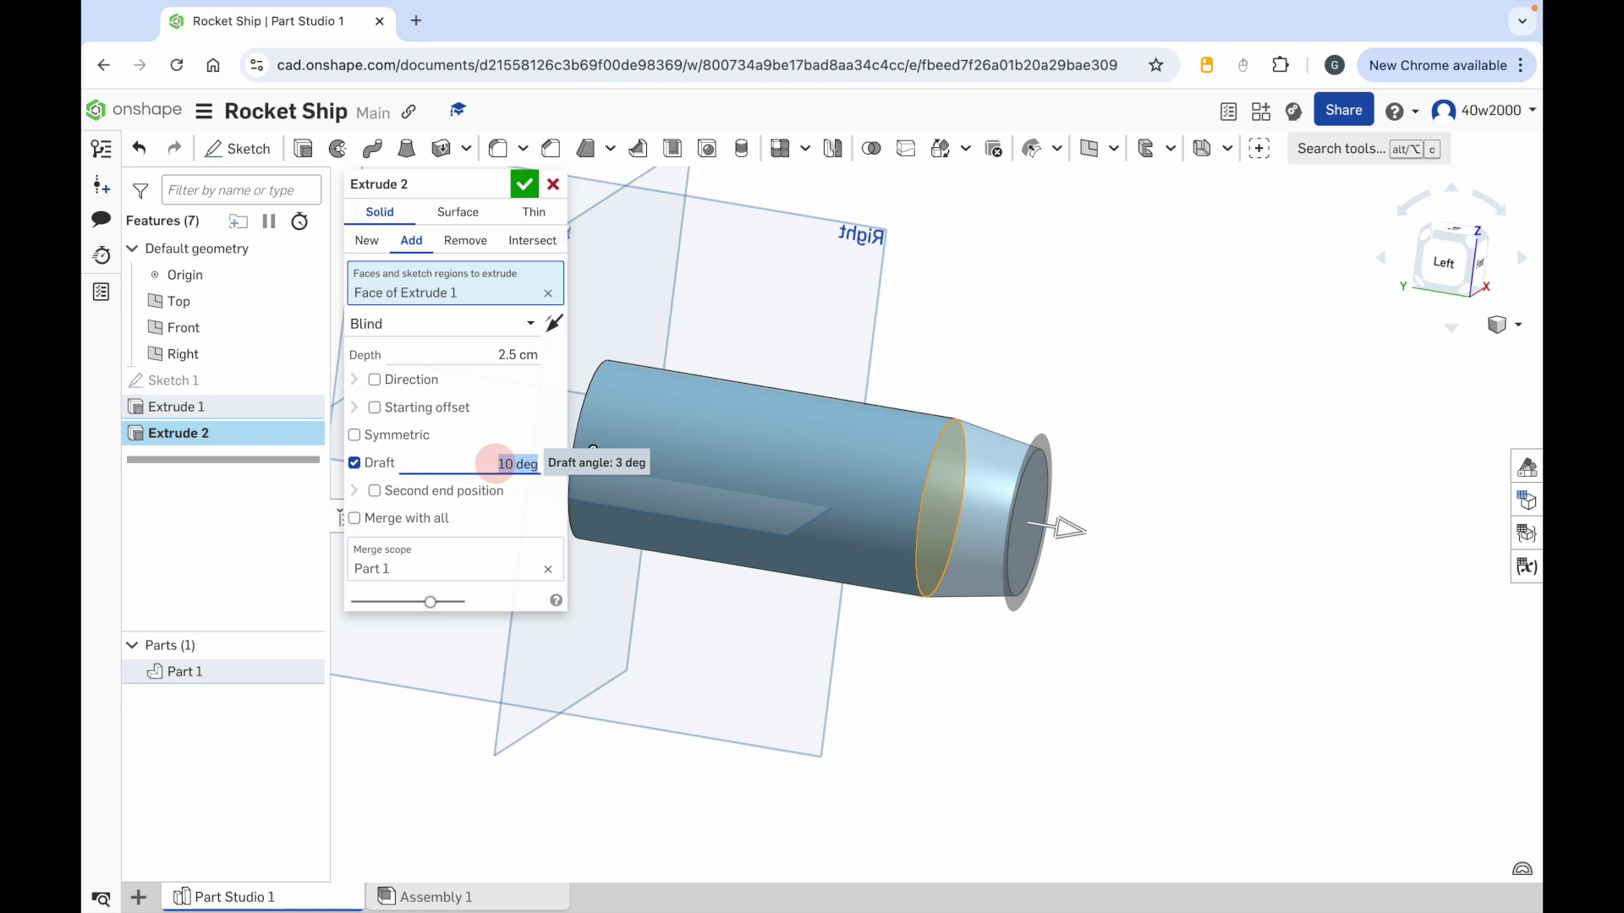
{"action": "type", "text": "20"}
{"action": "key", "text": "Return"}
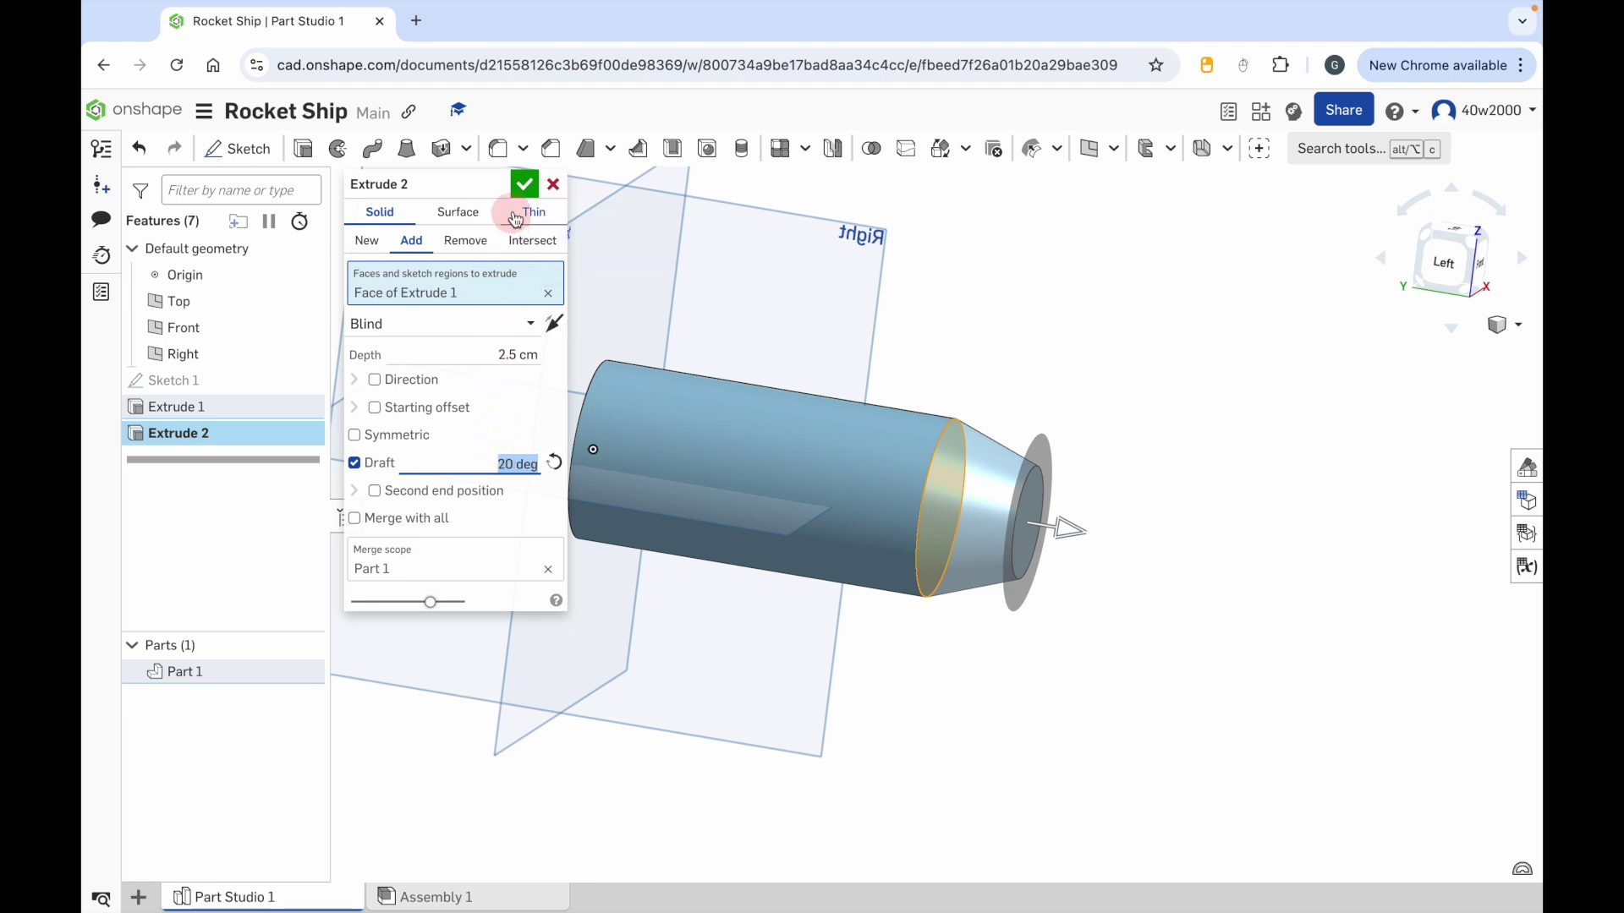
{"action": "left_click", "coordinate": [523, 184]}
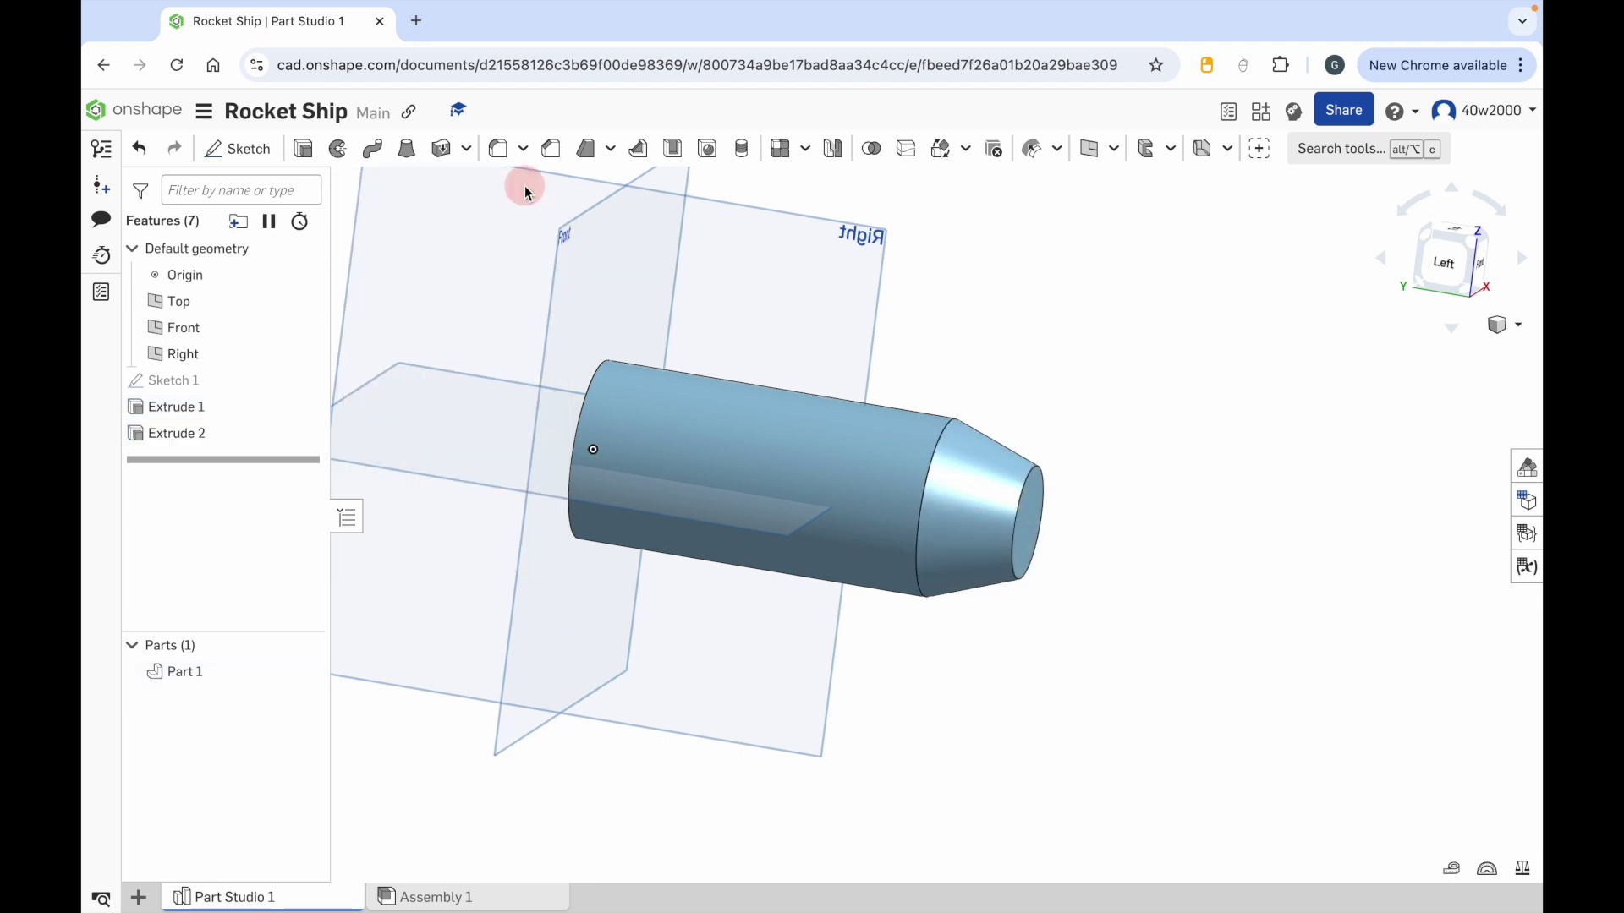
Step: Extrude the small end face of the tapered section as a straight cylinder, 7 cm deep and added to the part
{"action": "key", "text": "Left"}
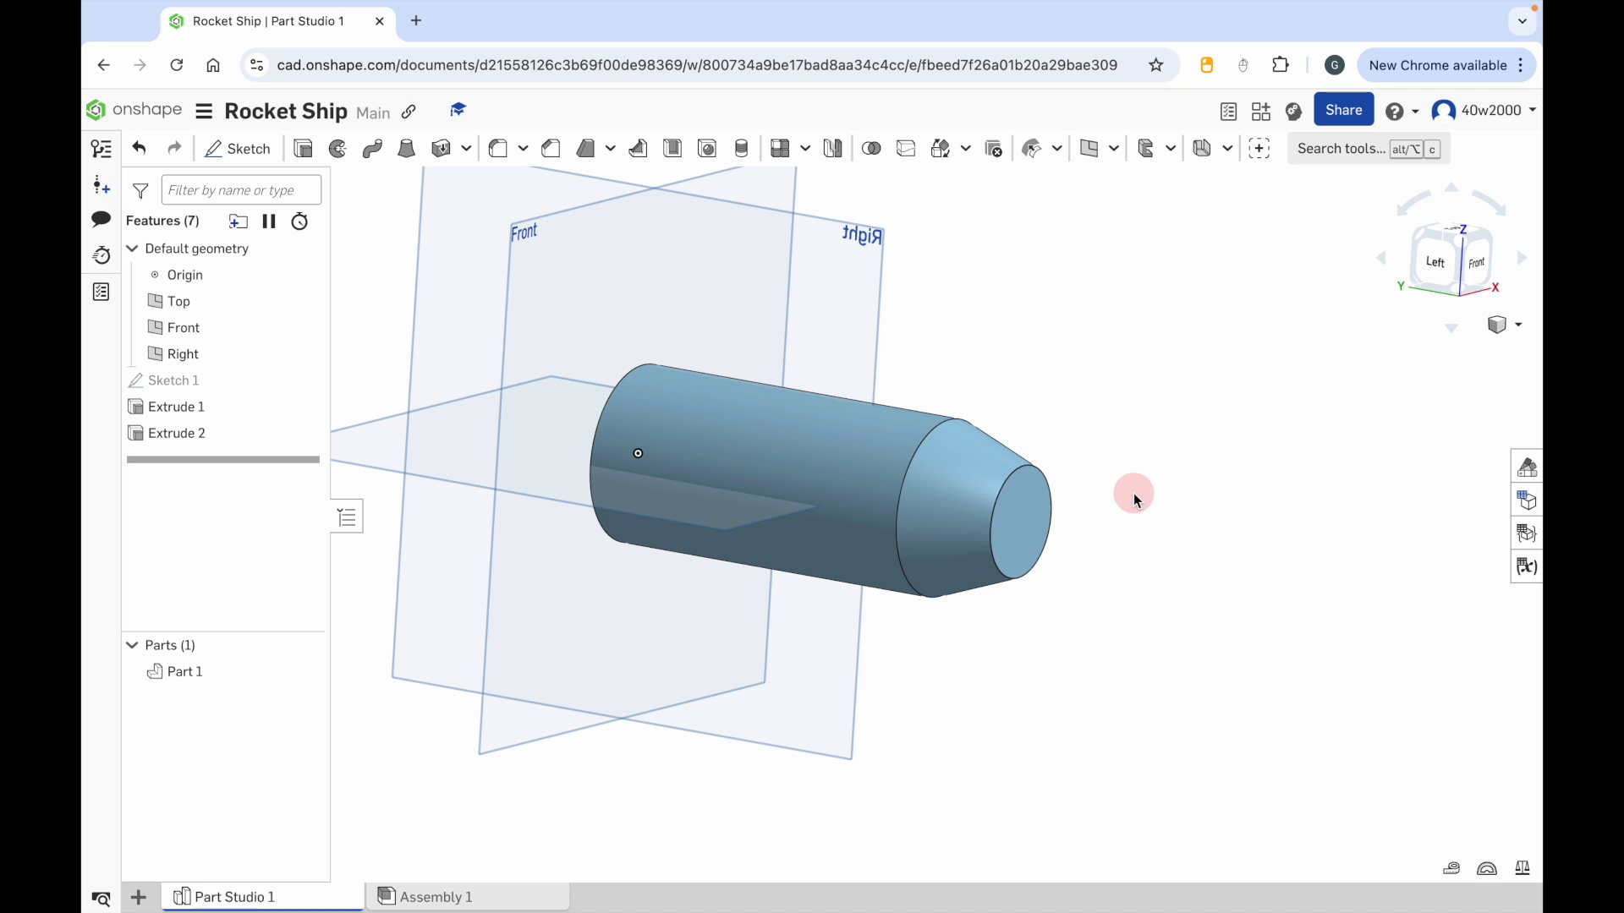
{"action": "left_click", "coordinate": [304, 150]}
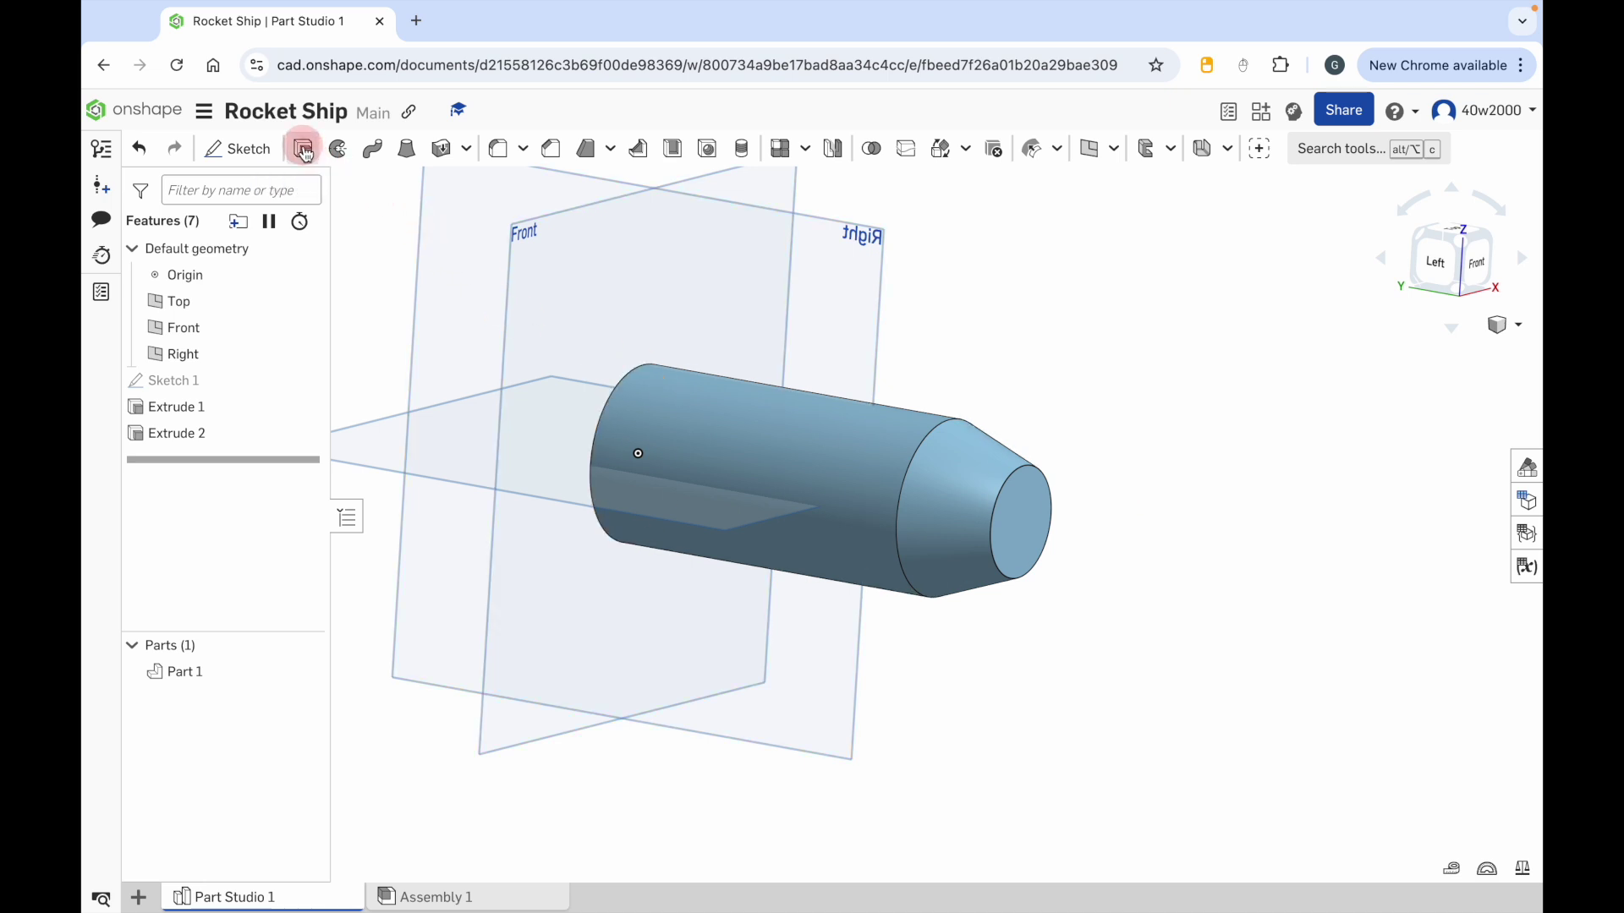
{"action": "left_click", "coordinate": [1015, 526]}
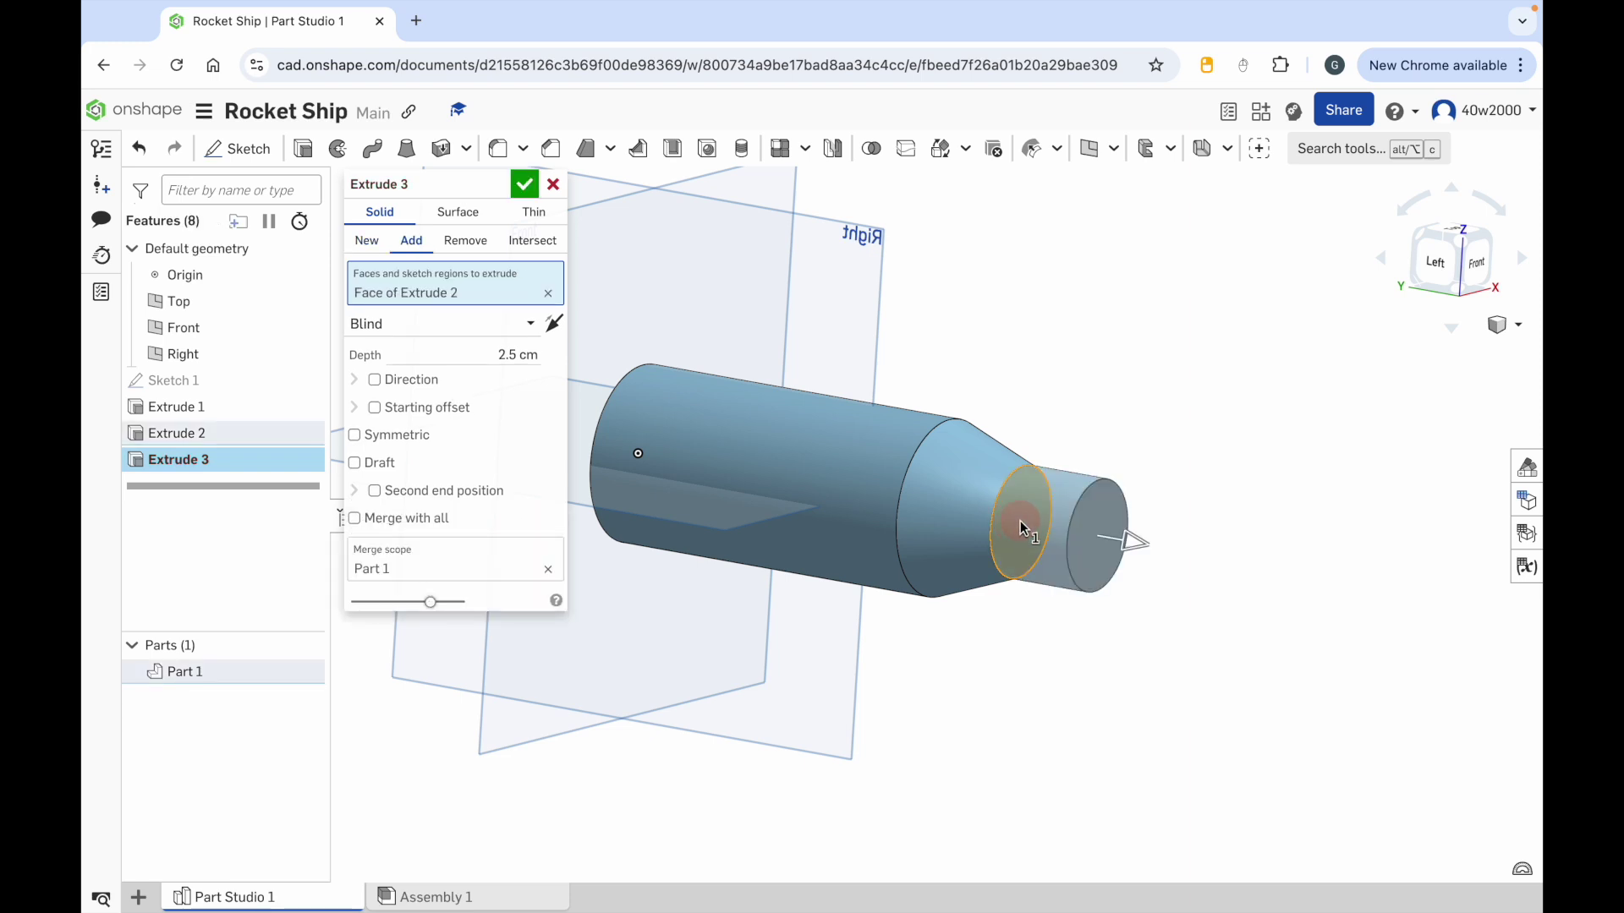
{"action": "left_click", "coordinate": [499, 354]}
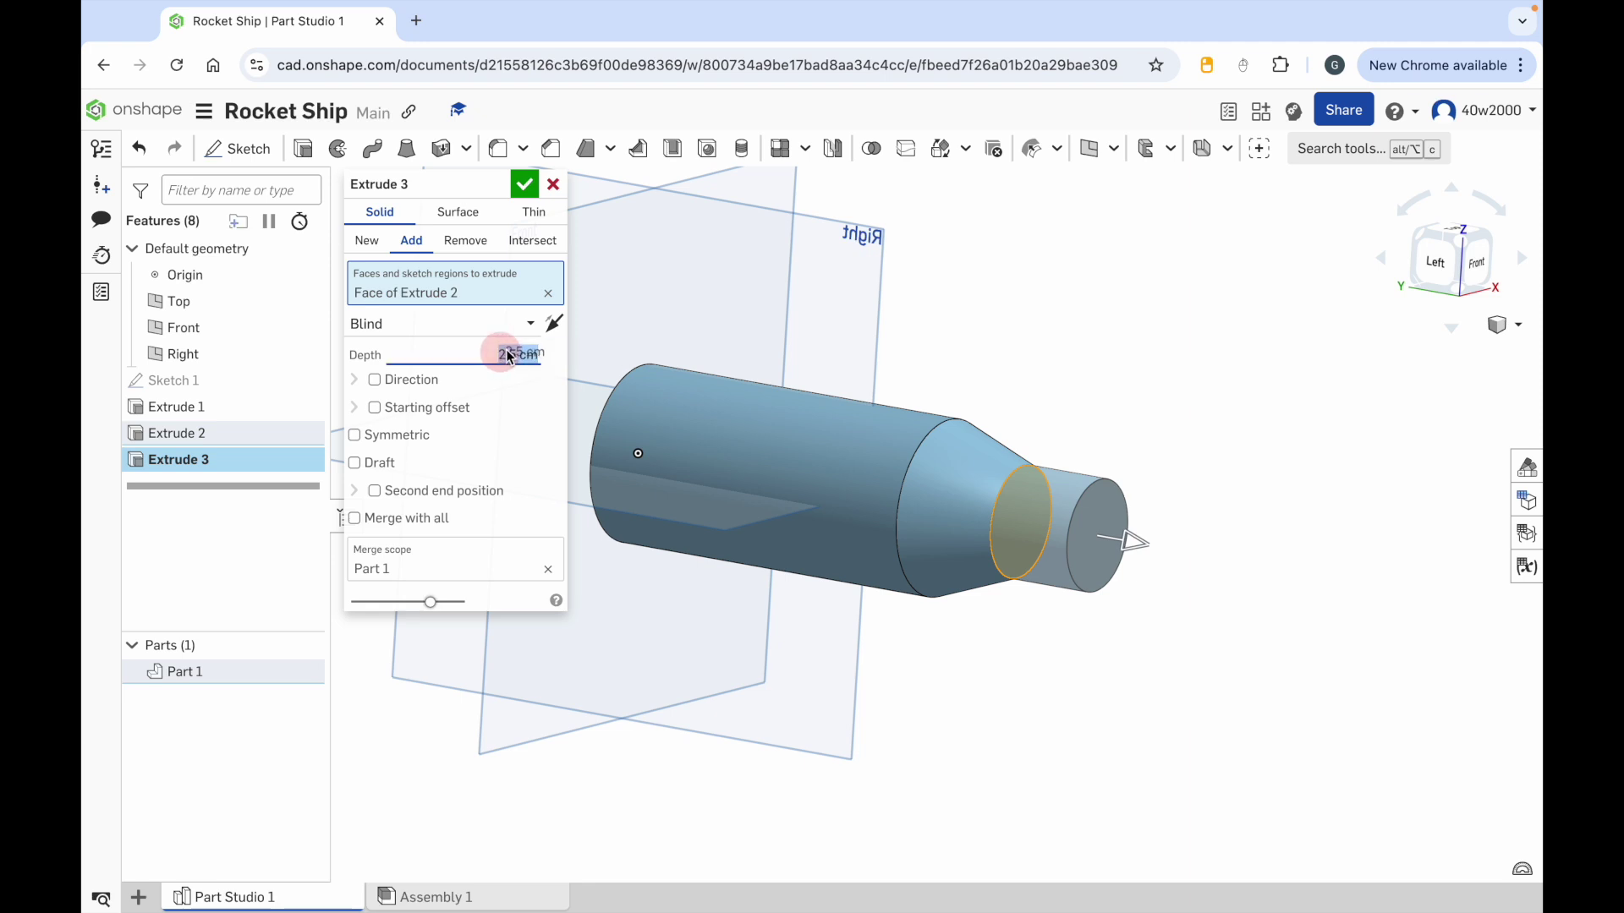
{"action": "type", "text": "7"}
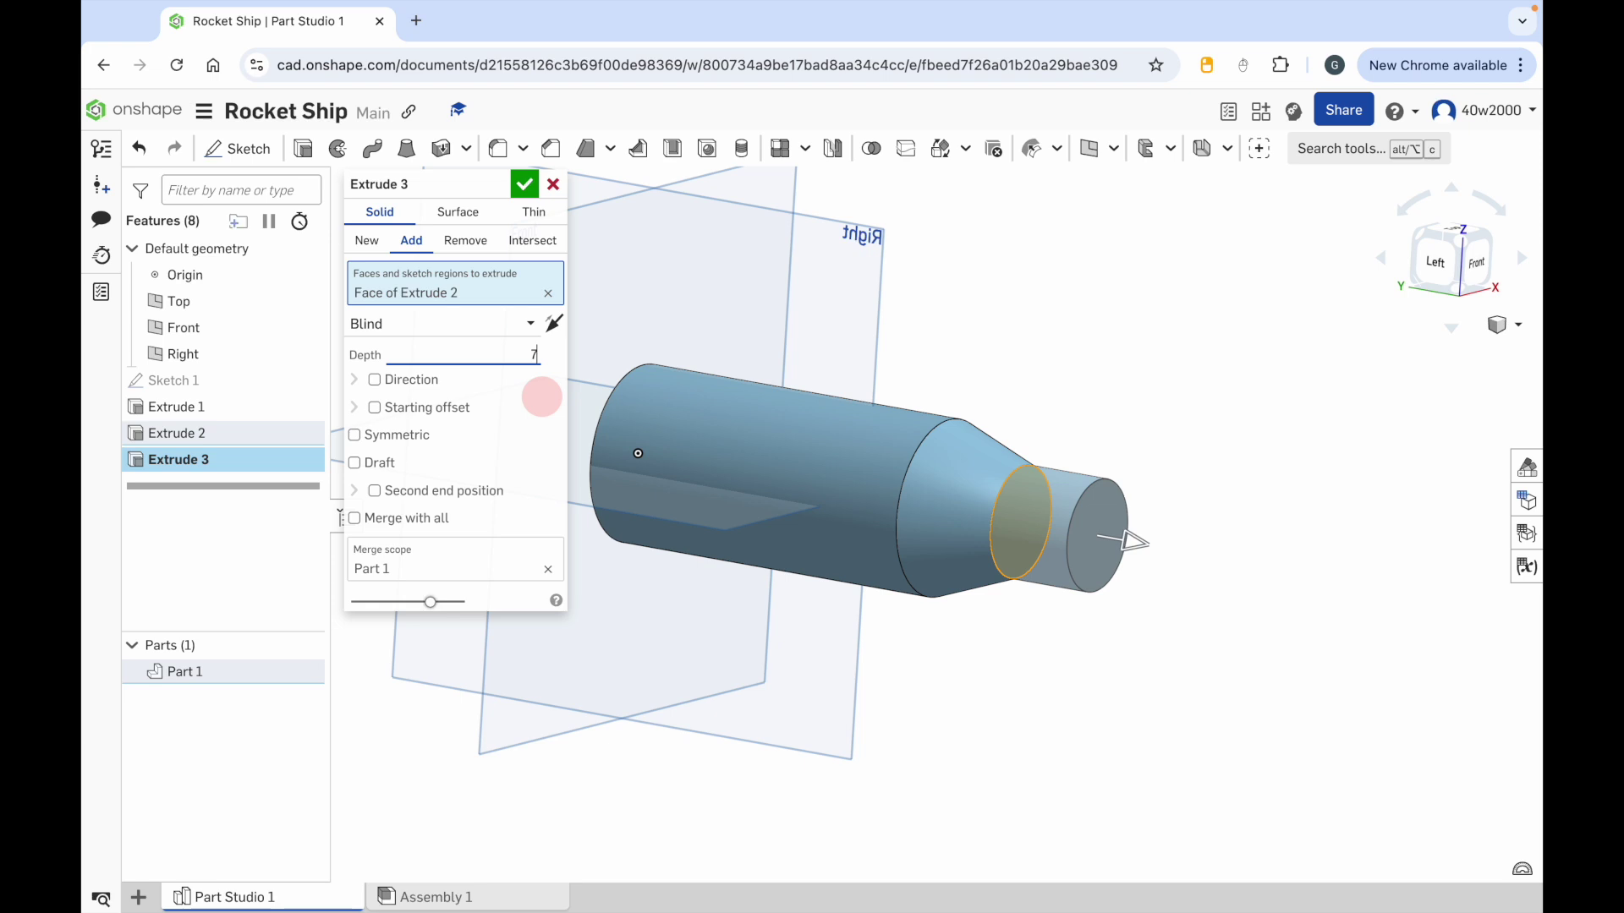
{"action": "key", "text": "Return"}
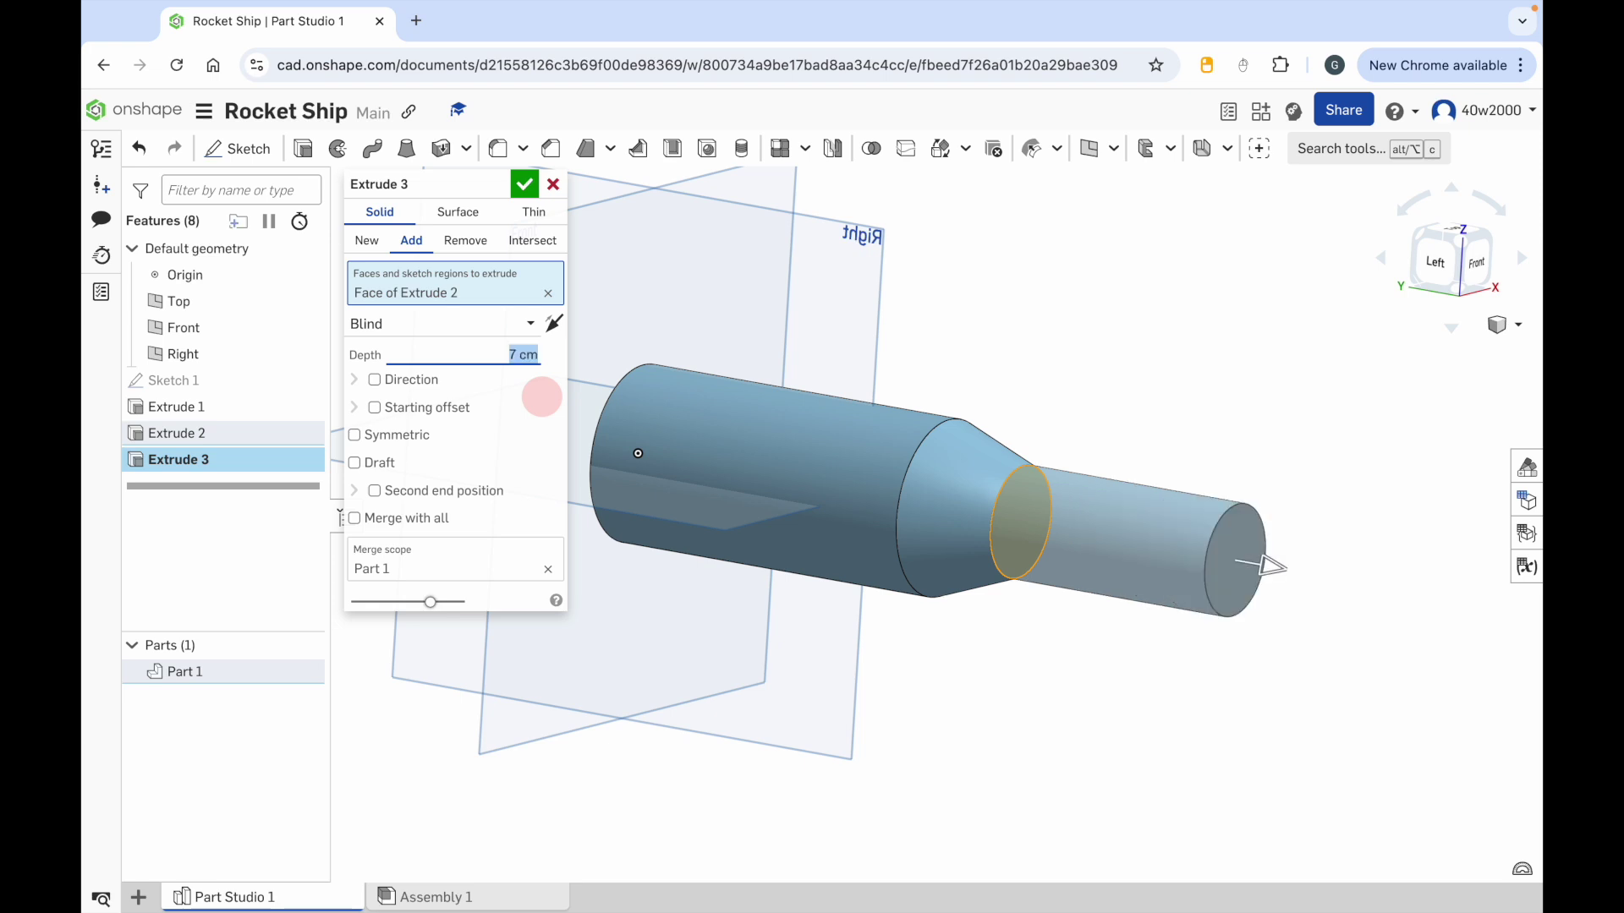
{"action": "left_click", "coordinate": [527, 185]}
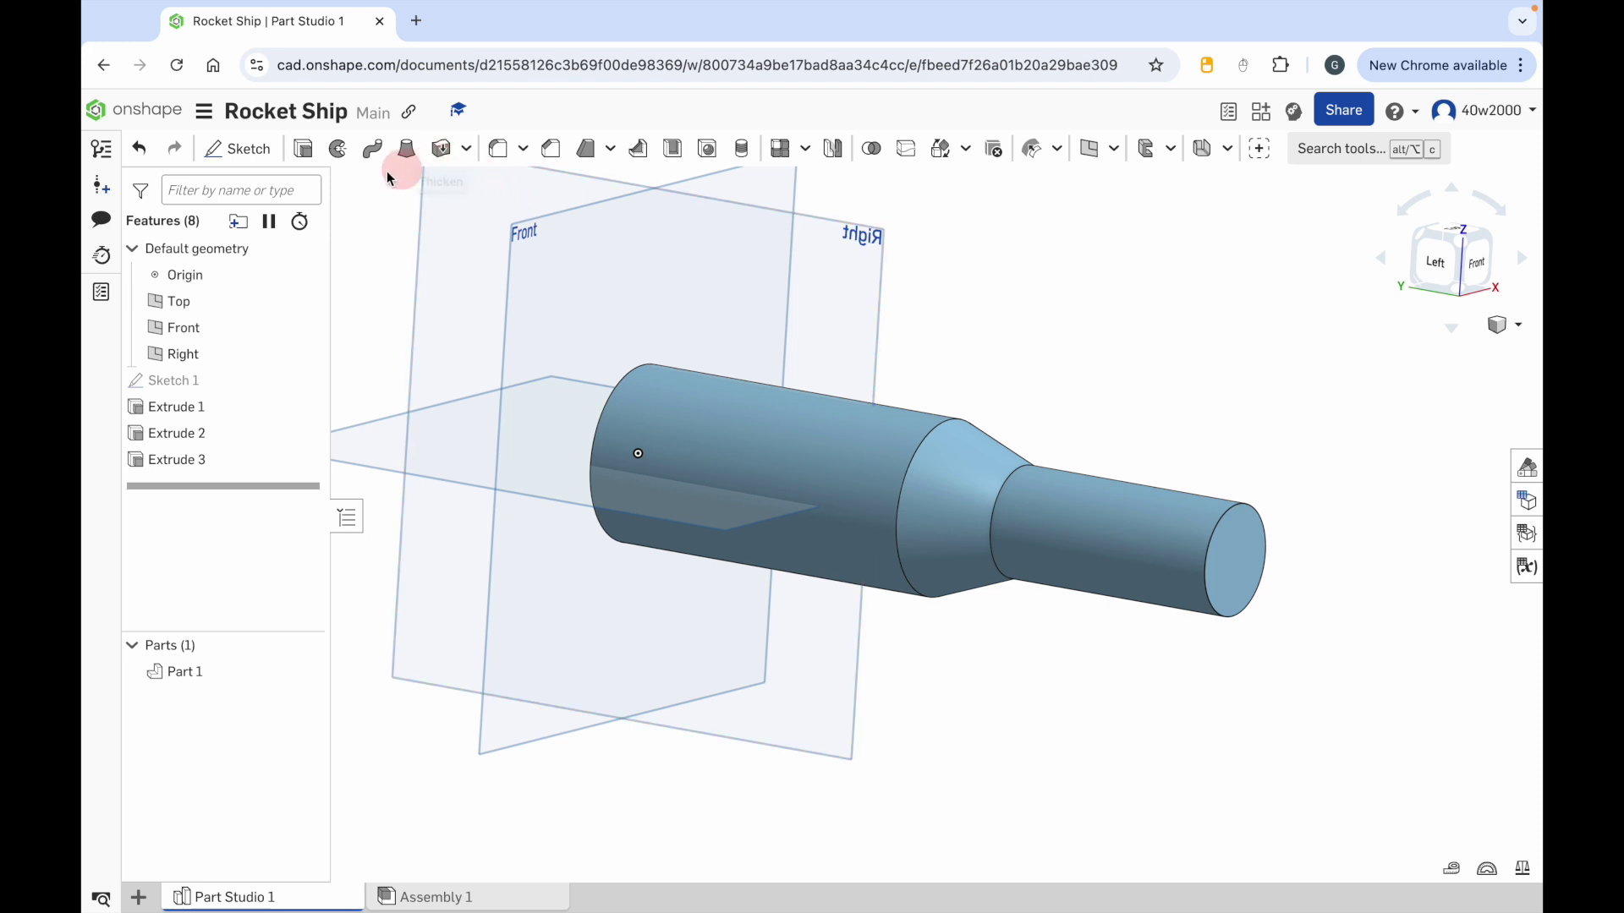
Step: Set up an added extrusion from the narrow cylinder's end face, with draft enabled and reversed to taper inward
{"action": "left_click", "coordinate": [305, 157]}
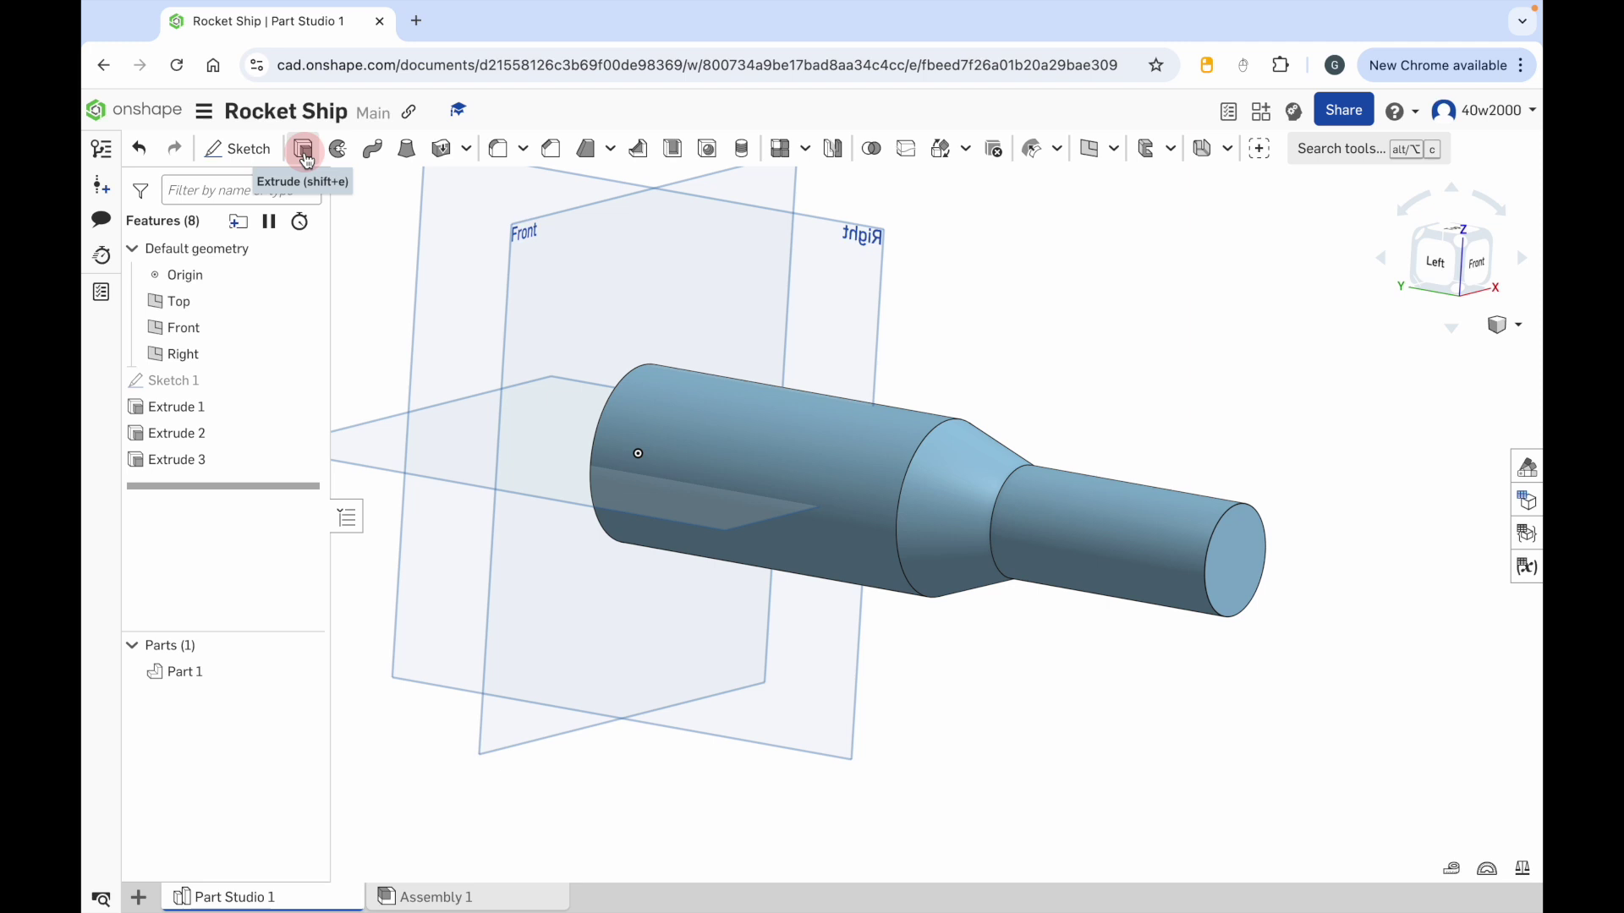
{"action": "left_click", "coordinate": [1235, 565]}
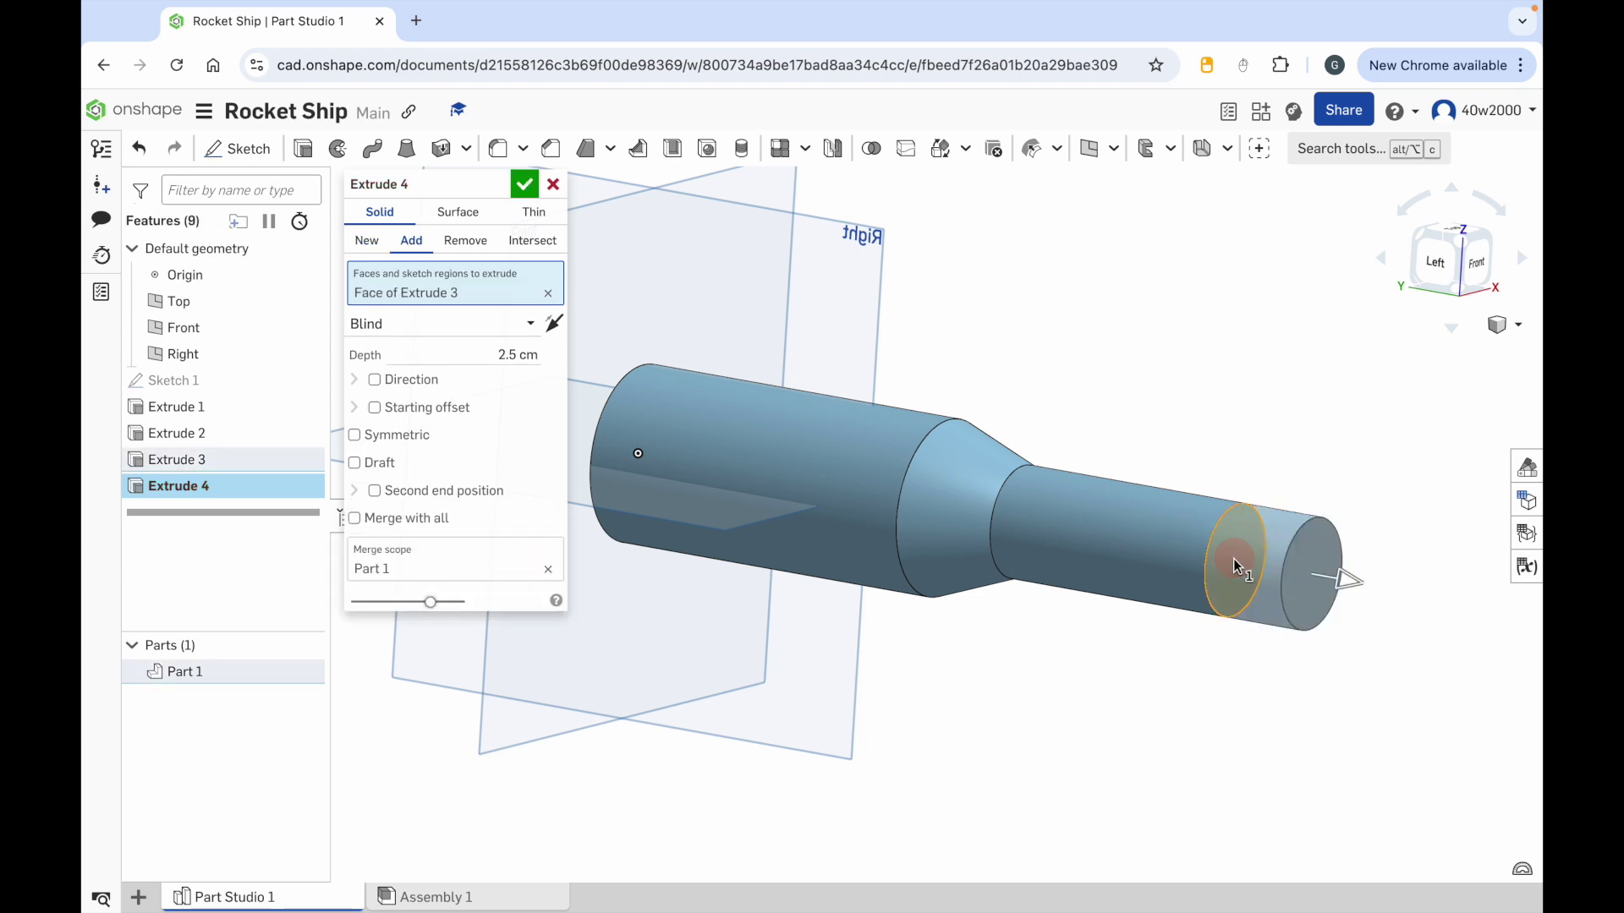
{"action": "left_click", "coordinate": [355, 464]}
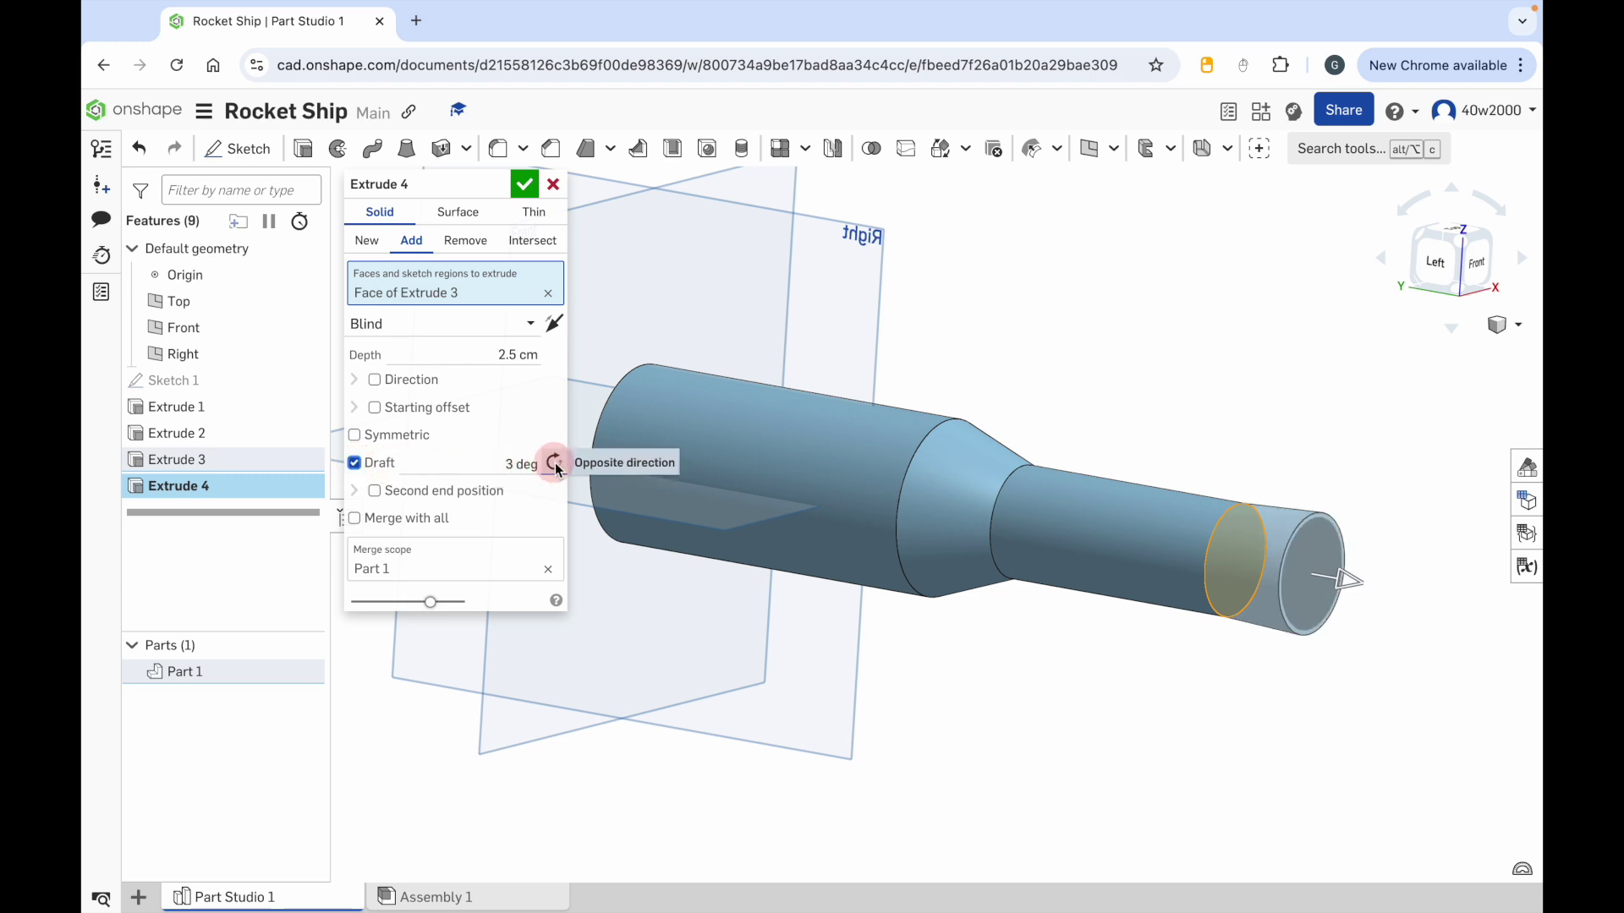
{"action": "left_click", "coordinate": [555, 465]}
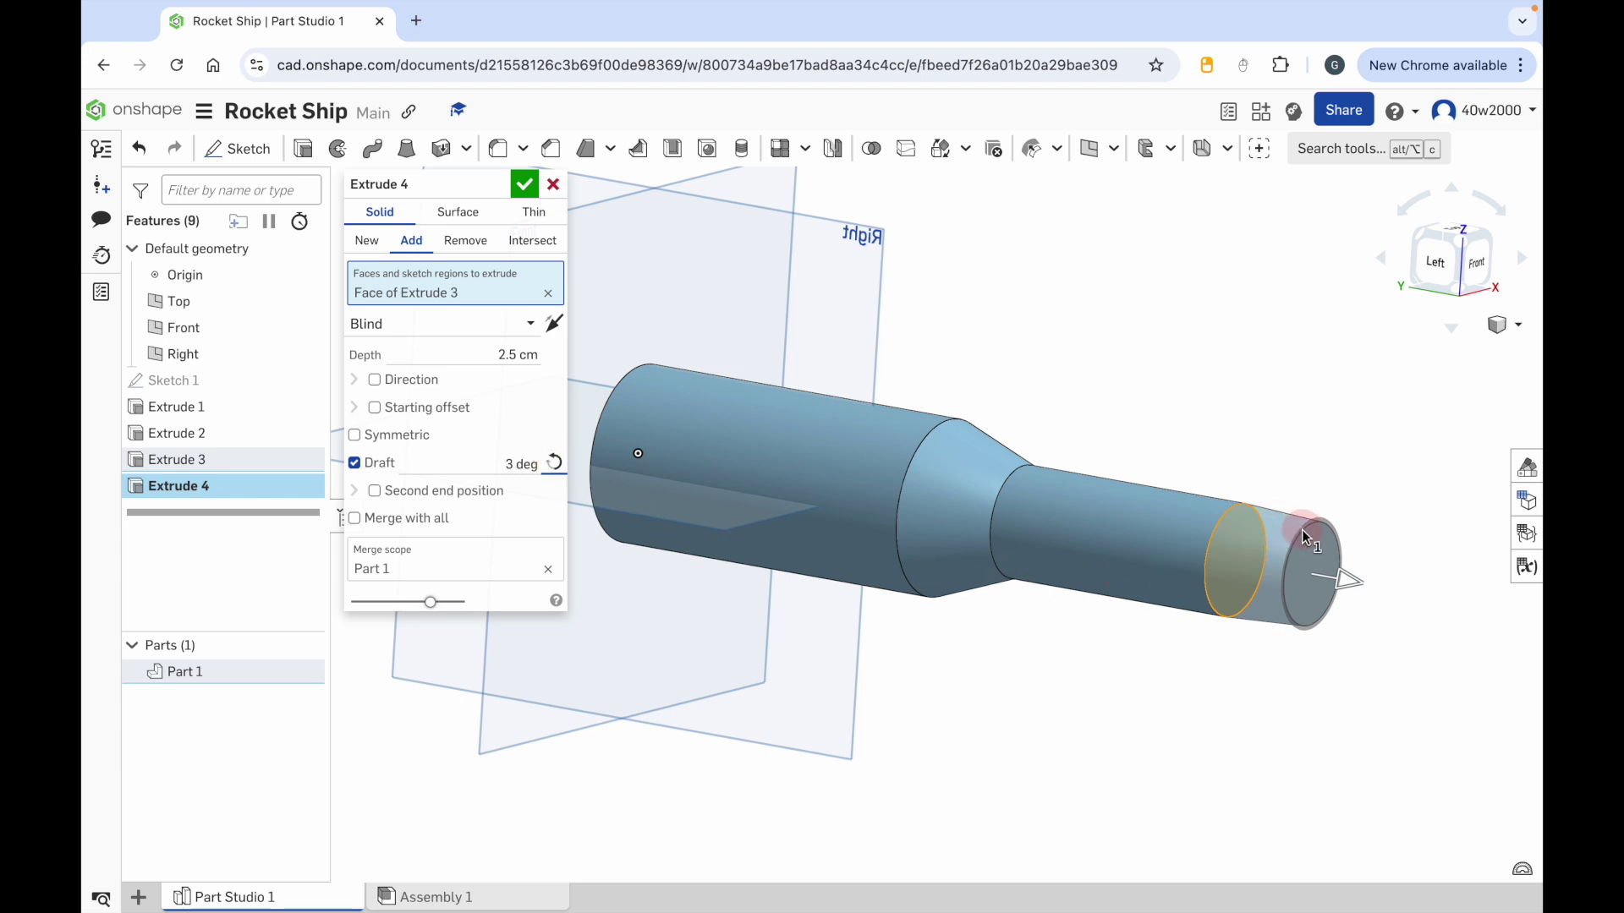
Step: Try a 45-degree draft on the tip extrusion and lengthen its depth to 4.23 cm
{"action": "left_click", "coordinate": [508, 463]}
{"action": "type", "text": "45"}
{"action": "key", "text": "Return"}
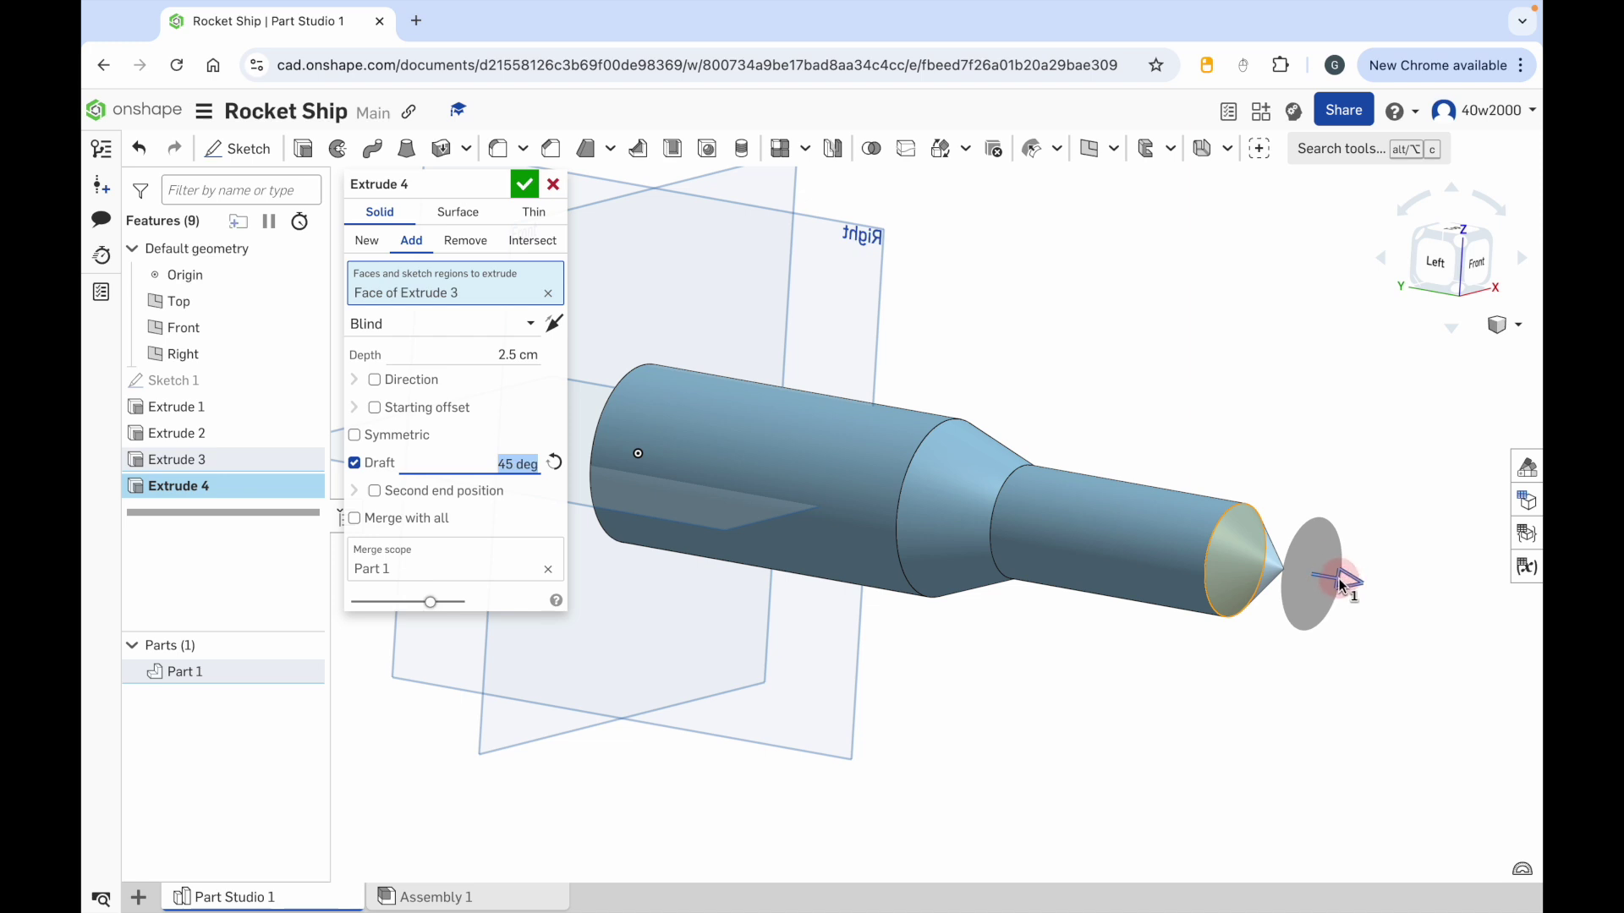
{"action": "left_click_drag", "start_coordinate": [1340, 584], "coordinate": [1392, 595]}
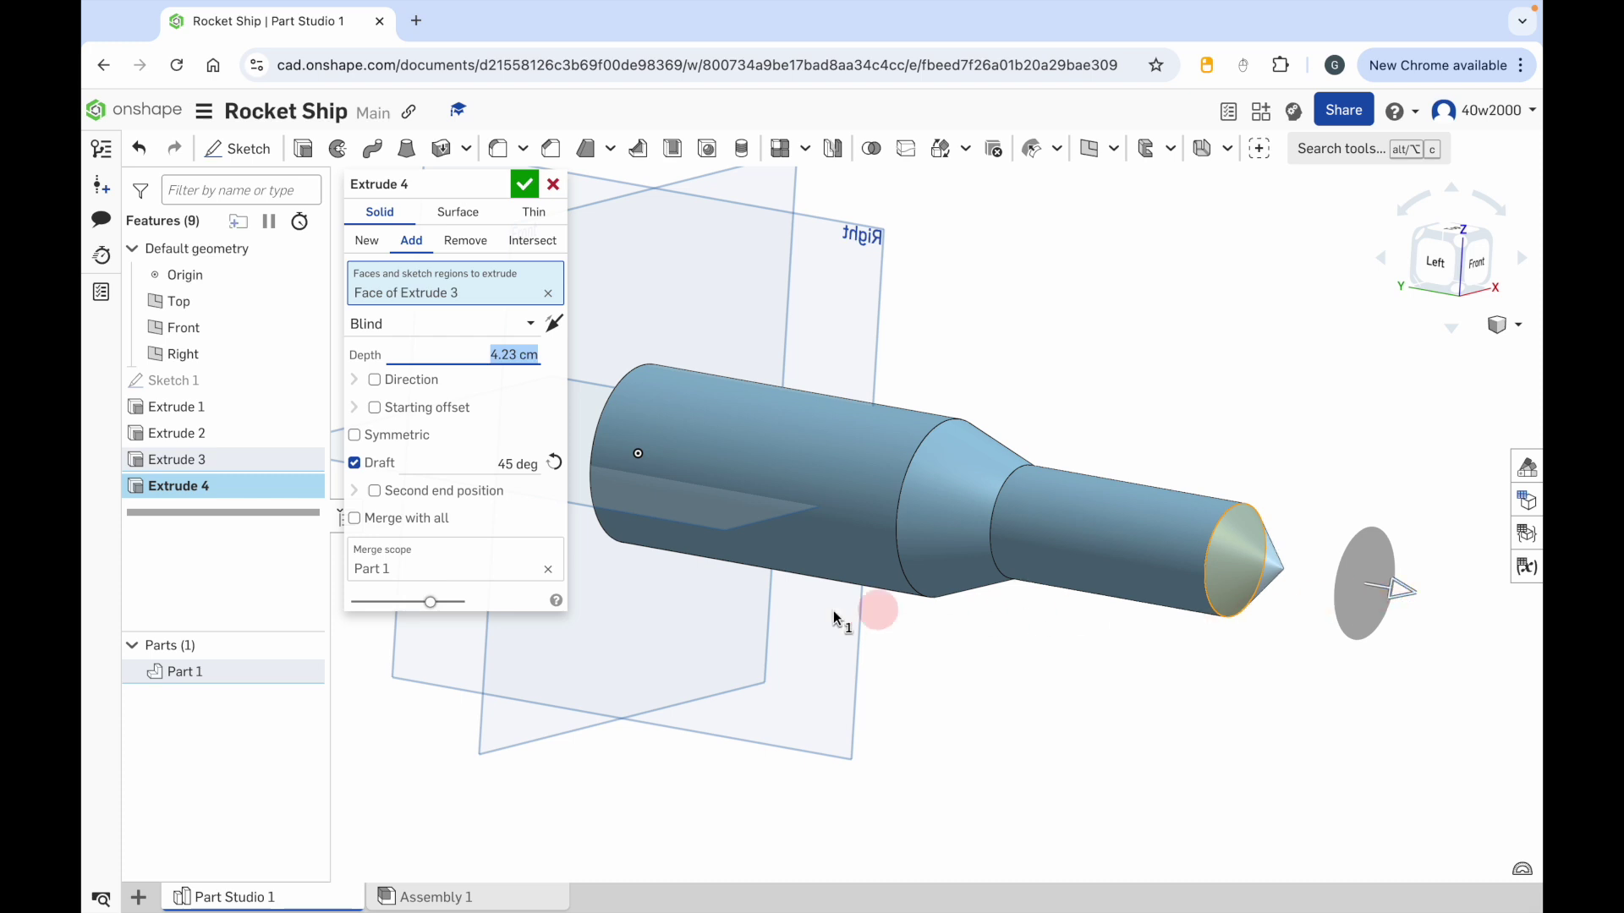
Step: Set the tip's draft angle to 20 degrees, stretch its depth to about 5.43 cm and accept the extrusion
{"action": "left_click", "coordinate": [510, 463]}
{"action": "left_click", "coordinate": [562, 509]}
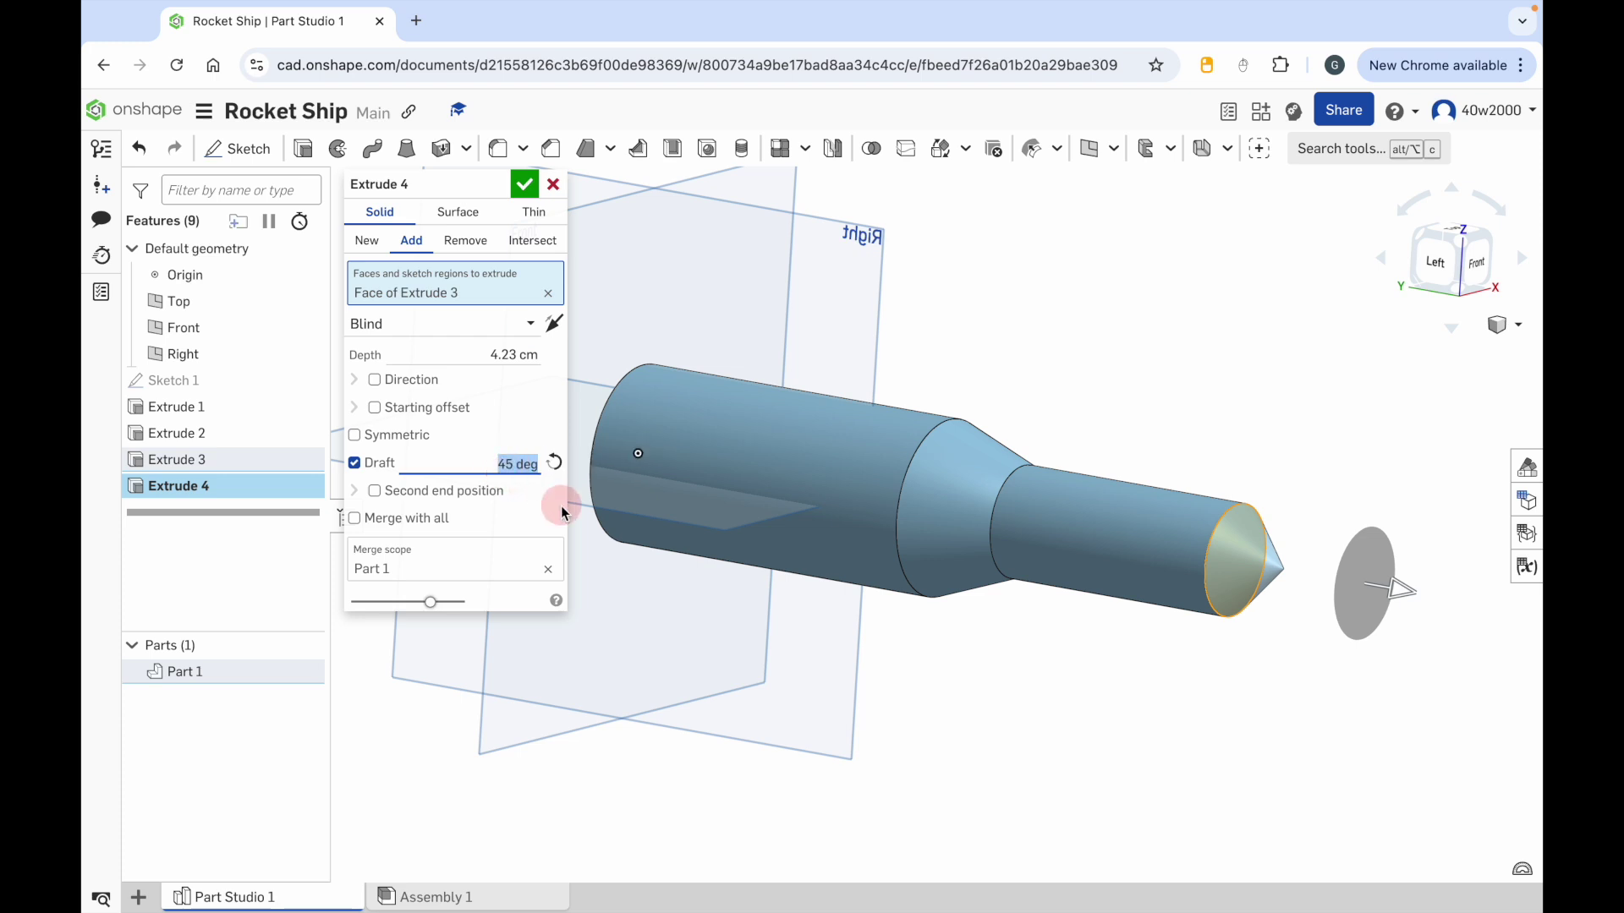
{"action": "type", "text": "20"}
{"action": "key", "text": "Return"}
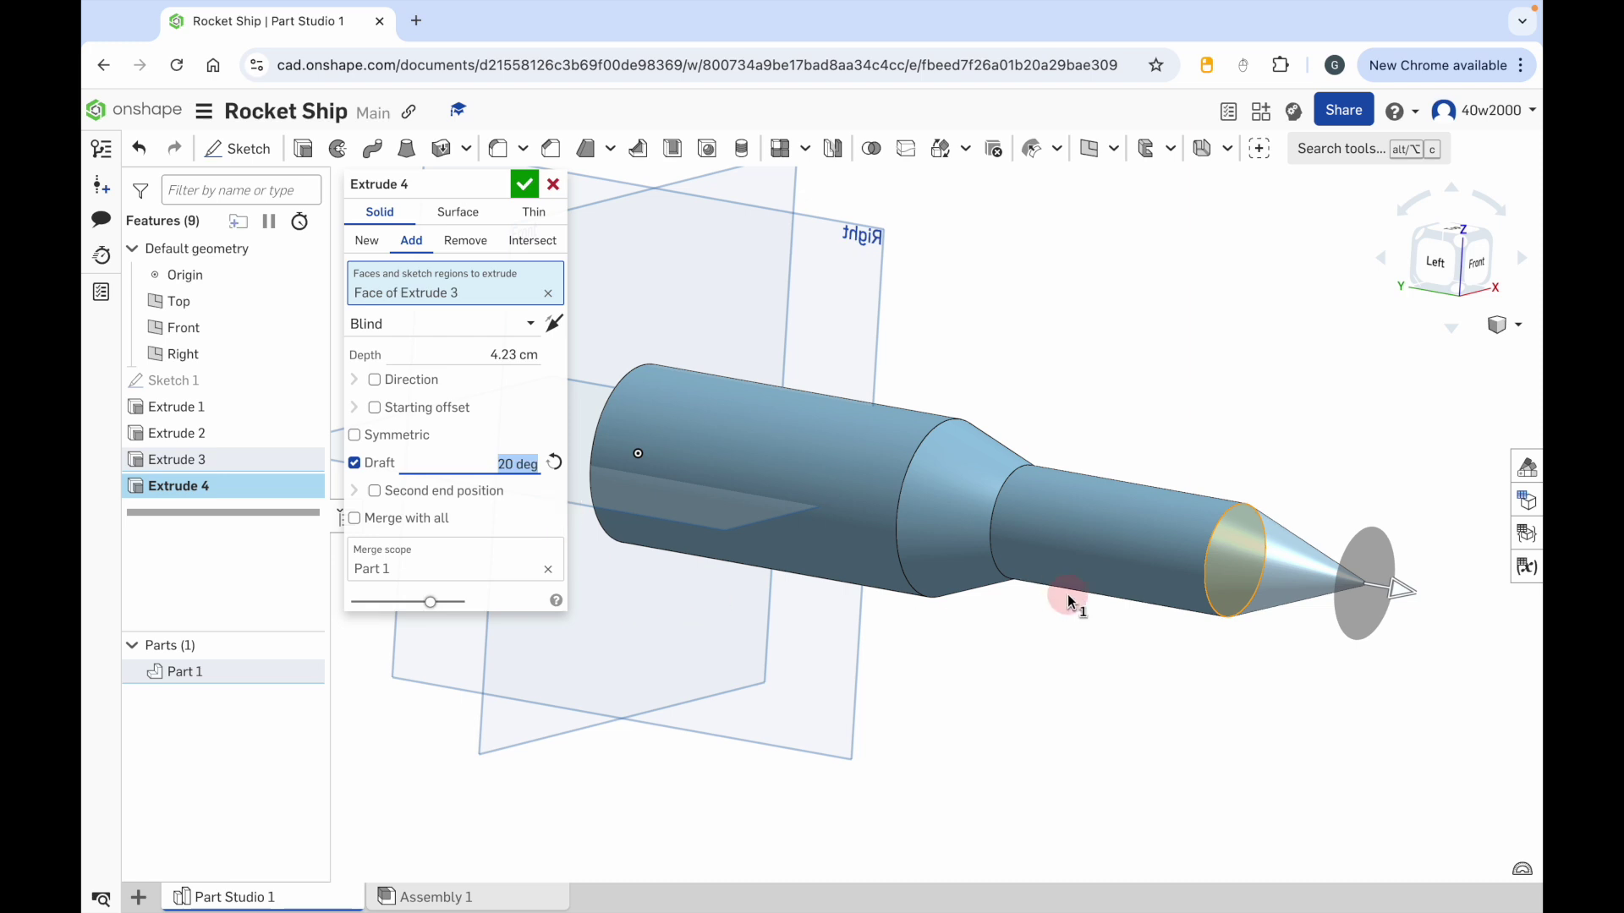
{"action": "left_click_drag", "start_coordinate": [1407, 596], "coordinate": [1442, 597]}
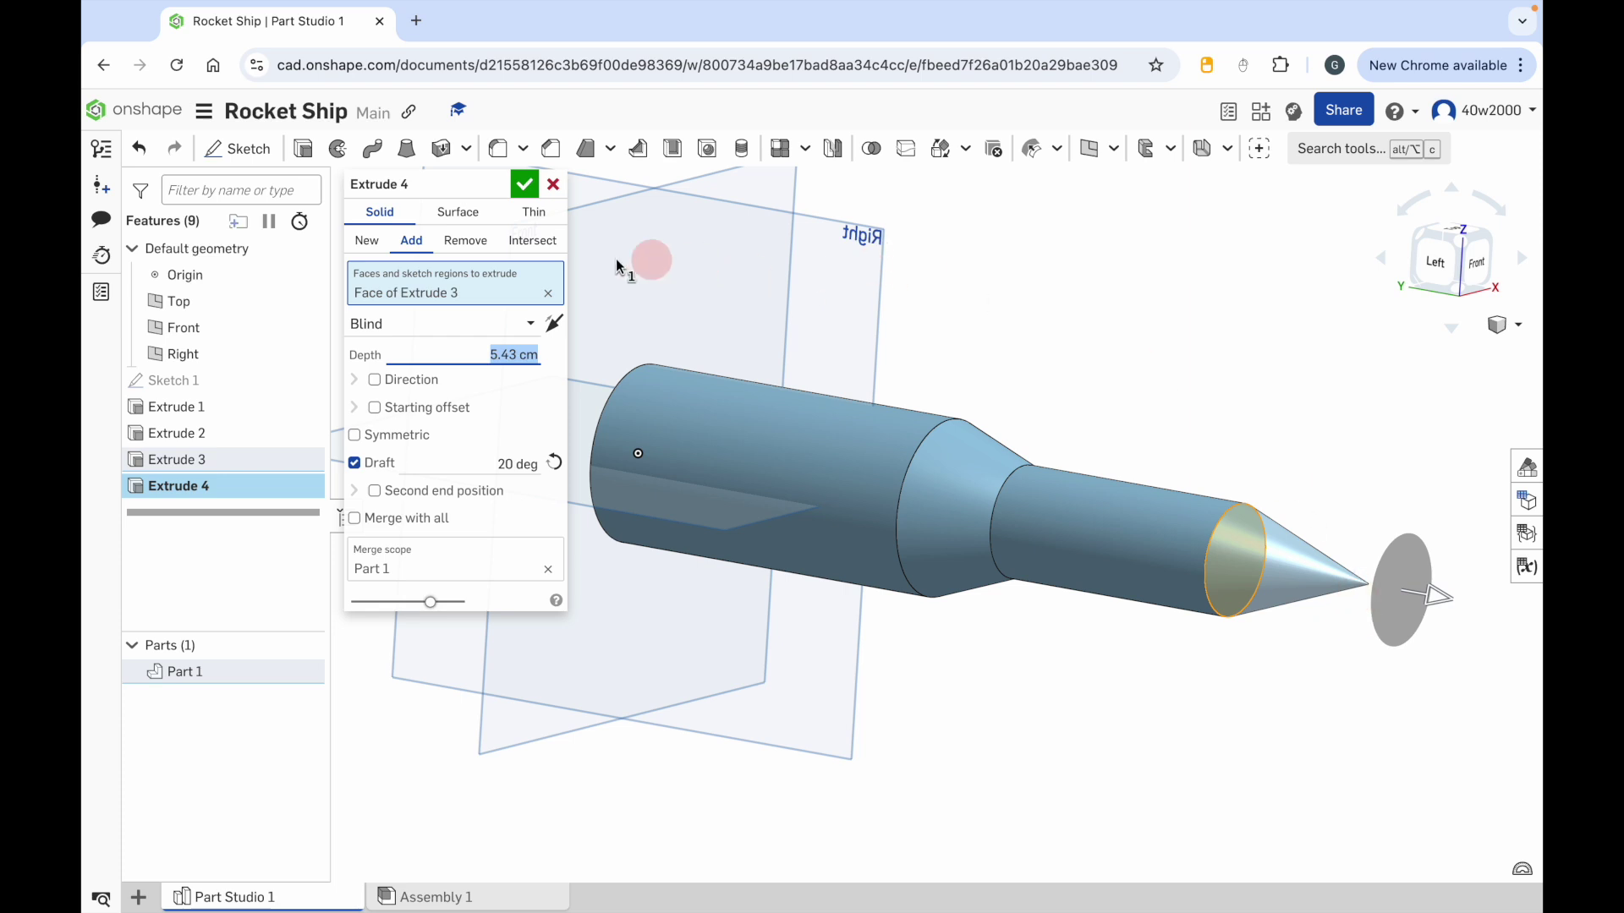
{"action": "left_click", "coordinate": [526, 186]}
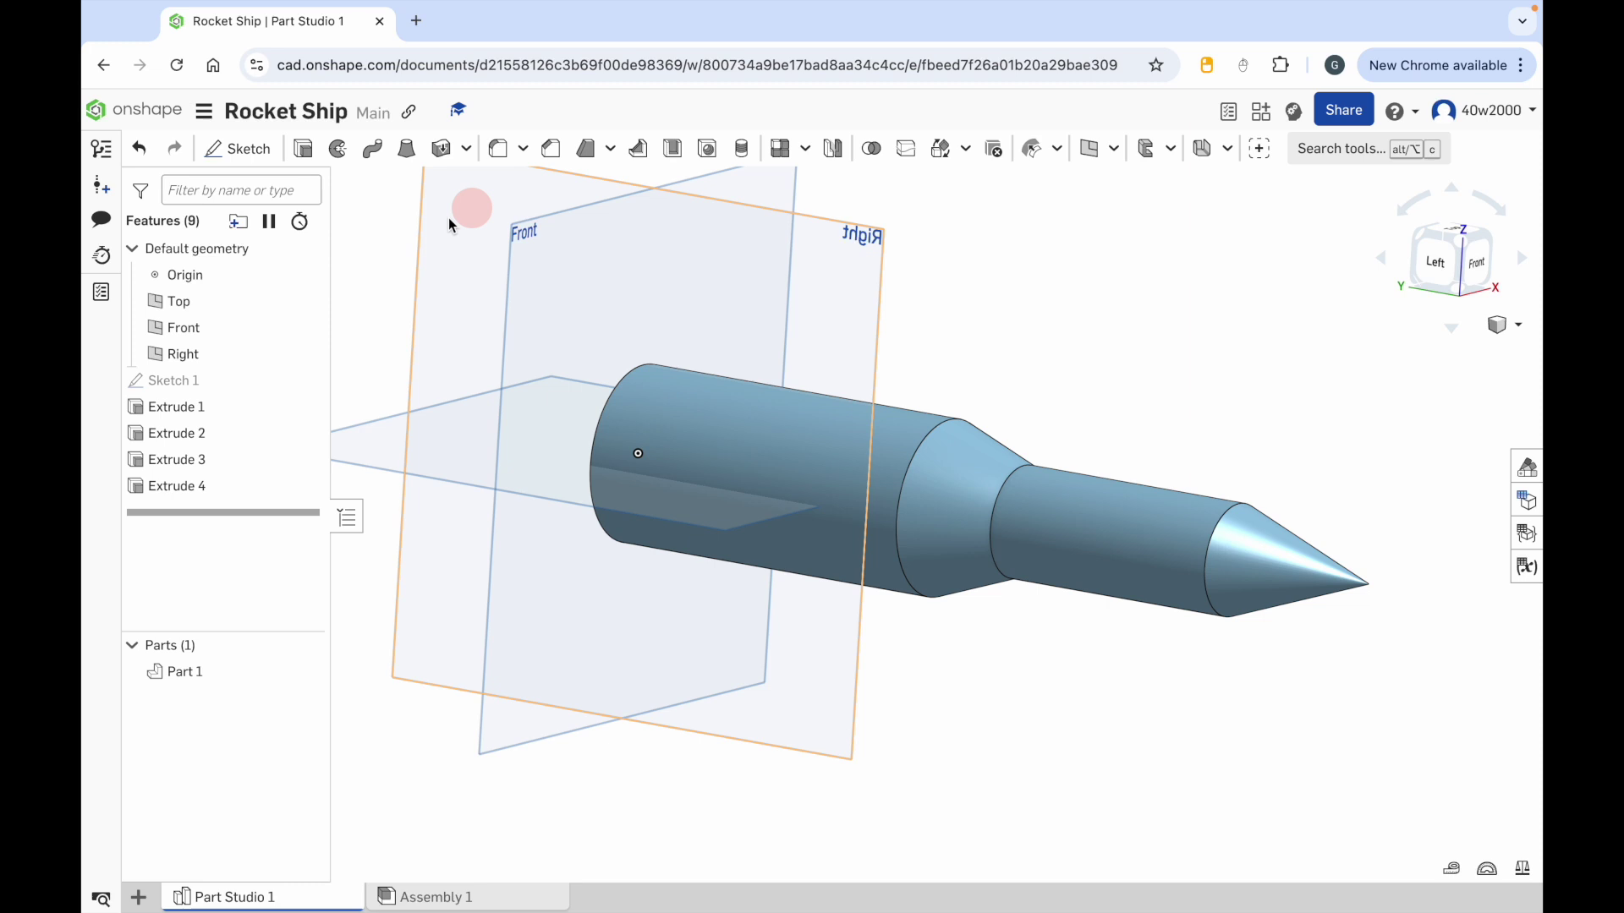
Step: Sketch a circle about 3.755 cm in diameter on the body's flat rear face, centred on the origin, and accept the sketch
{"action": "right_click_drag", "start_coordinate": [473, 347], "coordinate": [620, 384]}
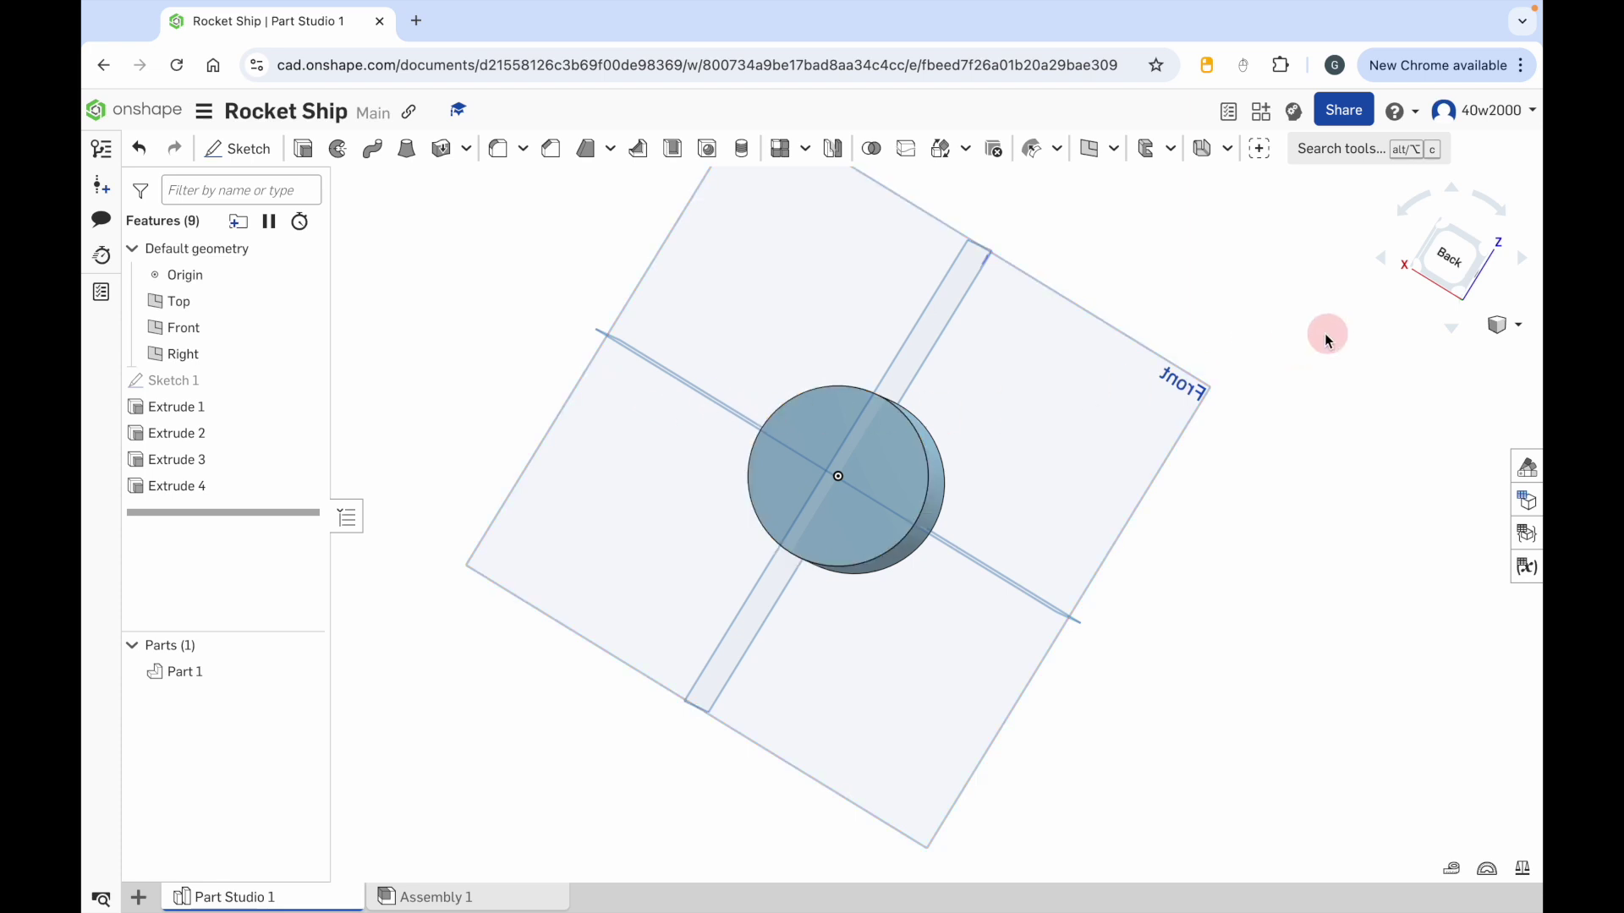
{"action": "left_click", "coordinate": [1450, 269]}
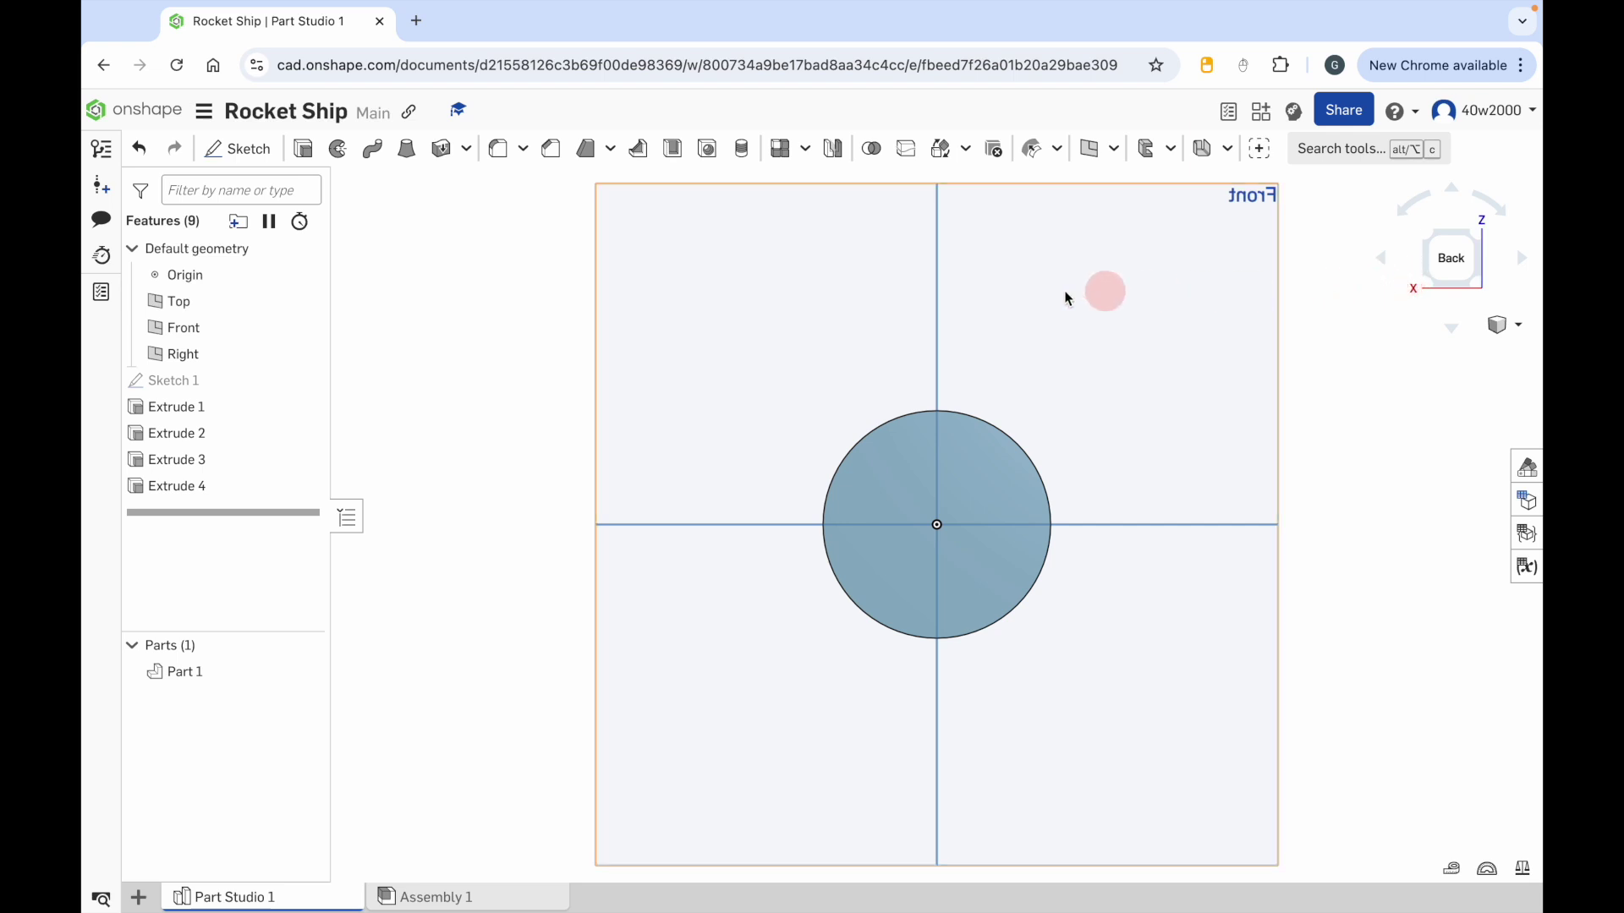
{"action": "left_click", "coordinate": [241, 152]}
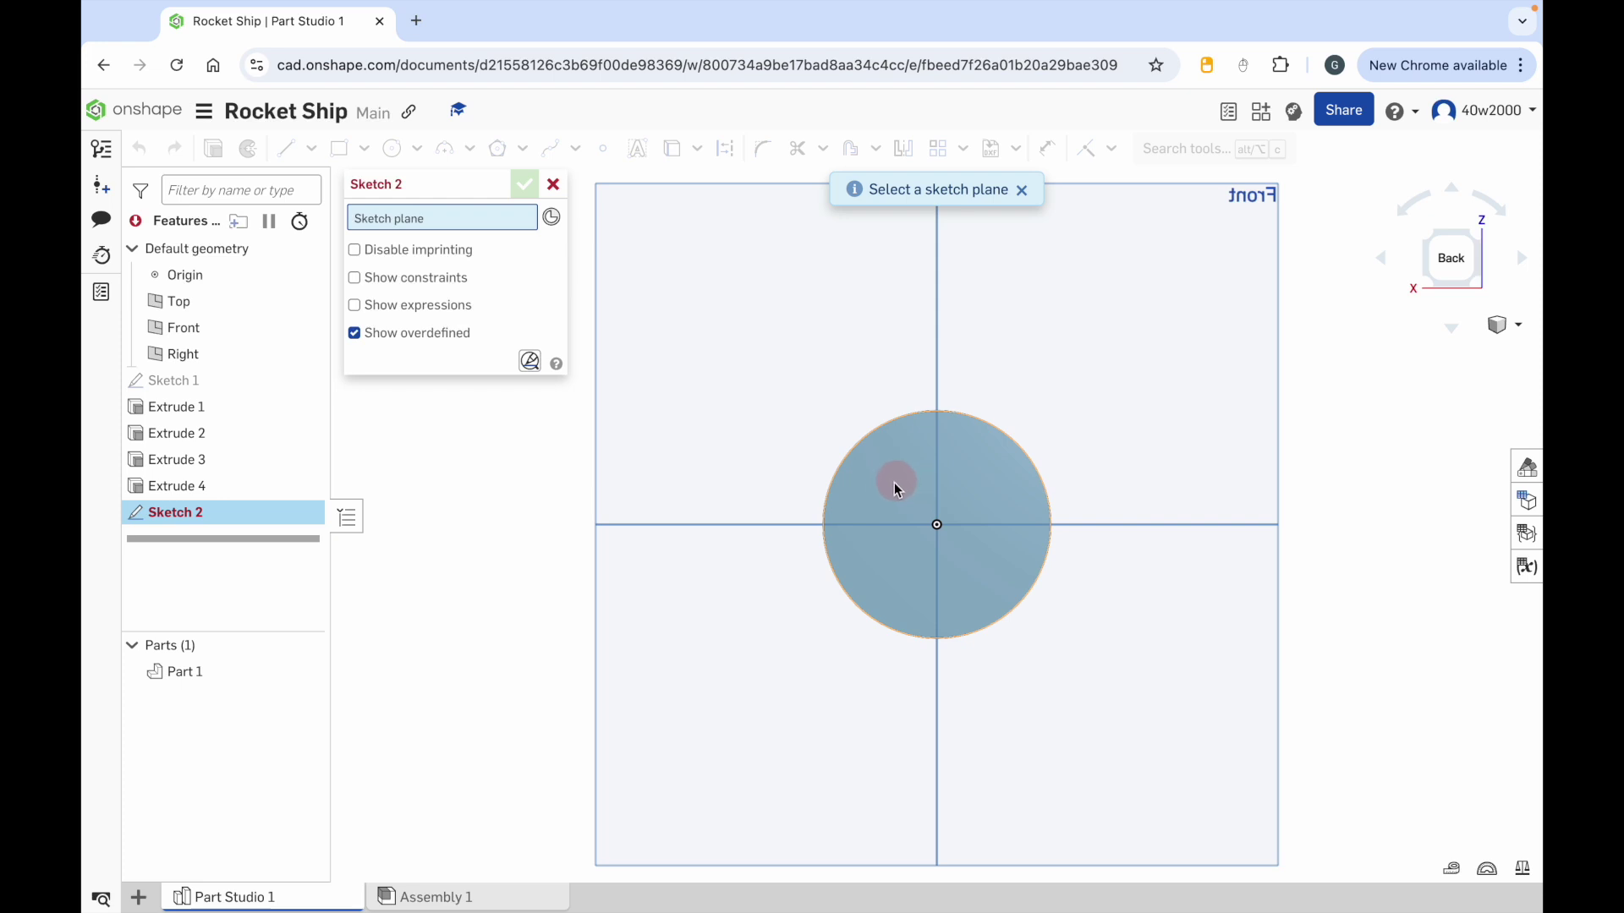
{"action": "left_click", "coordinate": [907, 501]}
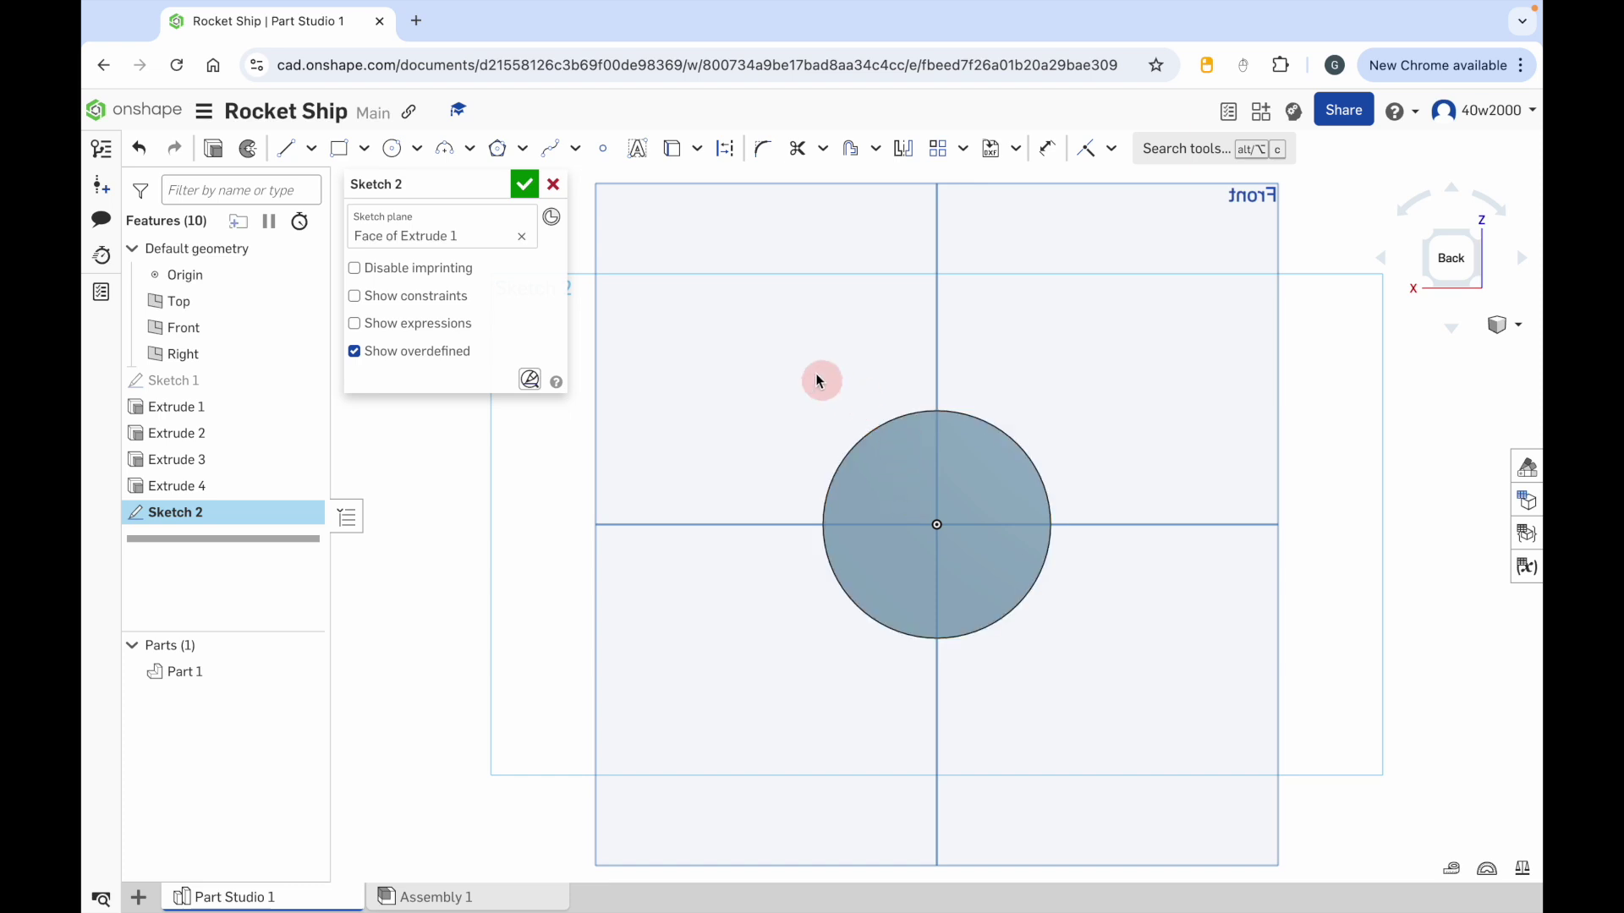
{"action": "left_click", "coordinate": [417, 149]}
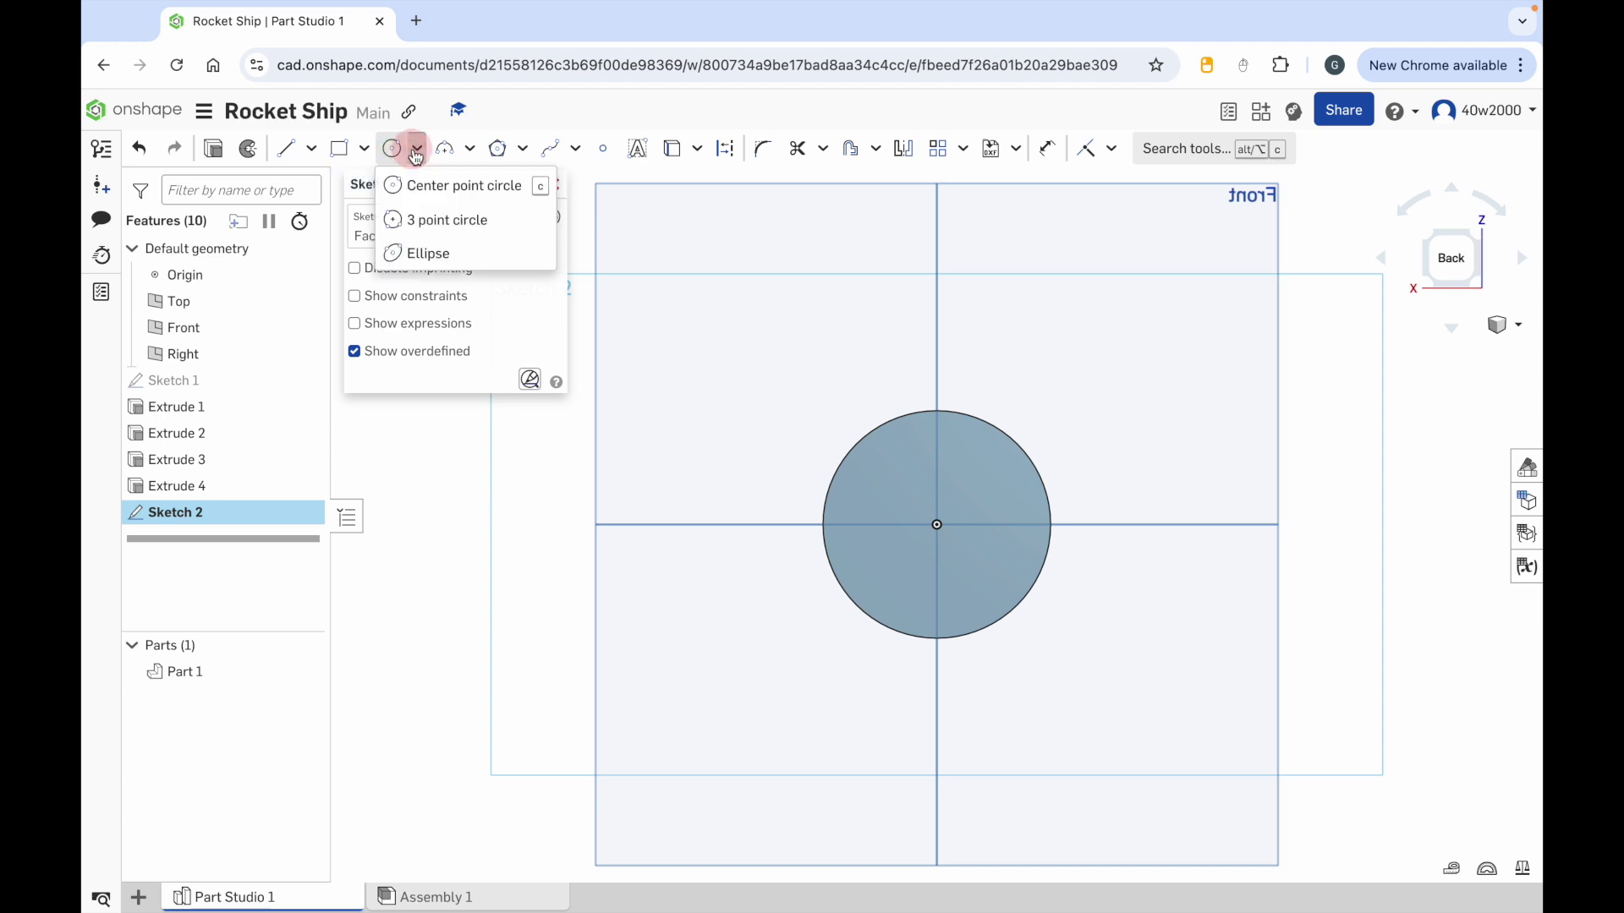
{"action": "left_click", "coordinate": [438, 188]}
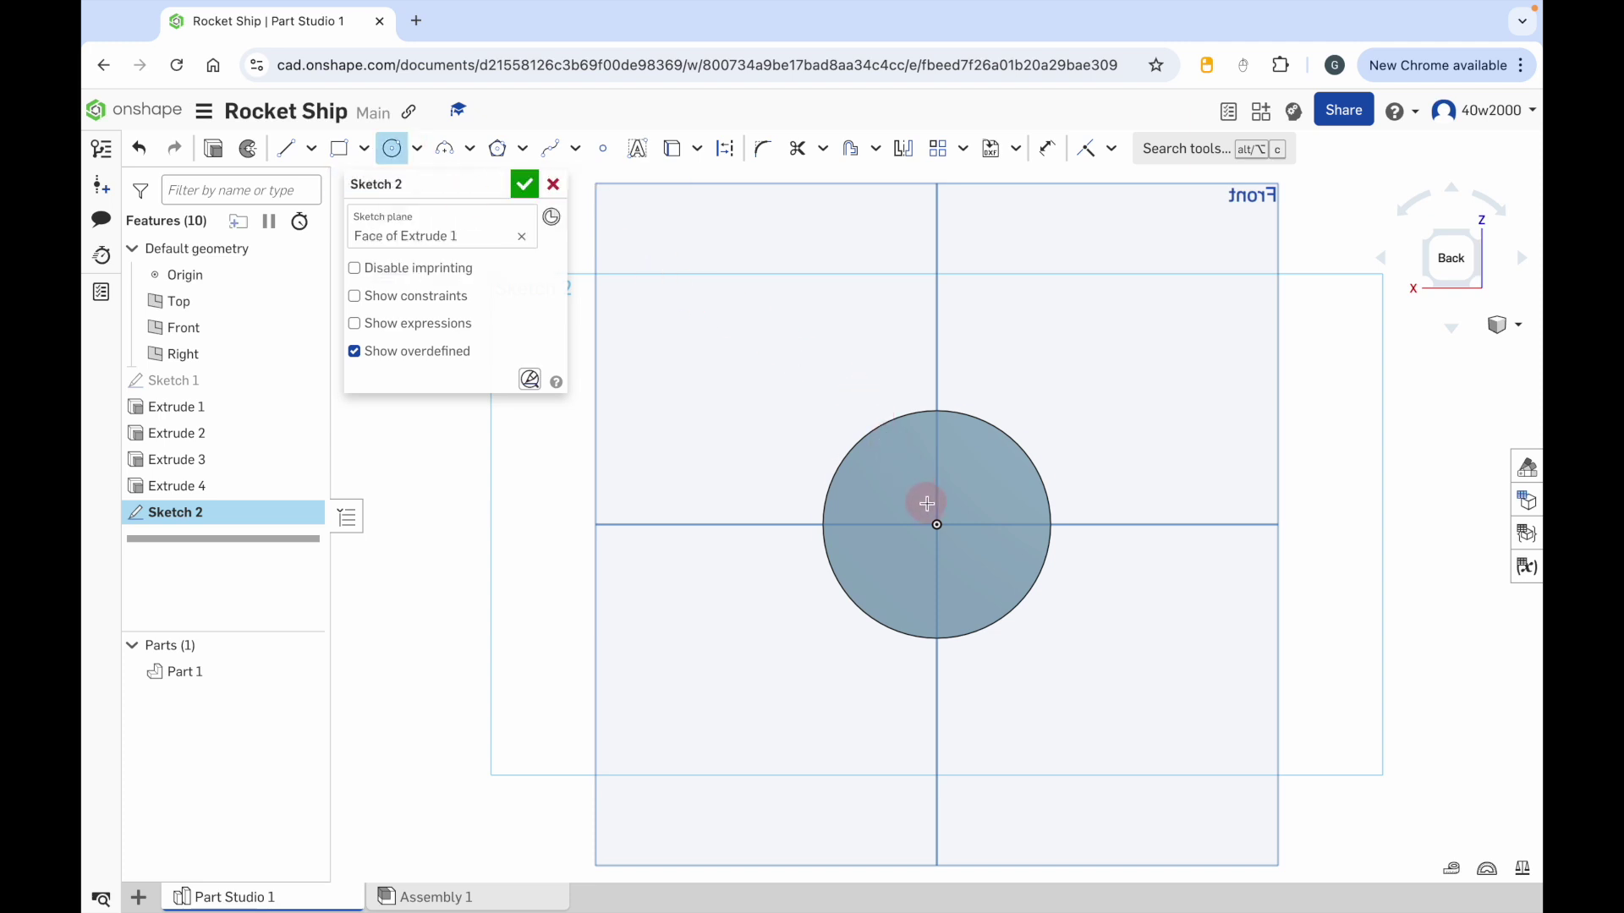
{"action": "left_click", "coordinate": [937, 525]}
{"action": "left_click", "coordinate": [999, 585]}
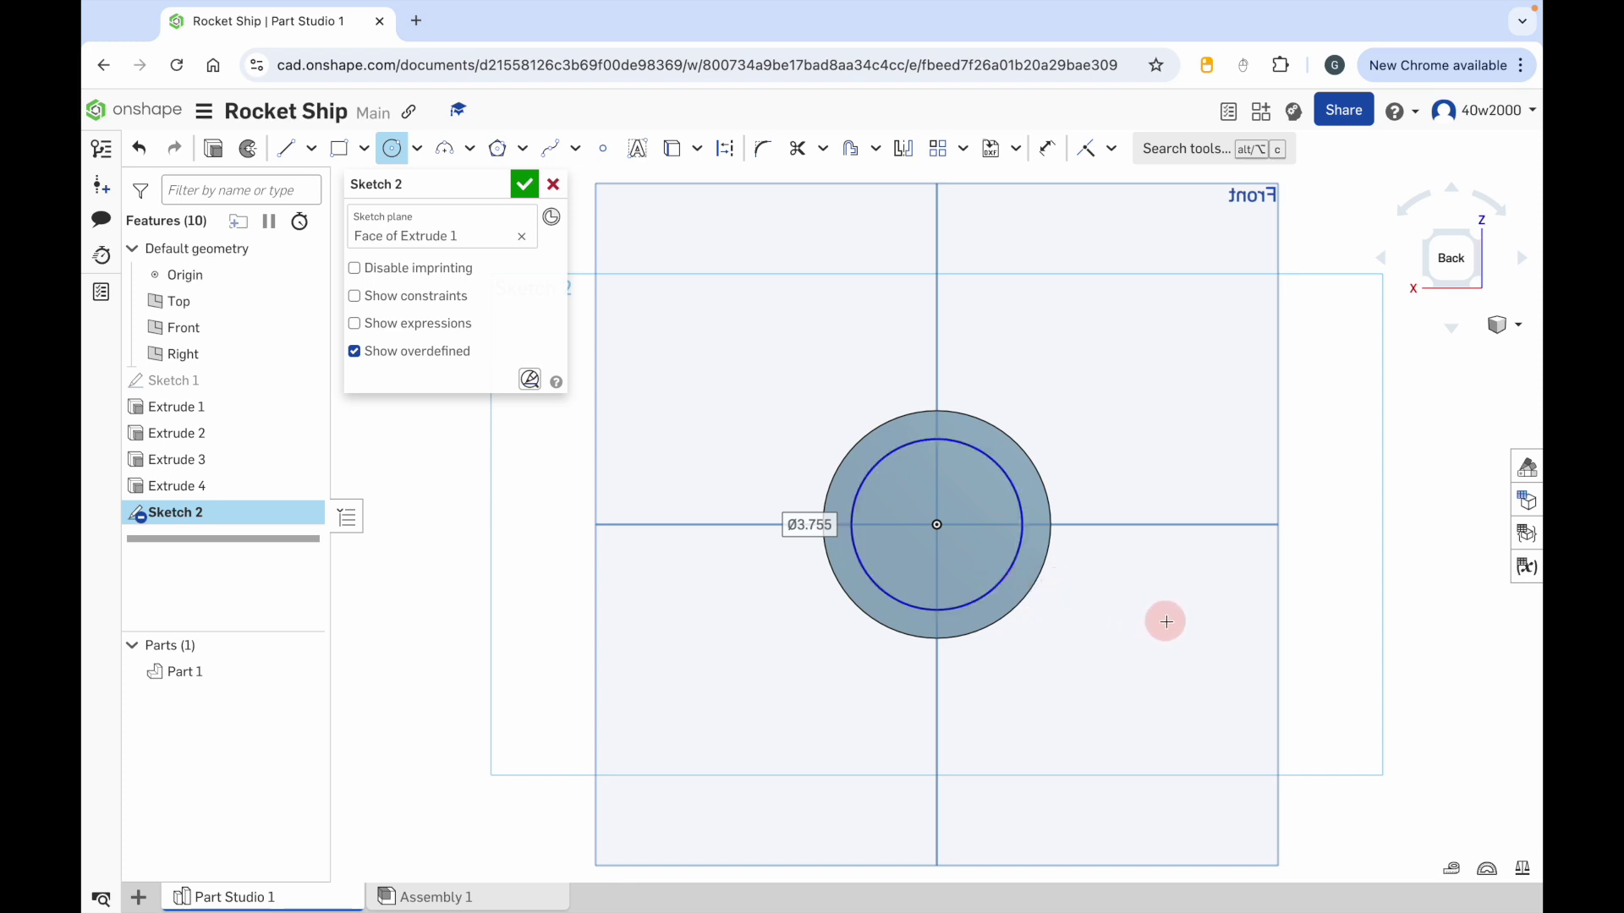
{"action": "right_click_drag", "start_coordinate": [1168, 624], "coordinate": [1137, 617]}
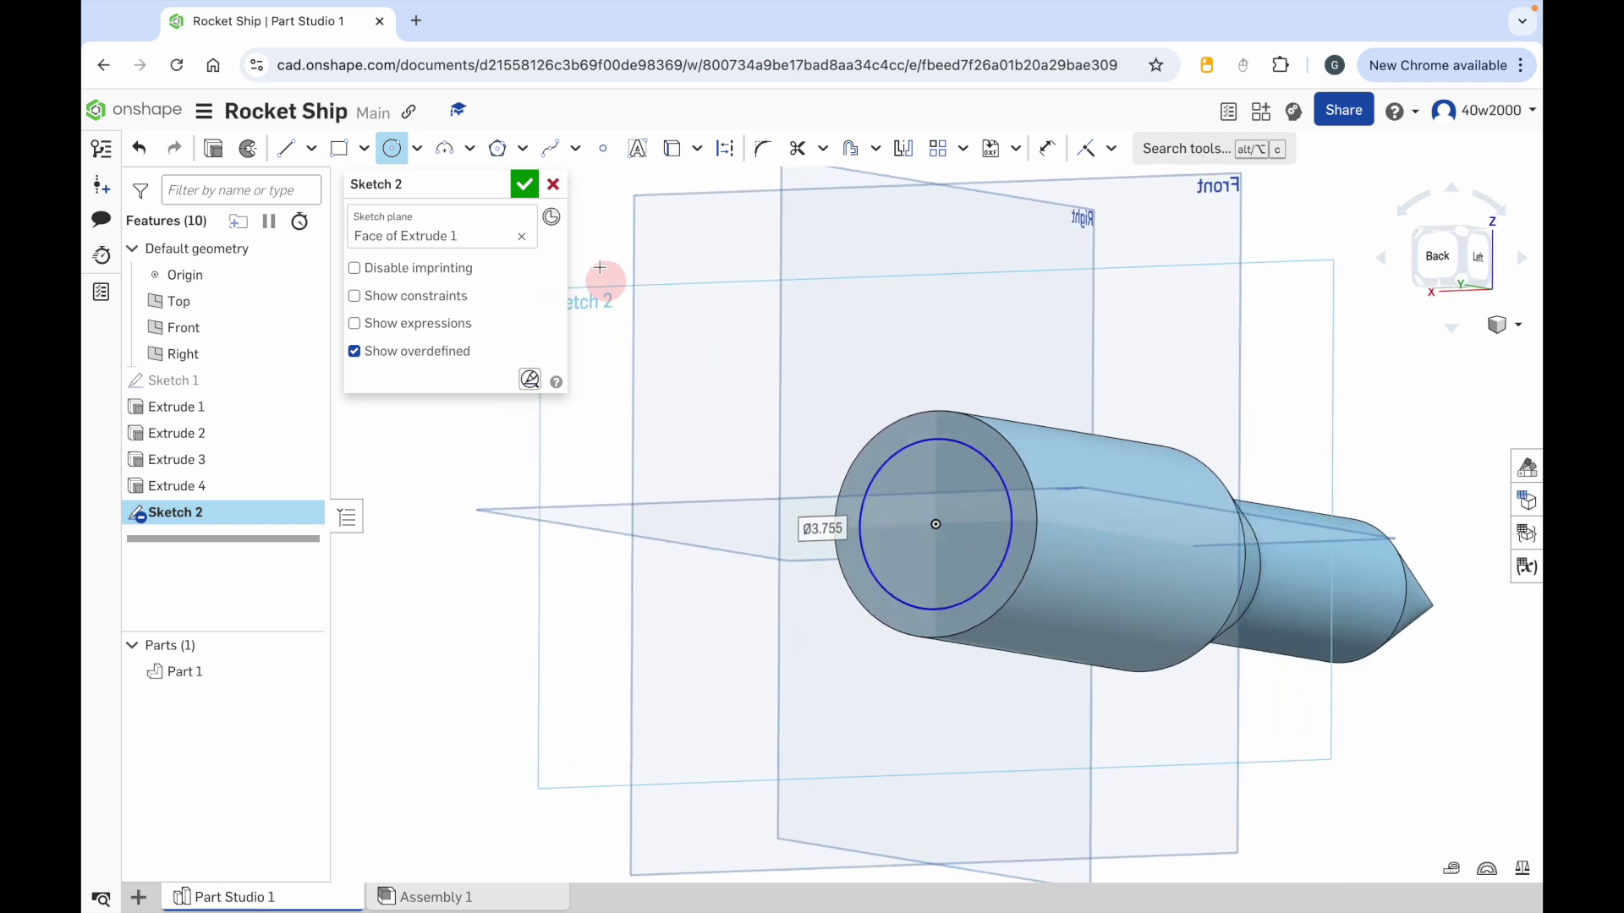
{"action": "left_click", "coordinate": [524, 187]}
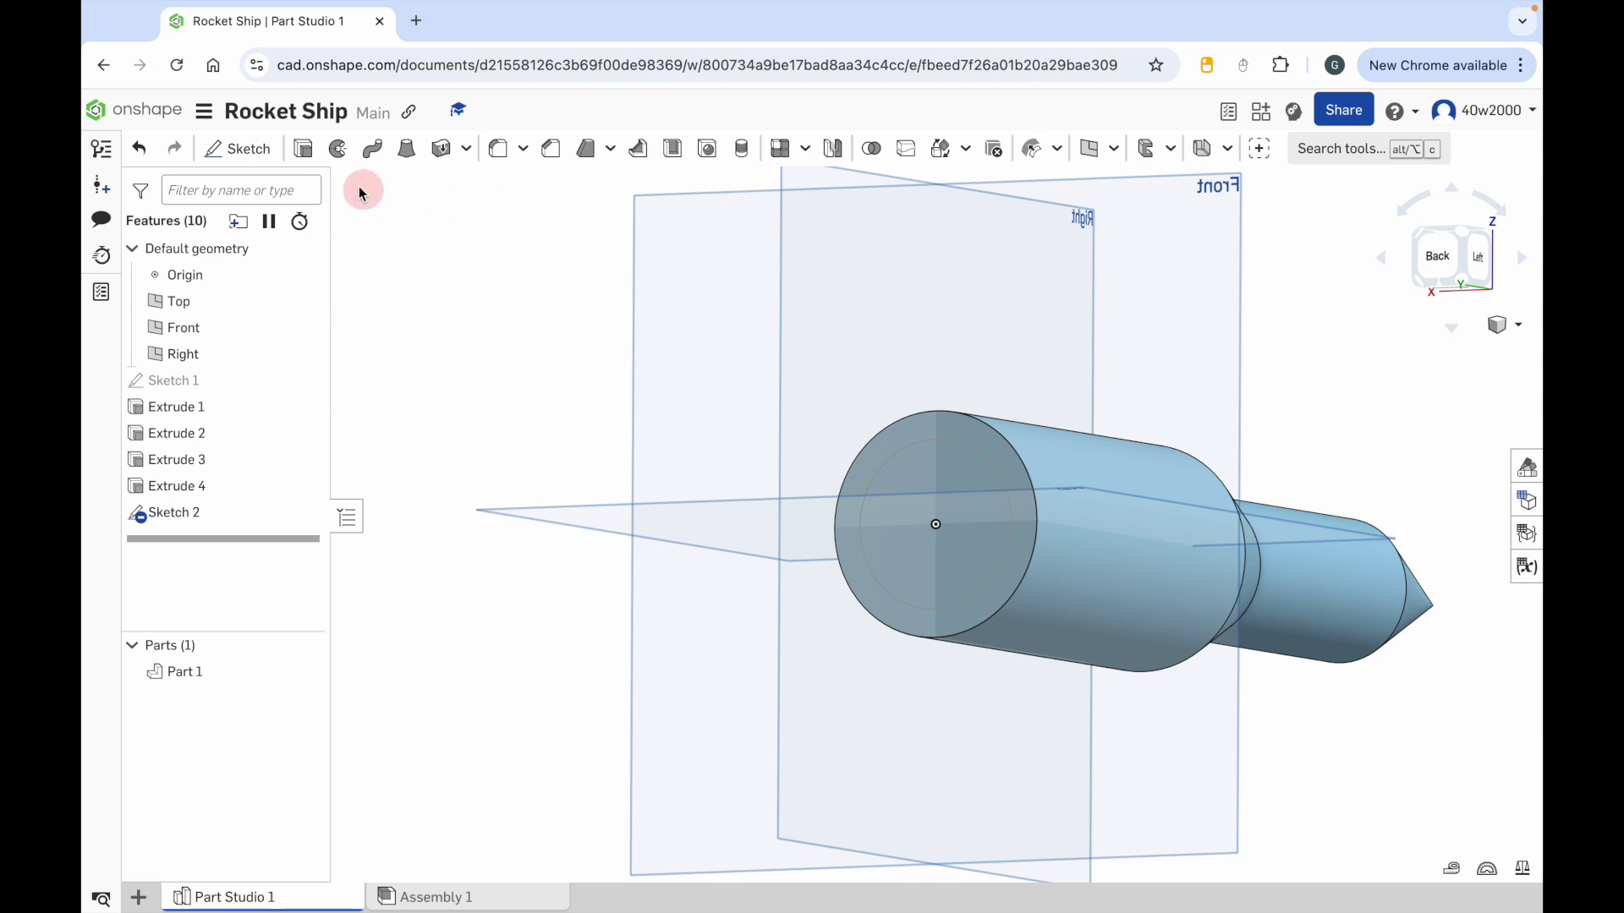
Step: Extrude the rear circle 2.5 cm away from the body, added to the part, with an 8-degree draft flaring outward
{"action": "left_click", "coordinate": [304, 151]}
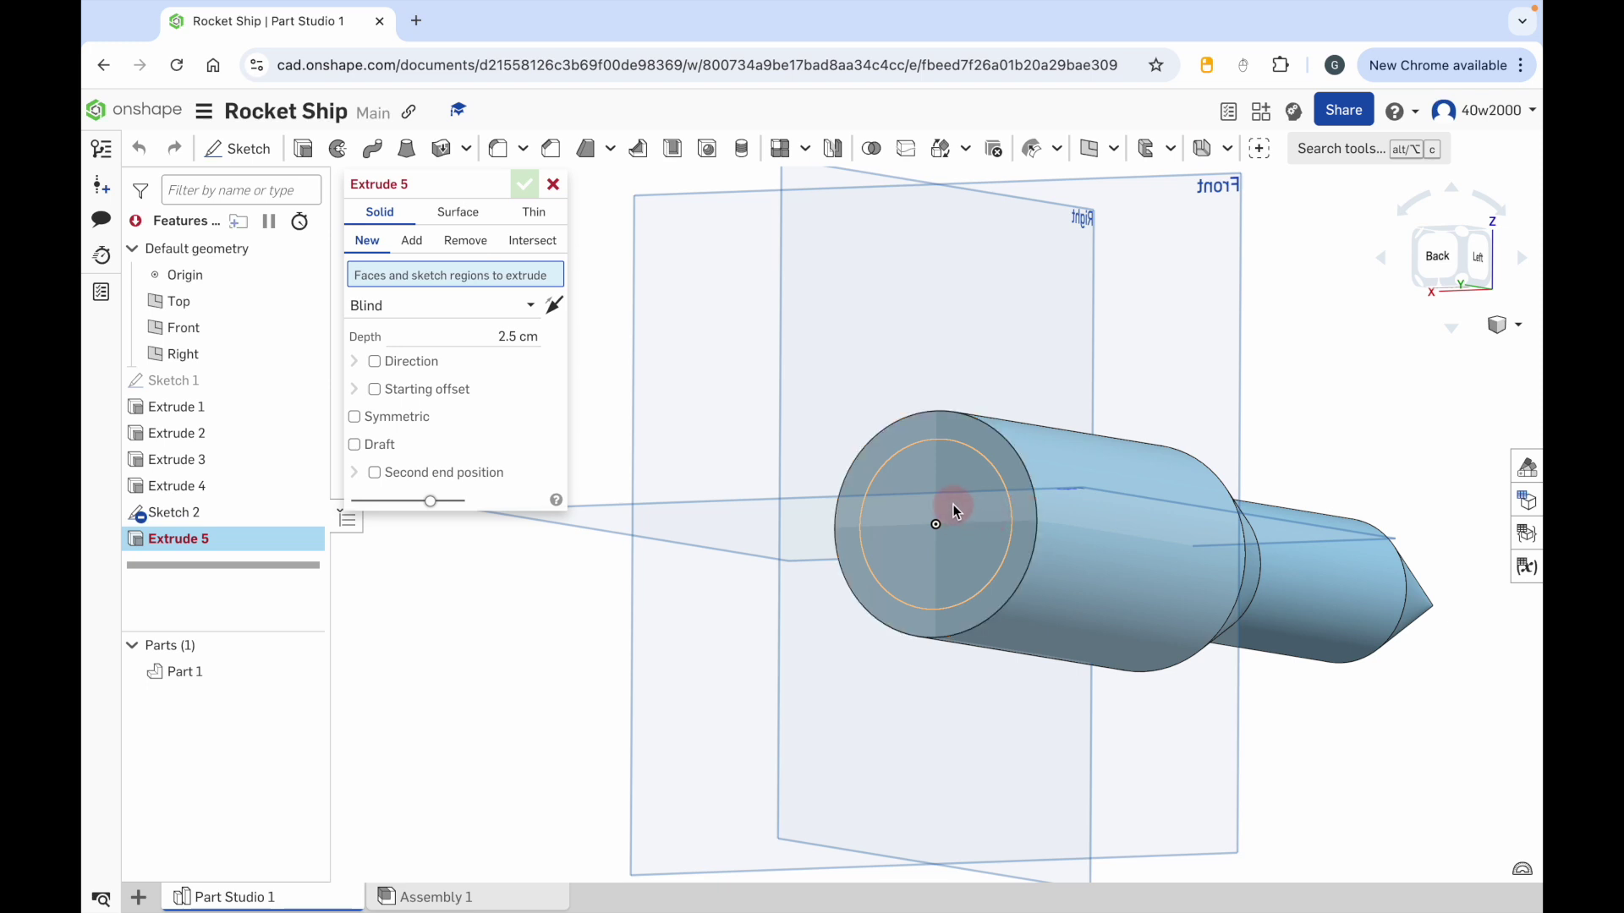
{"action": "left_click", "coordinate": [940, 483]}
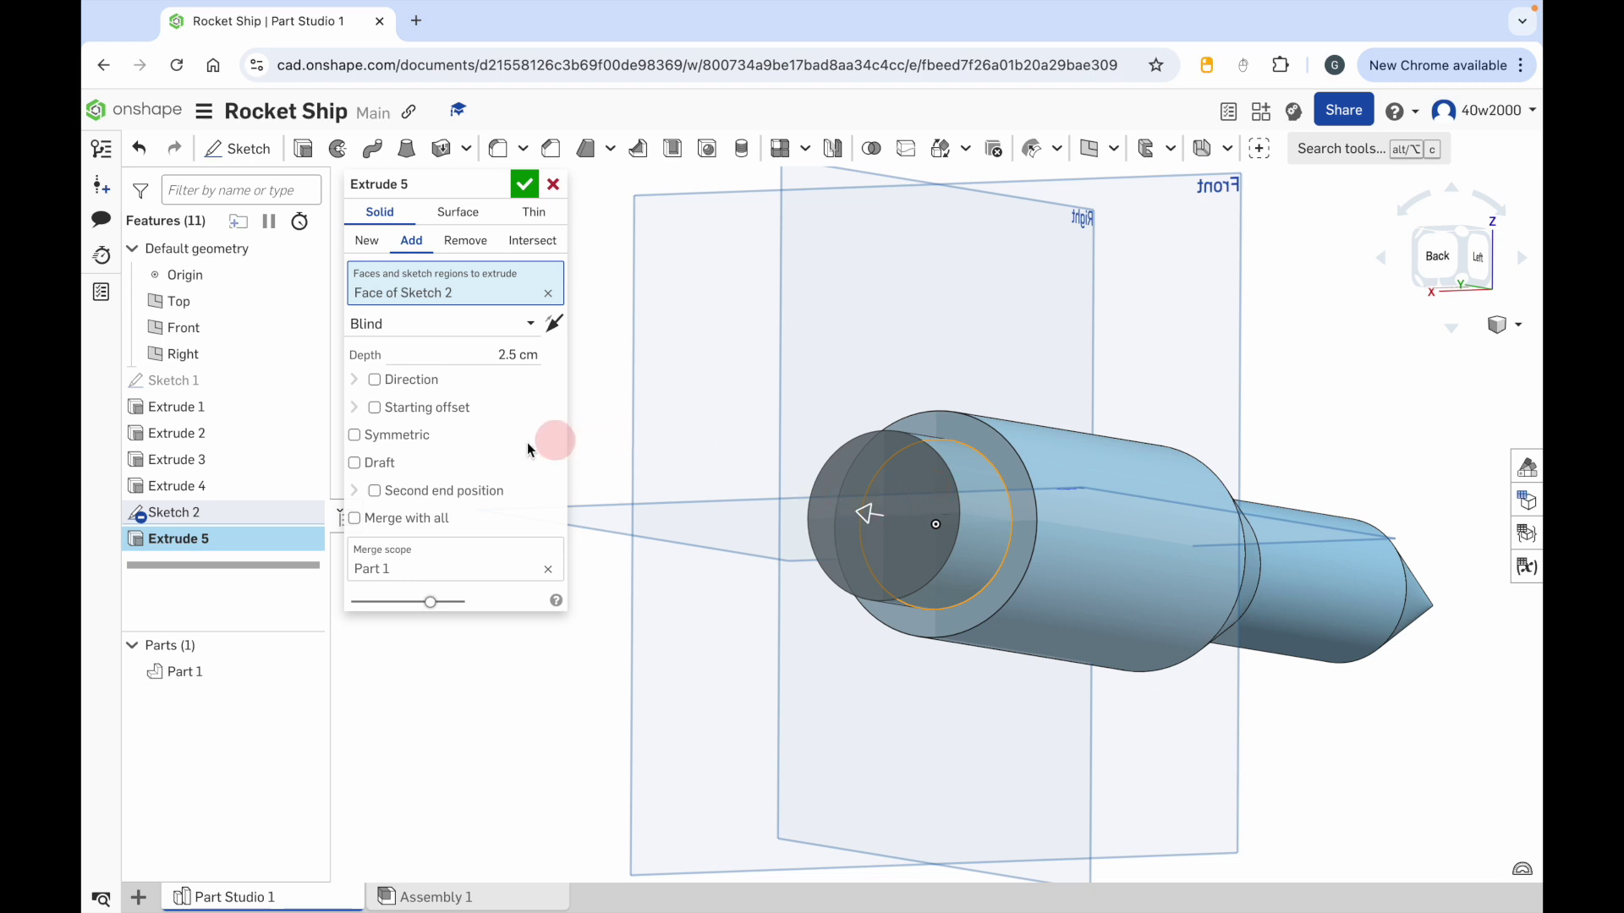
{"action": "left_click", "coordinate": [355, 465]}
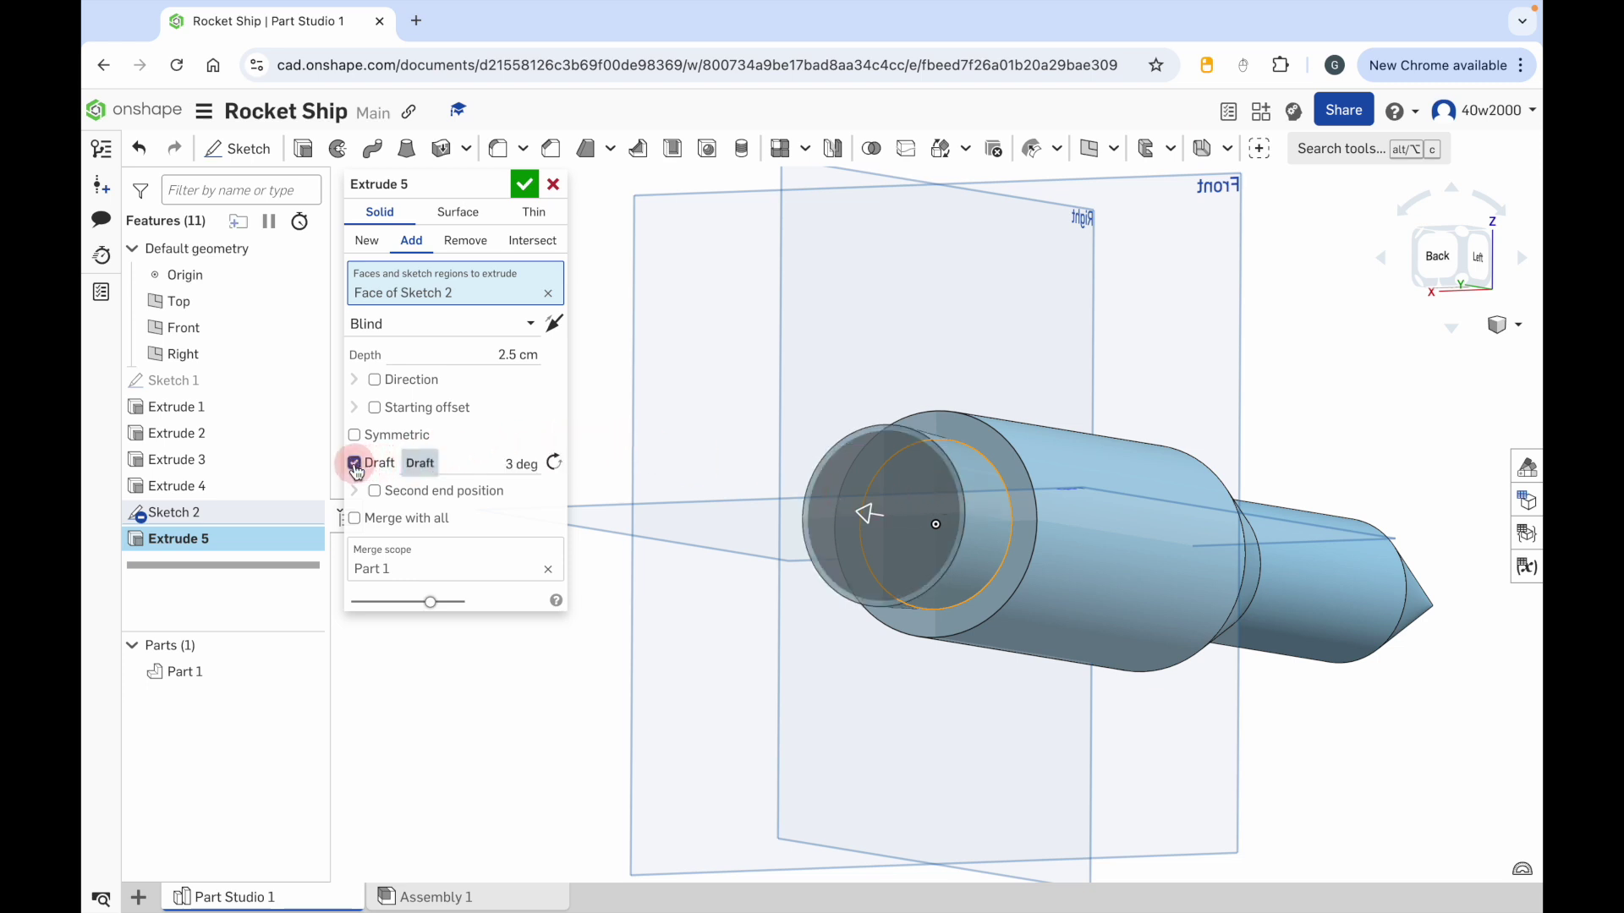
{"action": "left_click", "coordinate": [559, 464]}
{"action": "right_click_drag", "start_coordinate": [988, 602], "coordinate": [894, 607]}
{"action": "left_click_drag", "start_coordinate": [535, 462], "coordinate": [507, 464]}
{"action": "type", "text": "8"}
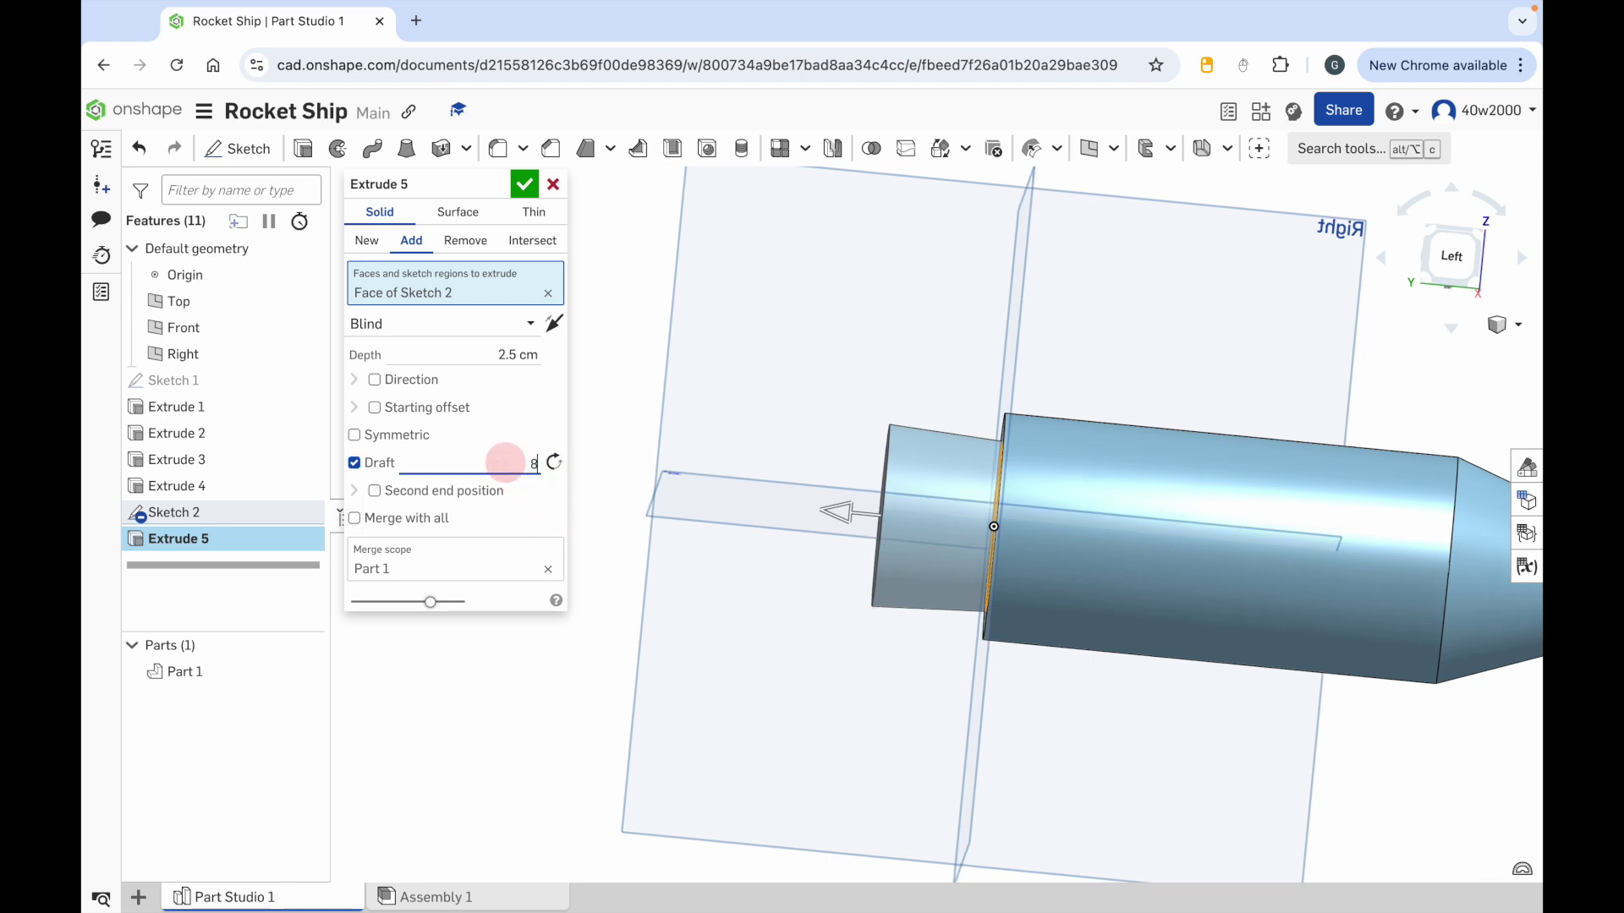
{"action": "key", "text": "Return"}
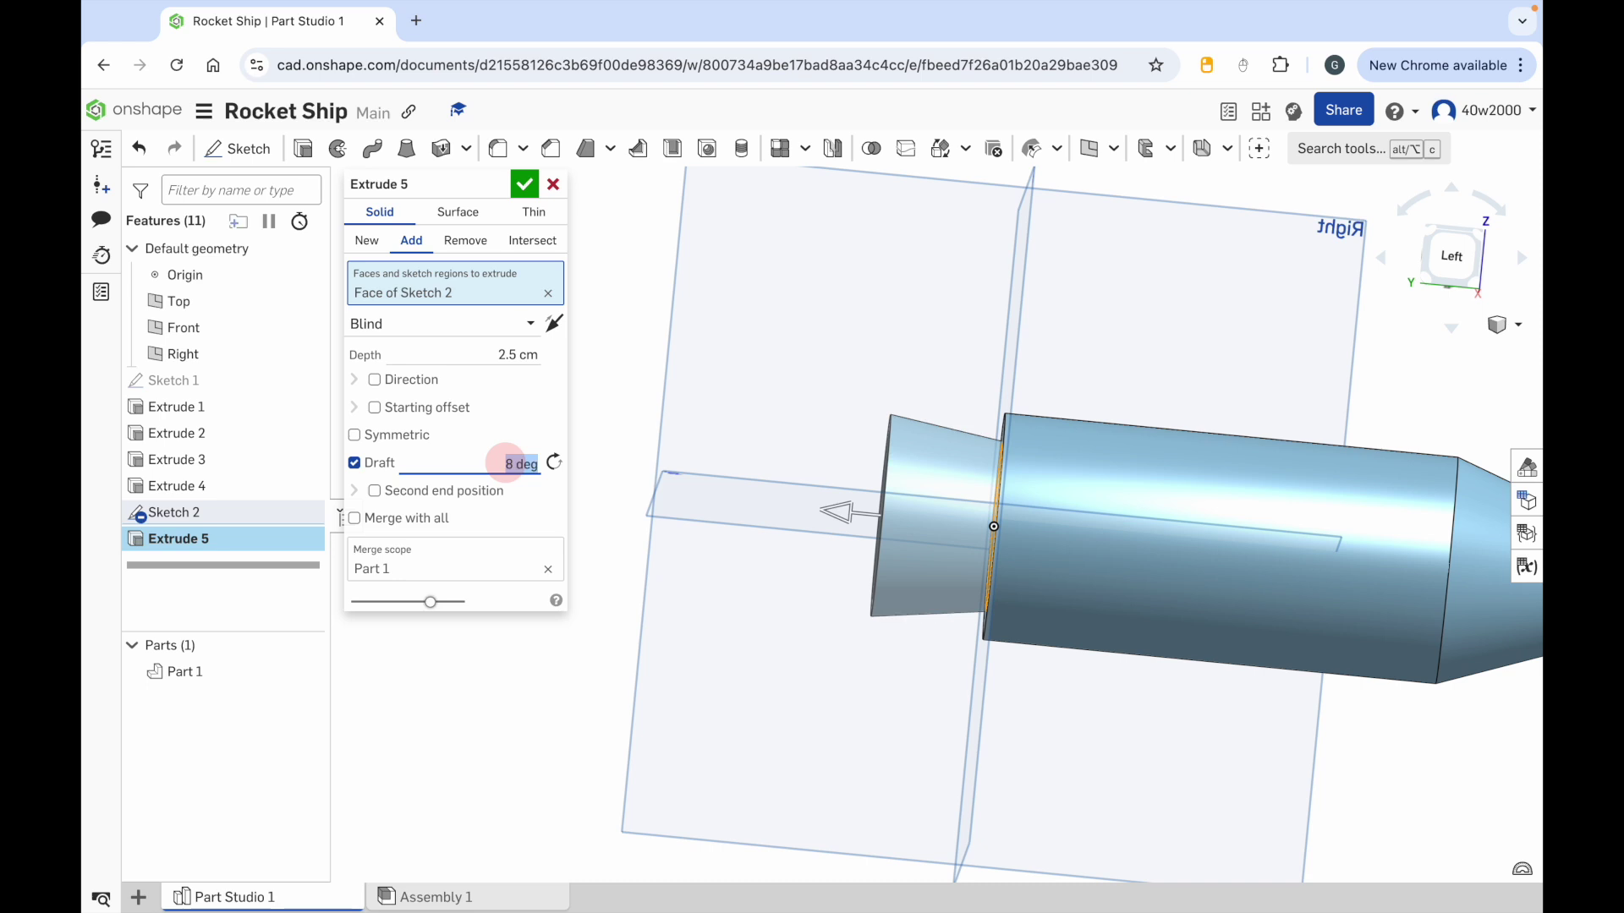
{"action": "right_click_drag", "start_coordinate": [670, 449], "coordinate": [699, 496]}
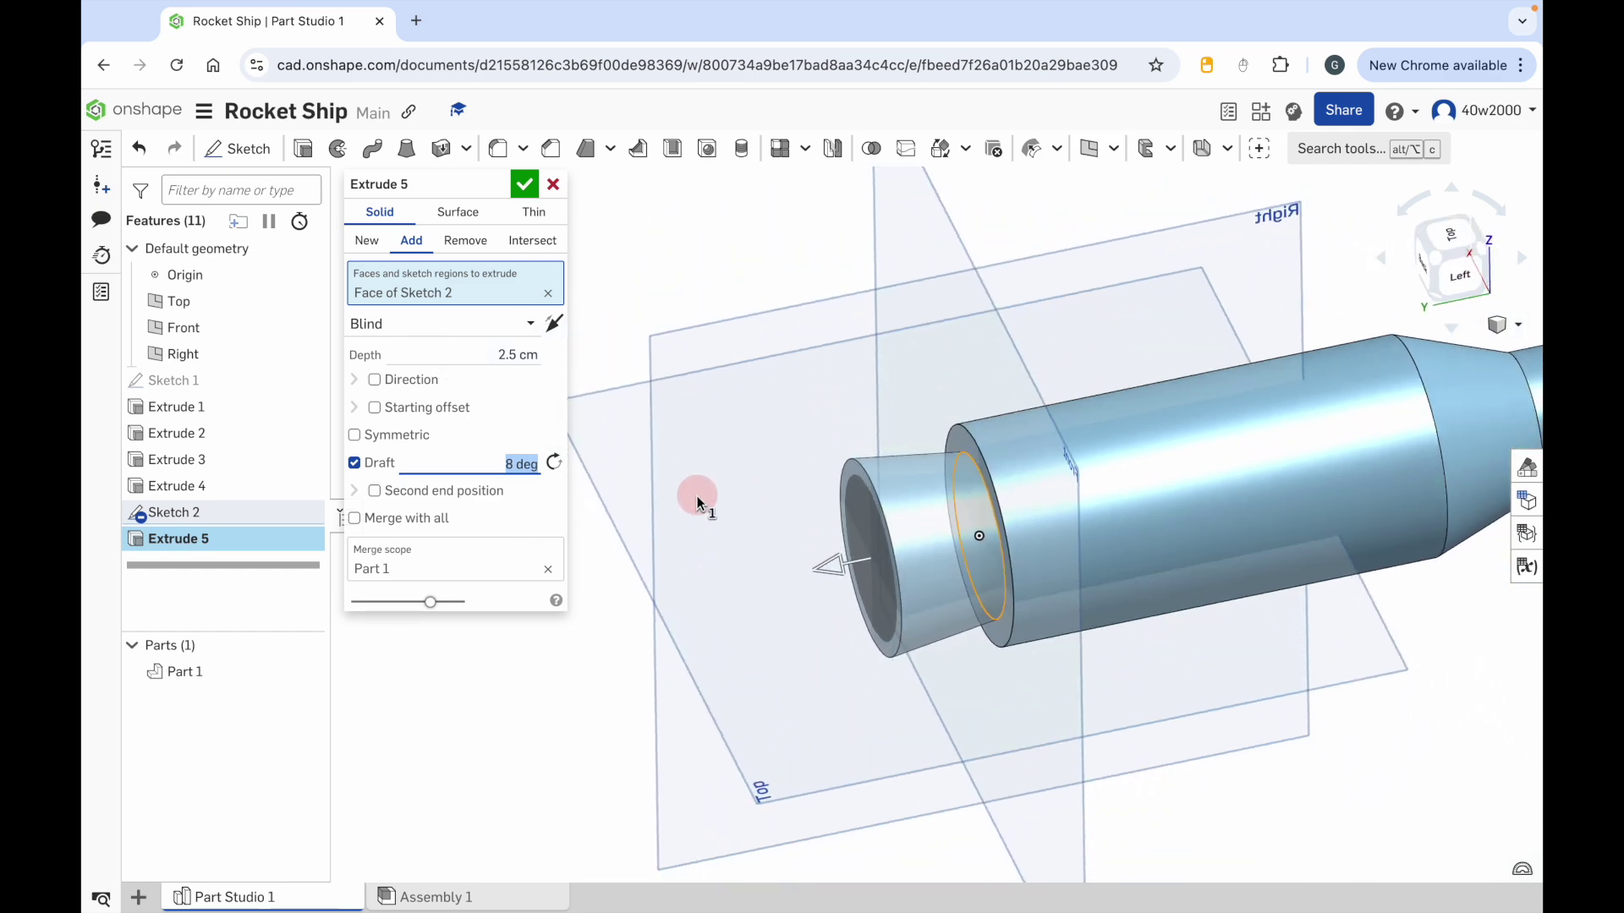
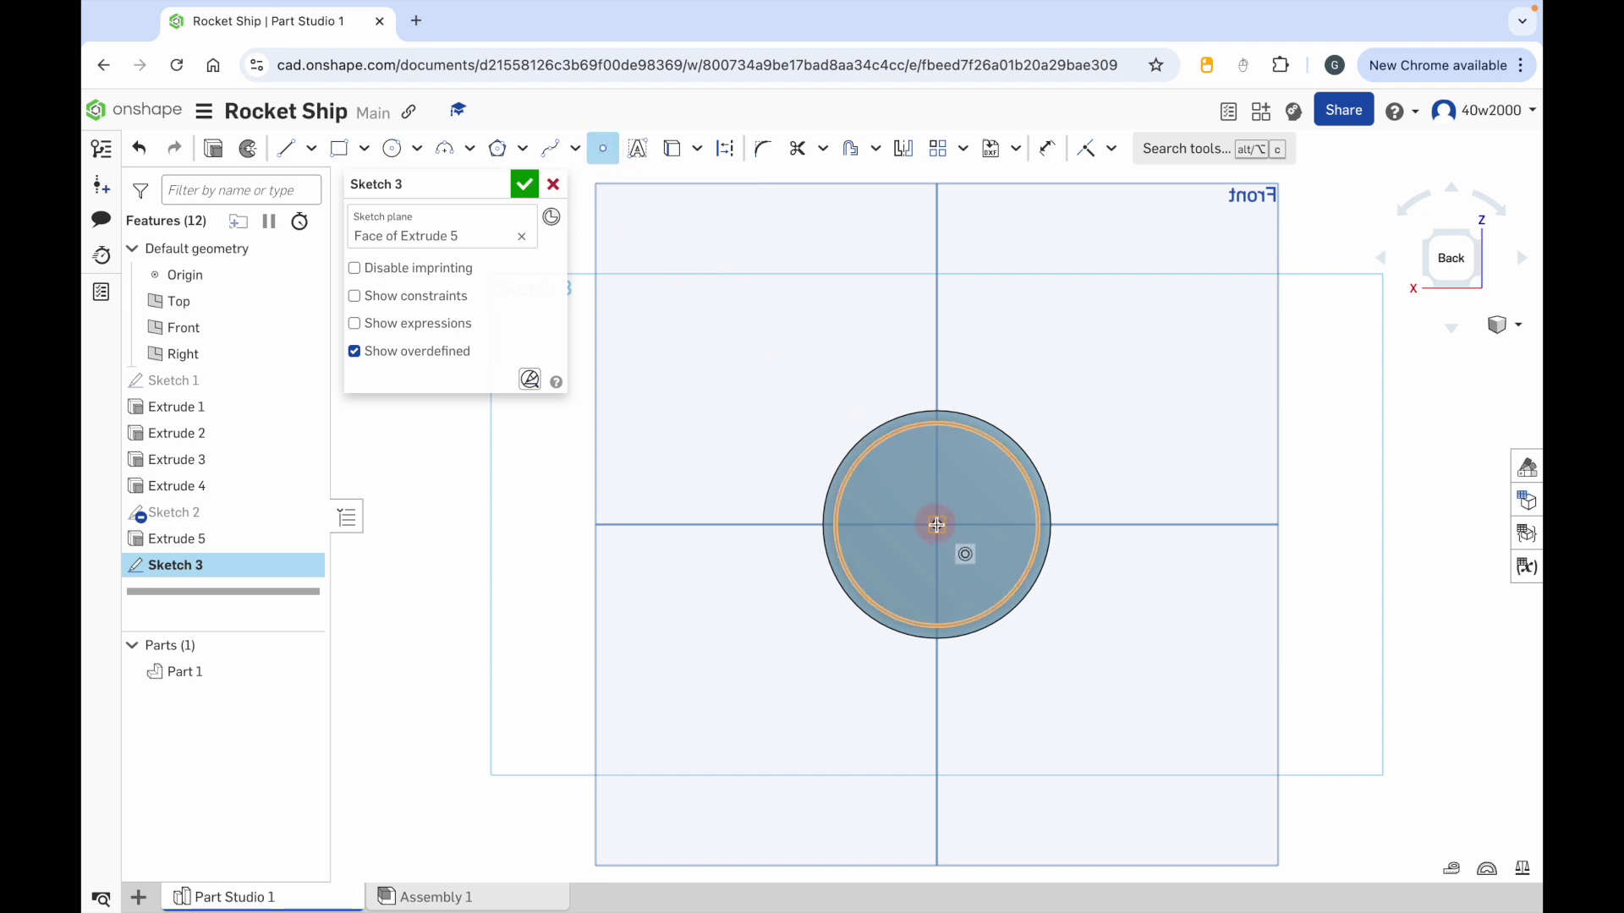
Step: Place a sketch point at the centre of the nozzle's rear face and accept the sketch
{"action": "left_click", "coordinate": [937, 526]}
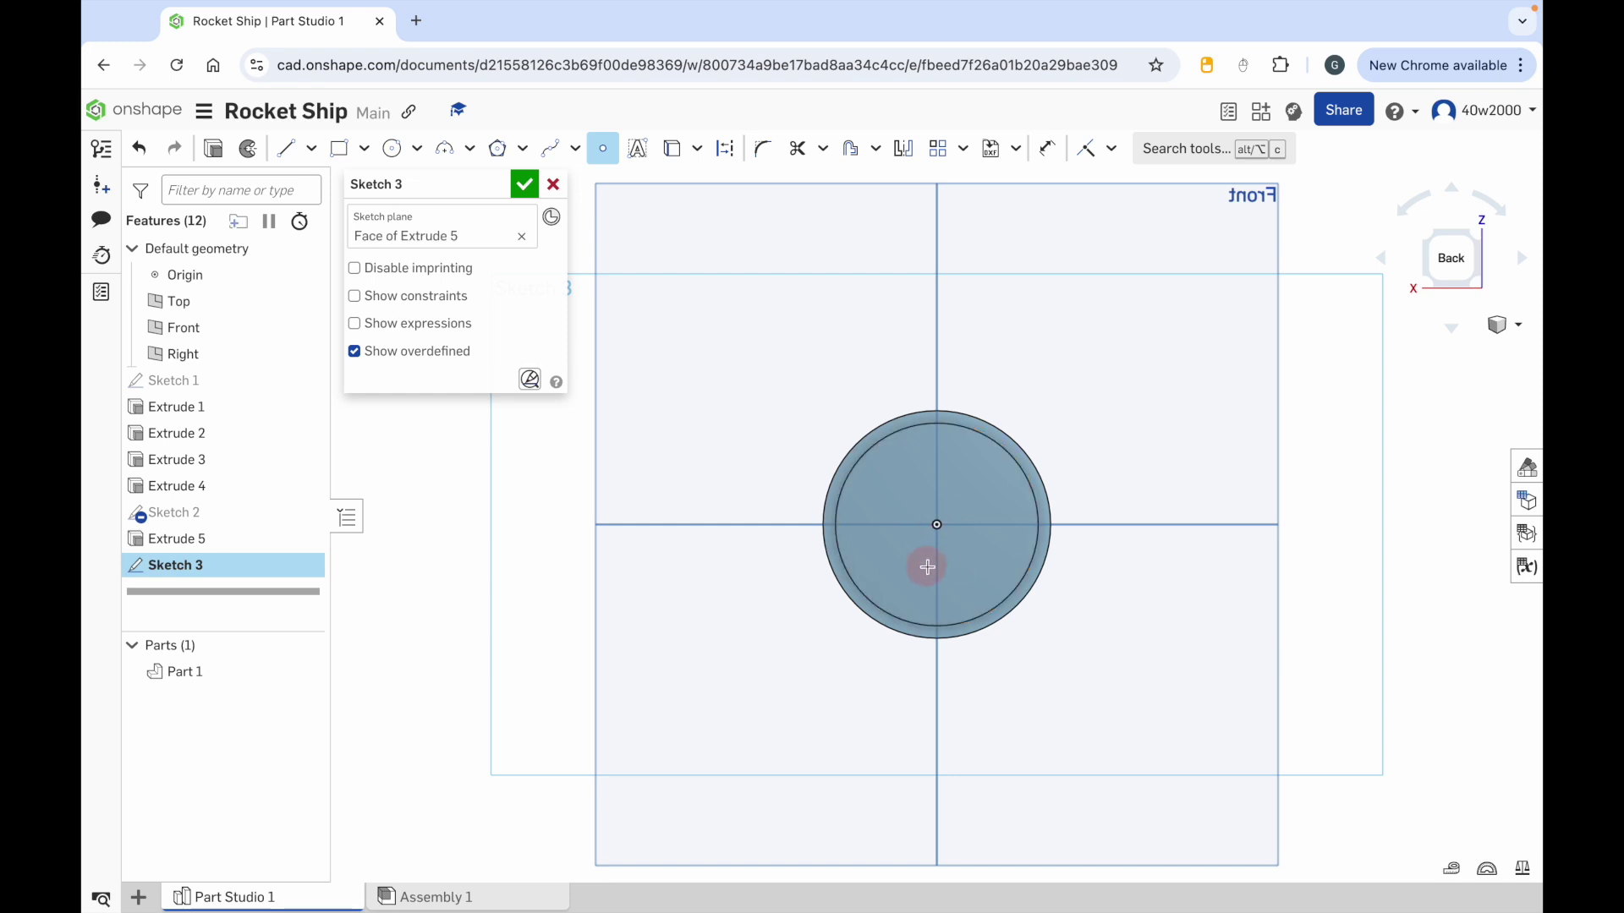
{"action": "right_click_drag", "start_coordinate": [1330, 656], "coordinate": [1004, 587]}
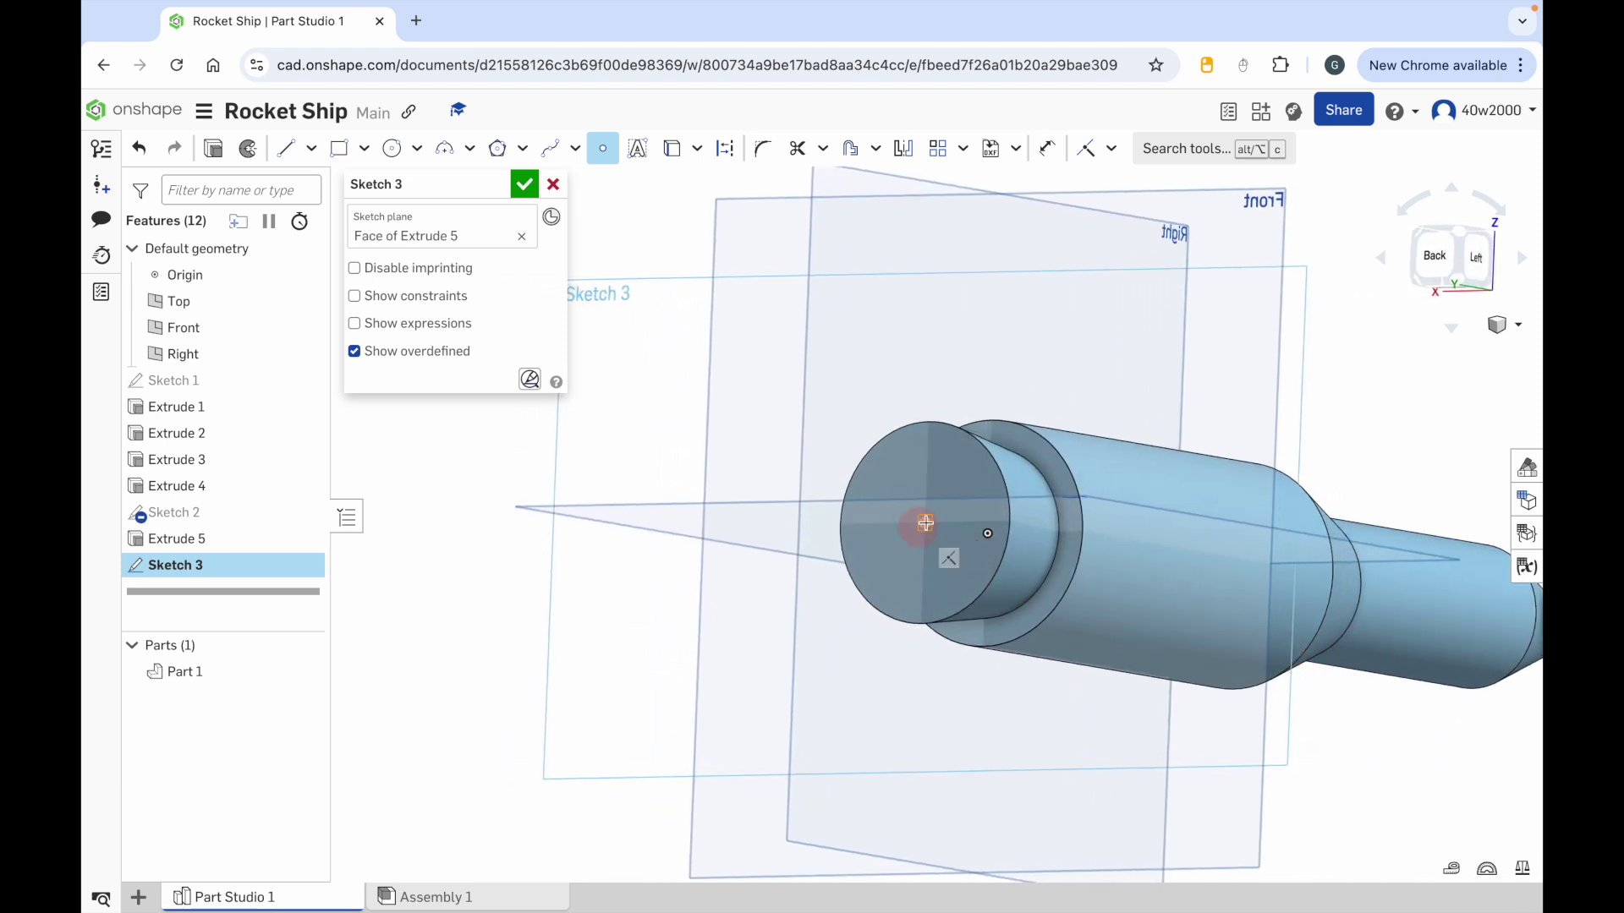
{"action": "left_click", "coordinate": [928, 526]}
{"action": "left_click", "coordinate": [521, 185]}
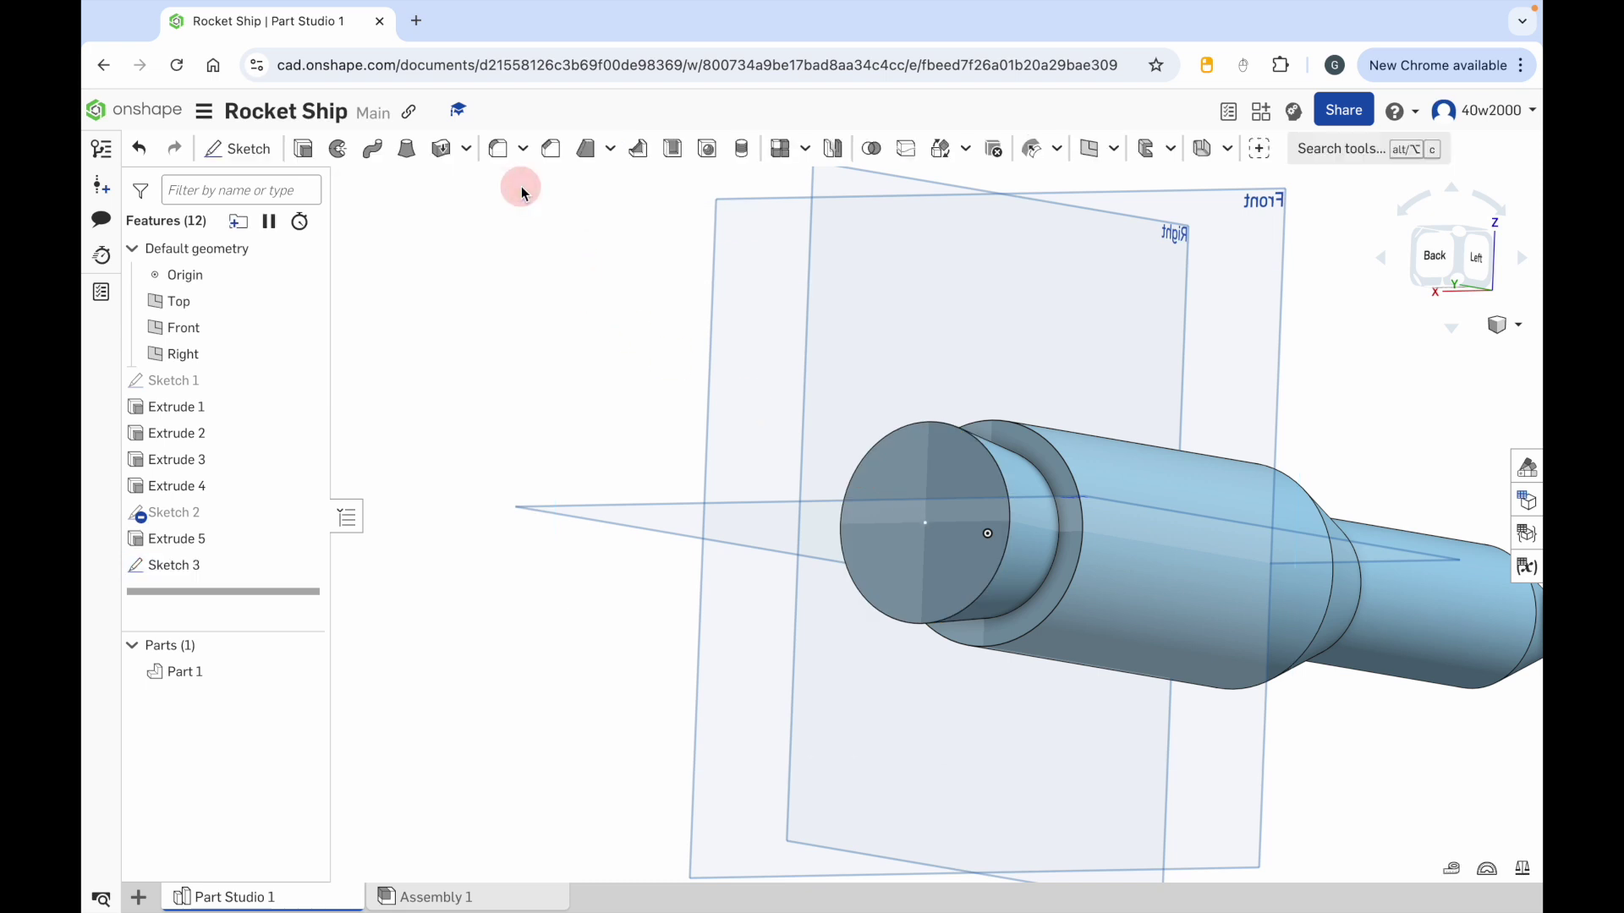
Step: Create a simple metric hole at the nozzle's centre sketch point with a diameter of 3.5 cm
{"action": "left_click", "coordinate": [709, 152]}
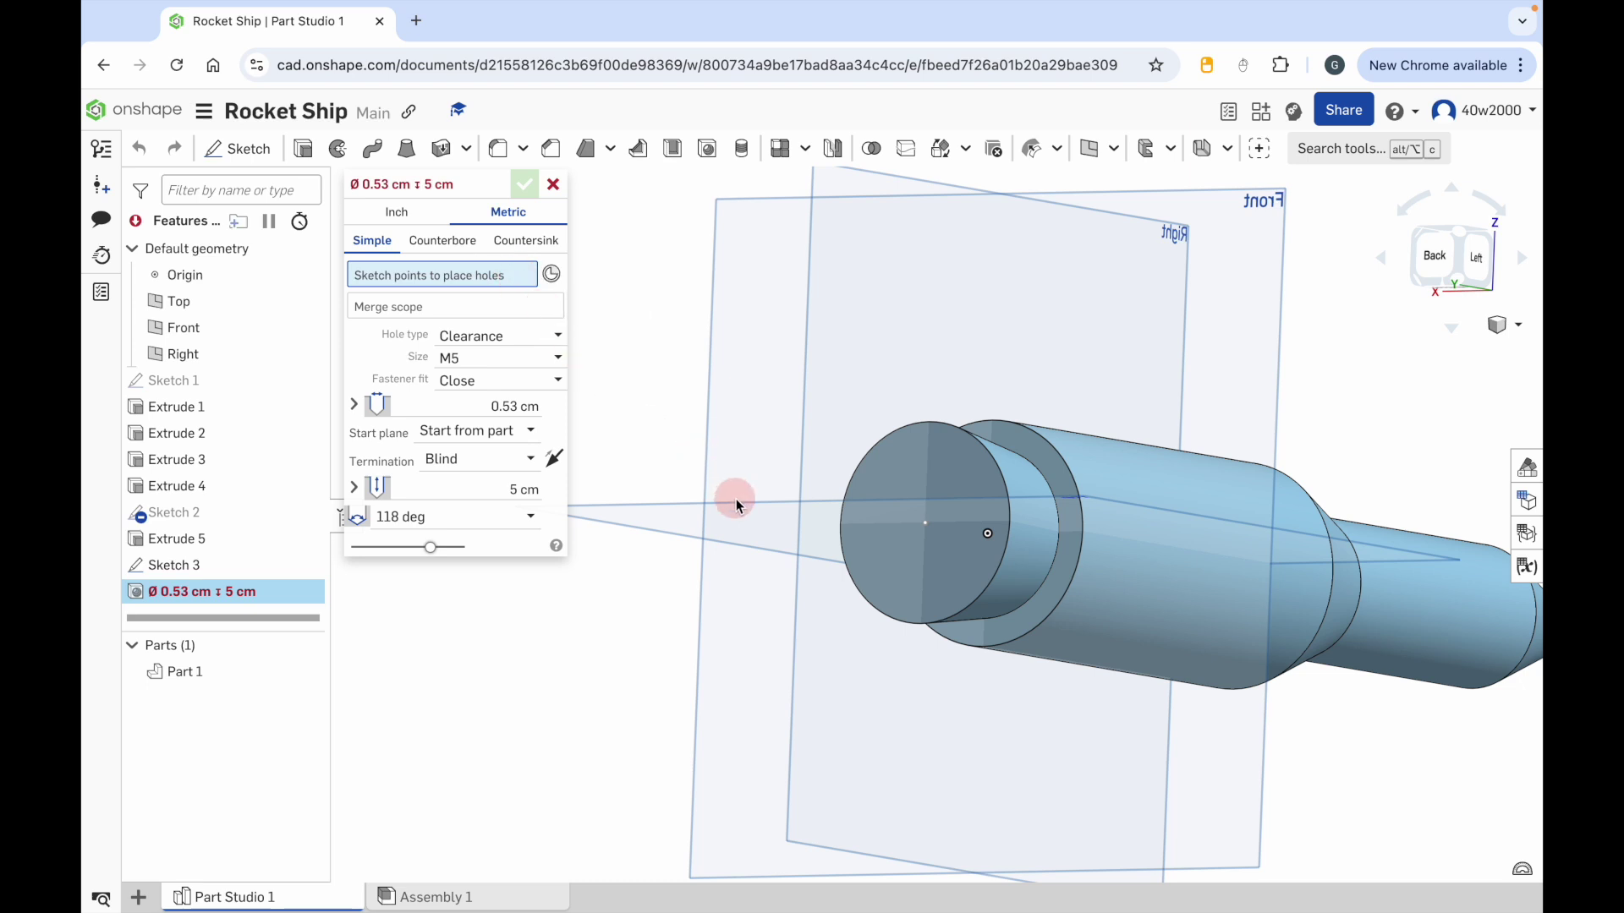
{"action": "left_click", "coordinate": [926, 523]}
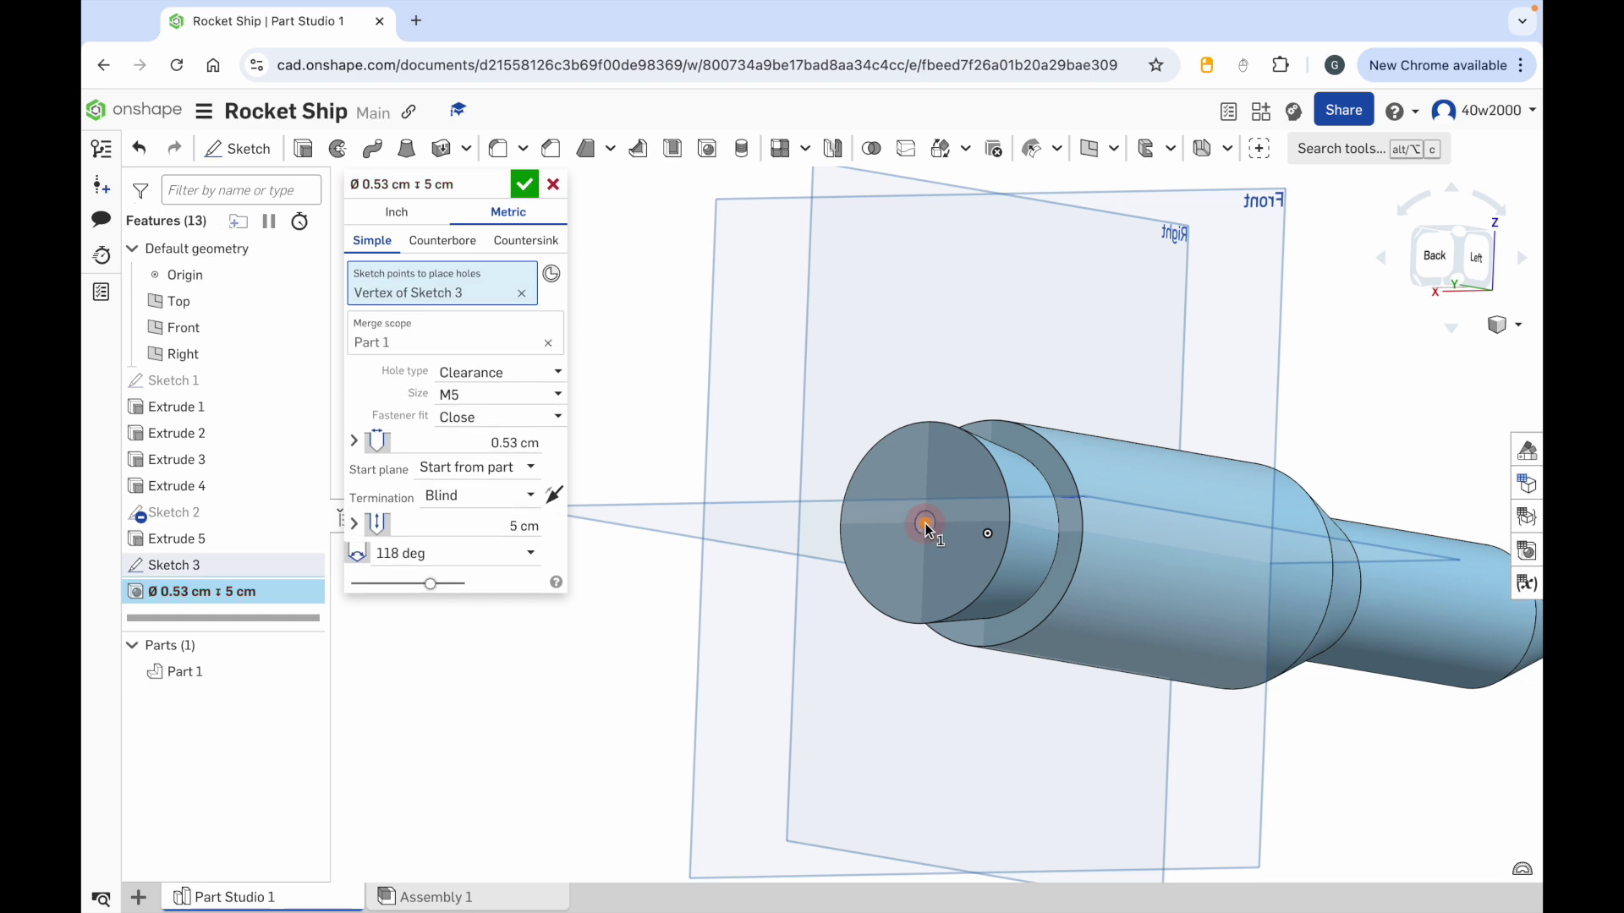
{"action": "scroll", "coordinate": [930, 528], "scroll_direction": "up", "scroll_amount": 5}
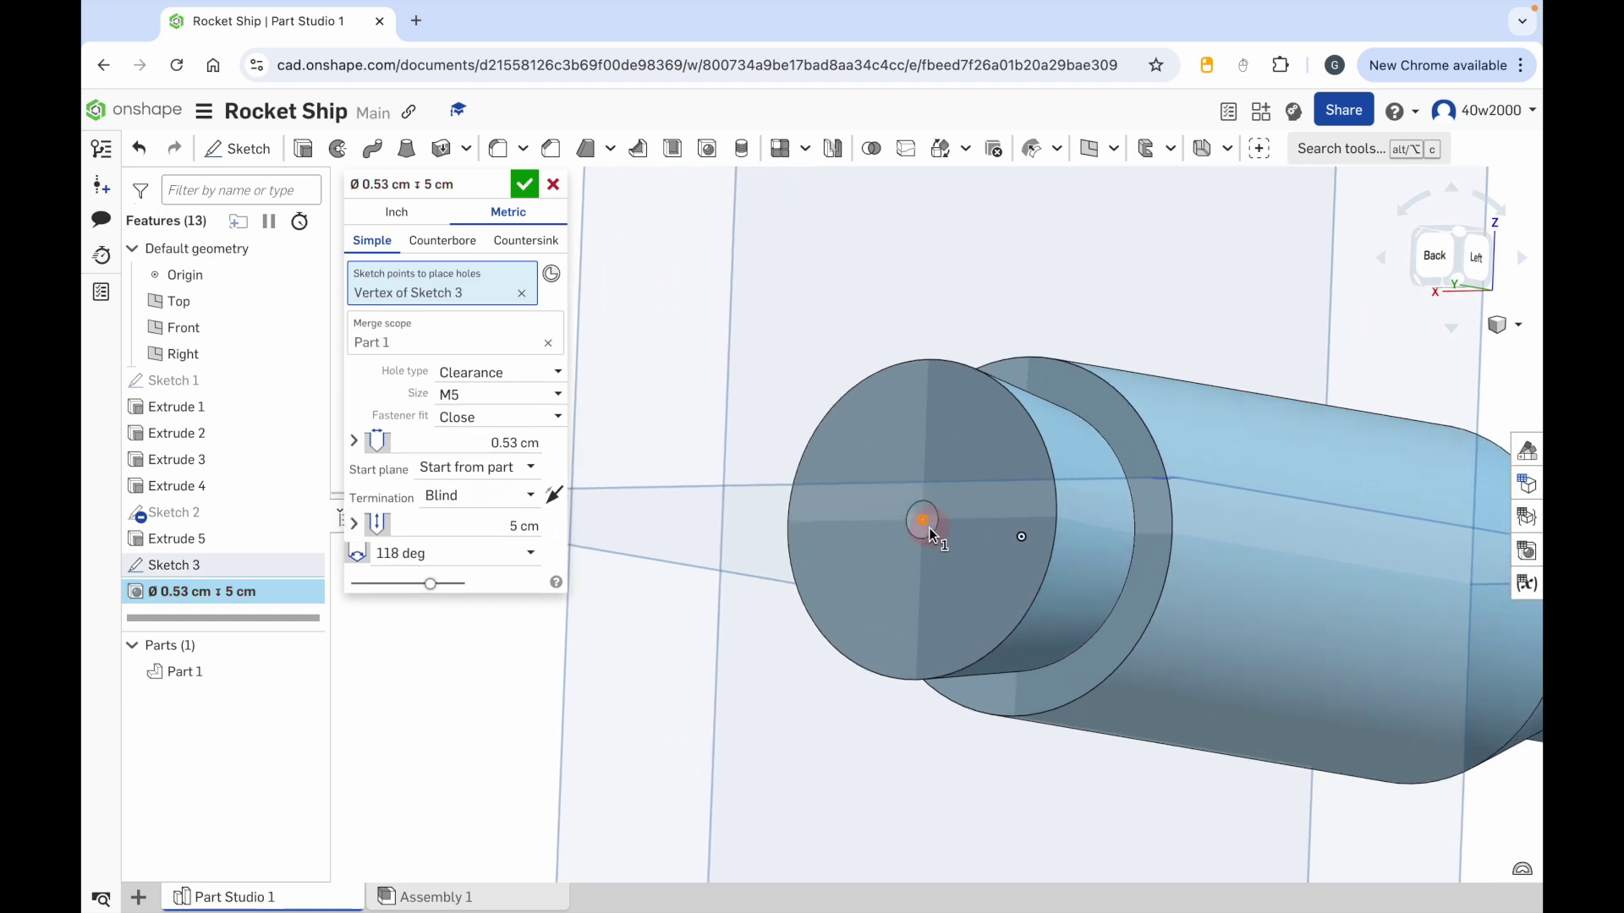
{"action": "right_click_drag", "start_coordinate": [825, 514], "coordinate": [863, 514]}
{"action": "left_click", "coordinate": [528, 442]}
{"action": "double_click", "coordinate": [528, 441]}
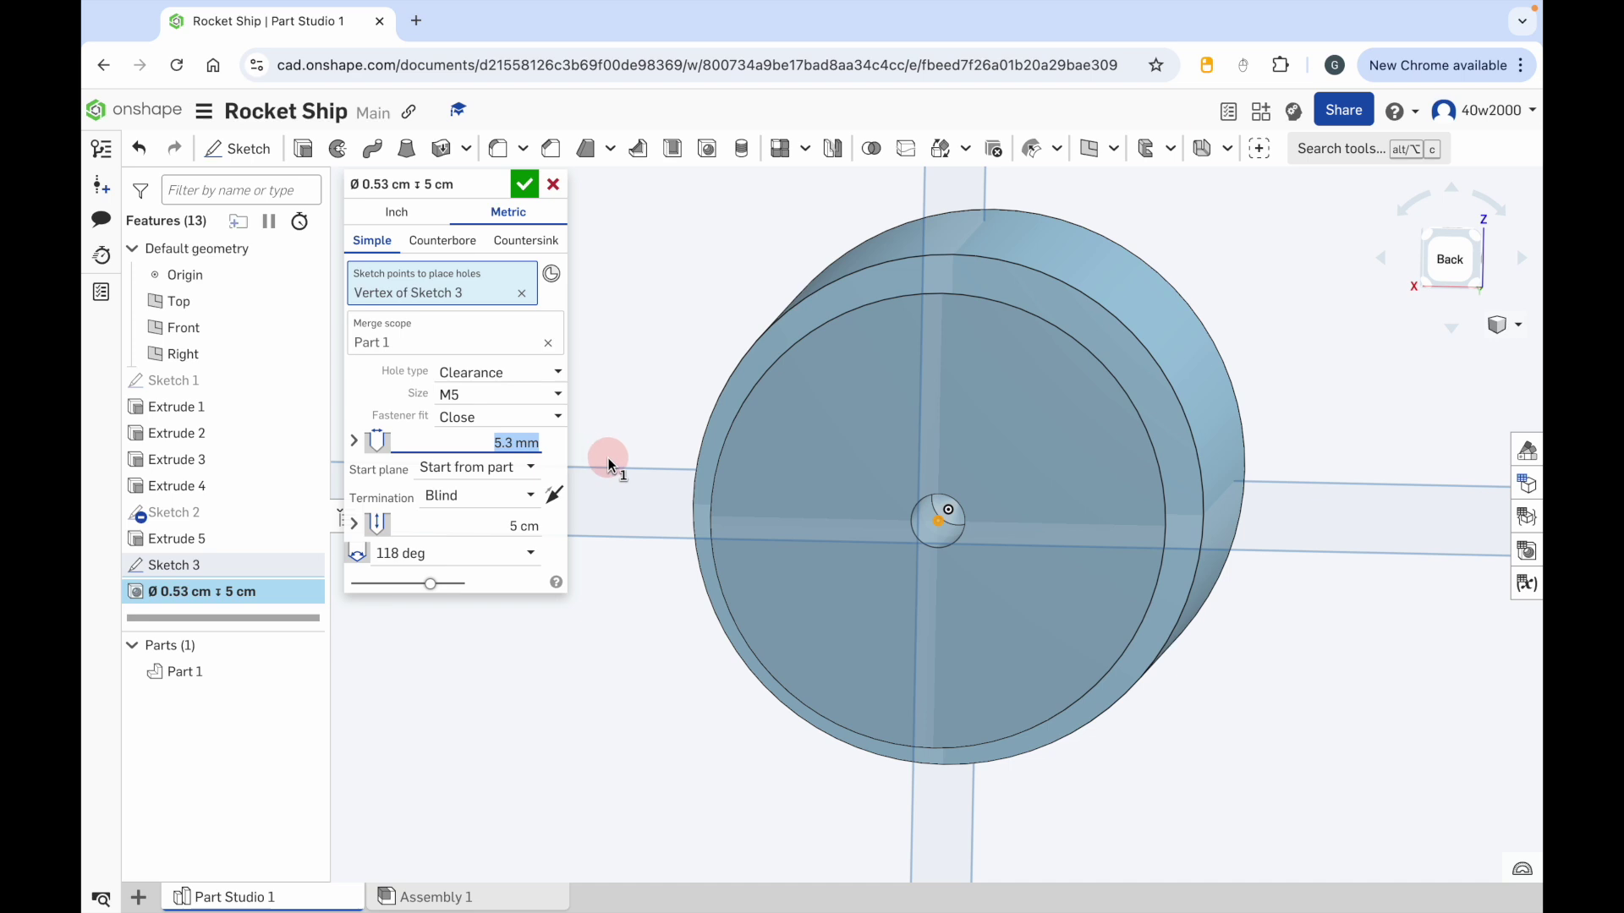
{"action": "key", "text": "BackSpace"}
{"action": "type", "text": "3.5"}
{"action": "key", "text": "Return"}
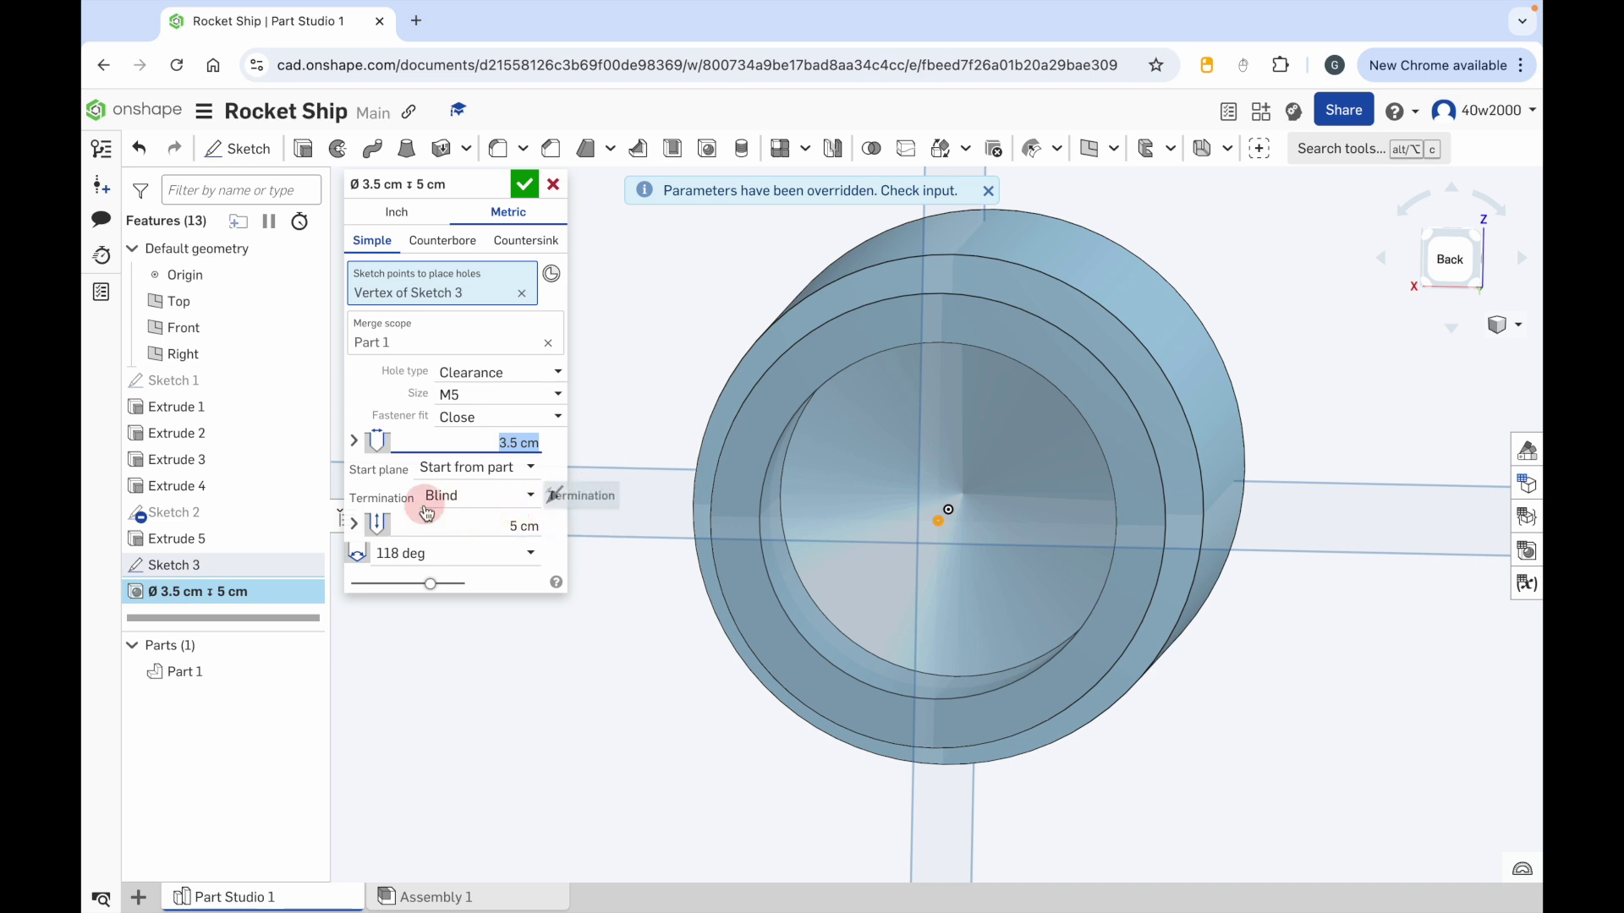
Step: Try the Through all termination on the nozzle hole and return it to Blind
{"action": "left_click", "coordinate": [495, 499]}
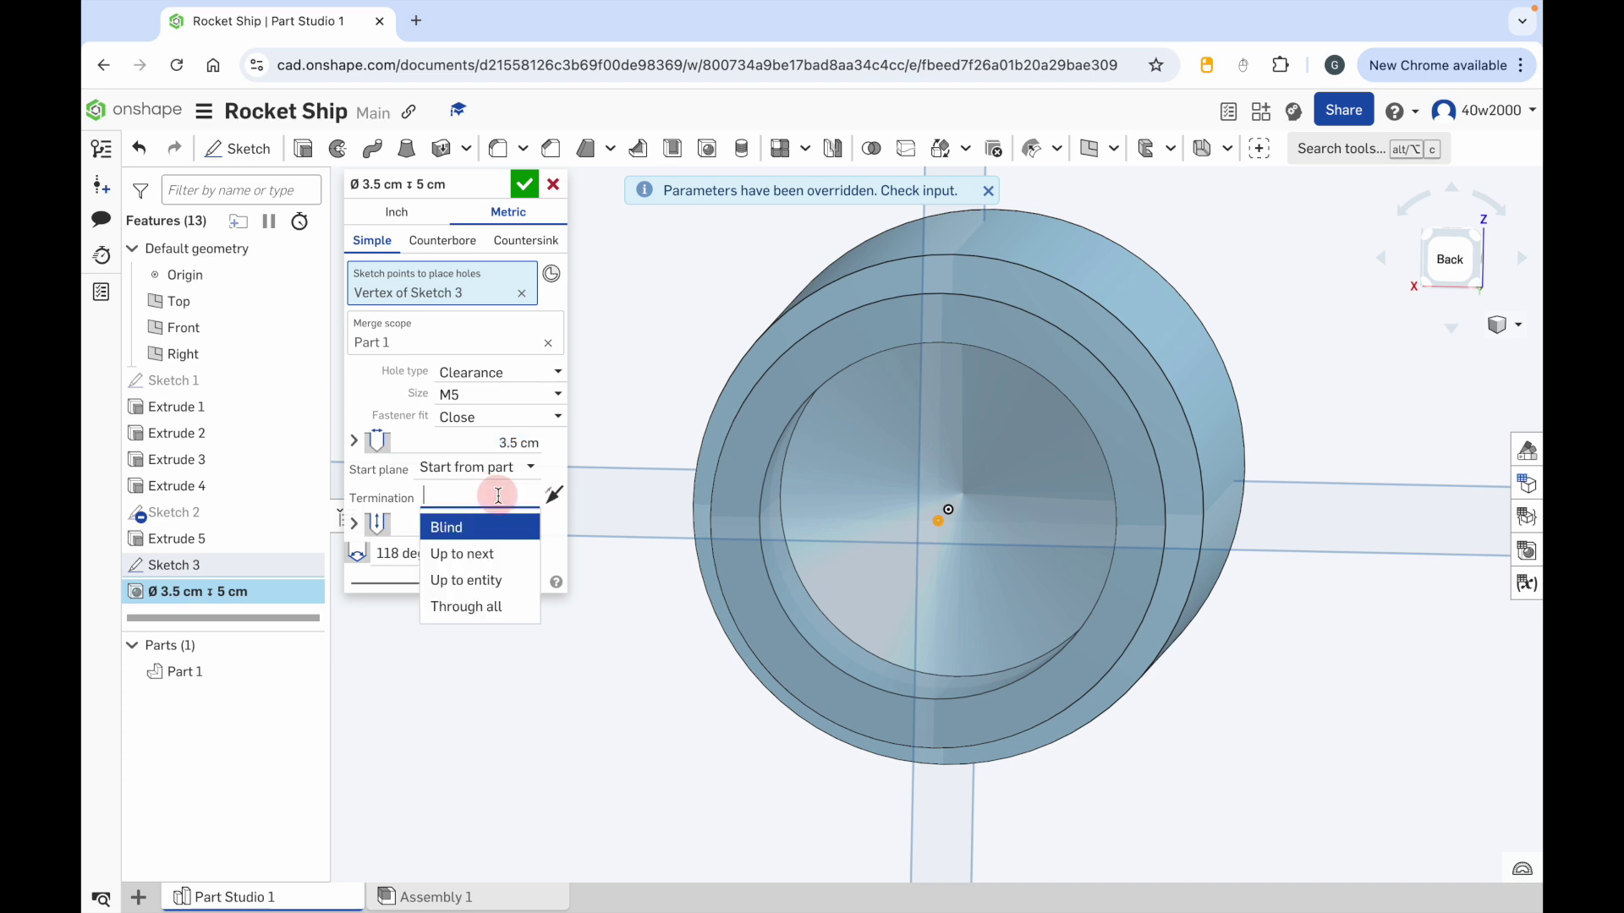
{"action": "left_click", "coordinate": [497, 616]}
{"action": "right_click_drag", "start_coordinate": [1225, 421], "coordinate": [1063, 532]}
{"action": "scroll", "coordinate": [1139, 504], "scroll_direction": "down", "scroll_amount": 5}
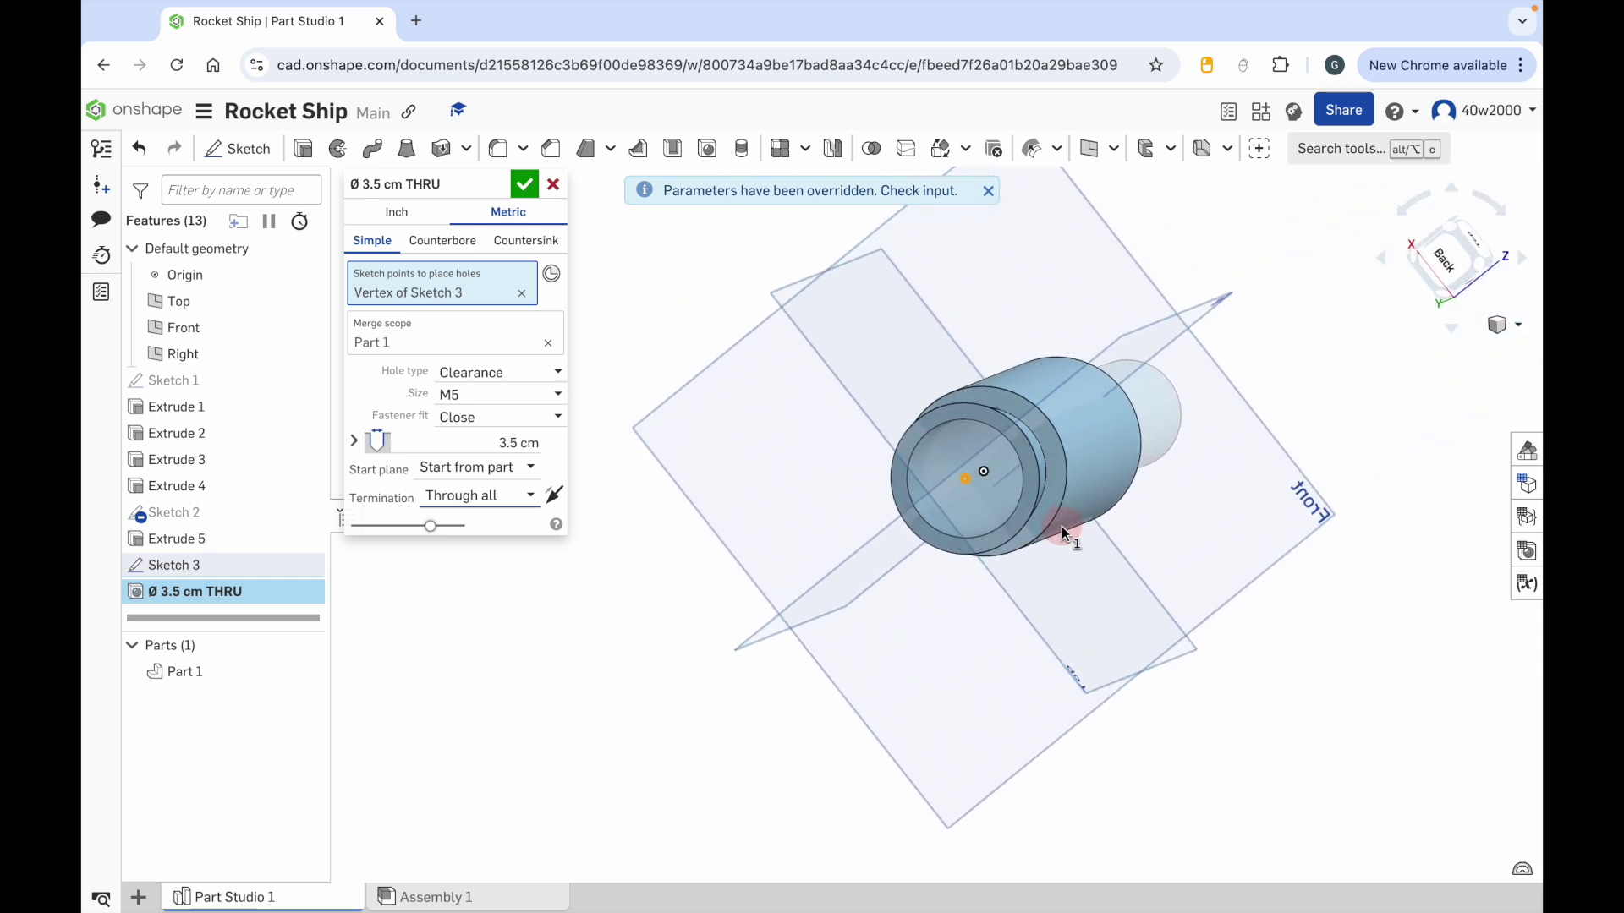
{"action": "left_click", "coordinate": [512, 501]}
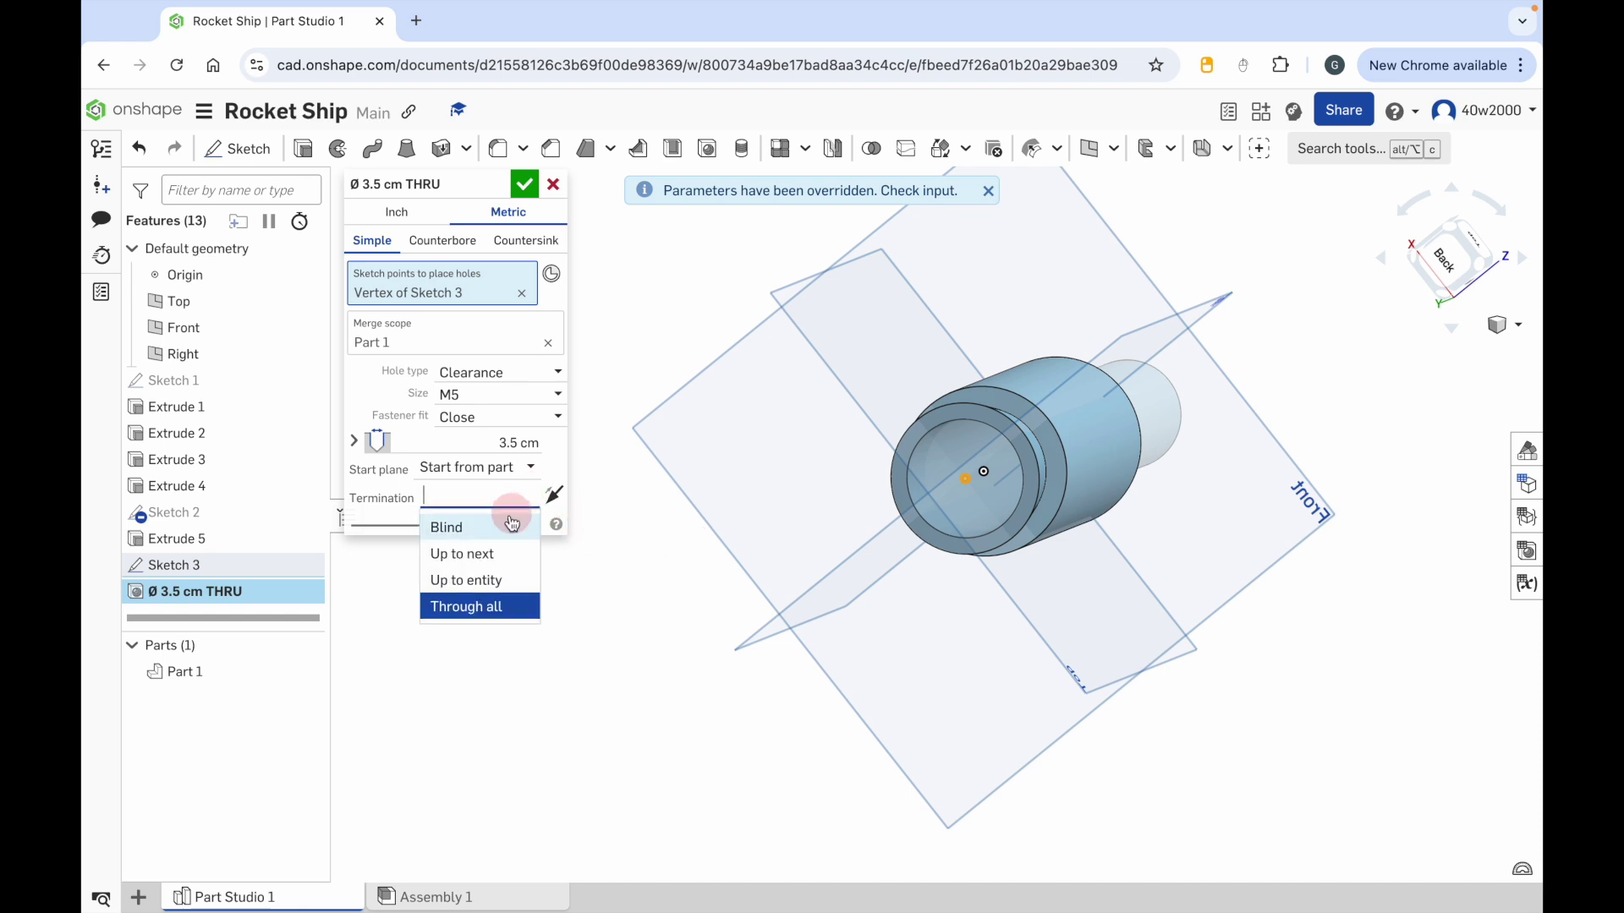
{"action": "left_click", "coordinate": [513, 525]}
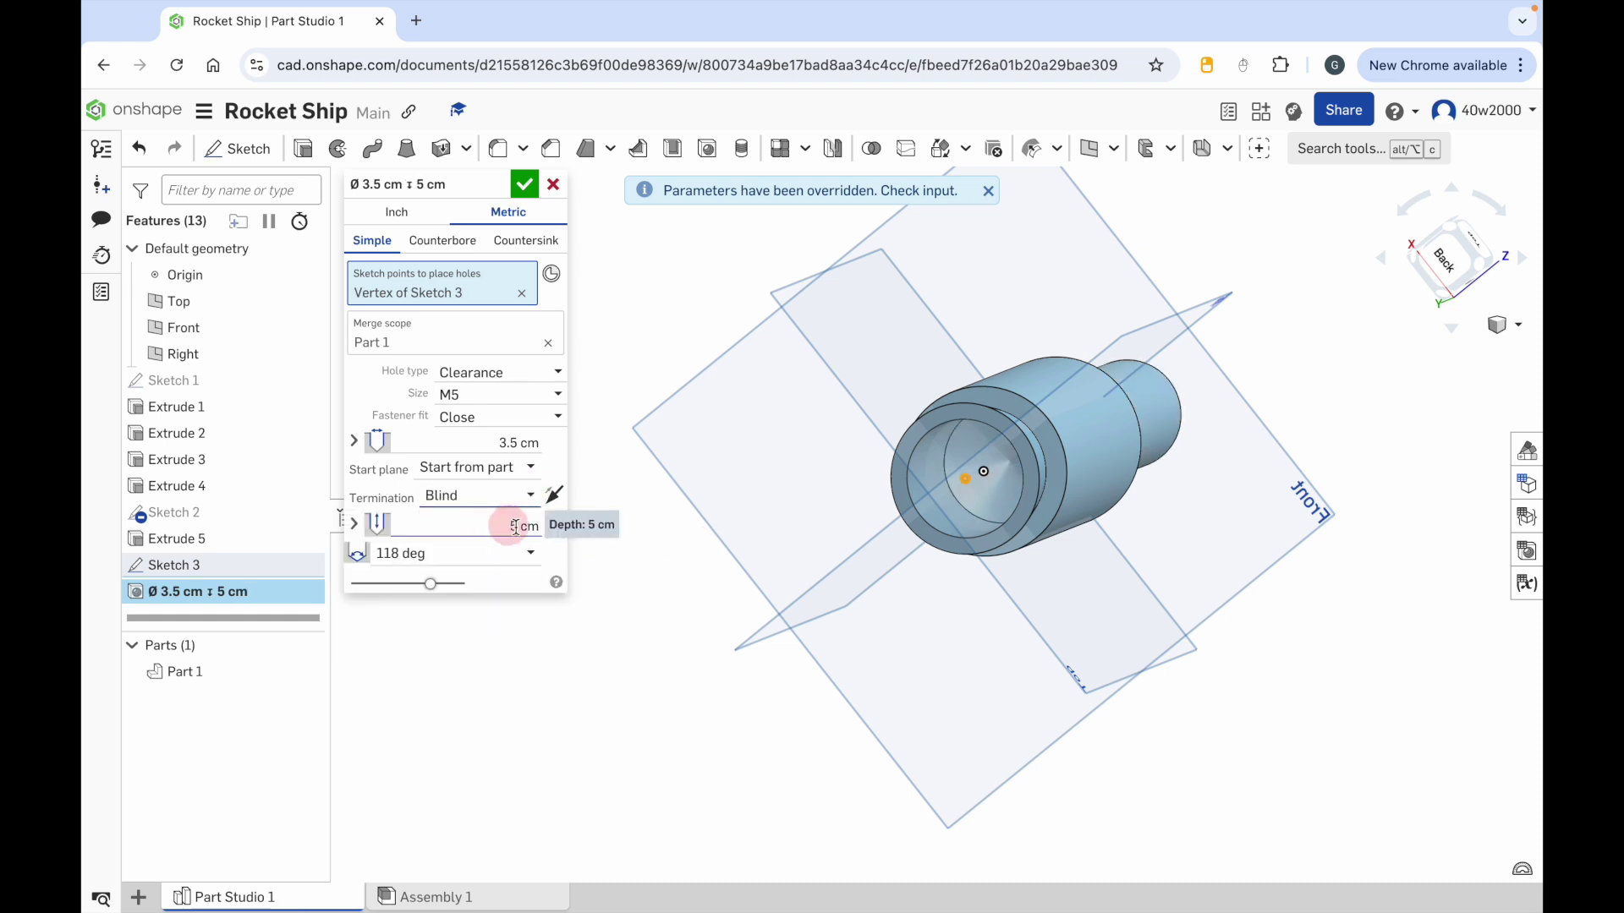
Step: Try a blind depth of 1 cm for the nozzle hole
{"action": "left_click", "coordinate": [514, 526]}
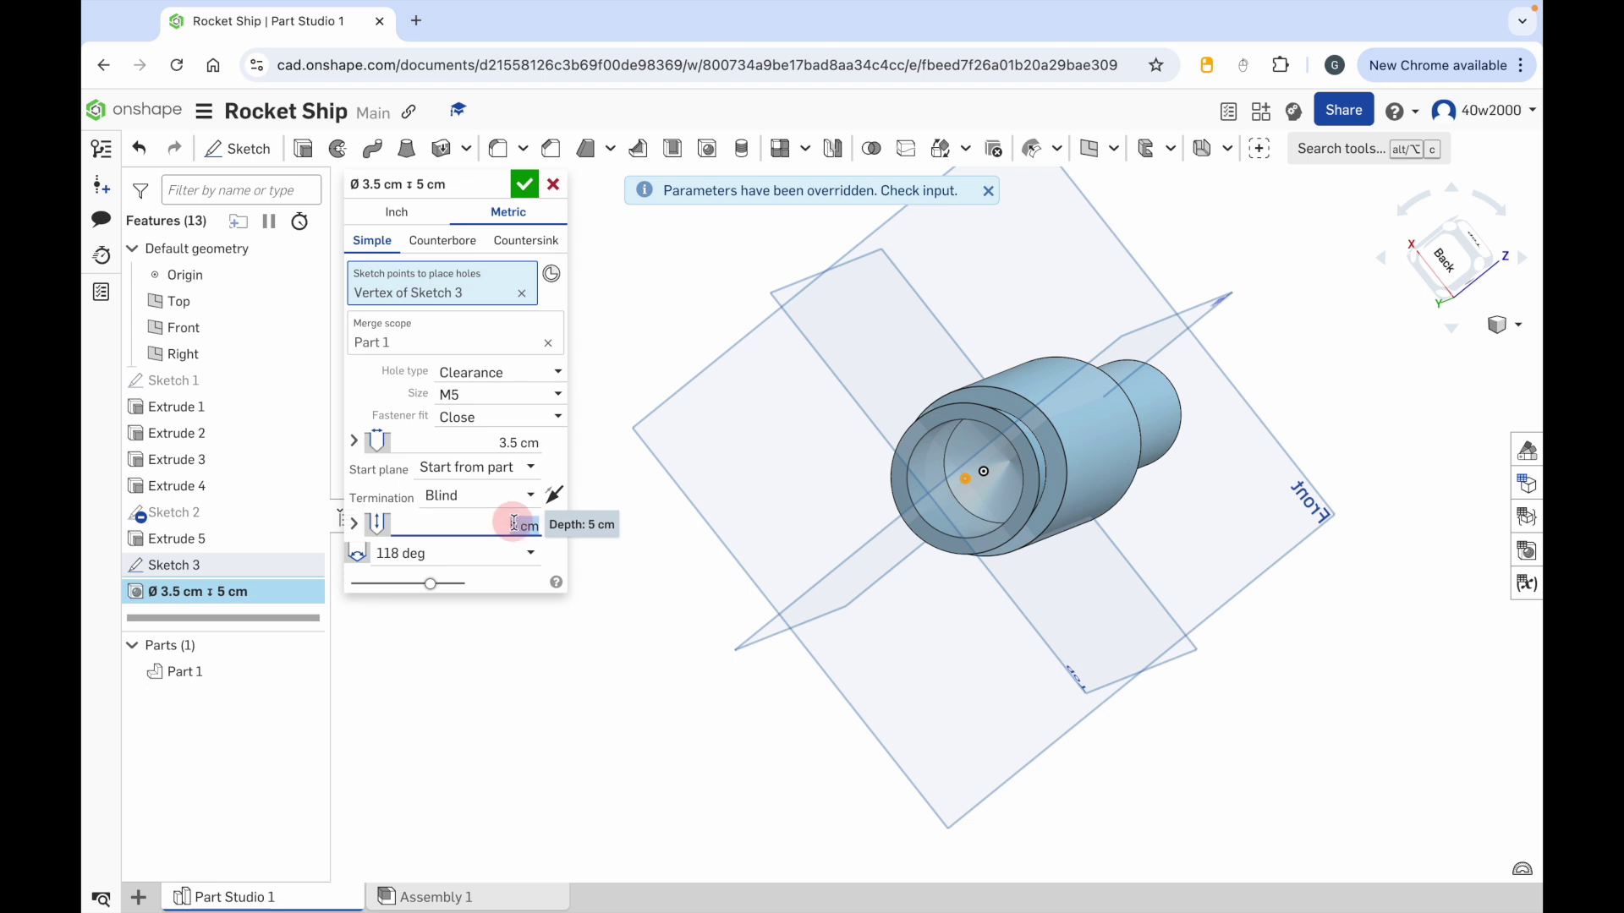
{"action": "type", "text": "1"}
{"action": "key", "text": "Return"}
{"action": "right_click_drag", "start_coordinate": [777, 543], "coordinate": [551, 569]}
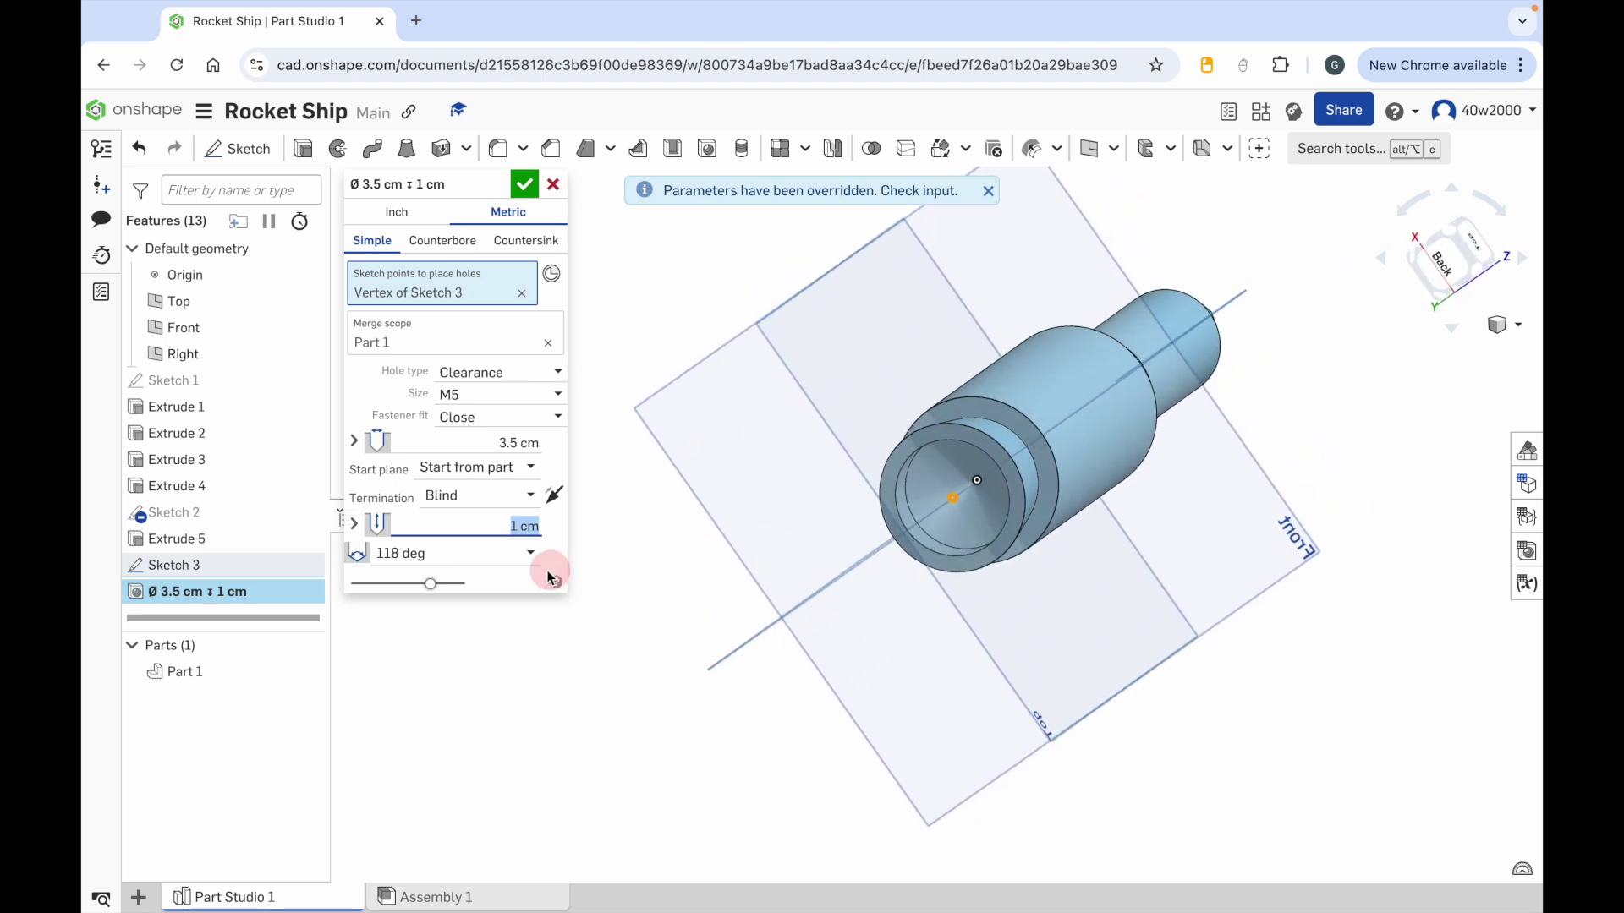
Step: Set the nozzle hole's blind depth to 5 cm and accept the hole
{"action": "type", "text": "5"}
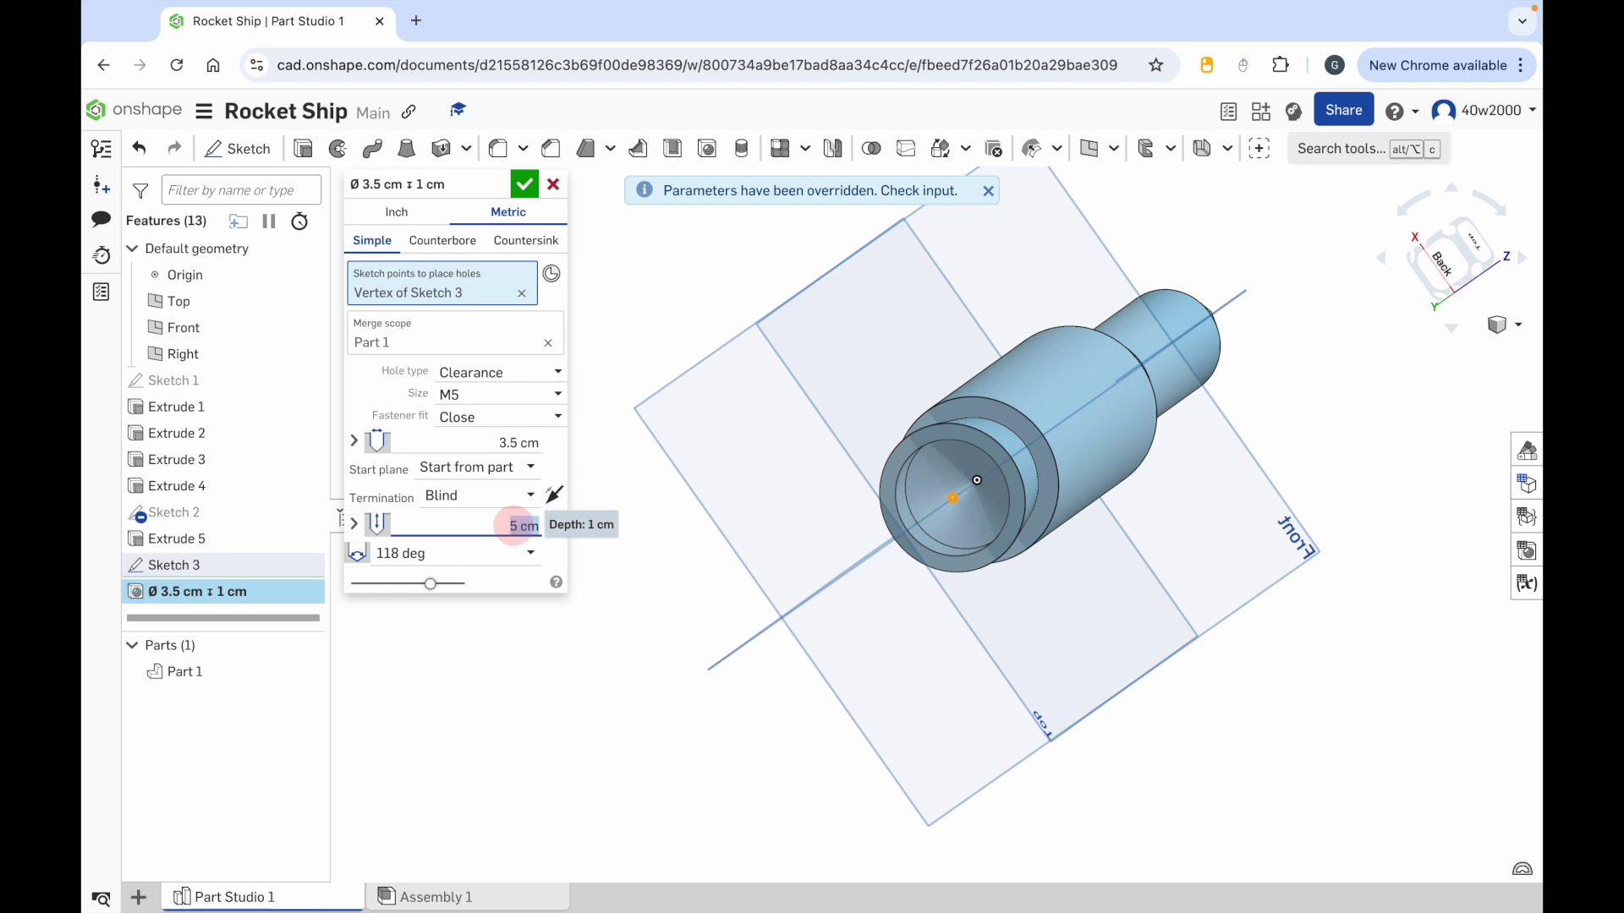
{"action": "key", "text": "Return"}
{"action": "right_click_drag", "start_coordinate": [680, 436], "coordinate": [688, 479]}
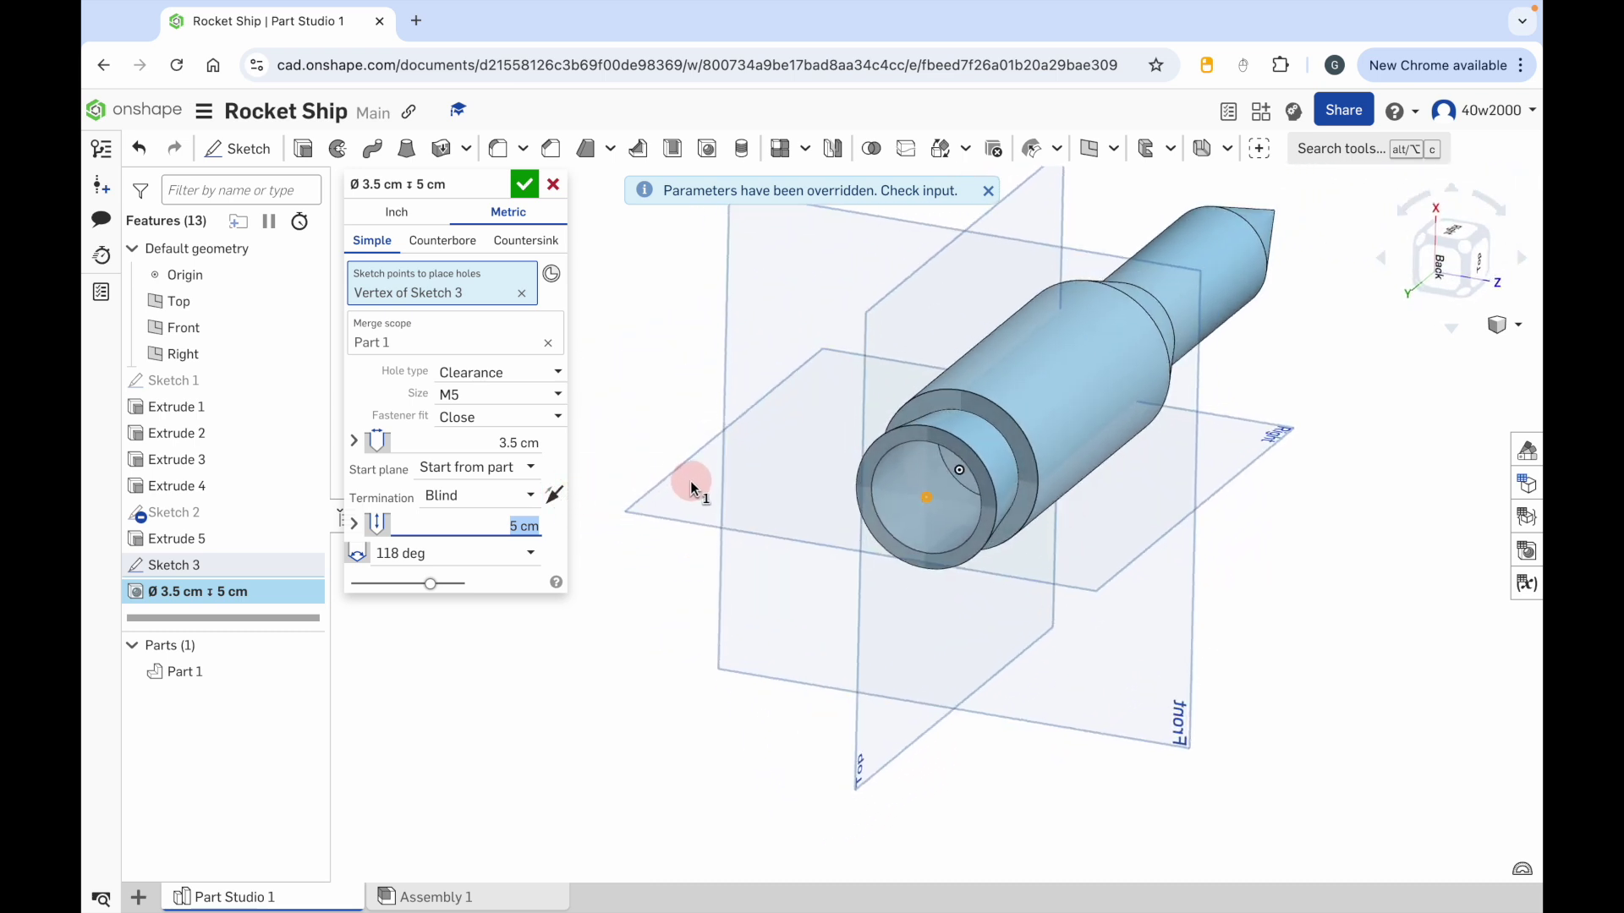
{"action": "left_click", "coordinate": [525, 186]}
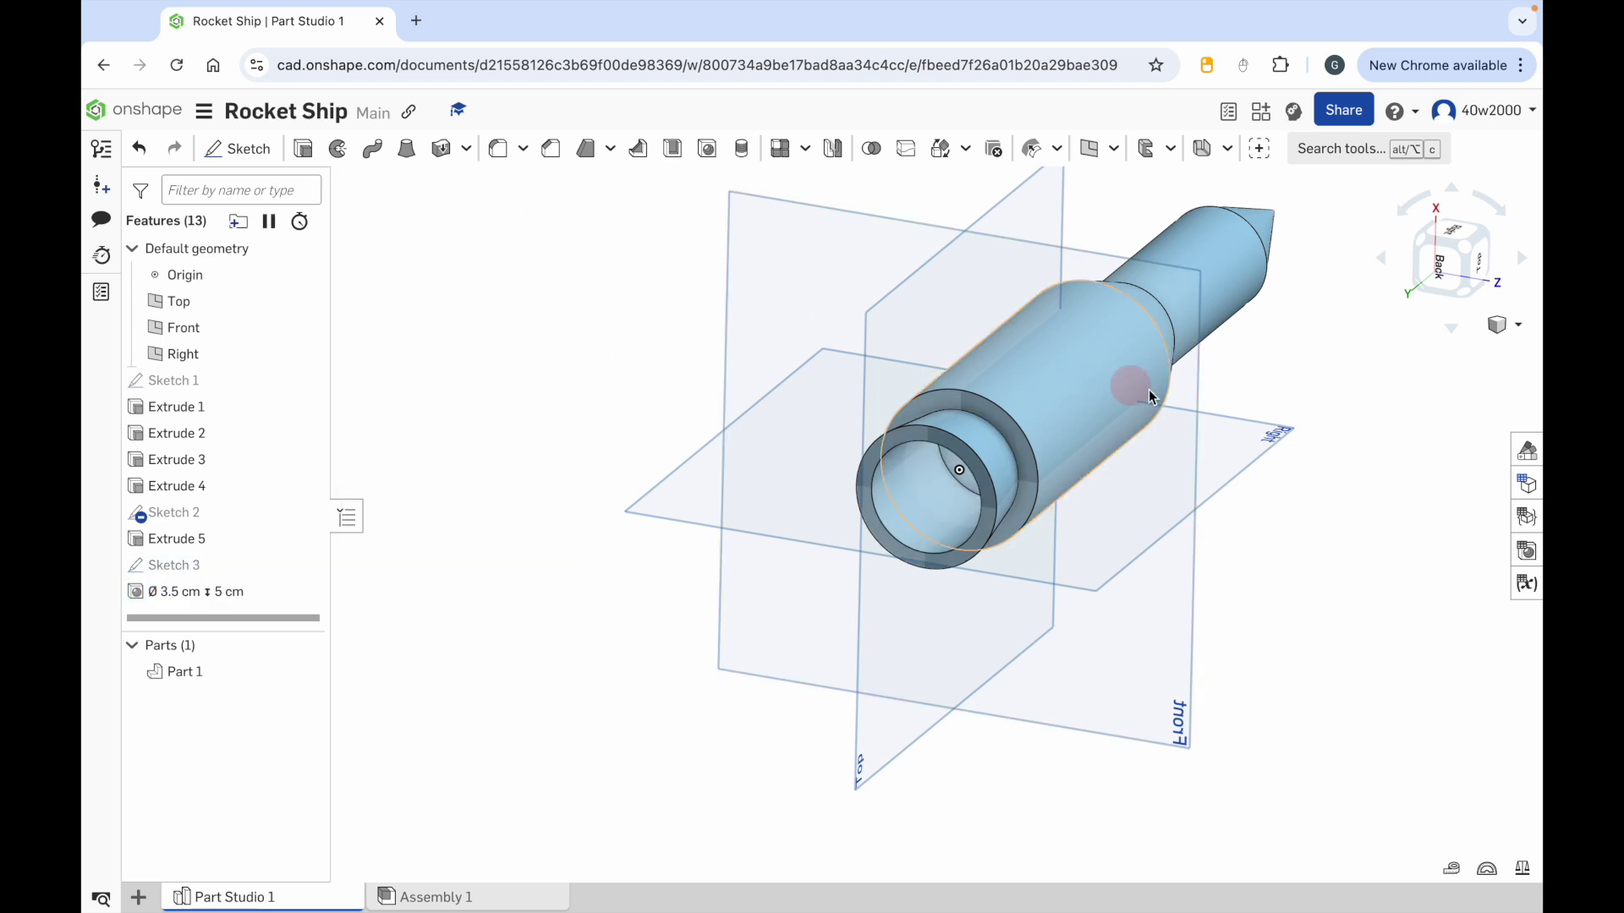
Step: Start a new sketch on the body's ring-shaped rear face around the nozzle, viewed square-on from the back
{"action": "right_click_drag", "start_coordinate": [1189, 363], "coordinate": [1227, 369]}
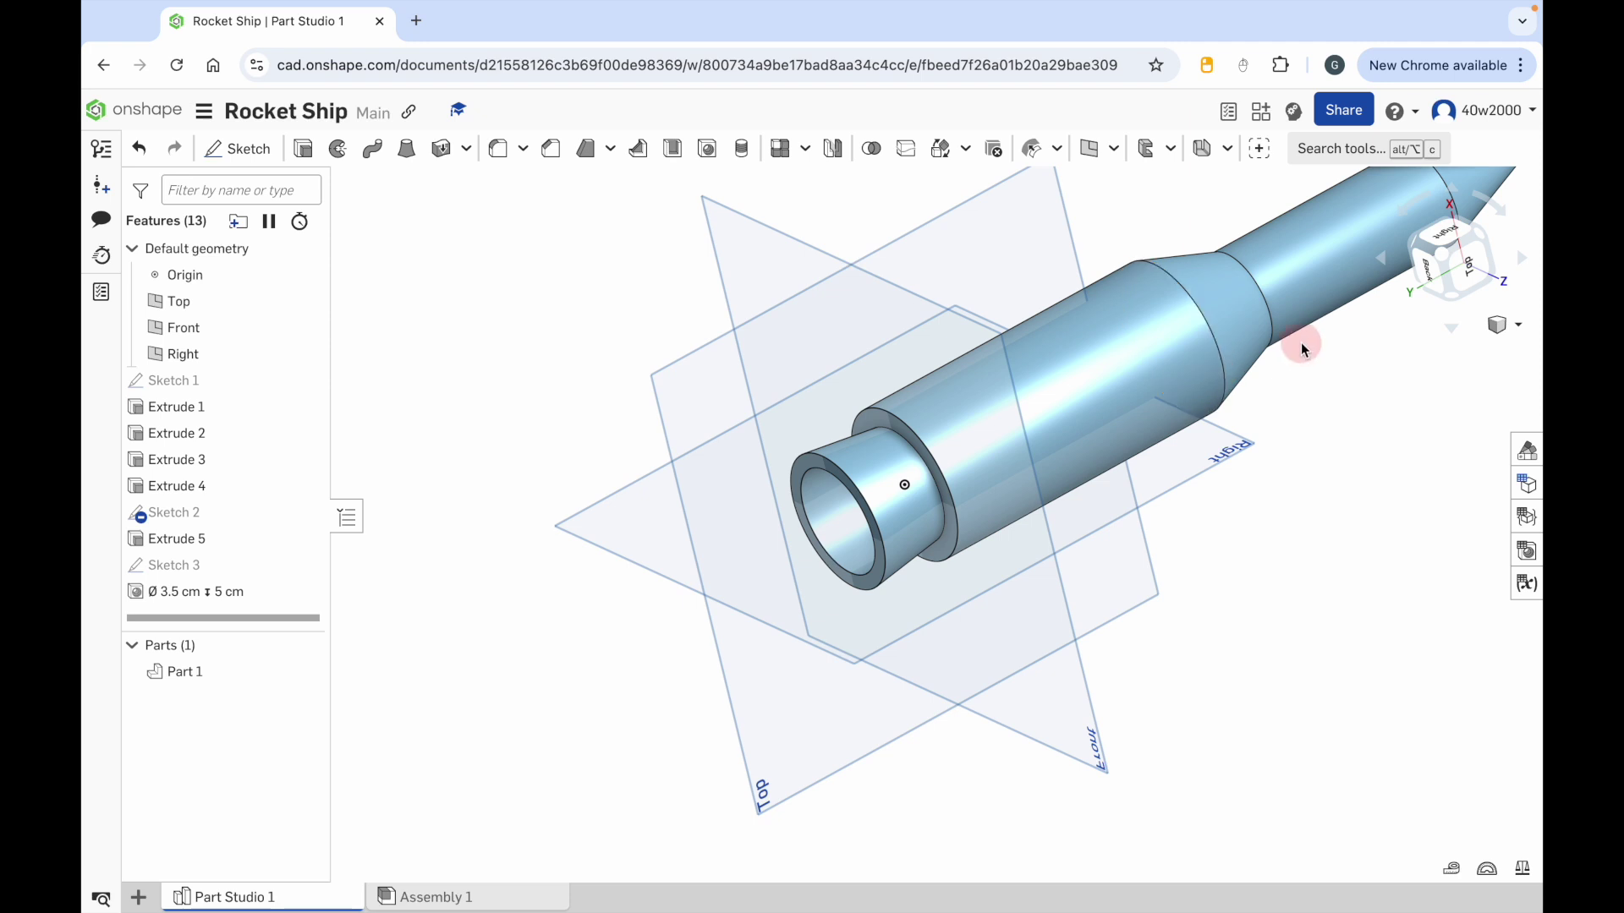
{"action": "right_click_drag", "start_coordinate": [1201, 339], "coordinate": [1319, 289]}
{"action": "left_click", "coordinate": [1453, 263]}
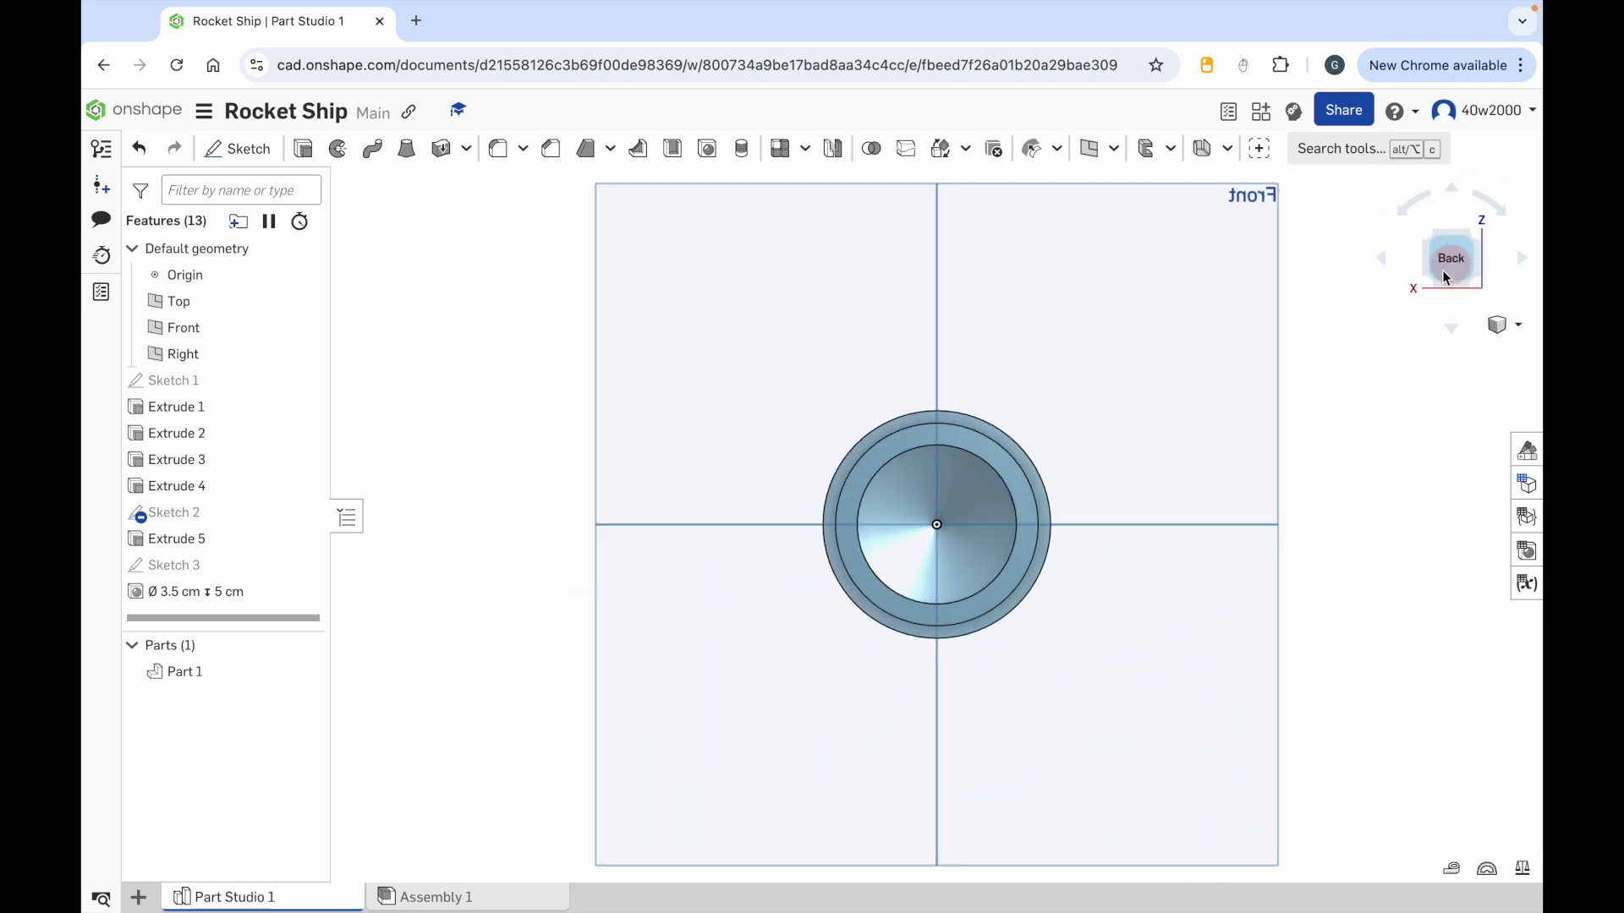
{"action": "left_click", "coordinate": [241, 150]}
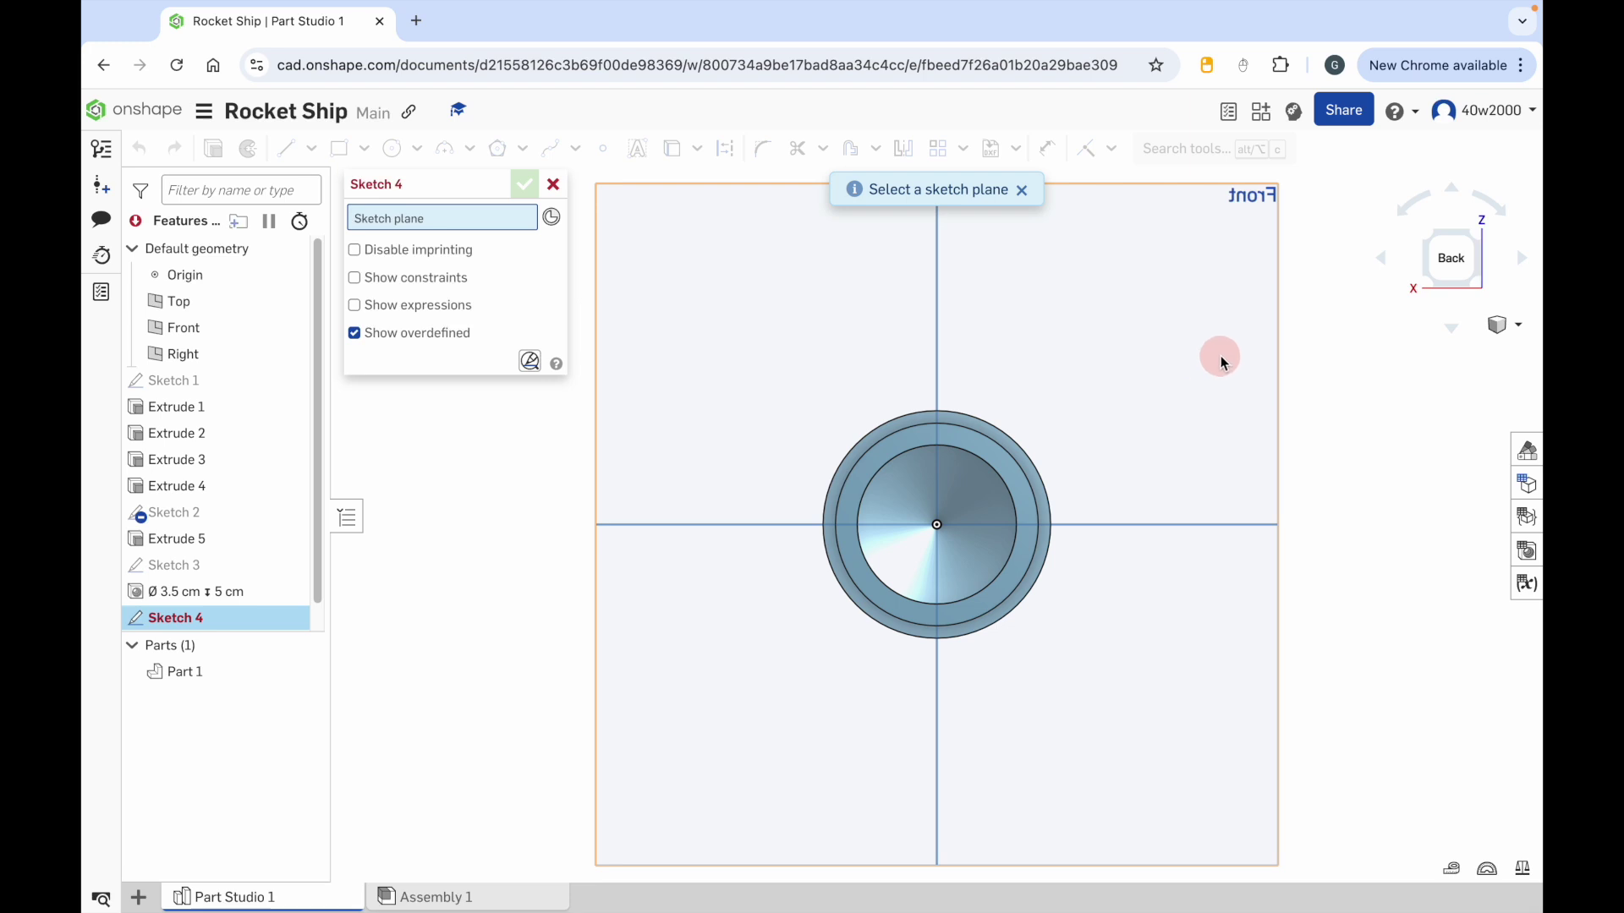
{"action": "right_click_drag", "start_coordinate": [1226, 361], "coordinate": [1039, 440]}
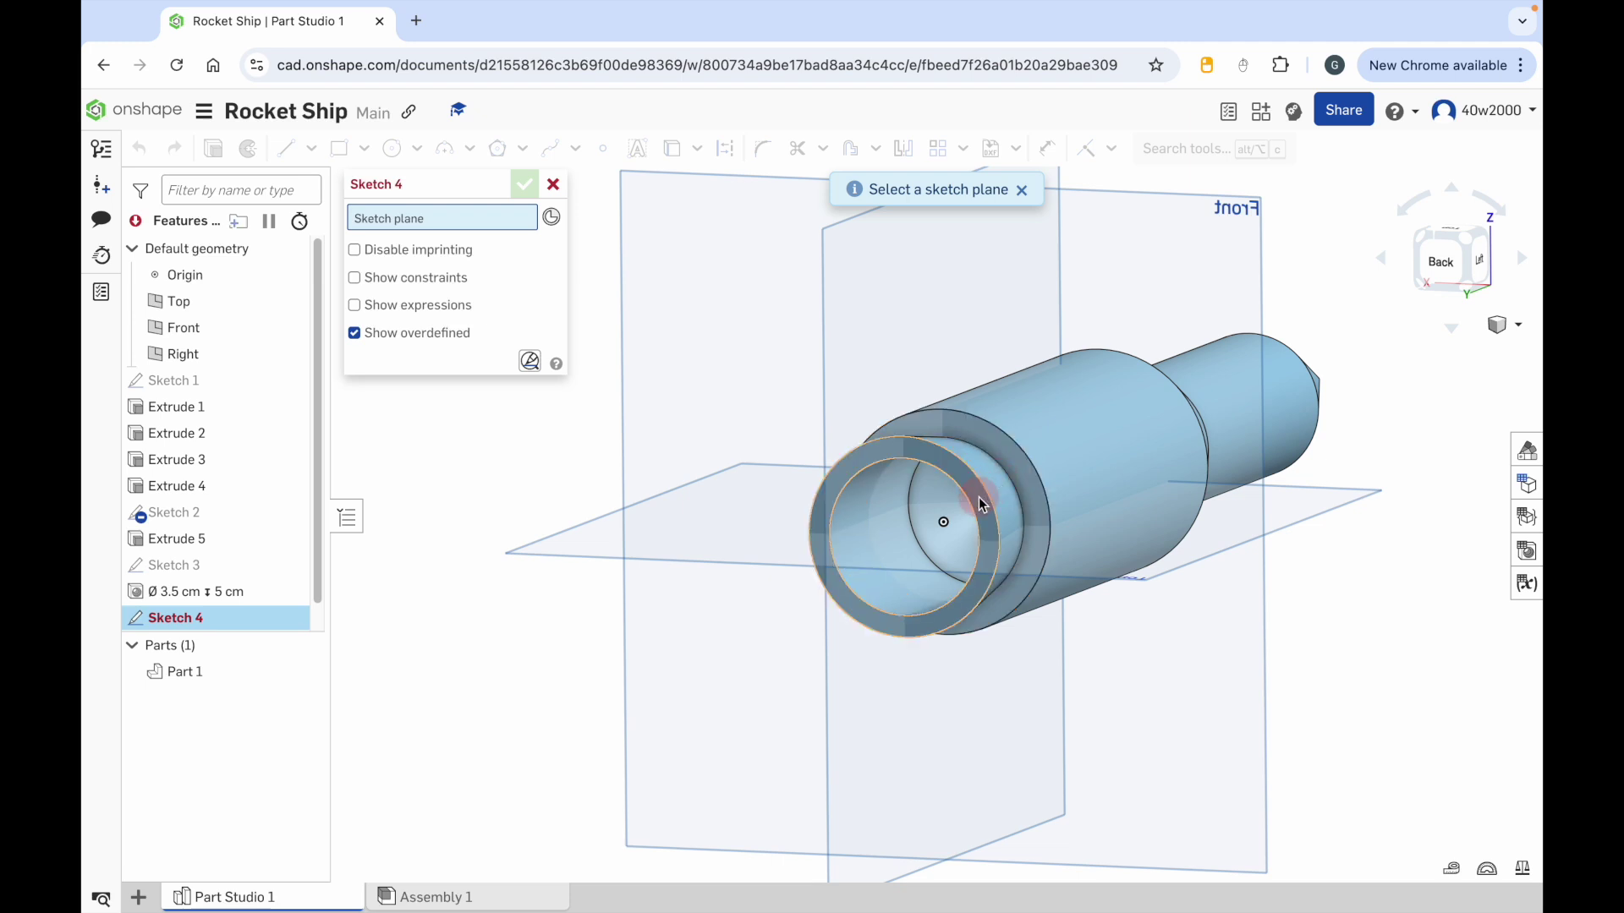
{"action": "left_click", "coordinate": [1034, 480]}
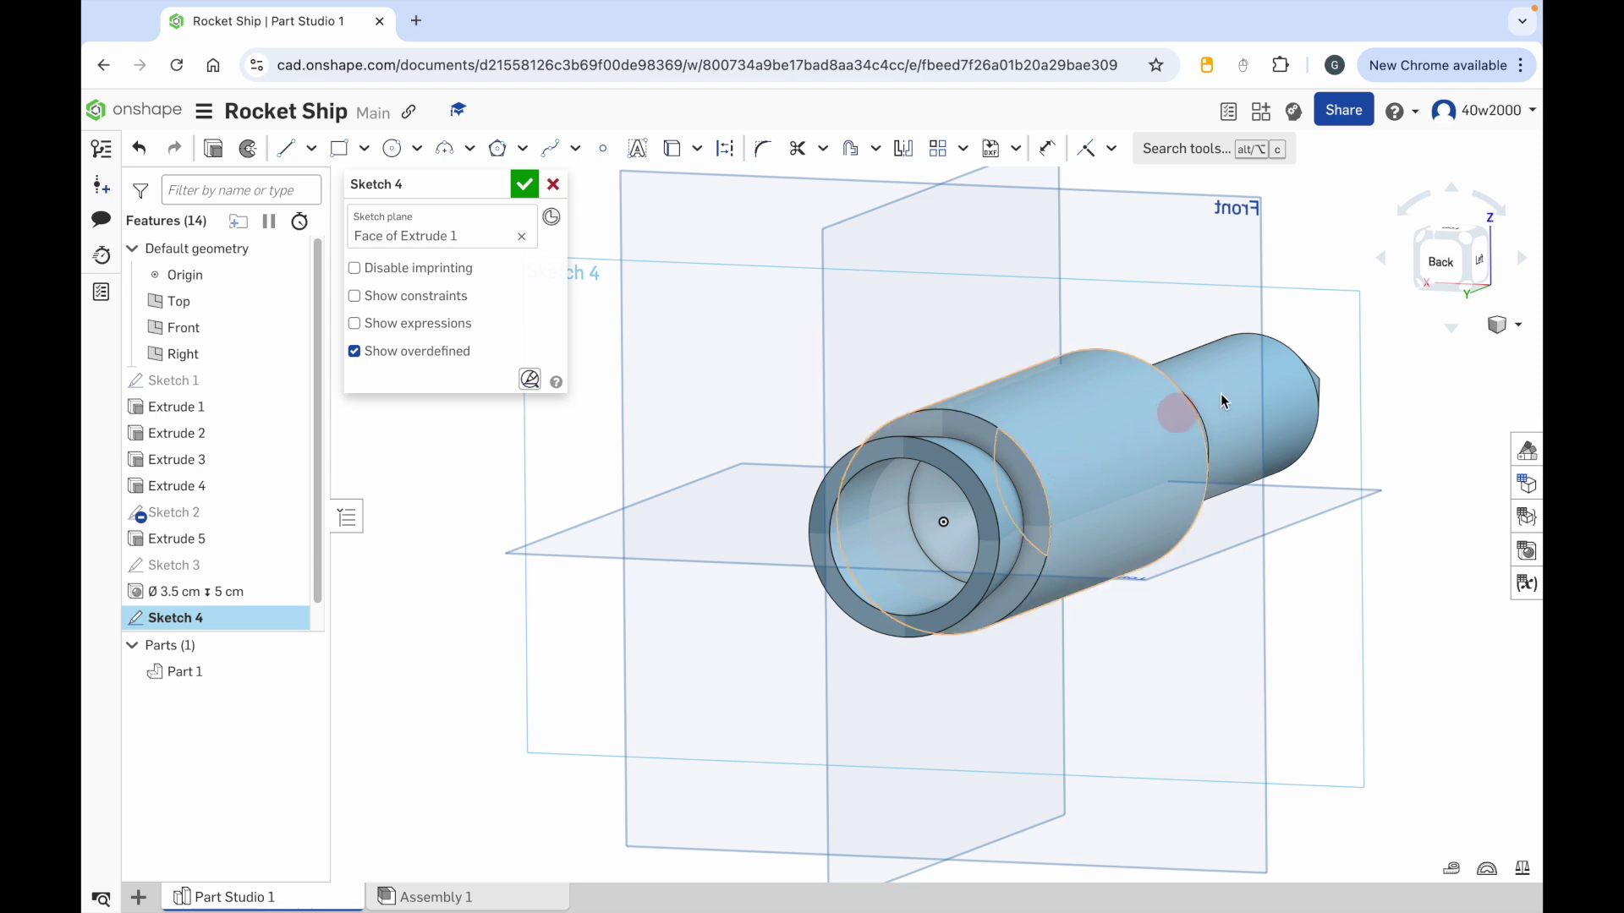
{"action": "left_click", "coordinate": [1448, 269]}
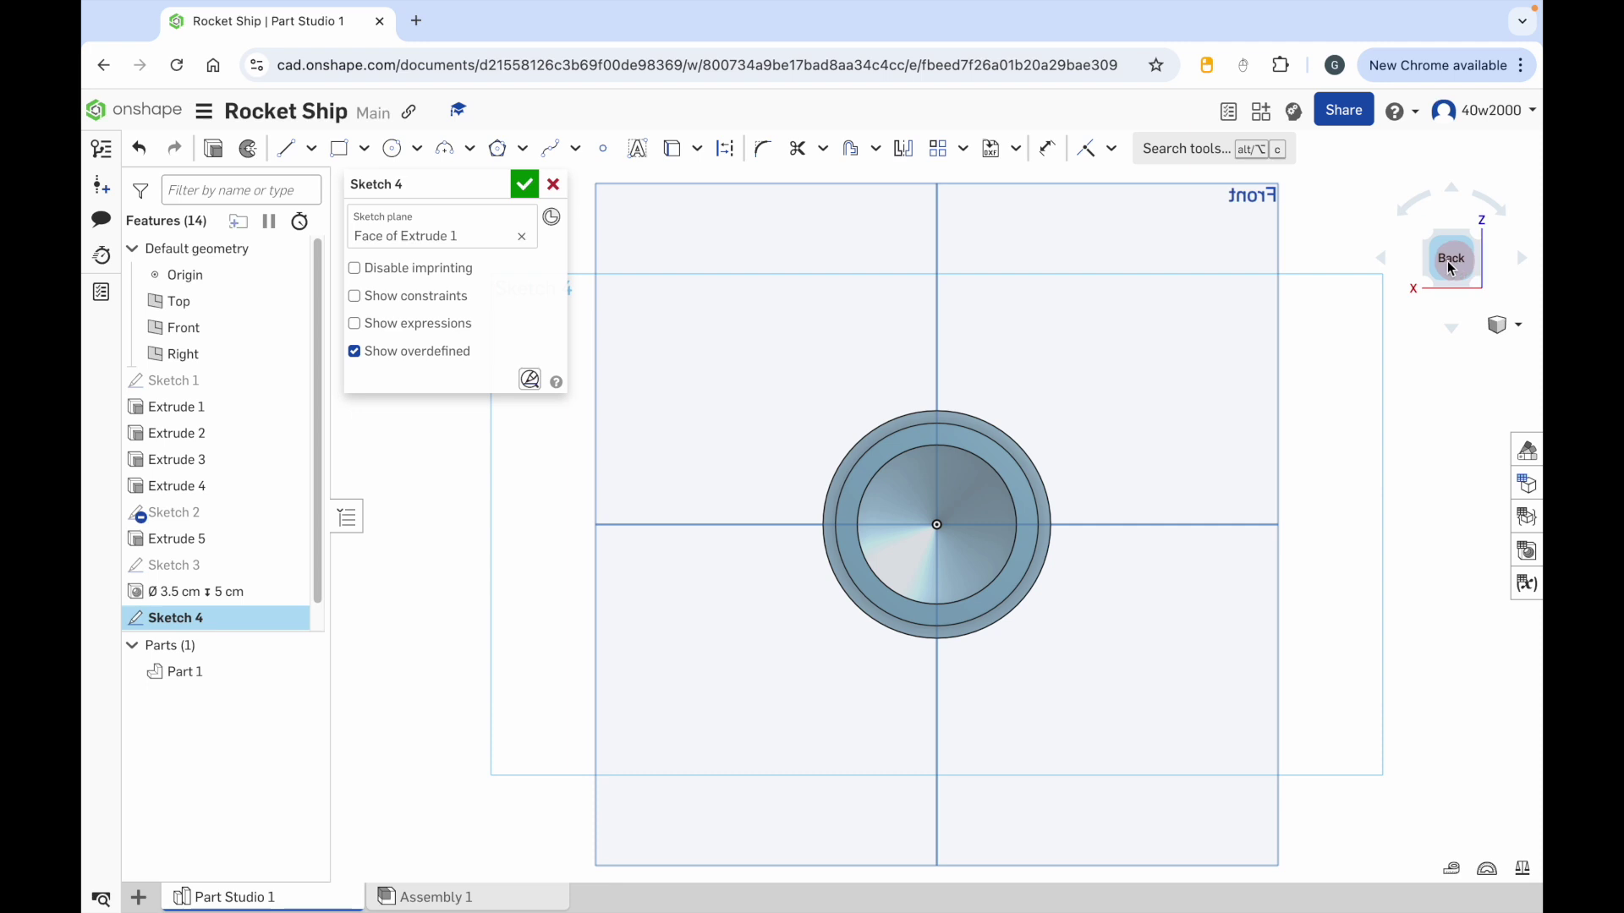
Step: Draw a center point rectangle about 7.15 cm wide and 6.3 cm high, centred on the origin
{"action": "left_click", "coordinate": [363, 151]}
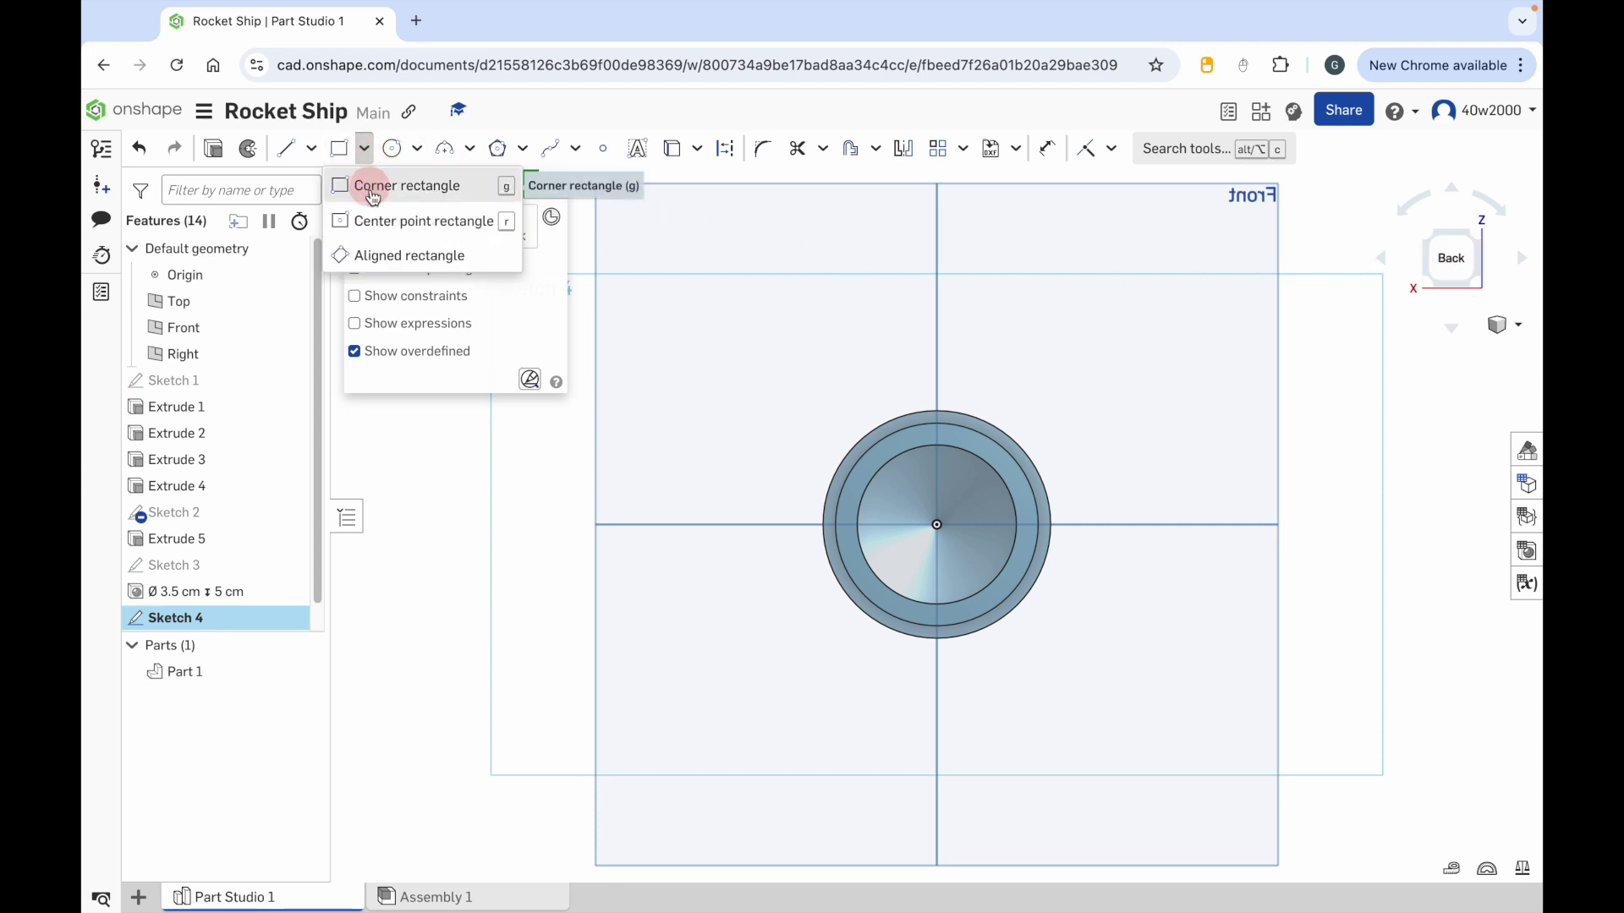
{"action": "left_click", "coordinate": [382, 224]}
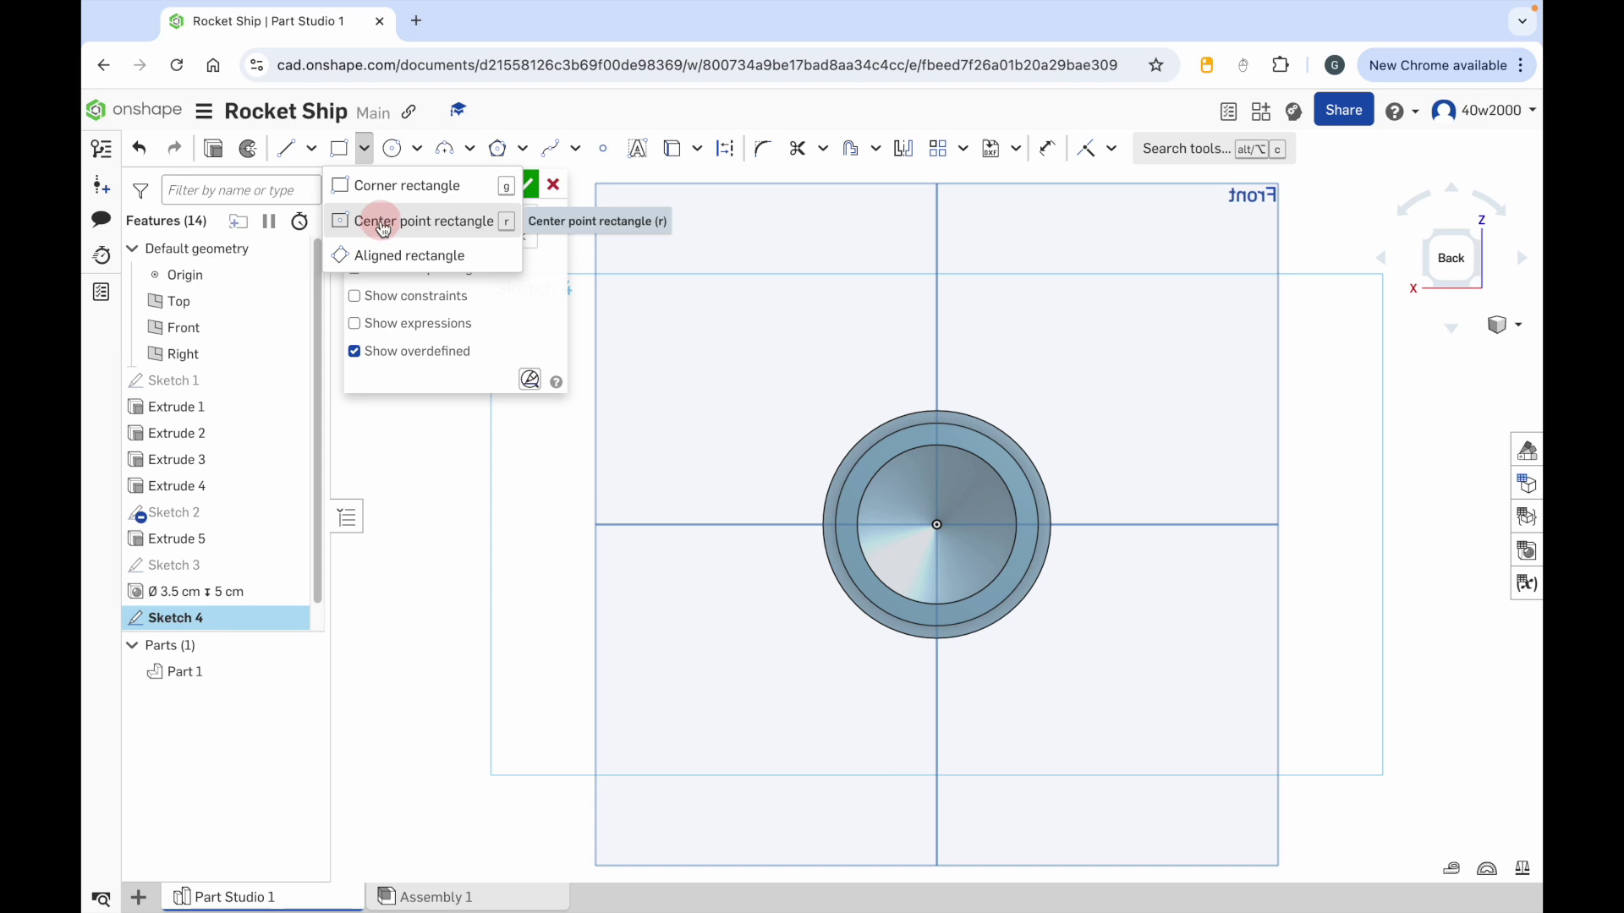
{"action": "left_click", "coordinate": [935, 527]}
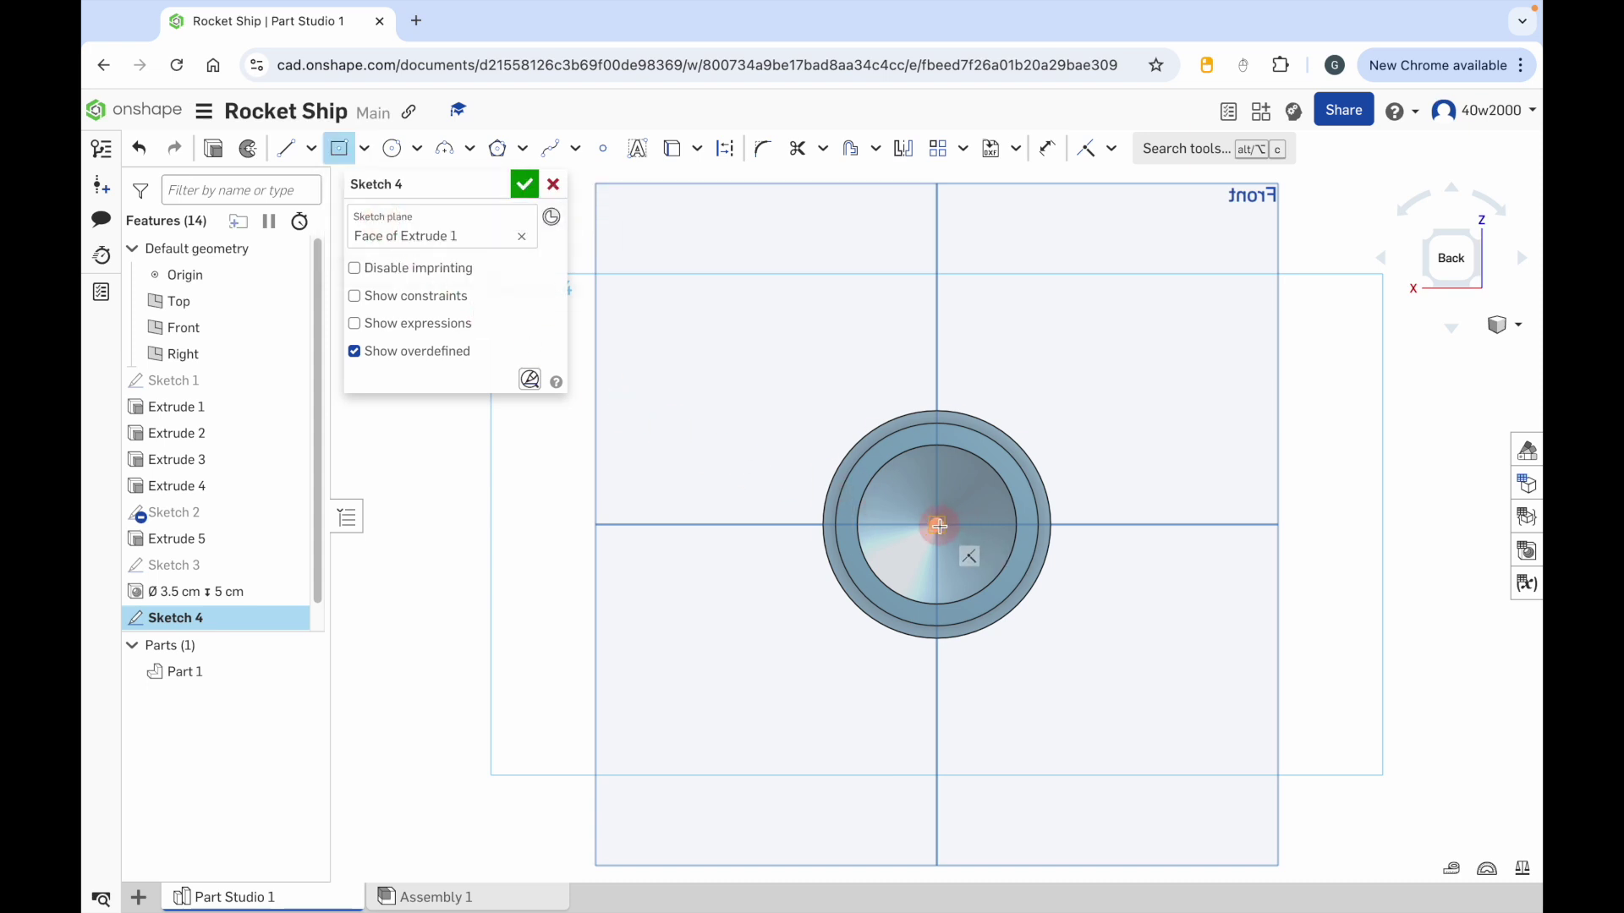
{"action": "left_click_drag", "start_coordinate": [937, 524], "coordinate": [1100, 383]}
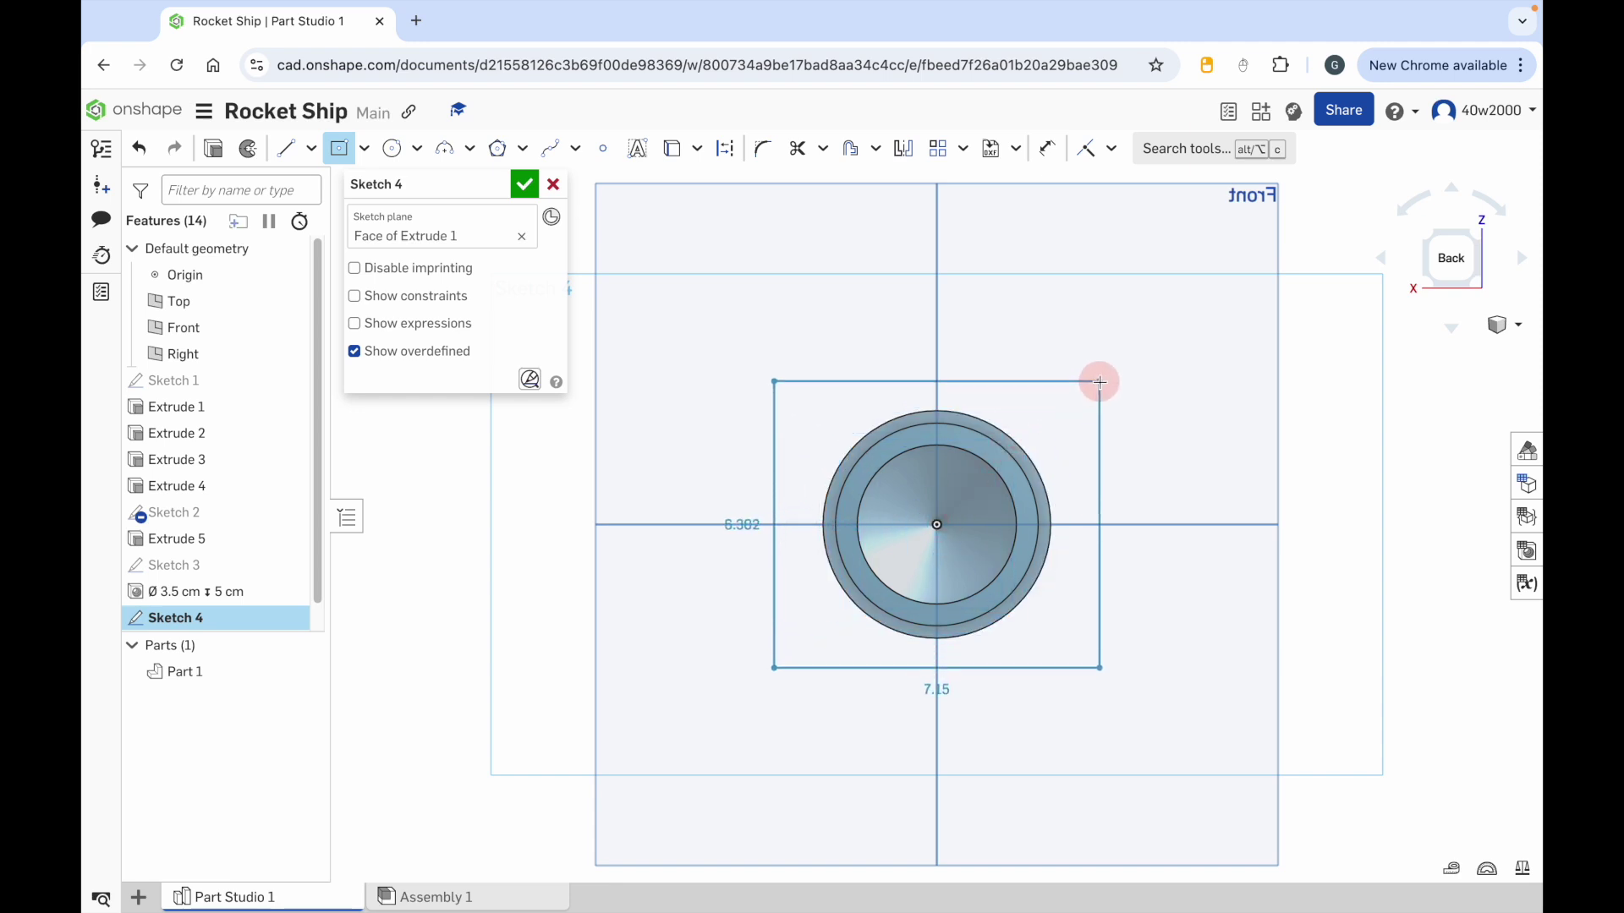
{"action": "left_click_drag", "start_coordinate": [1099, 382], "coordinate": [1100, 382]}
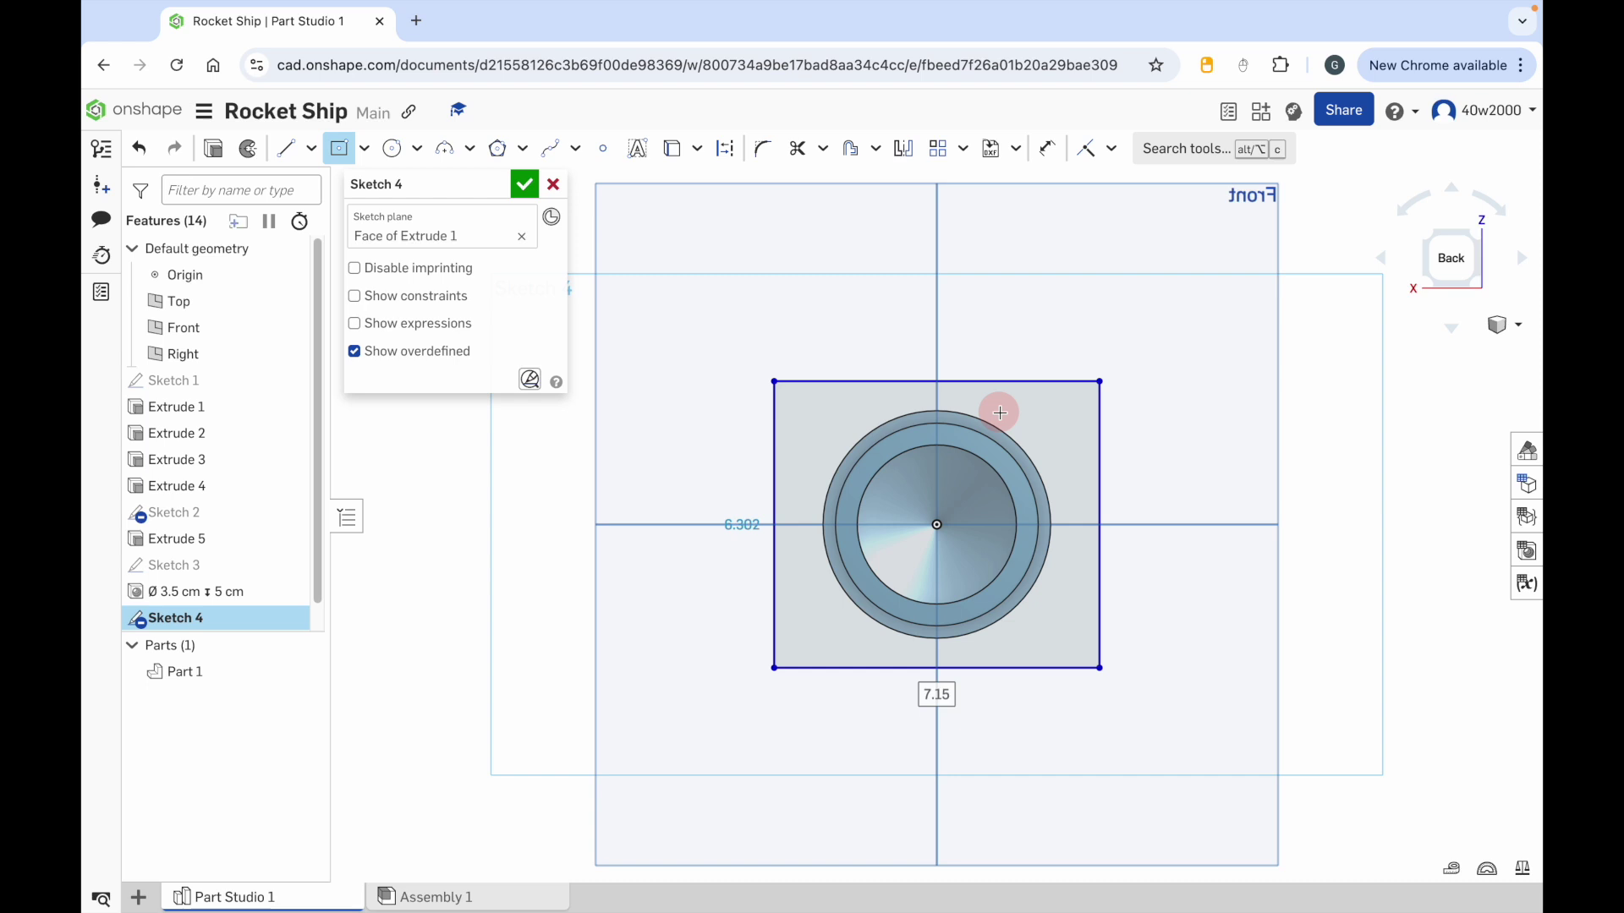
Step: Dimension the rectangle's width to 5 cm
{"action": "left_click", "coordinate": [1050, 152]}
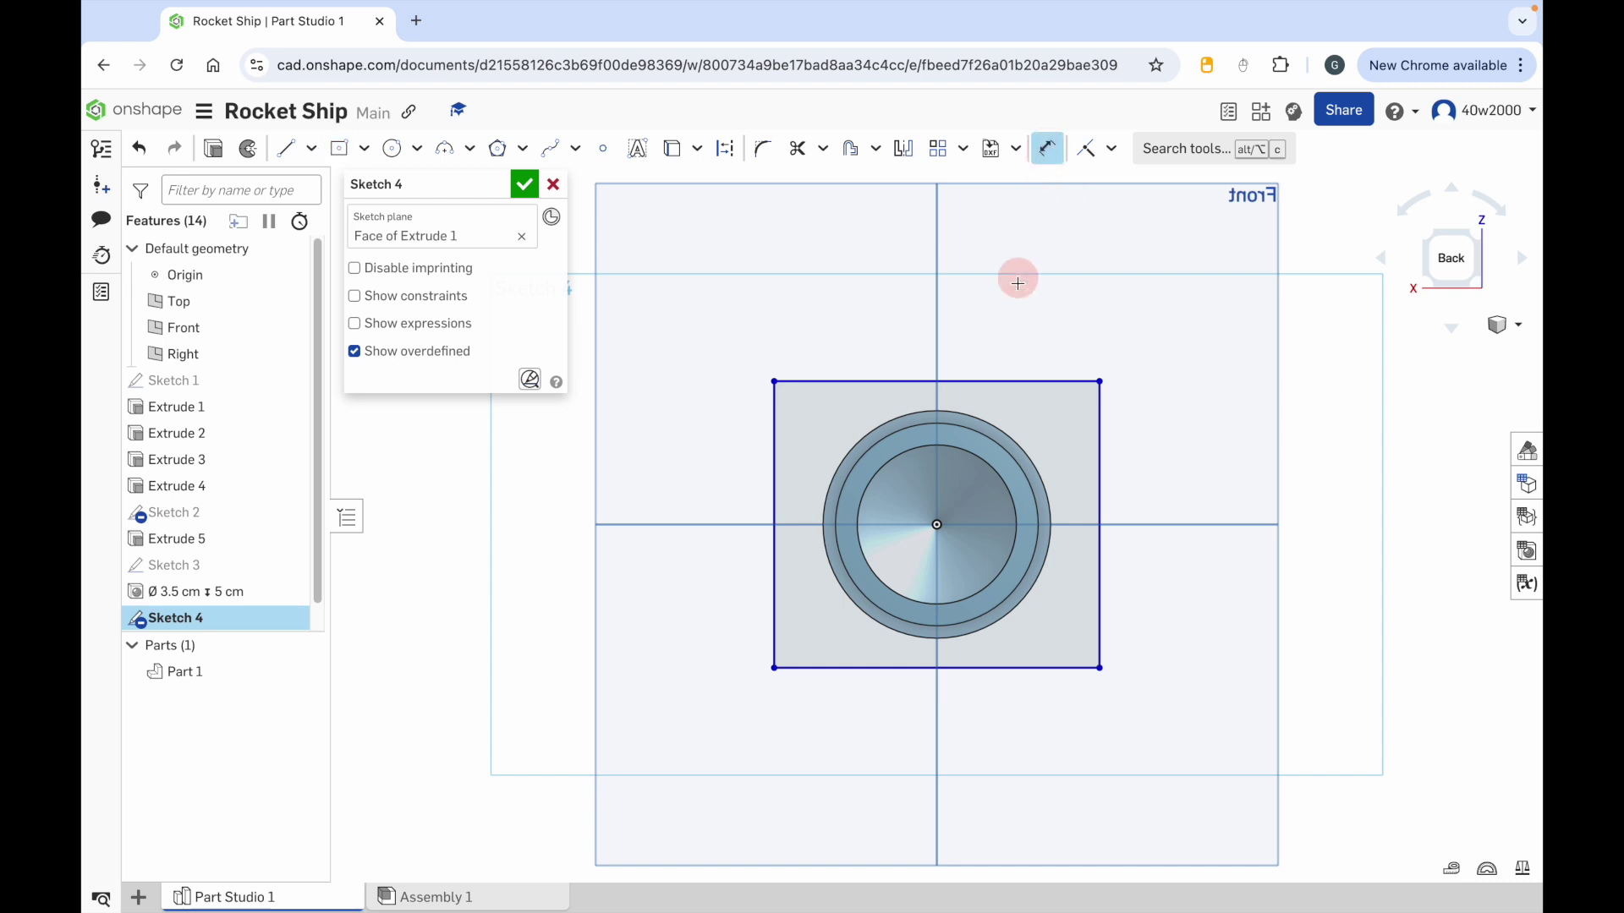
{"action": "left_click", "coordinate": [1009, 381]}
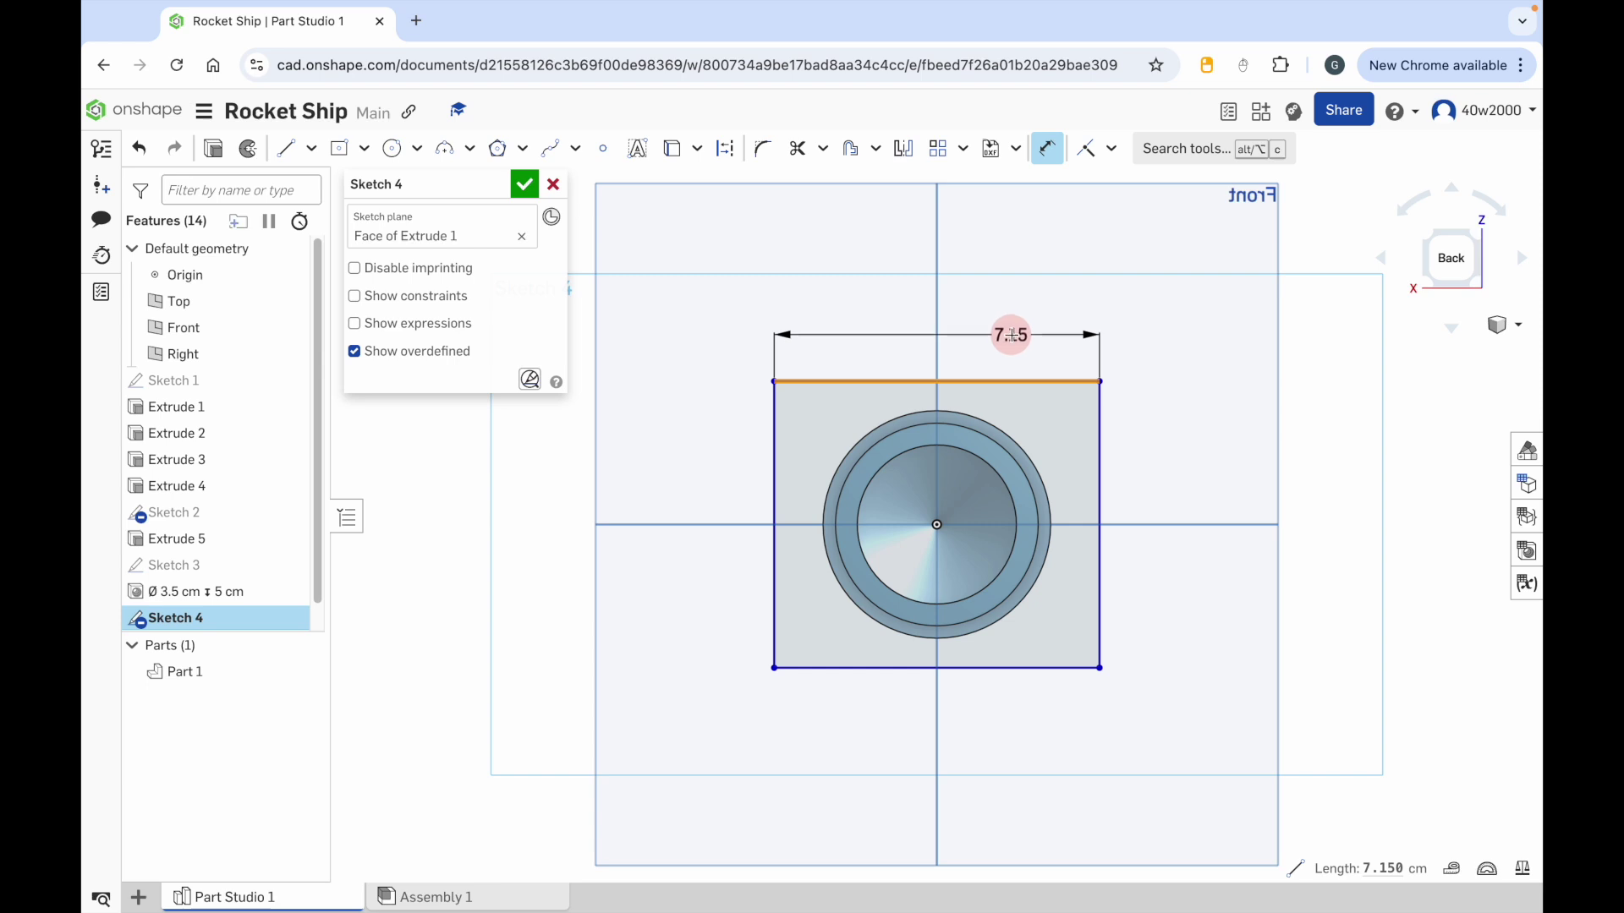
{"action": "left_click", "coordinate": [1011, 334]}
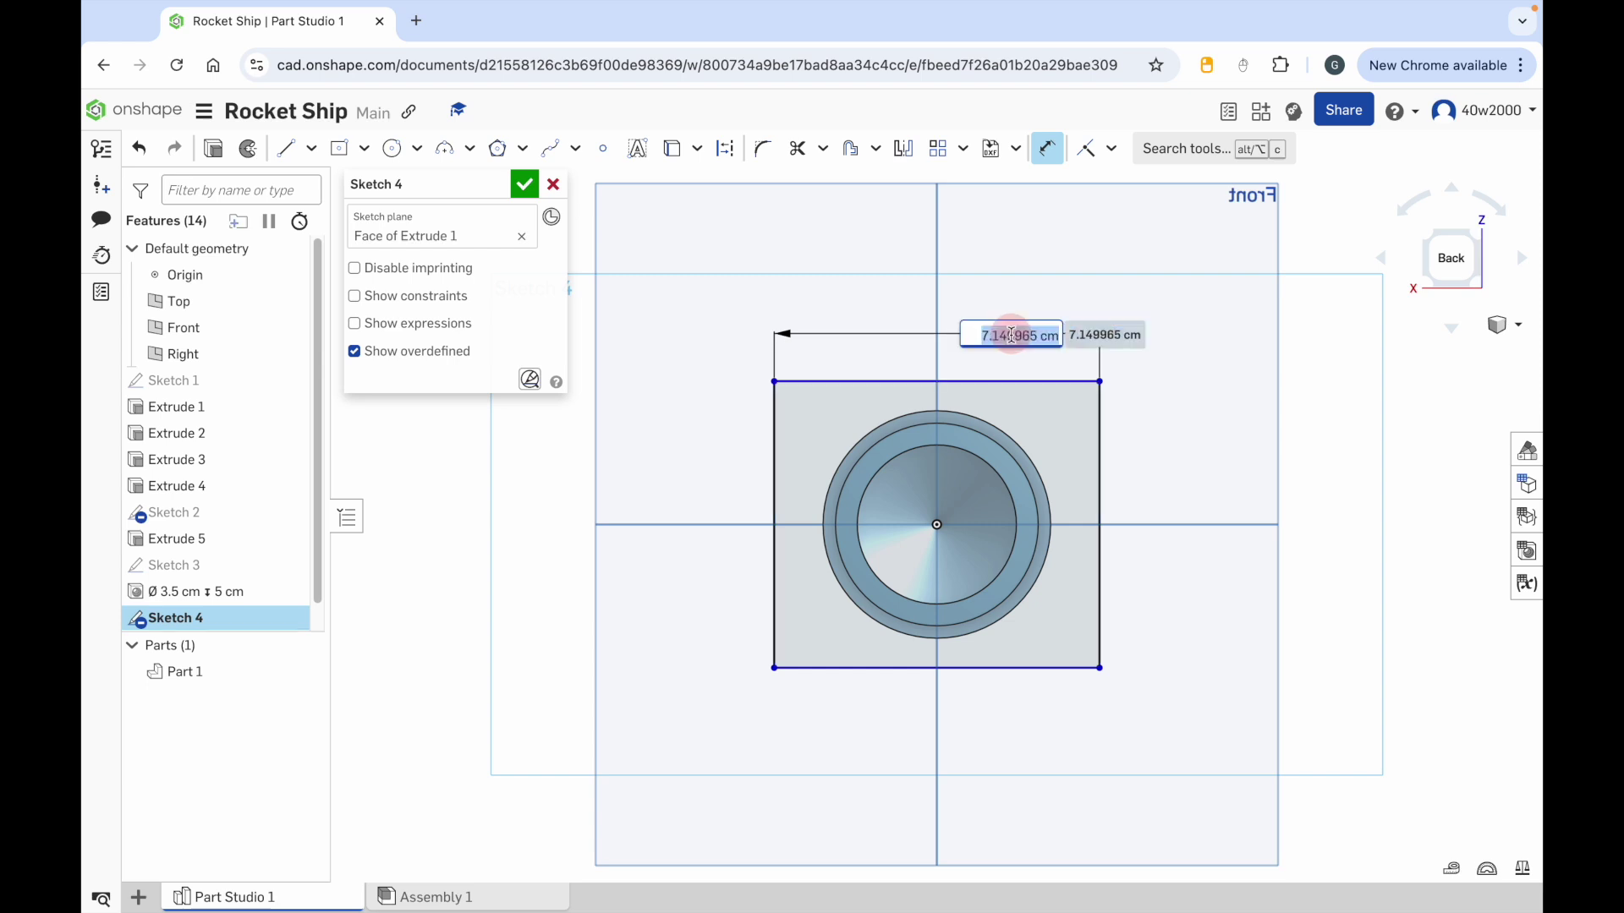
{"action": "type", "text": "5"}
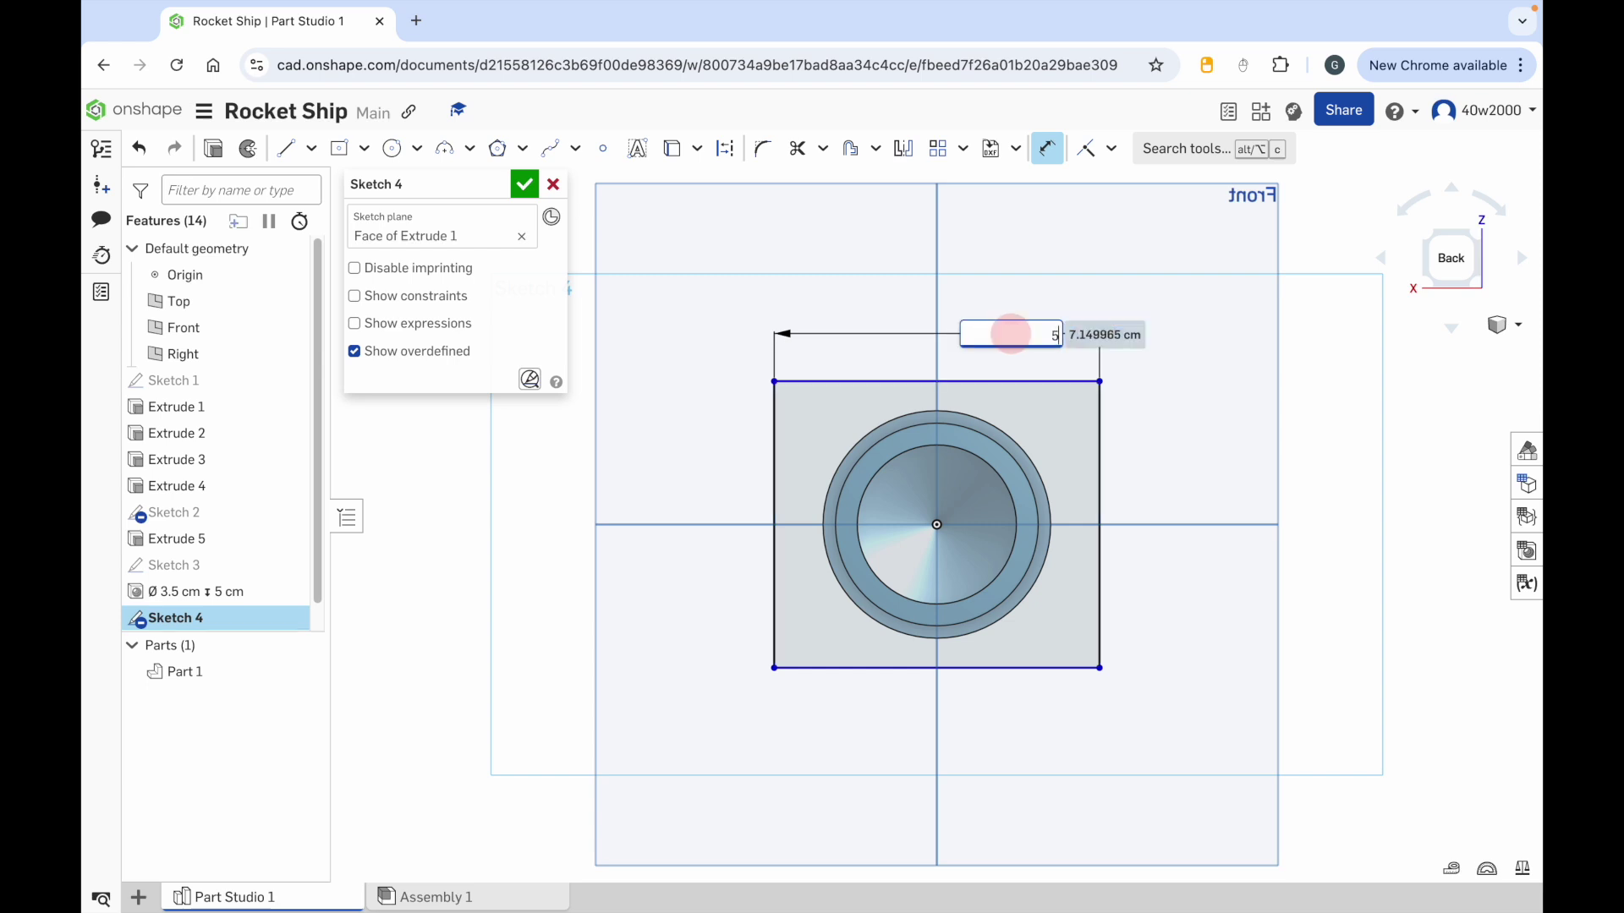
{"action": "key", "text": "Return"}
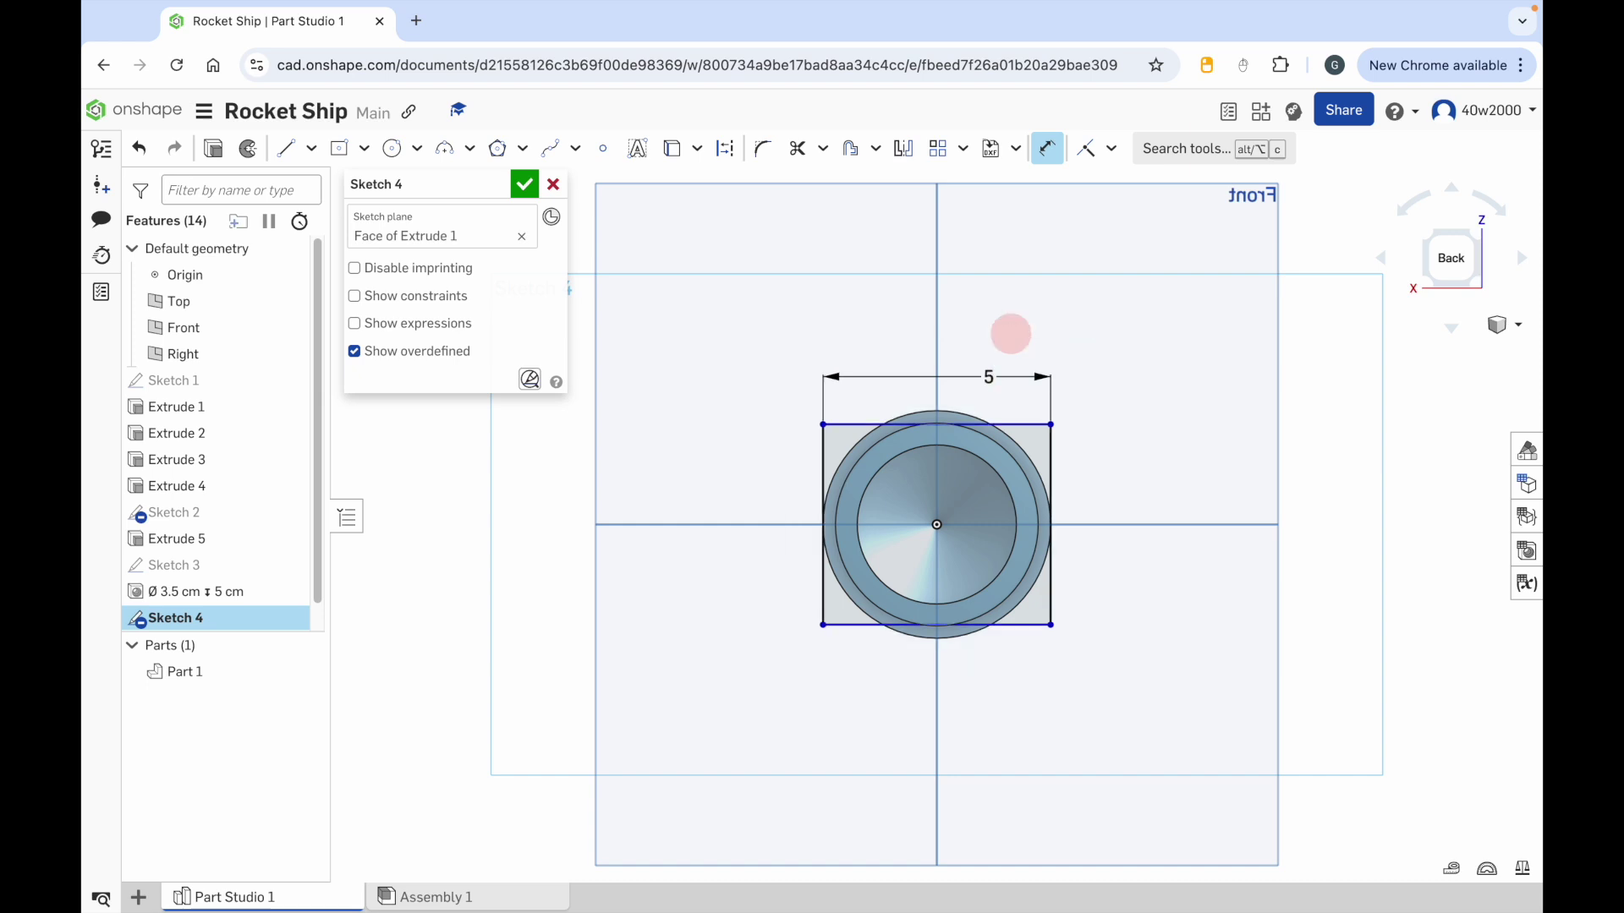
Step: Dimension the rectangle's height to 5 cm
{"action": "left_click", "coordinate": [1052, 461]}
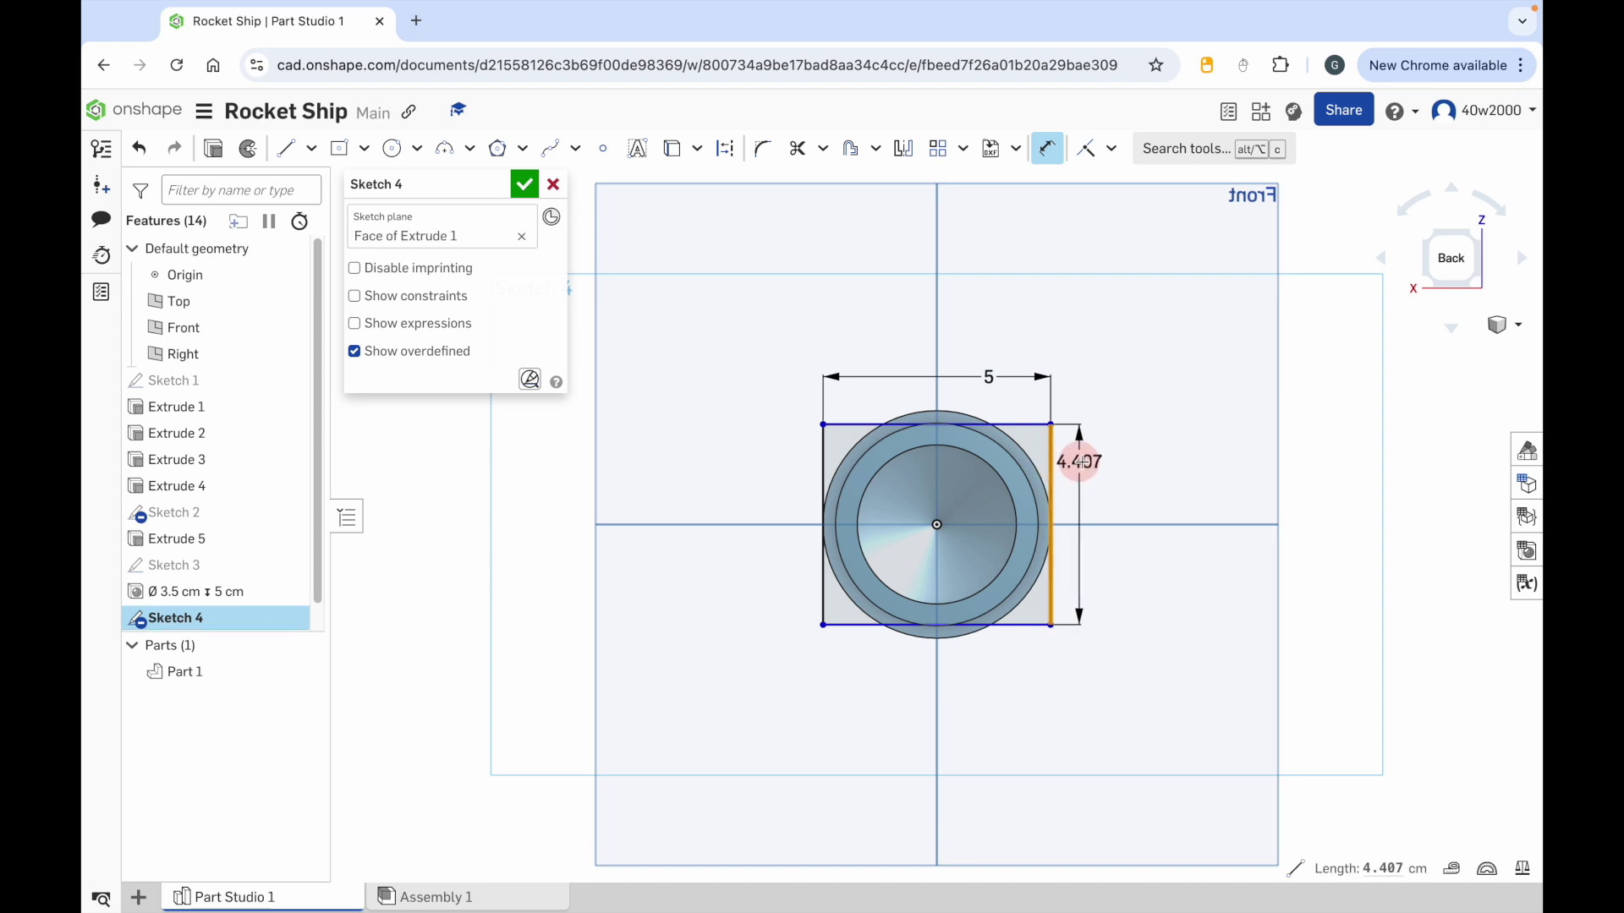
{"action": "left_click", "coordinate": [1098, 461]}
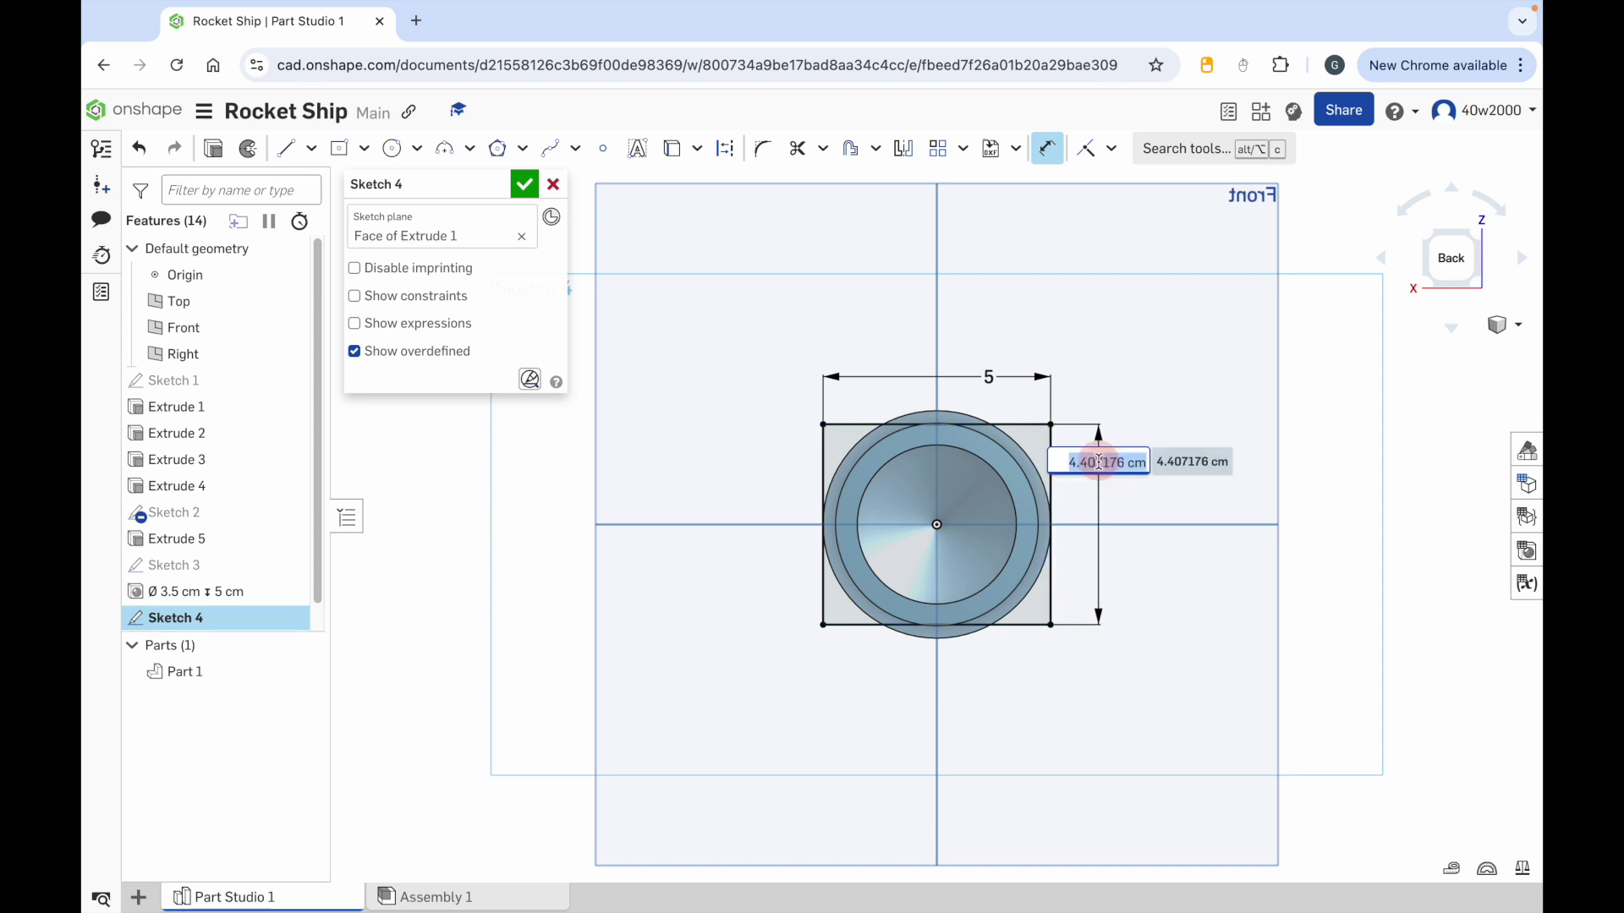
{"action": "type", "text": "5"}
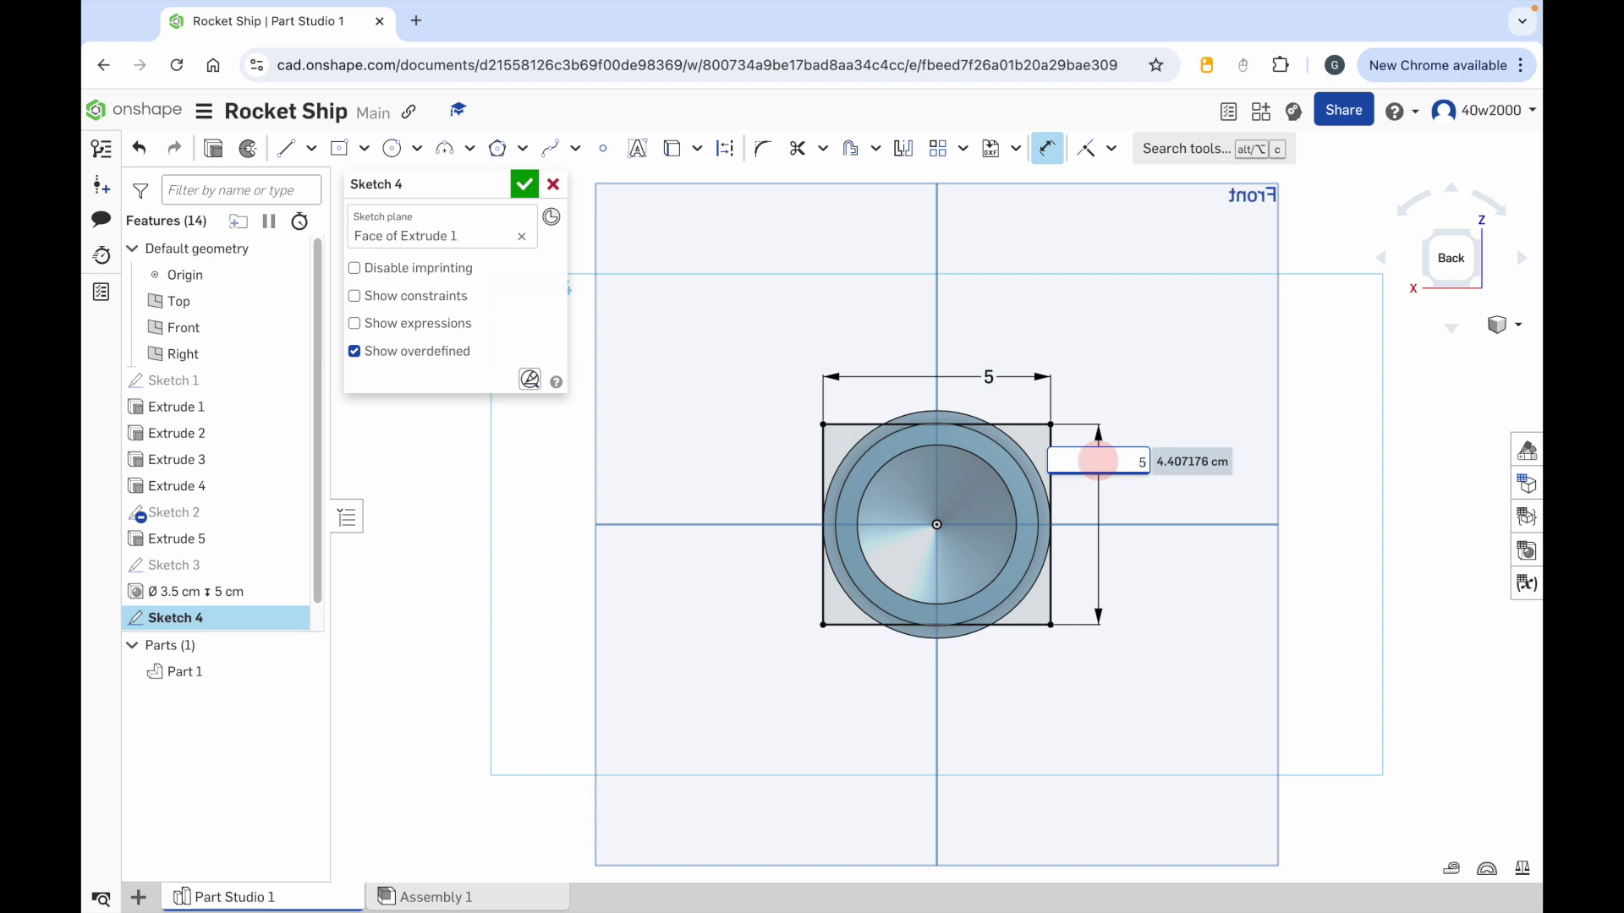
{"action": "key", "text": "Return"}
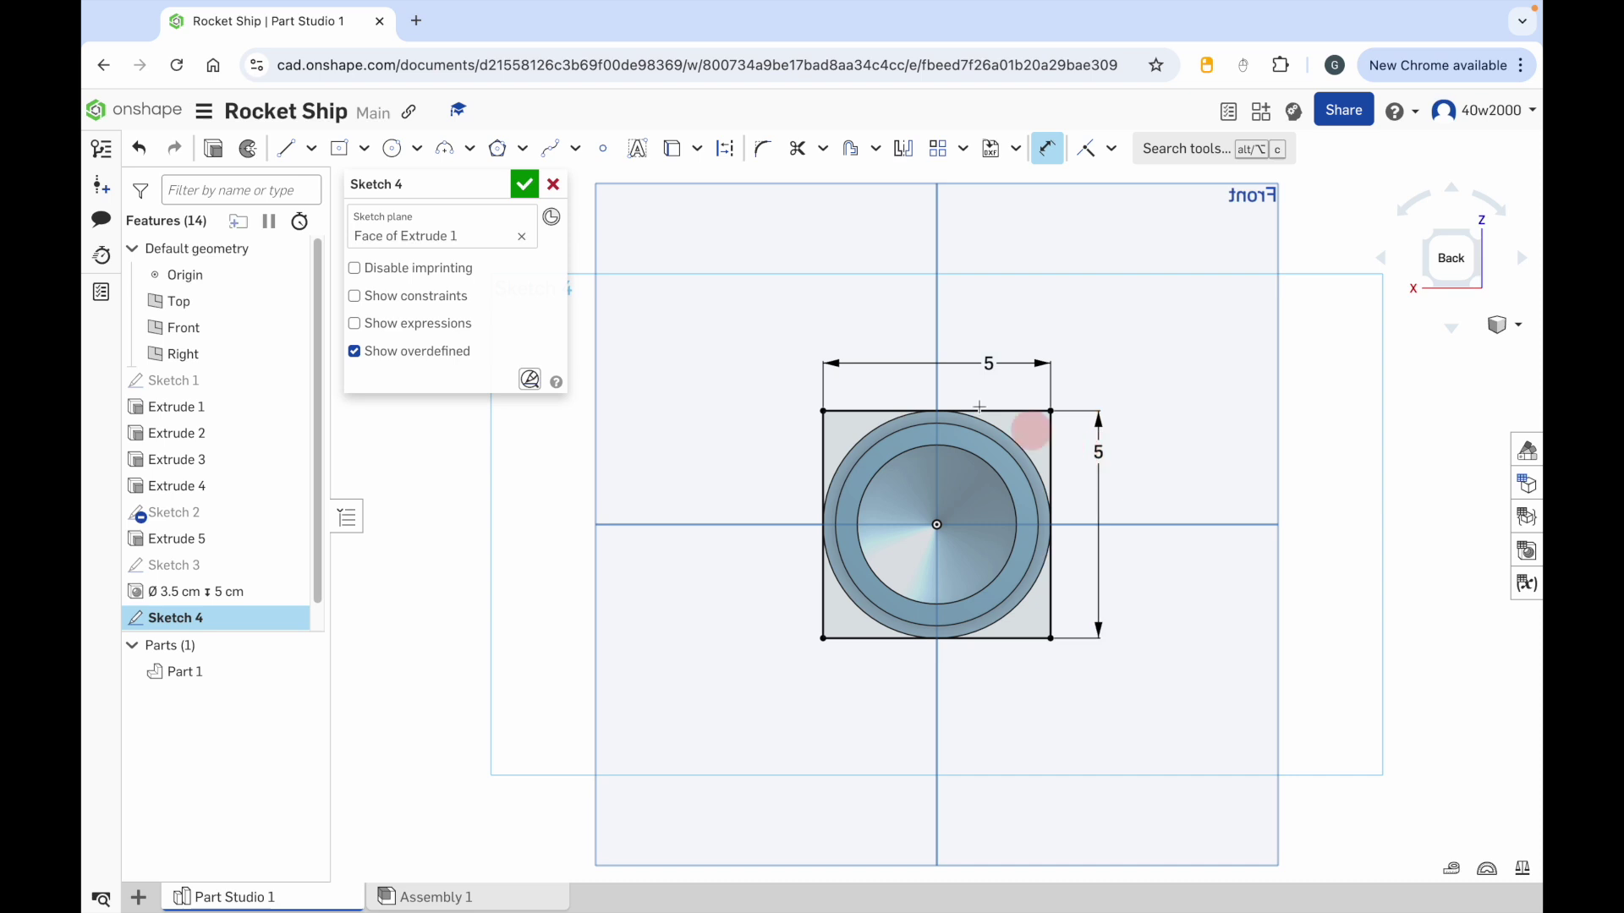
Step: Draw a center point circle about 2.07 cm in diameter on the square's upper-left corner, reaching the body's outer edge
{"action": "left_click", "coordinate": [420, 152]}
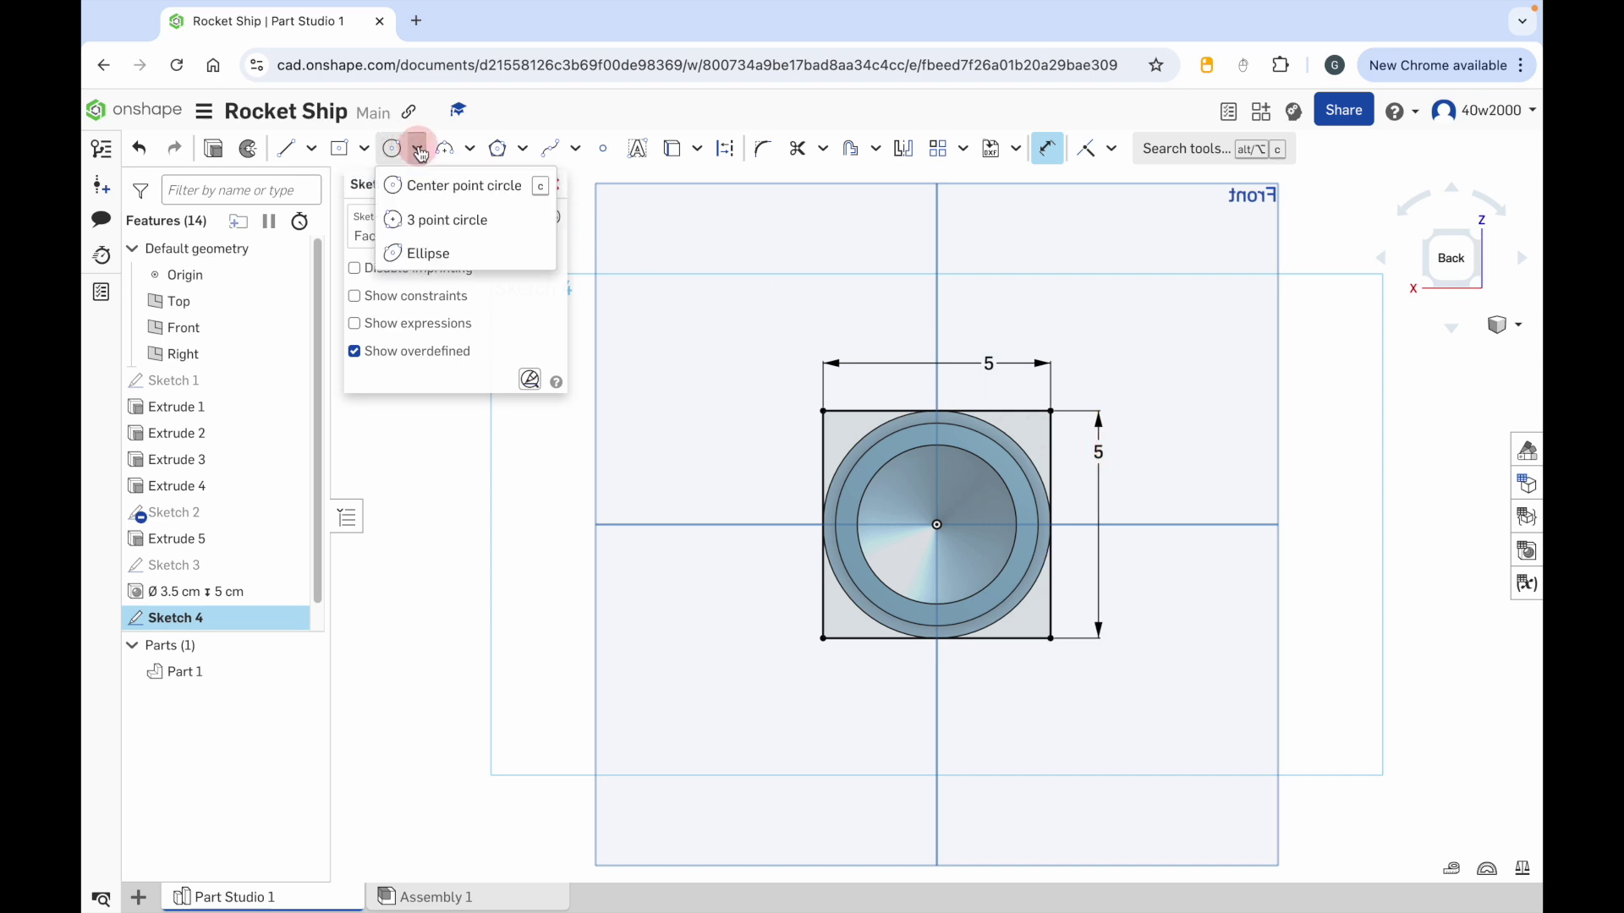
{"action": "left_click", "coordinate": [436, 182]}
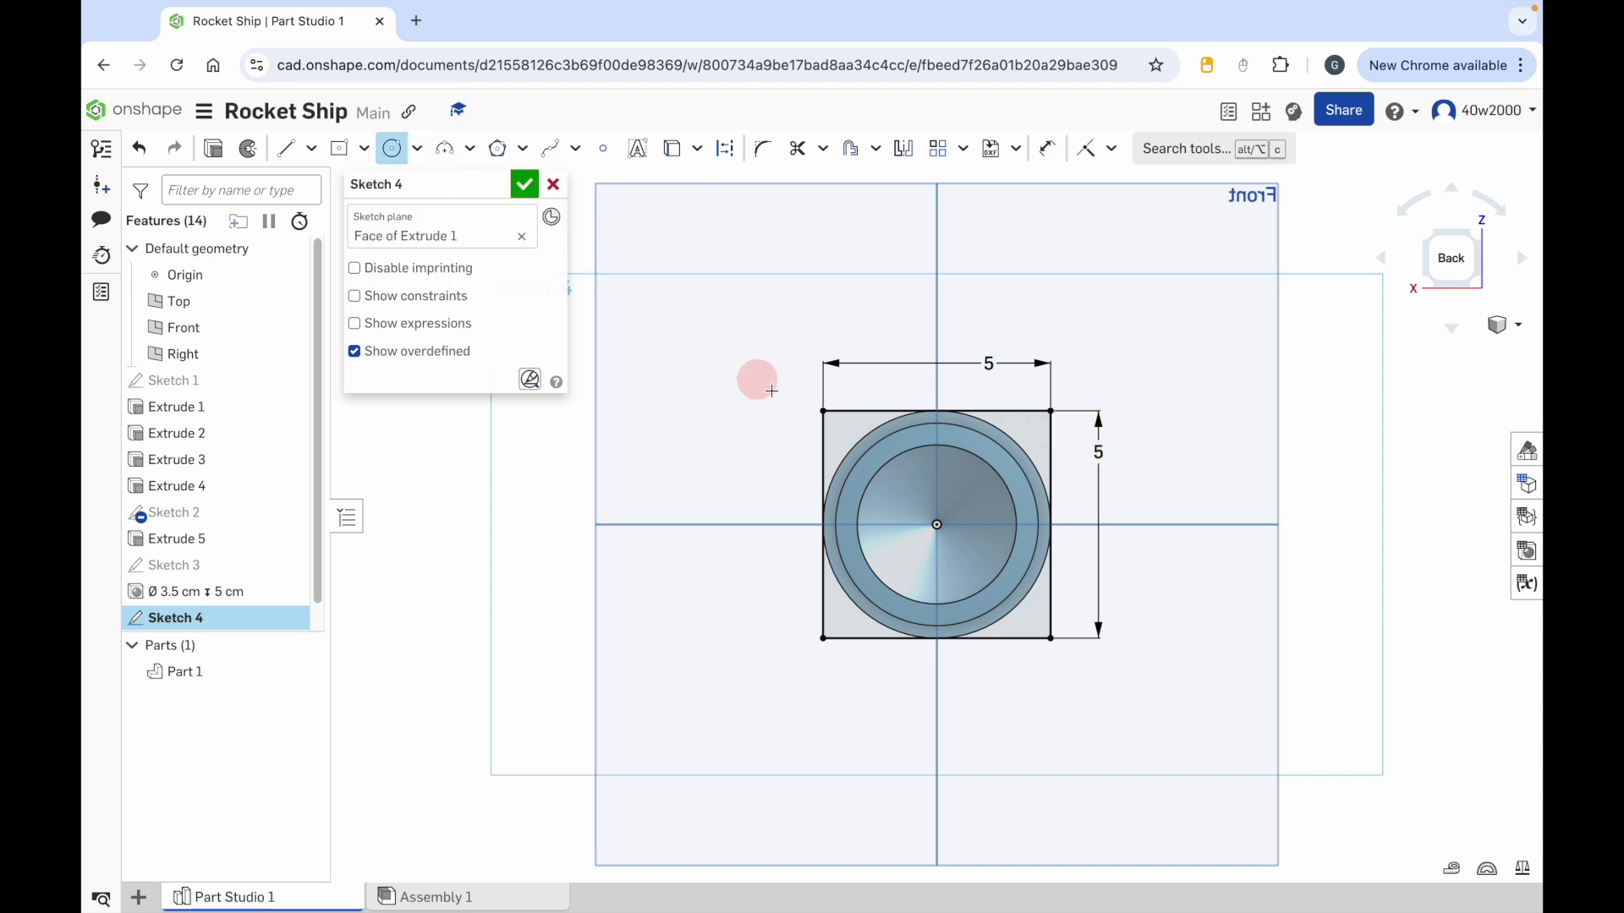
{"action": "left_click", "coordinate": [822, 411]}
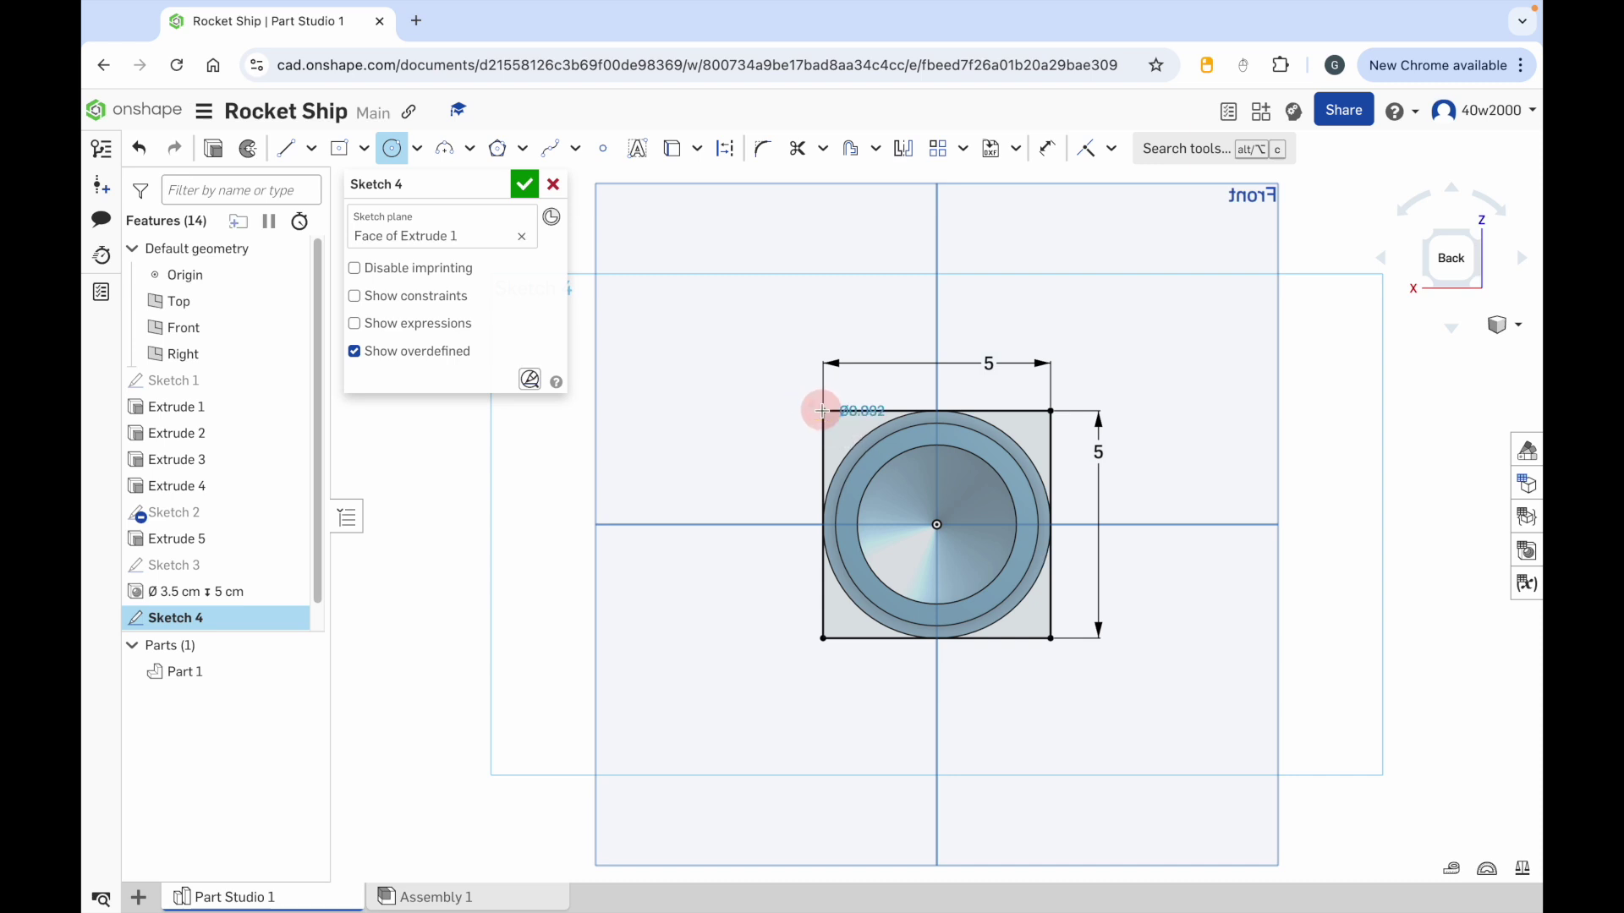
{"action": "left_click", "coordinate": [857, 440]}
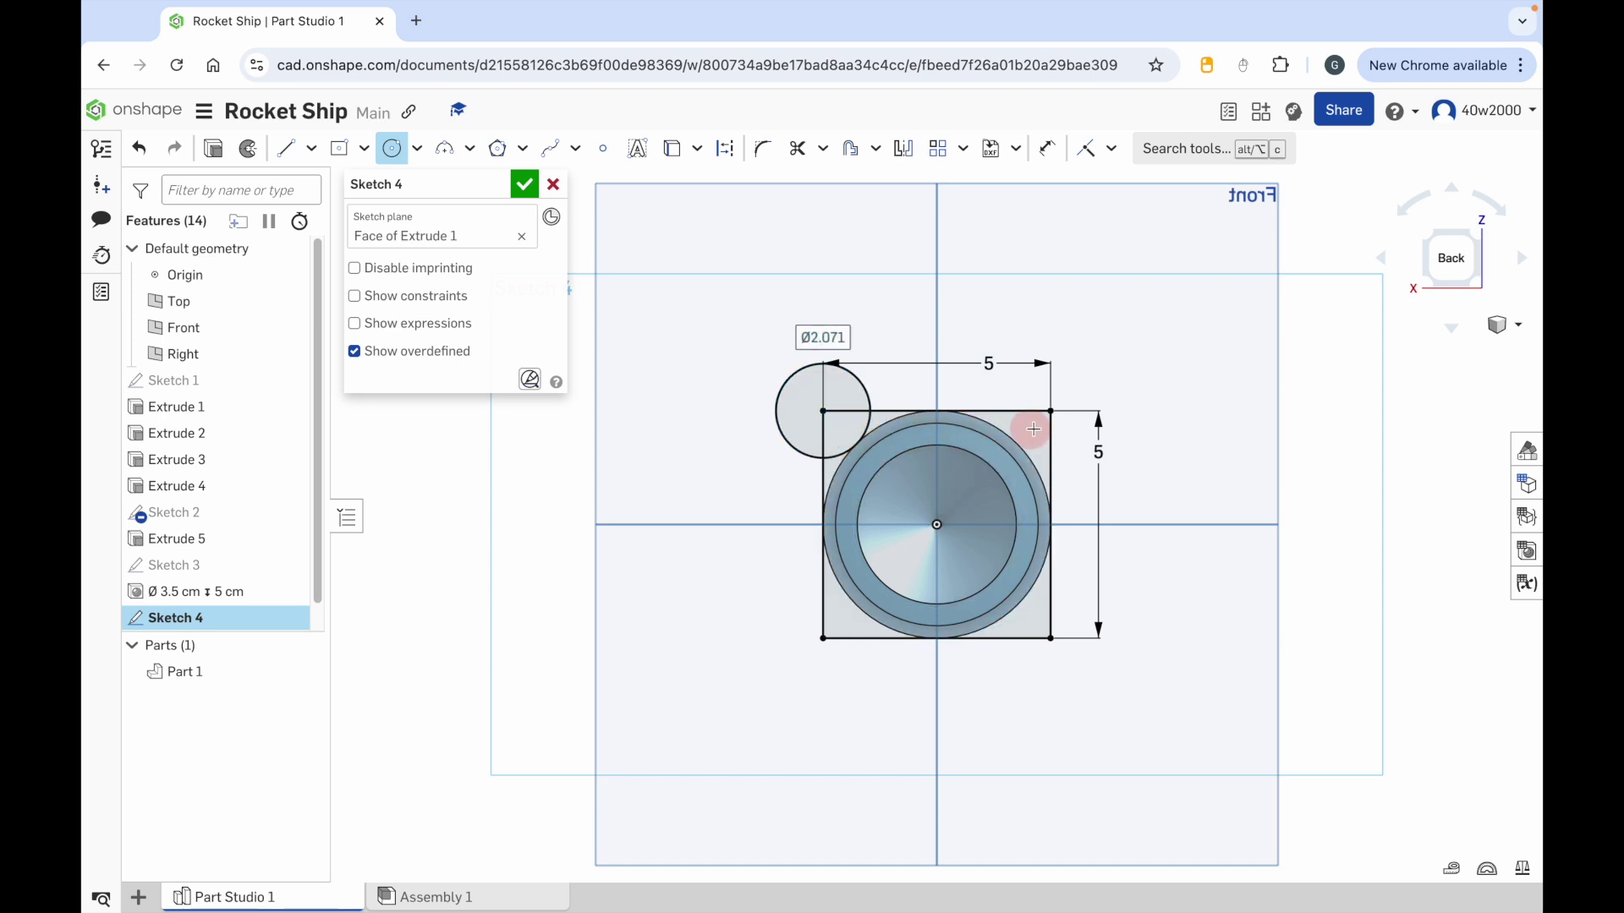
Step: Draw center point circles about 2 cm in diameter on the square's other three corners
{"action": "left_click", "coordinate": [1052, 412]}
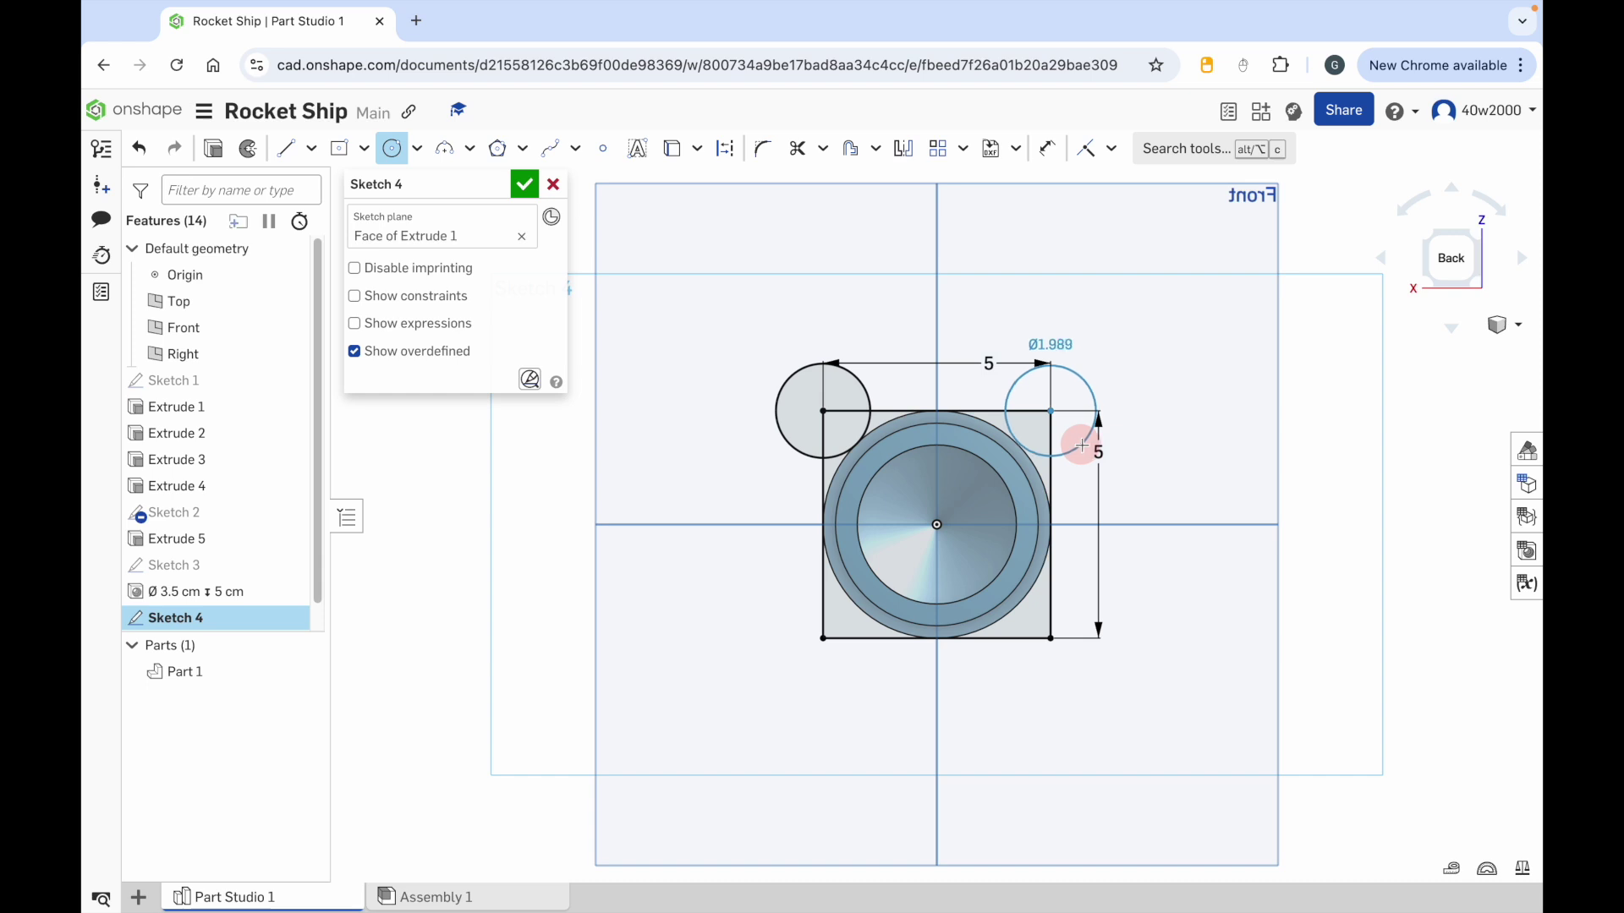
{"action": "left_click", "coordinate": [1082, 445]}
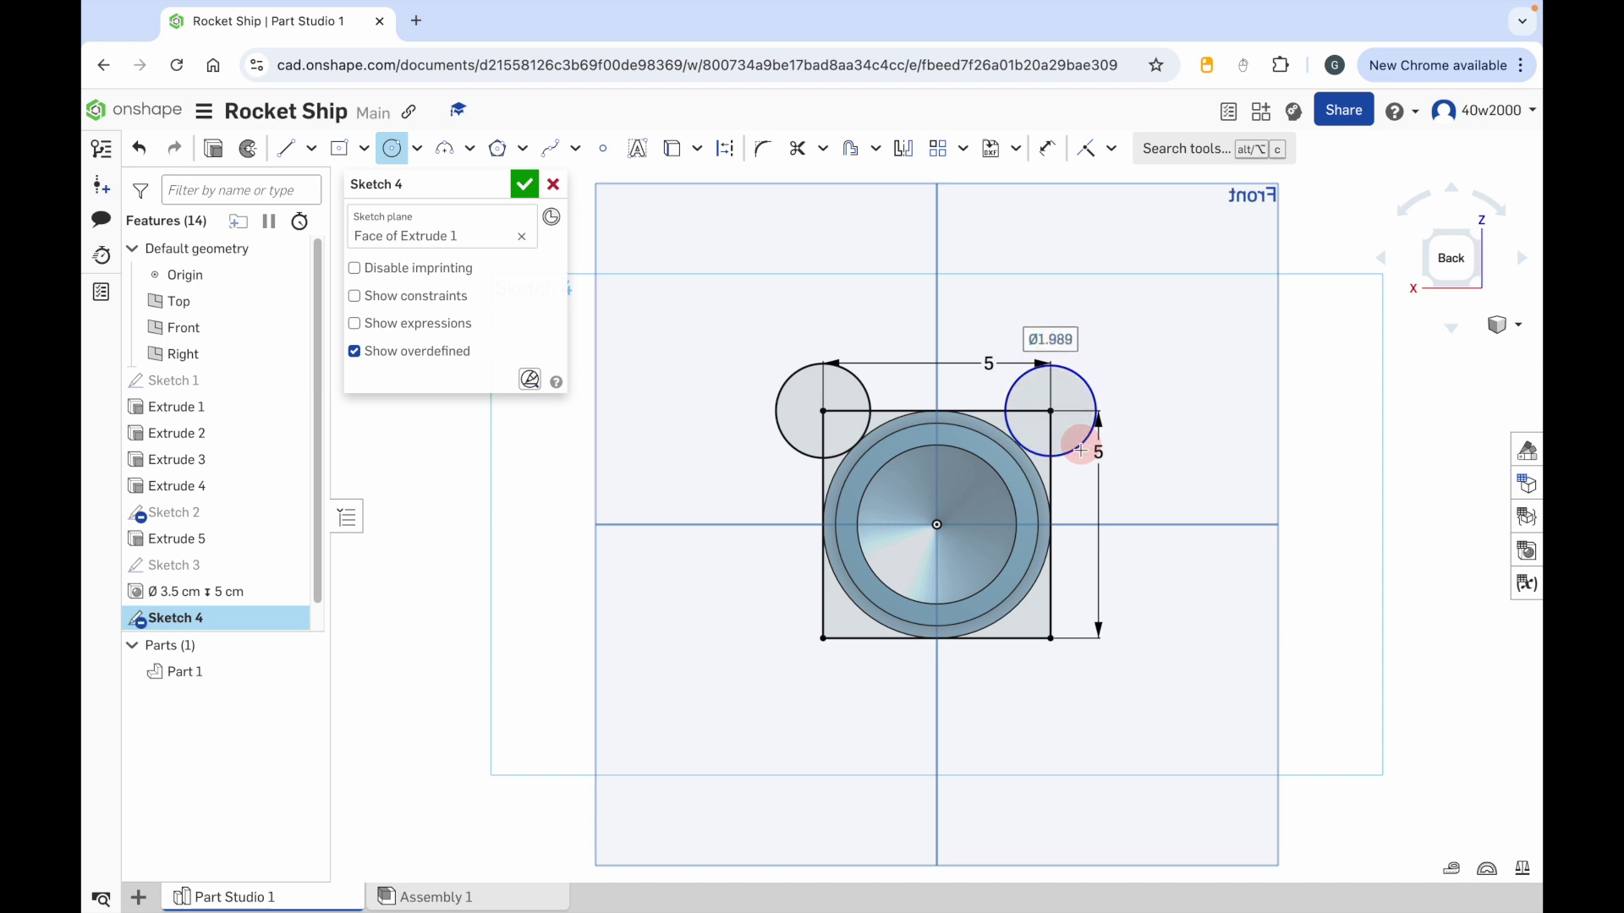
{"action": "left_click", "coordinate": [1050, 639]}
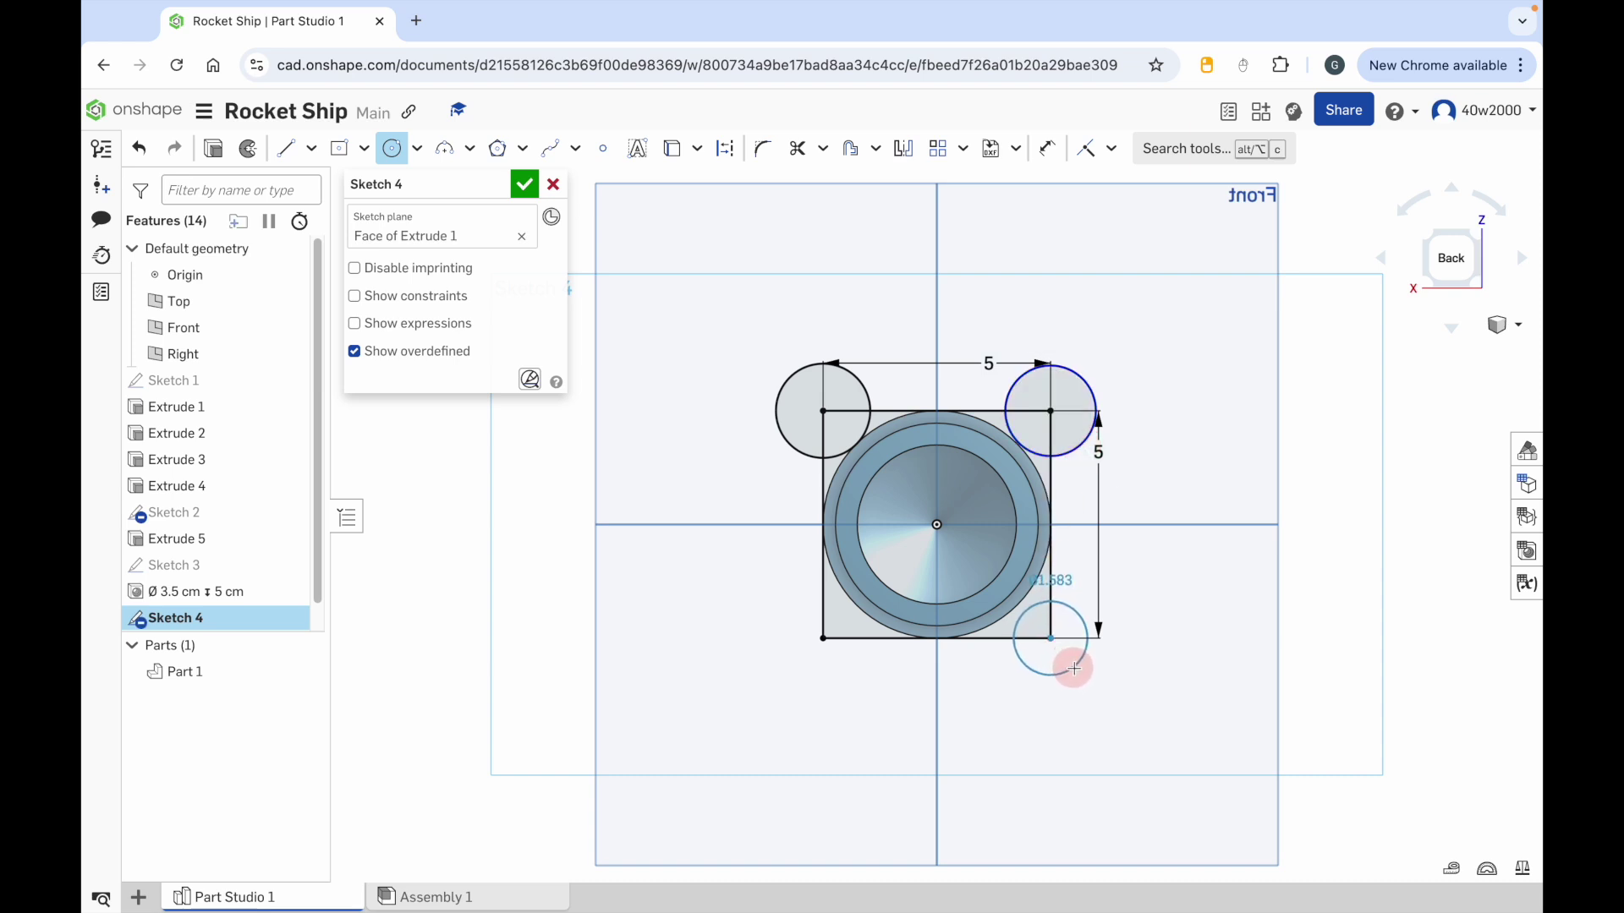
{"action": "left_click", "coordinate": [1080, 674]}
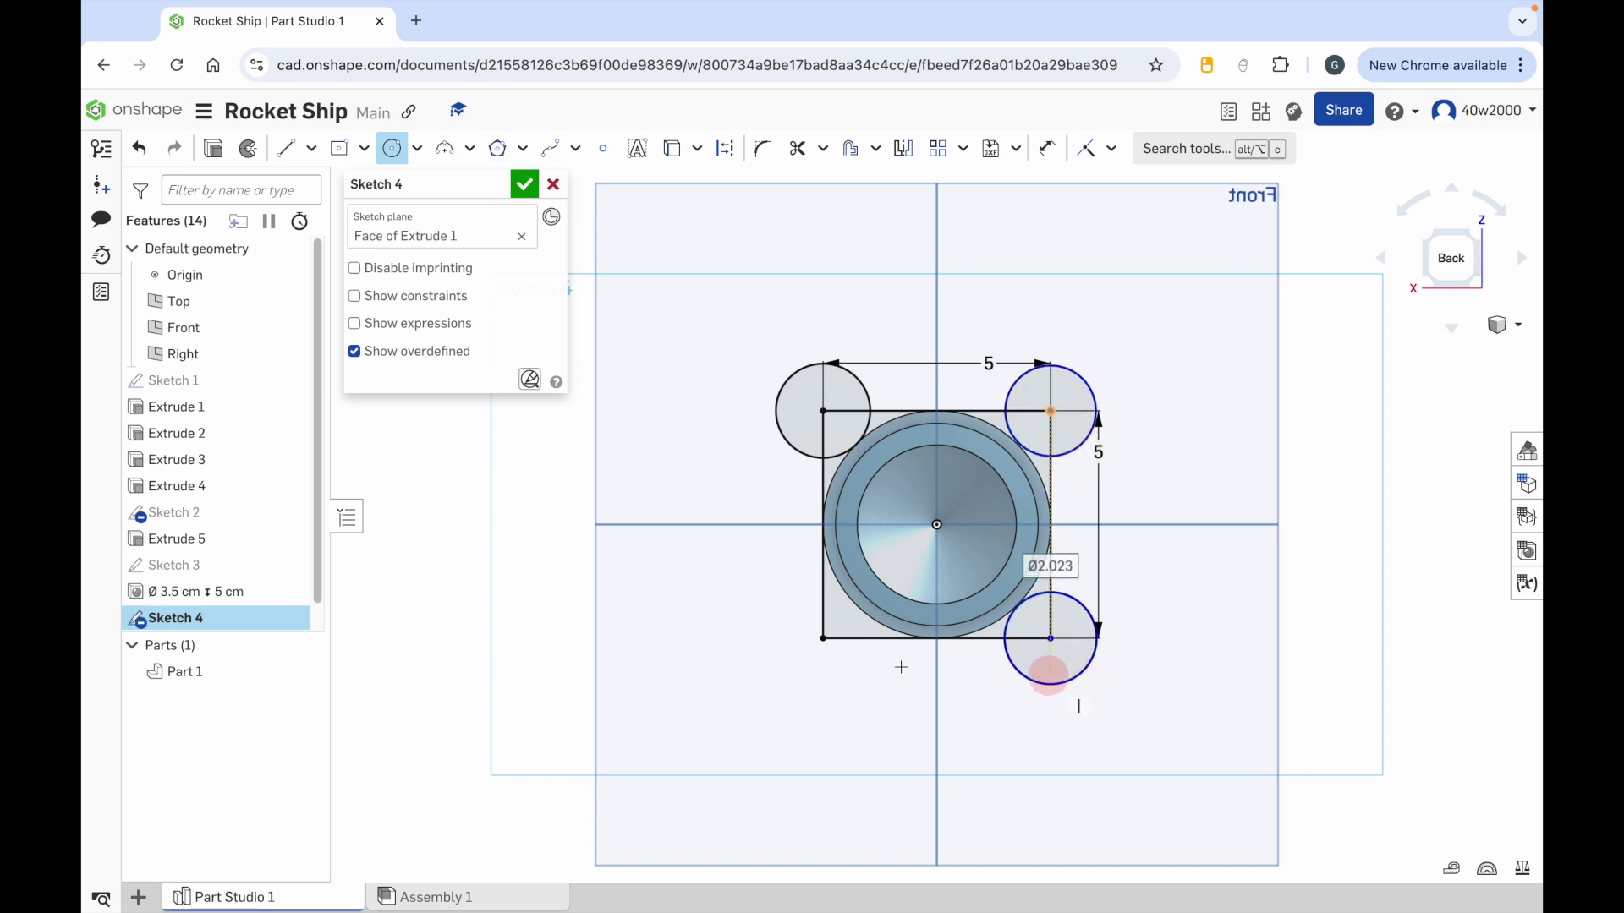
{"action": "left_click", "coordinate": [823, 639]}
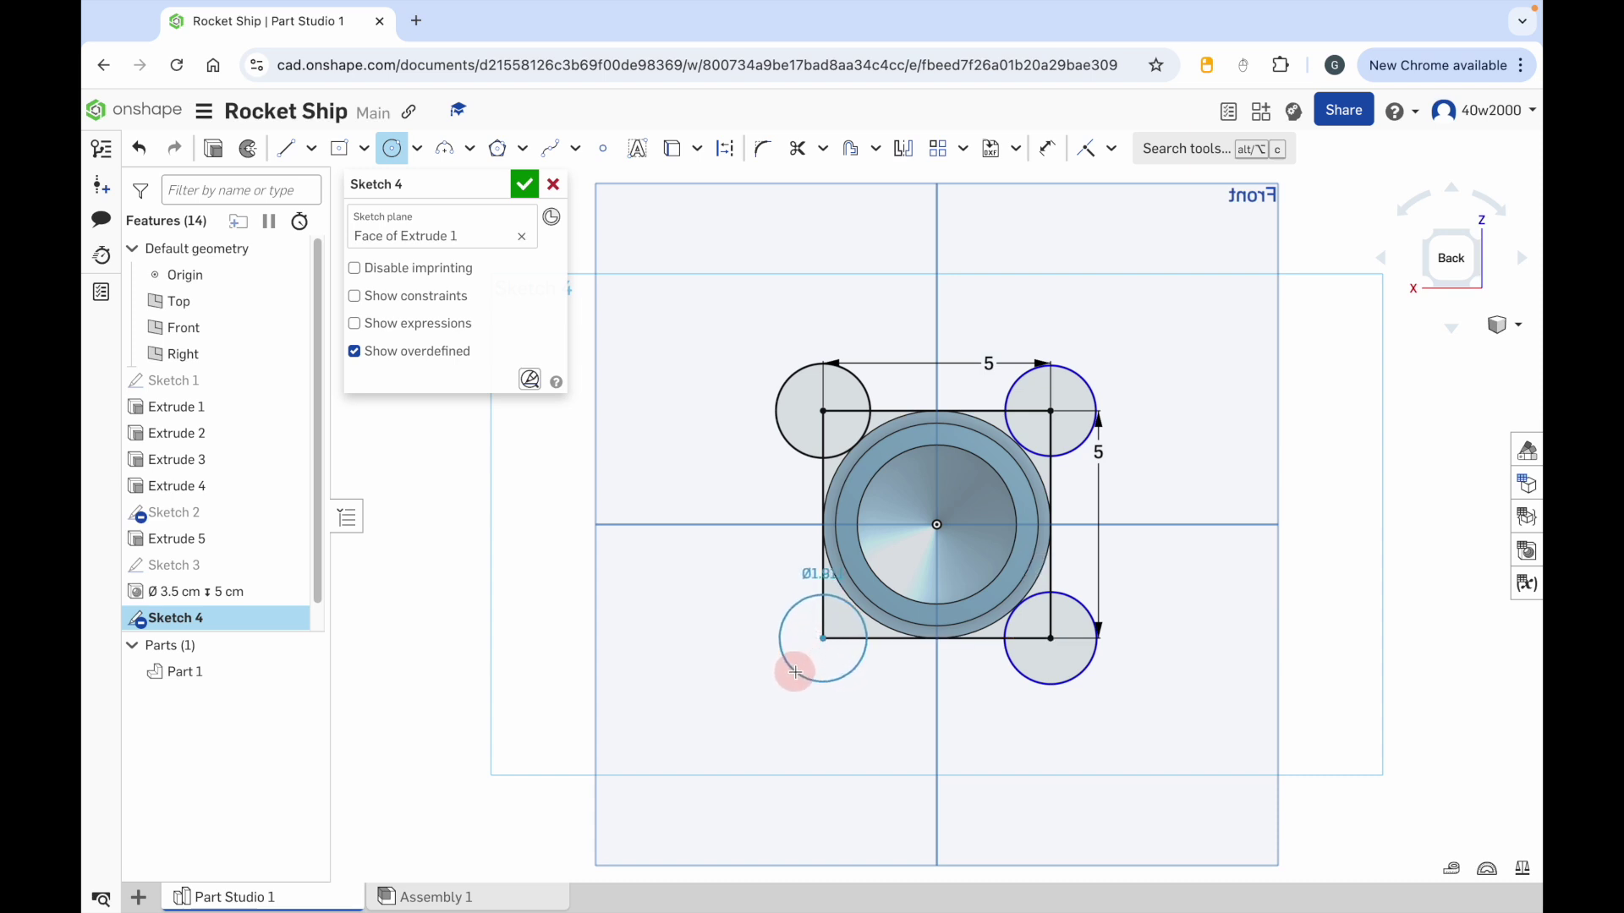
{"action": "left_click", "coordinate": [792, 675]}
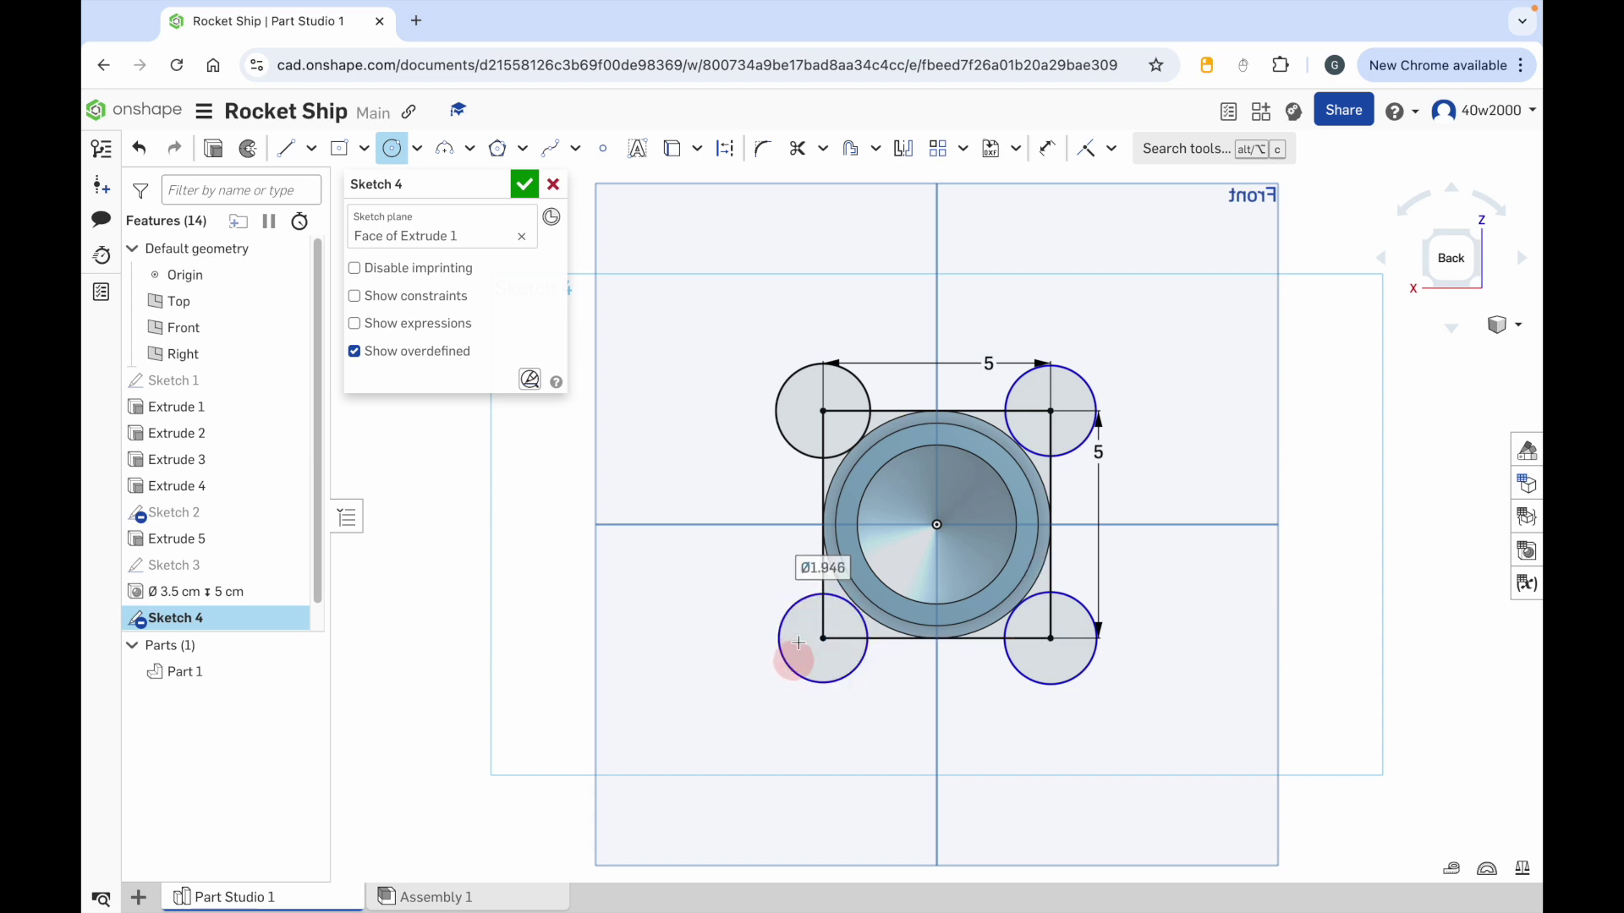
Step: Dimension the upper-left corner circle's diameter and copy its value
{"action": "left_click", "coordinate": [1048, 152]}
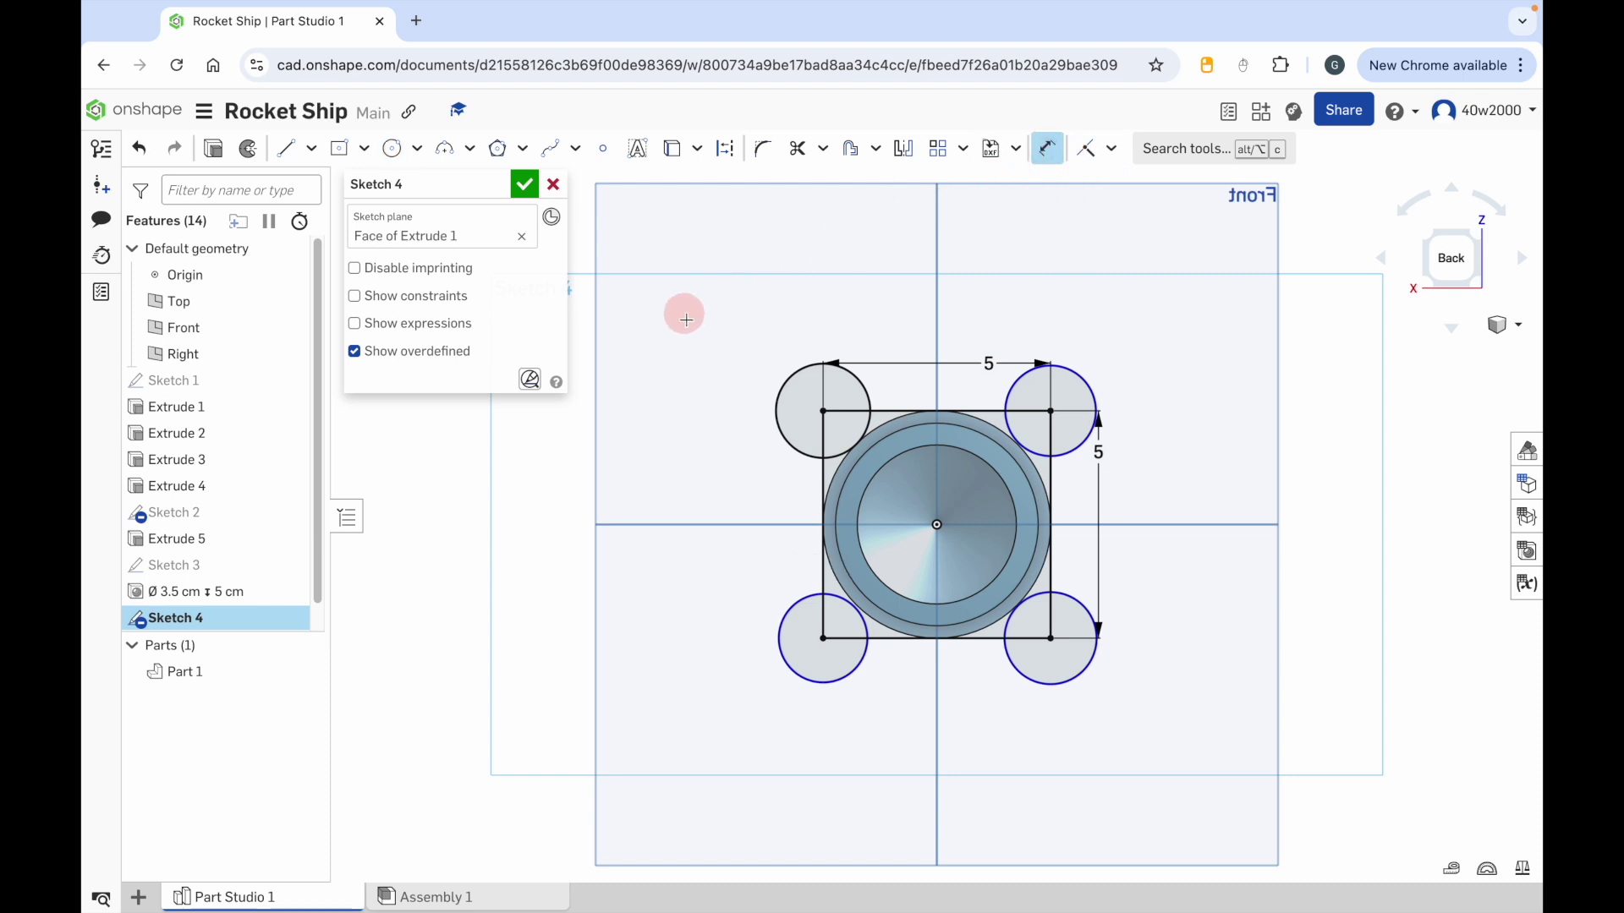
{"action": "left_click", "coordinate": [787, 382]}
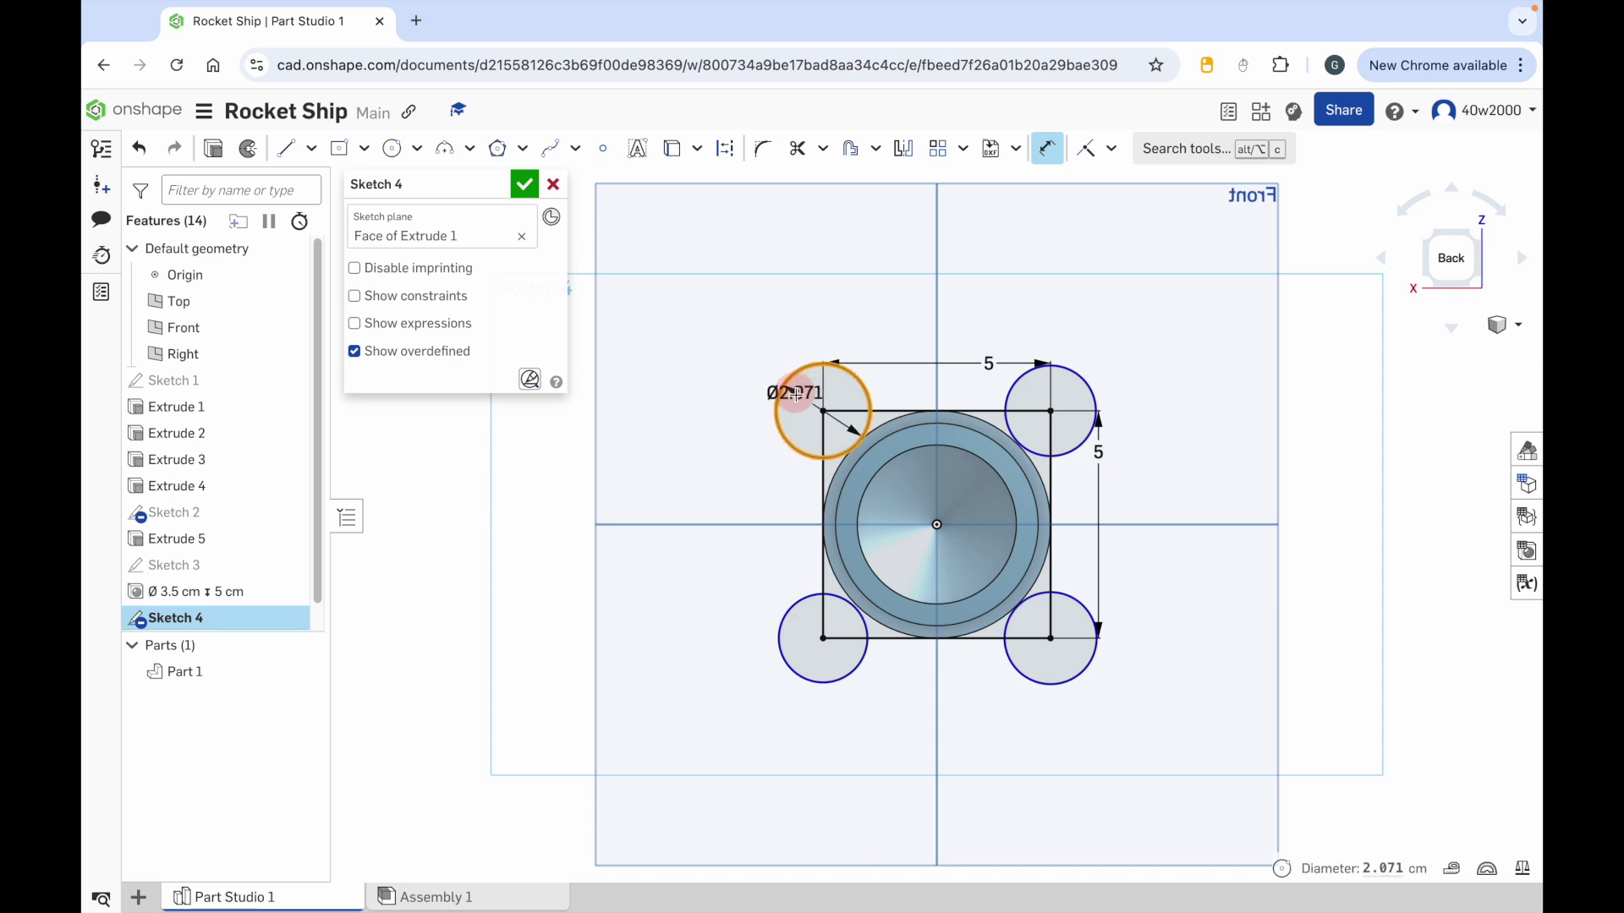
{"action": "left_click", "coordinate": [799, 403]}
{"action": "key", "text": "ctrl+c"}
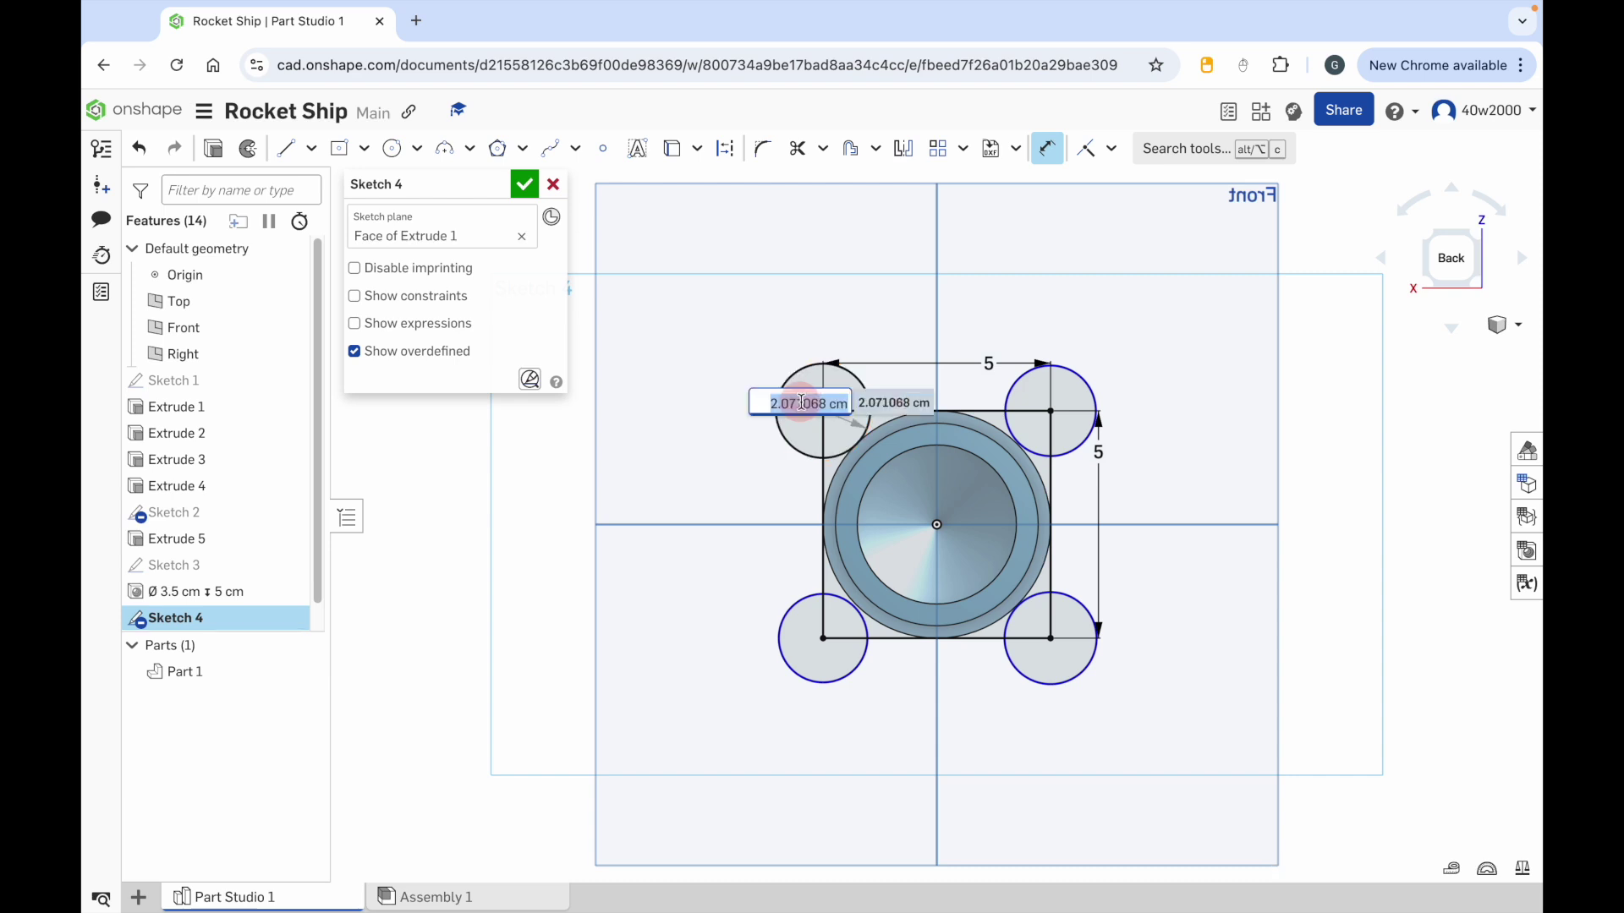
{"action": "left_click", "coordinate": [884, 340]}
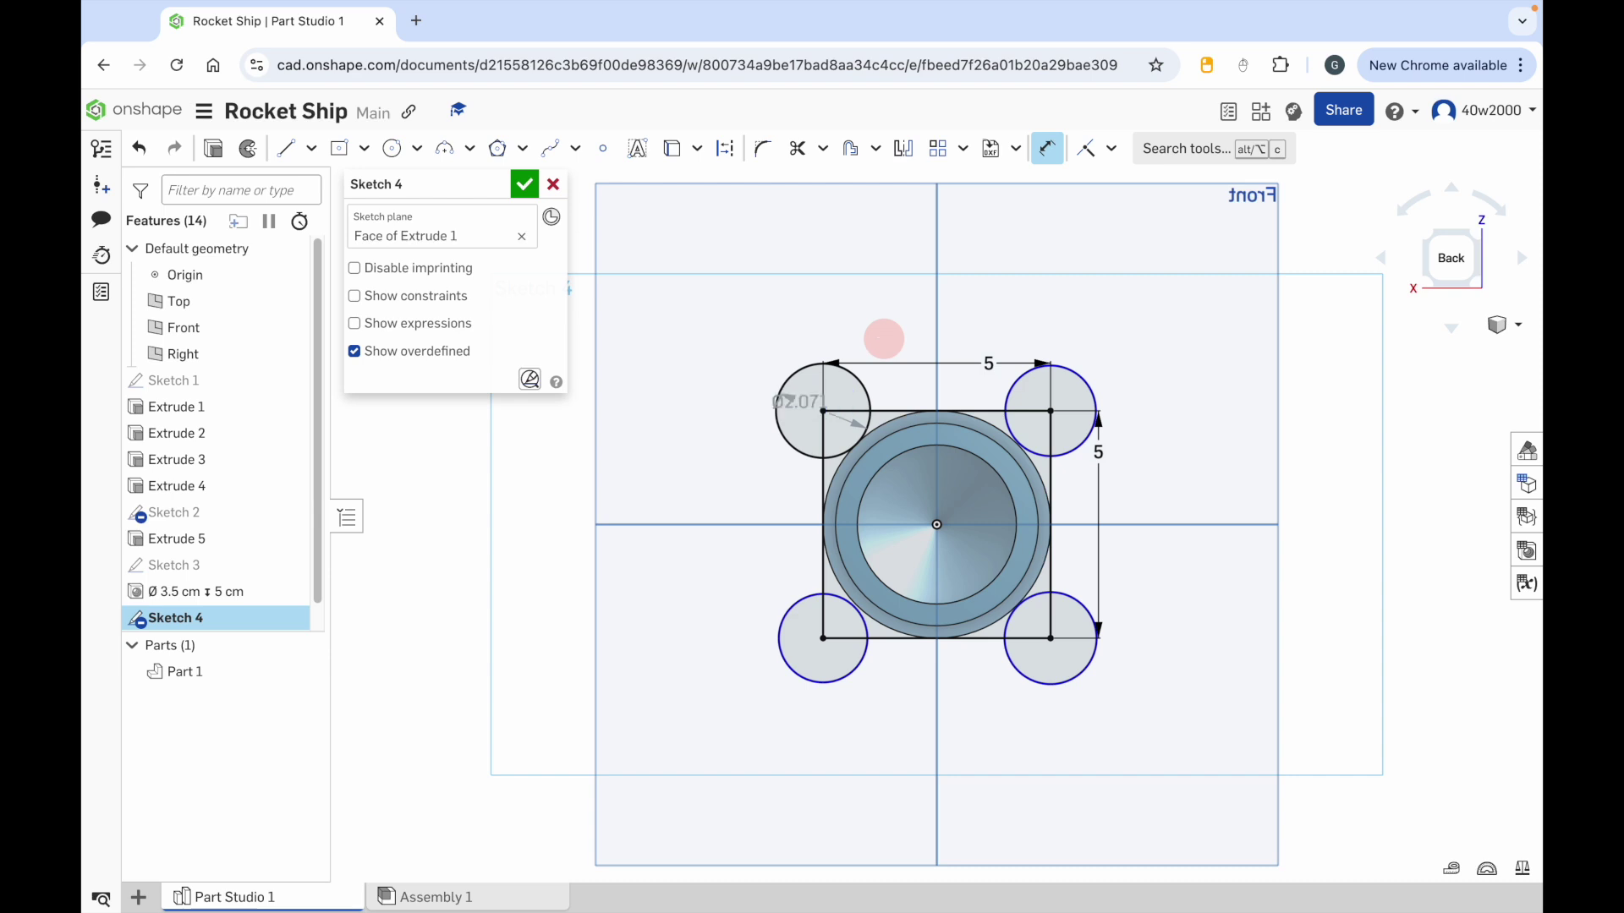
Step: Dimension the upper-right corner circle's diameter to the copied 2.071068 cm
{"action": "left_click", "coordinate": [1083, 380]}
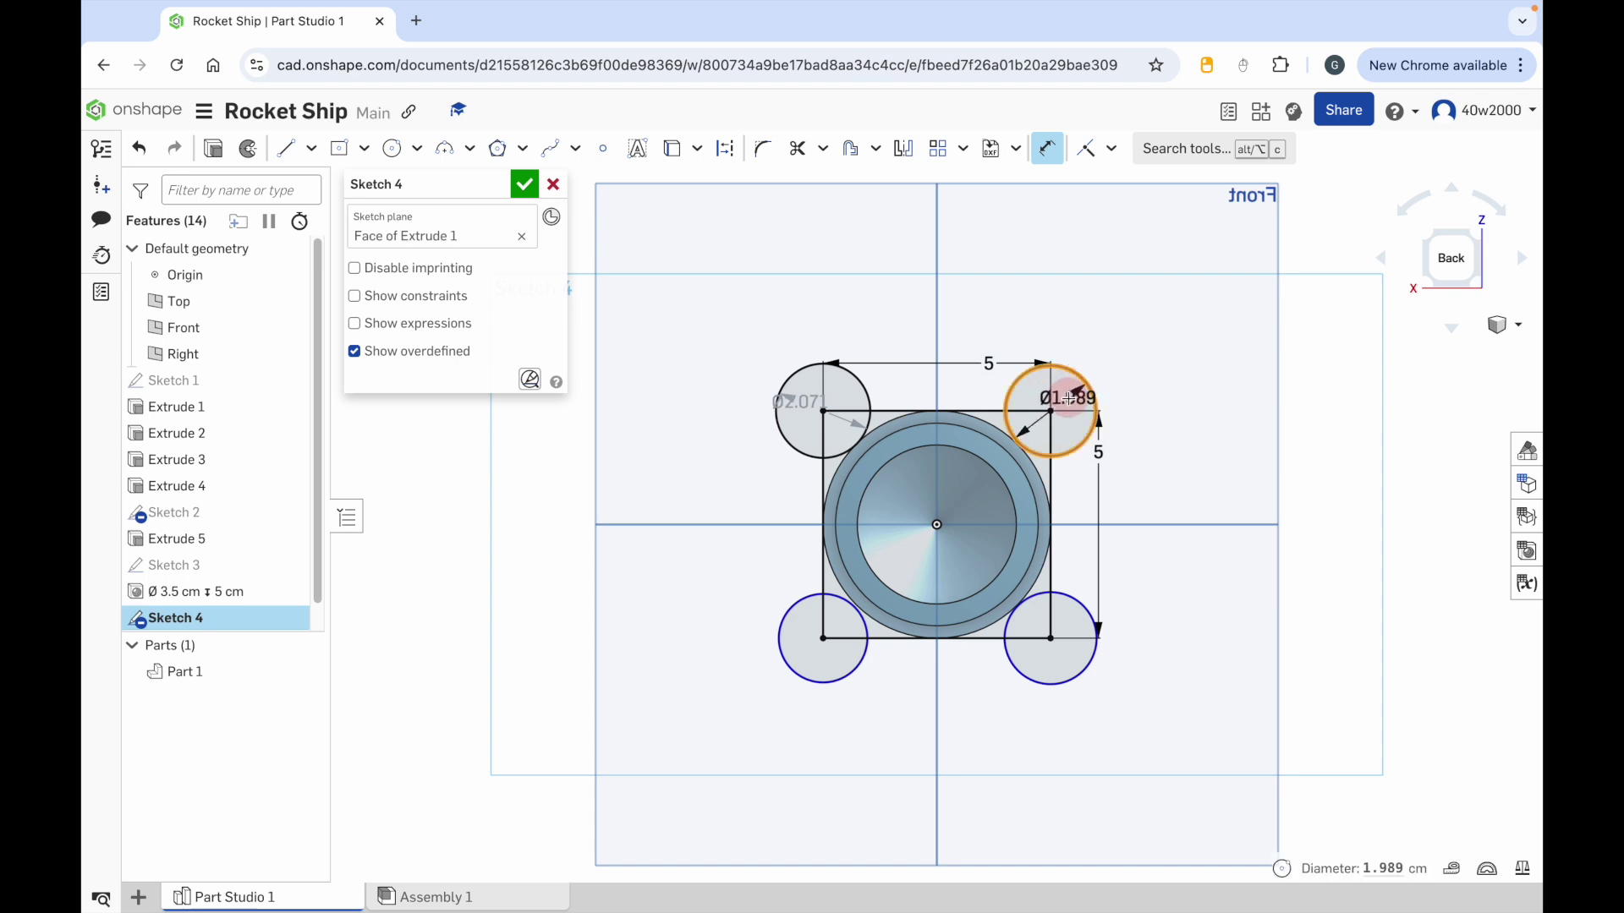
{"action": "left_click", "coordinate": [1069, 397]}
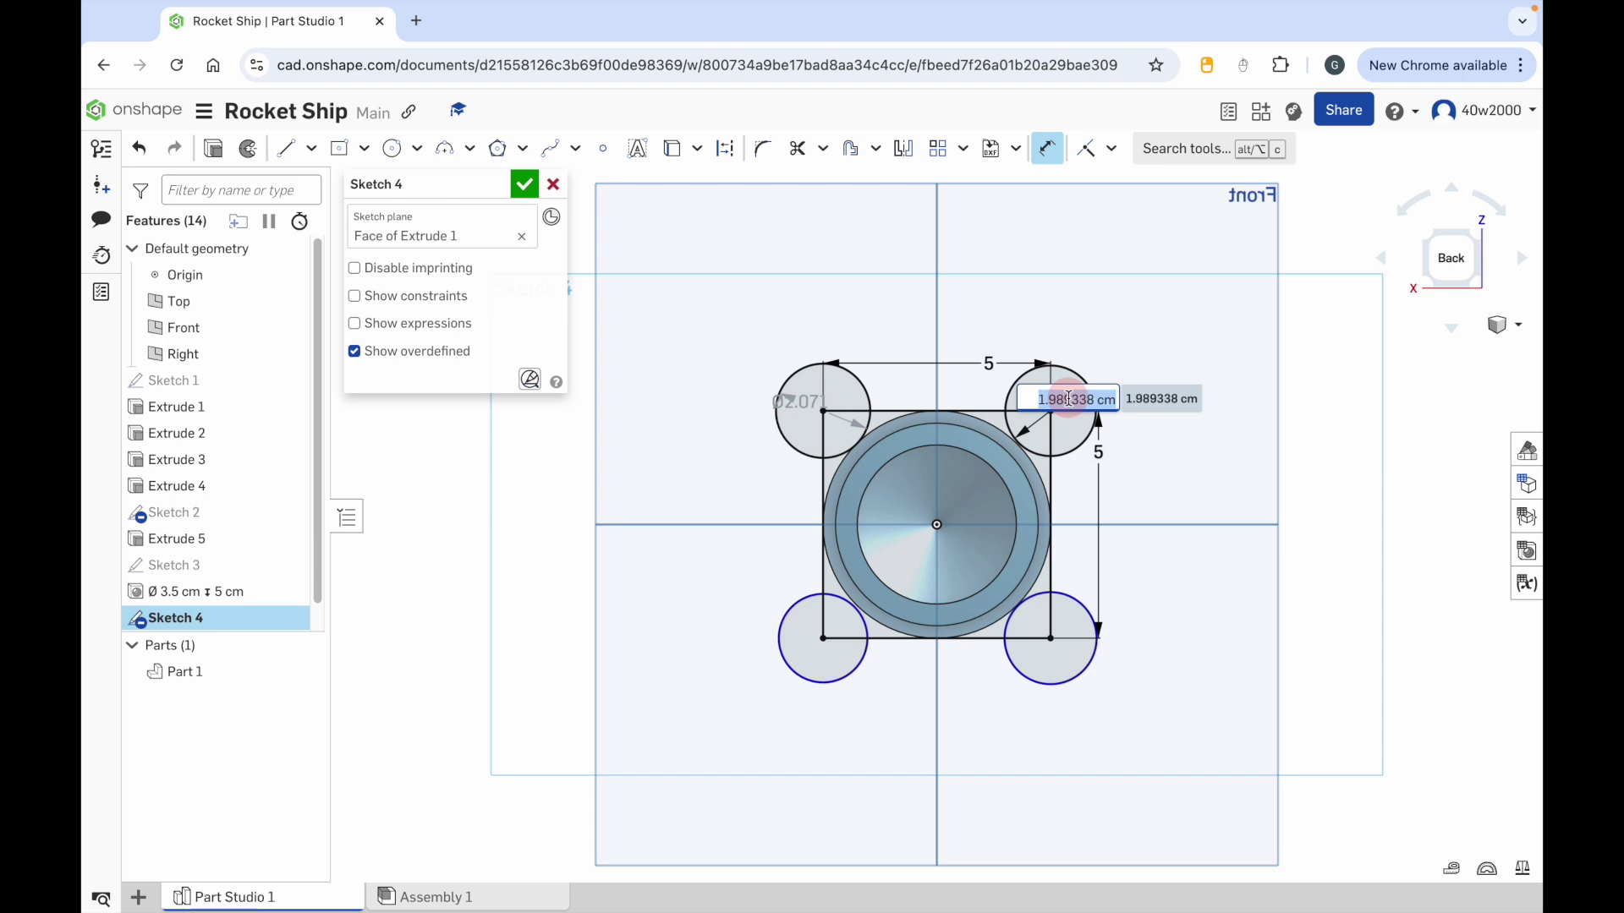
{"action": "key", "text": "ctrl+v"}
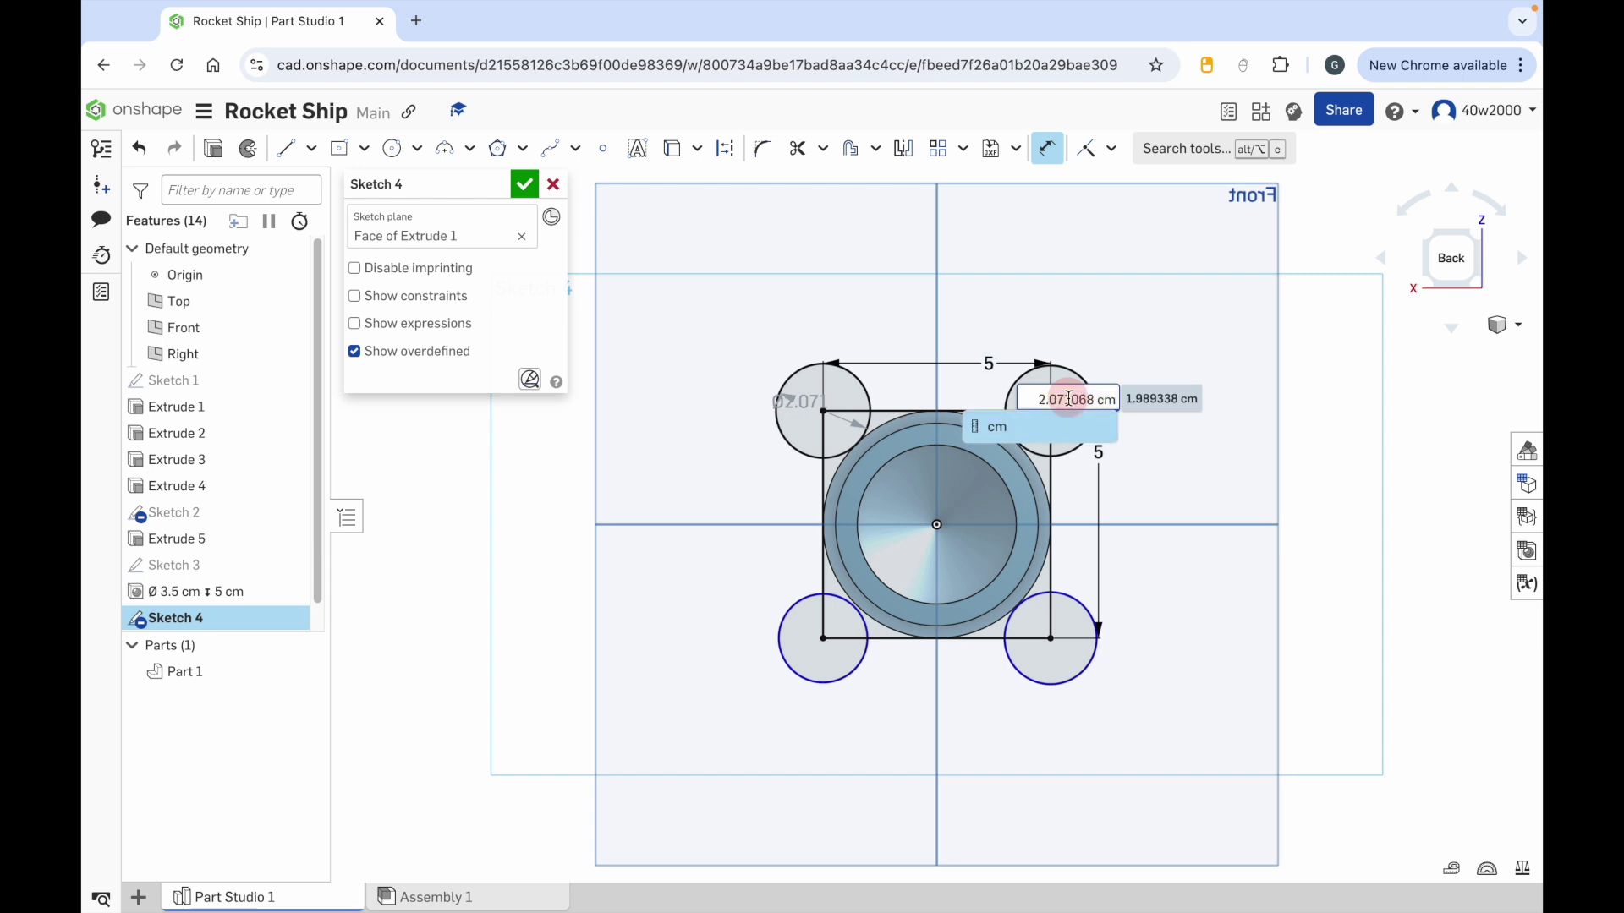
{"action": "key", "text": "Return"}
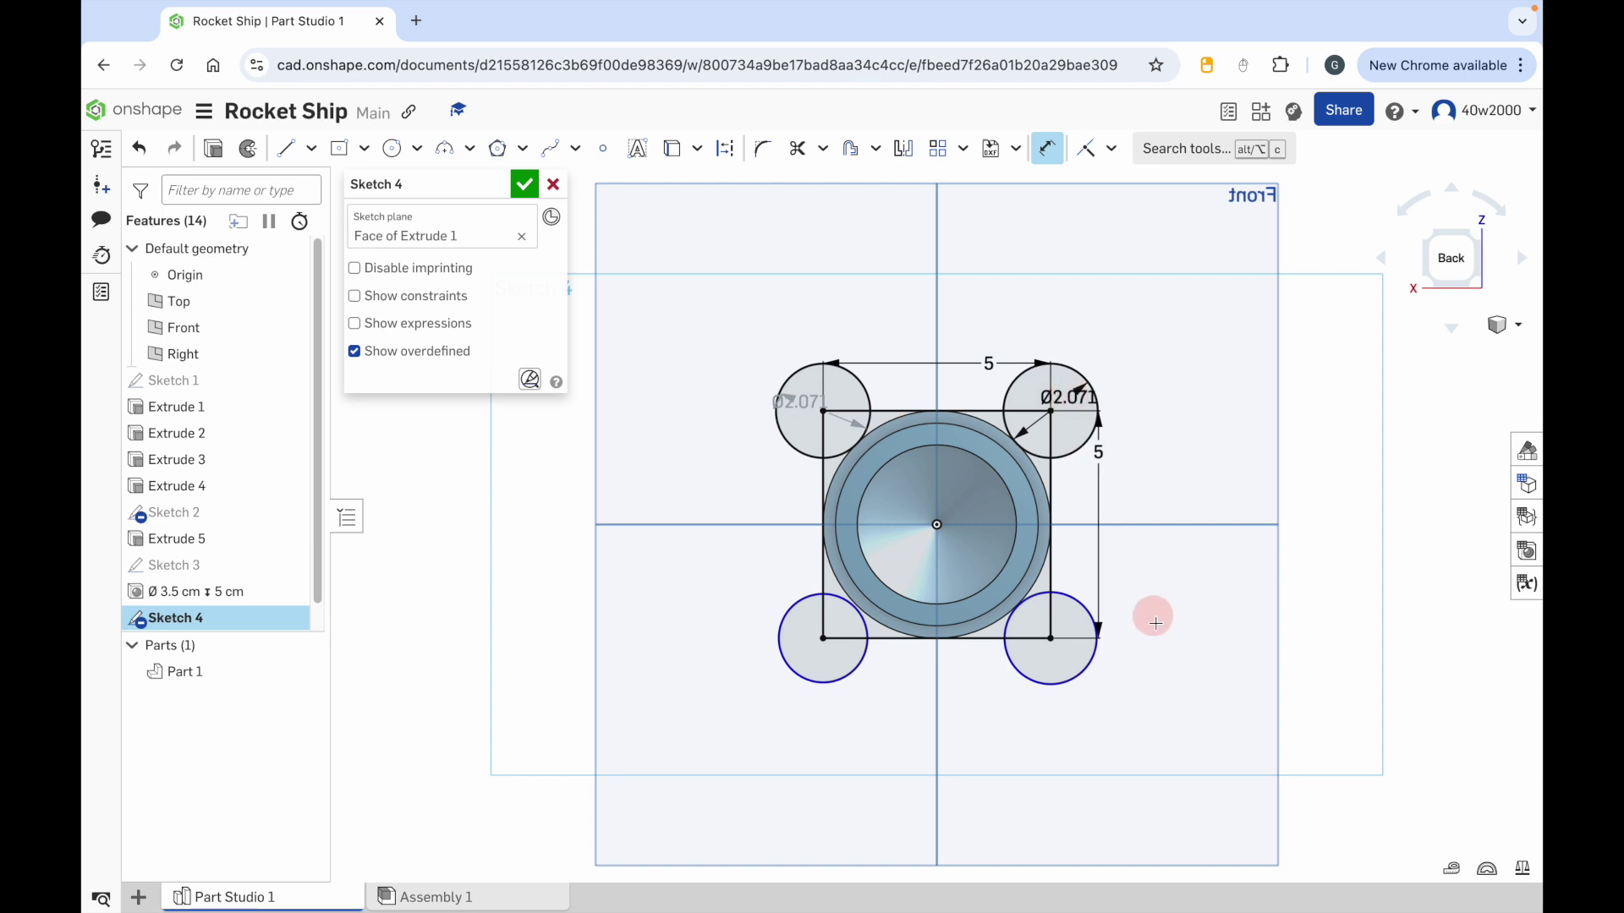
Step: Dimension the diameters of both lower corner circles to 2.071068 cm
{"action": "left_click", "coordinate": [1083, 666]}
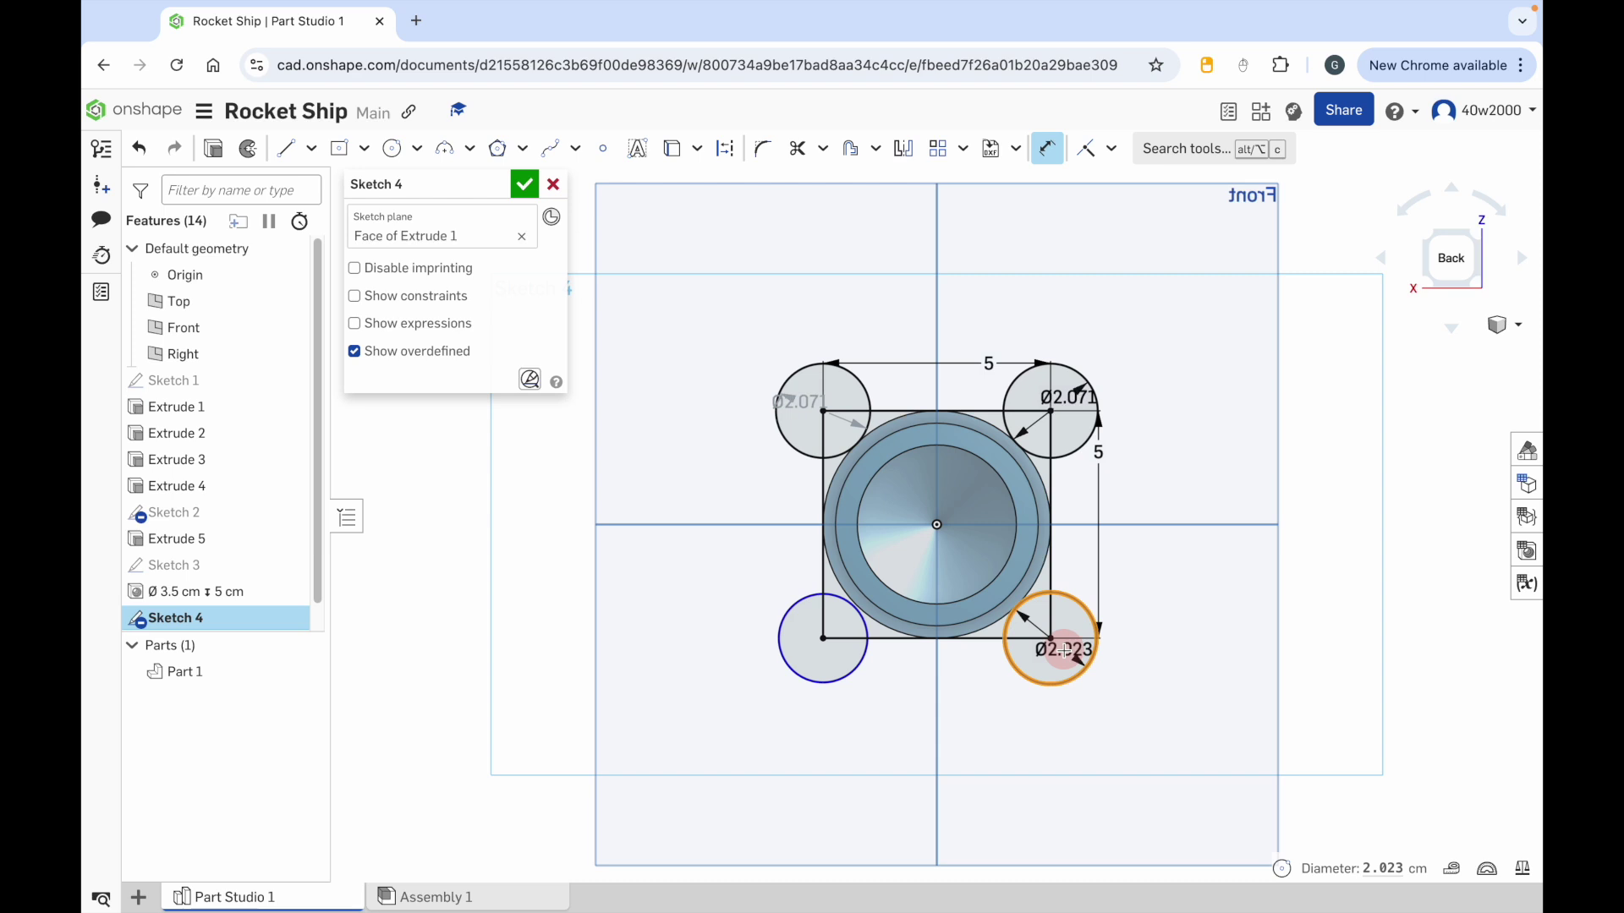
{"action": "left_click", "coordinate": [1064, 650]}
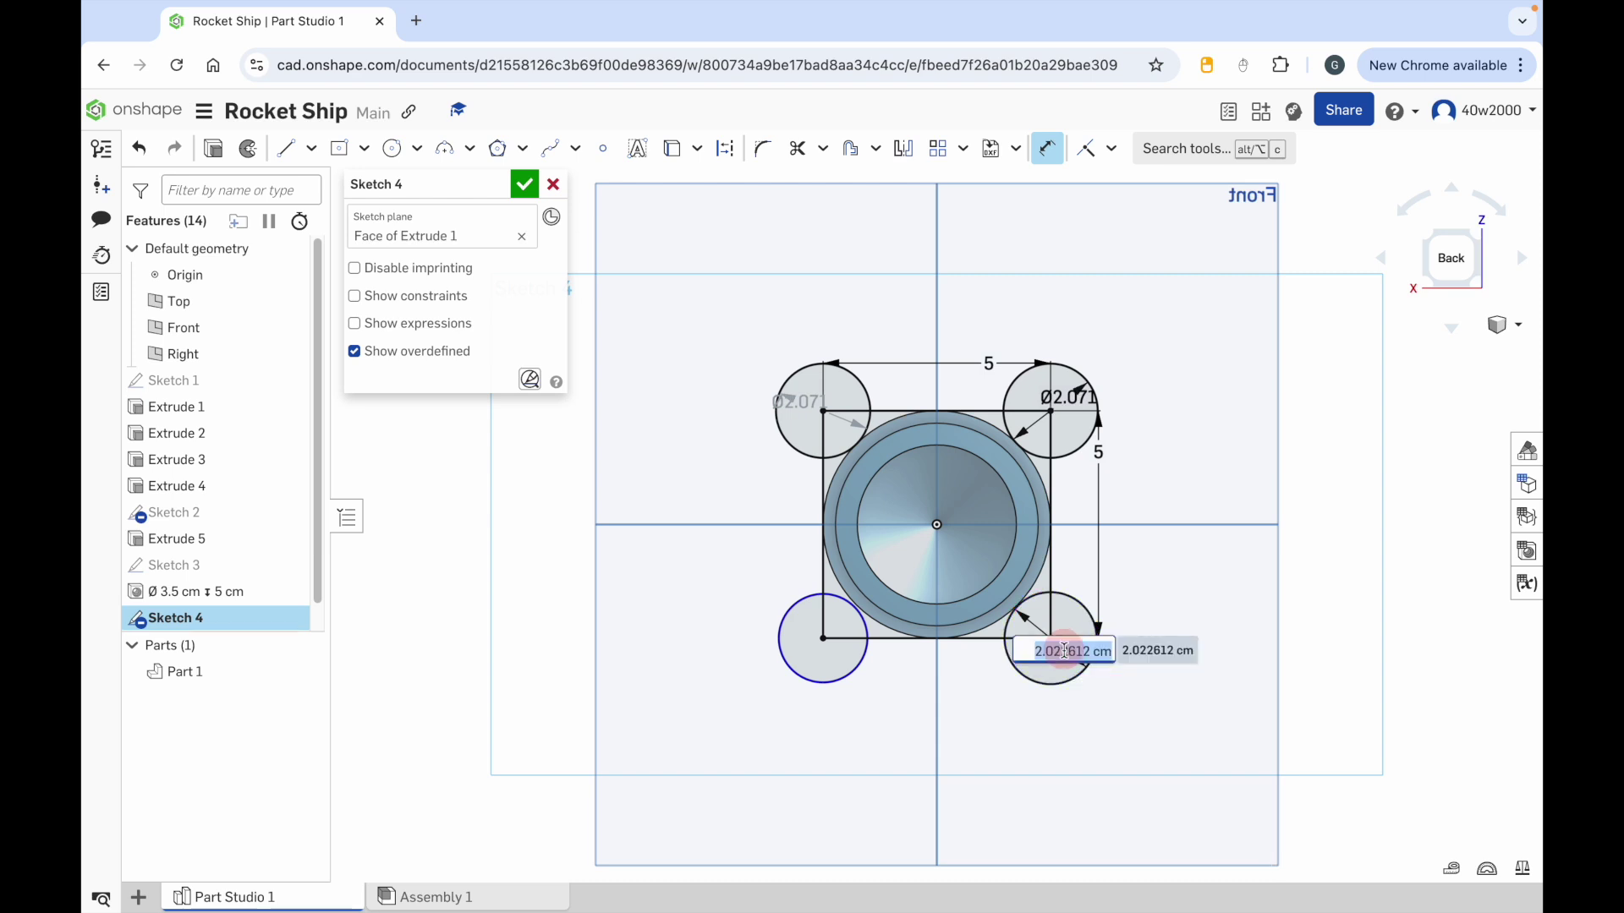
{"action": "type", "text": "2.071068"}
{"action": "key", "text": "Return"}
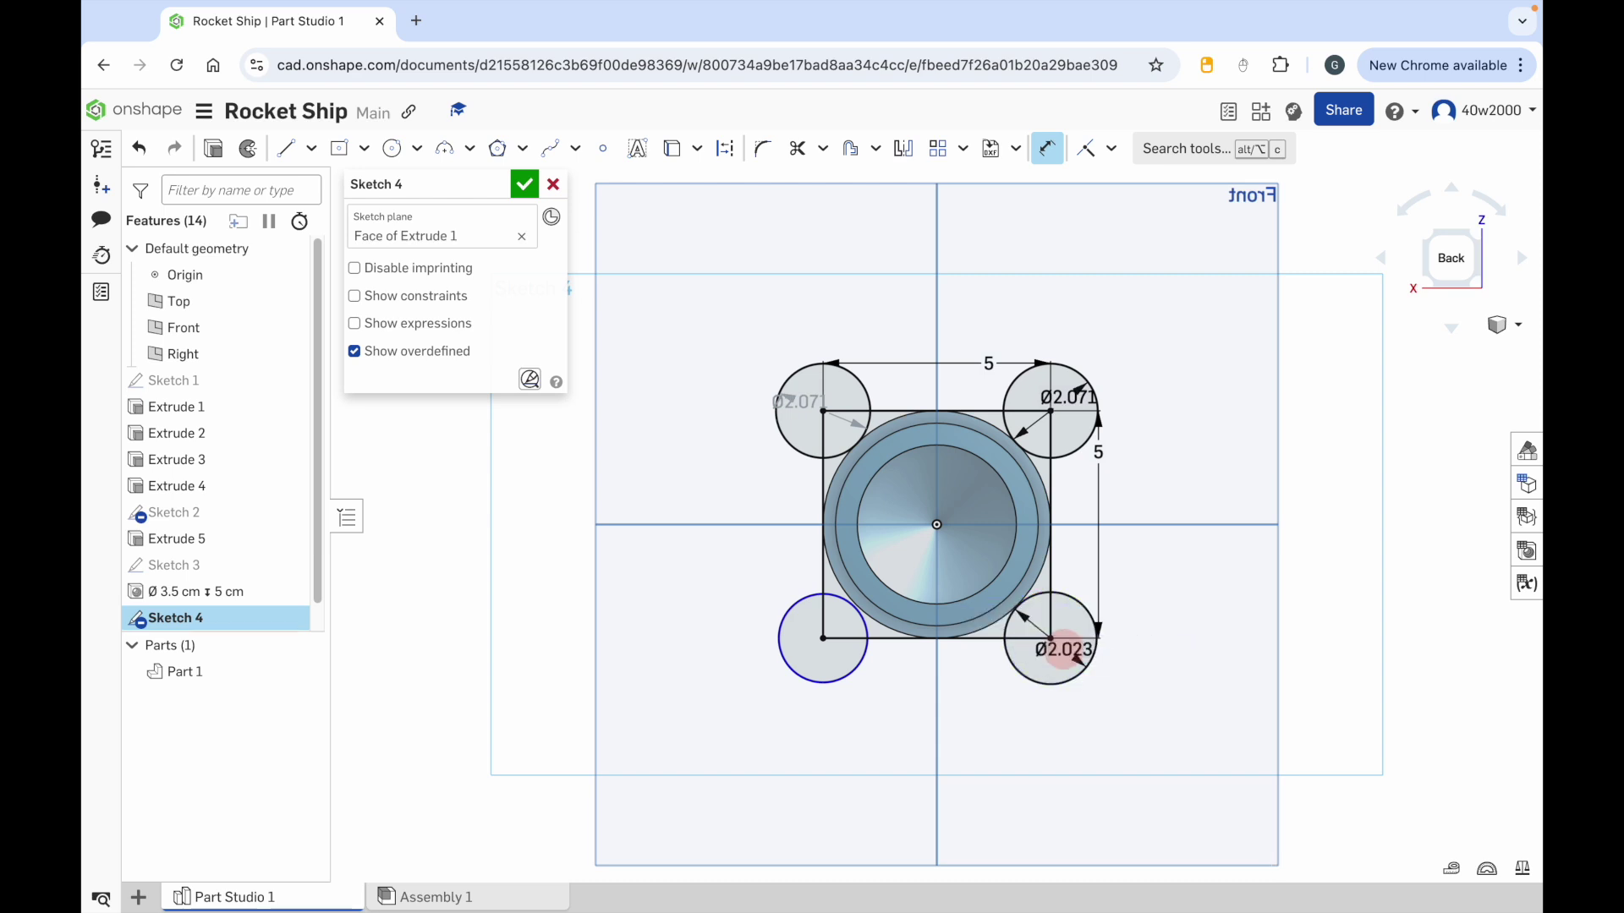
{"action": "left_click", "coordinate": [797, 673]}
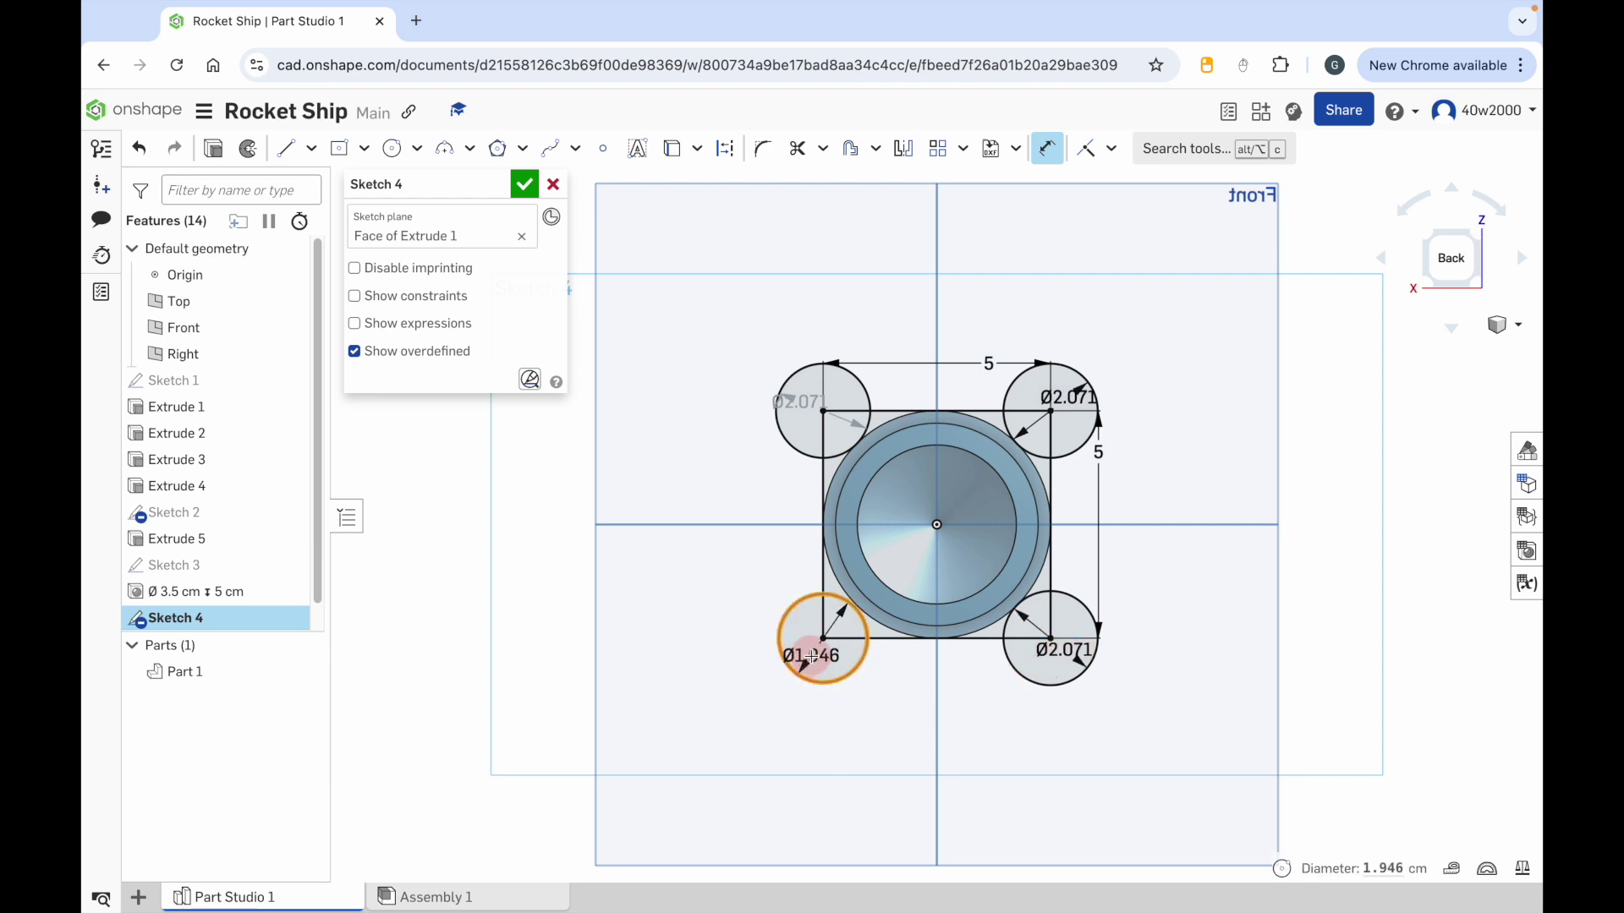
{"action": "left_click", "coordinate": [812, 657]}
{"action": "key", "text": "ctrl+v"}
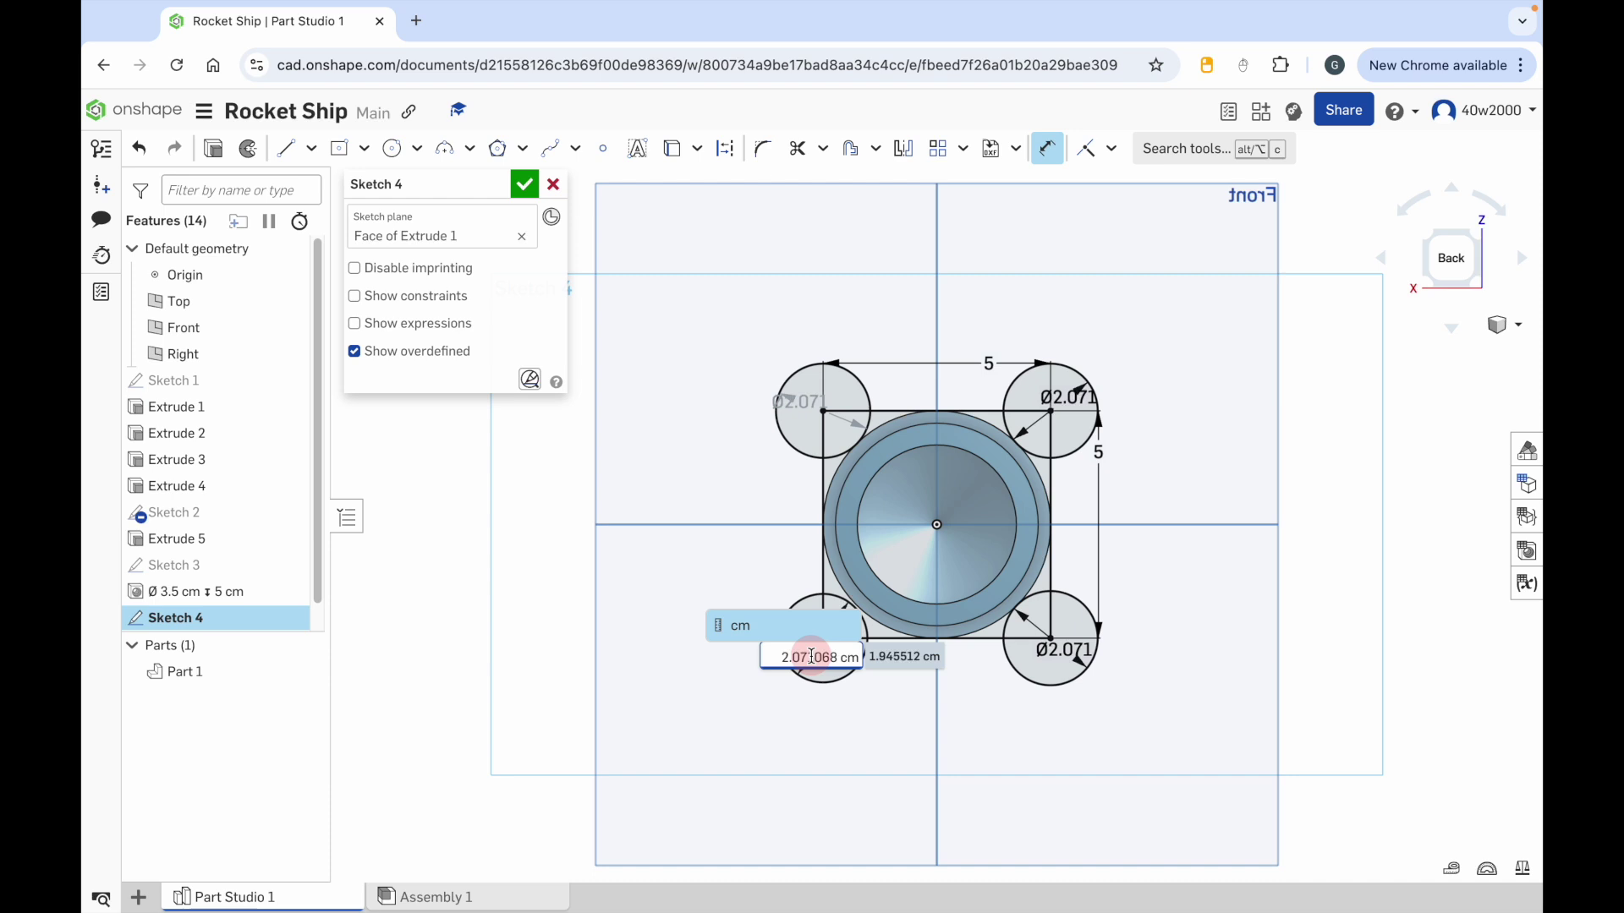
{"action": "key", "text": "Return"}
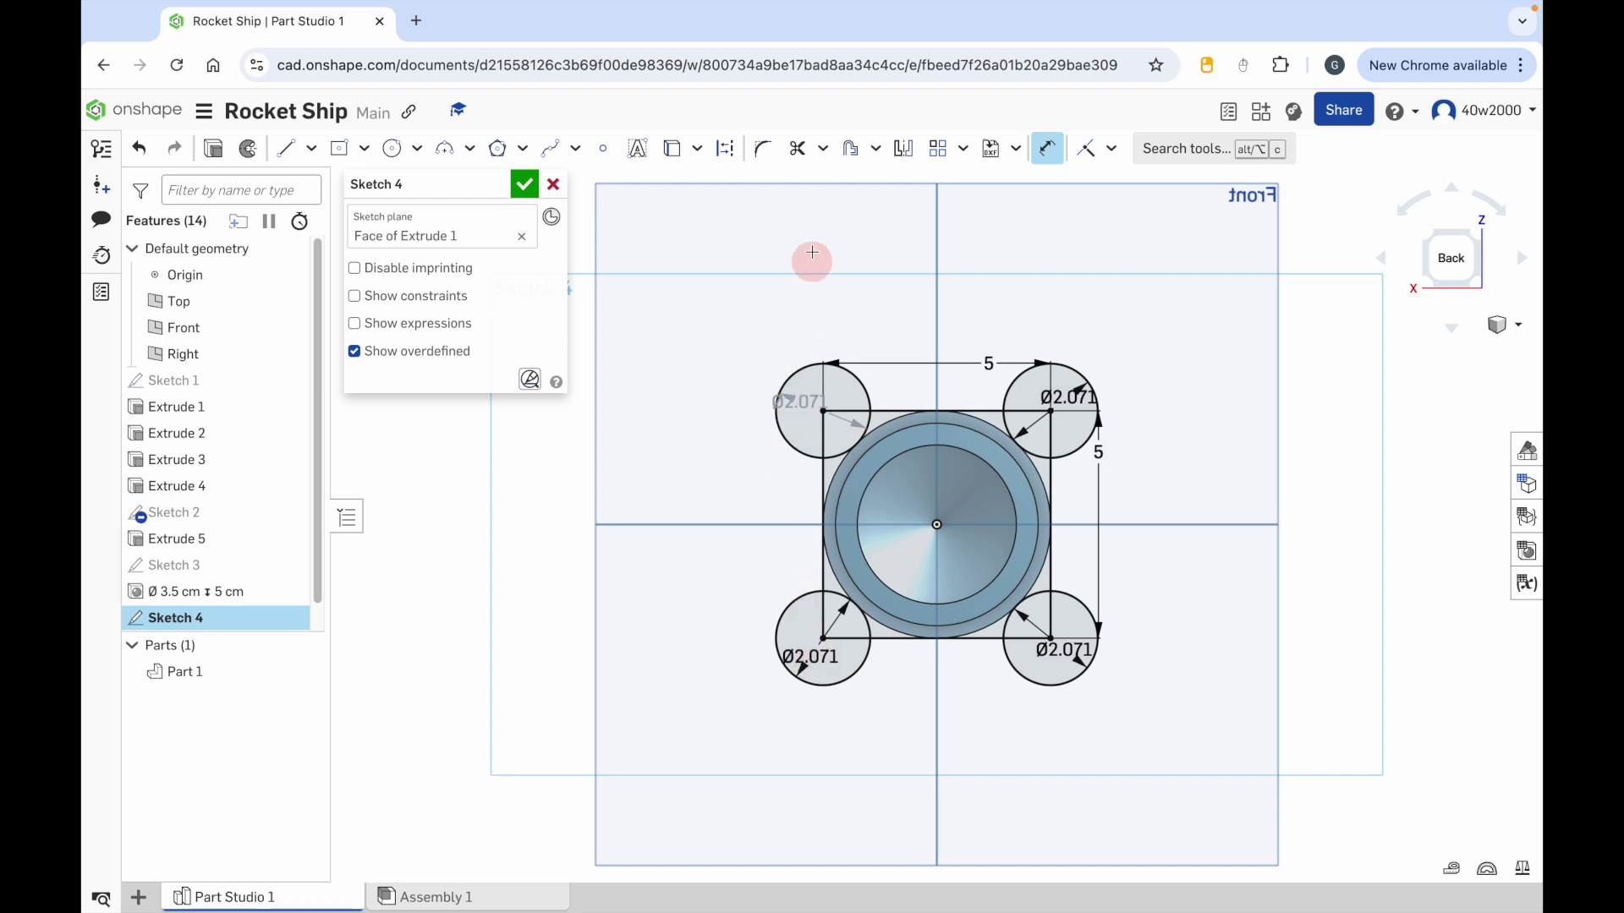
Step: Trim away all the construction square's line segments between and inside the four corner circles, and finish the sketch
{"action": "left_click", "coordinate": [802, 158]}
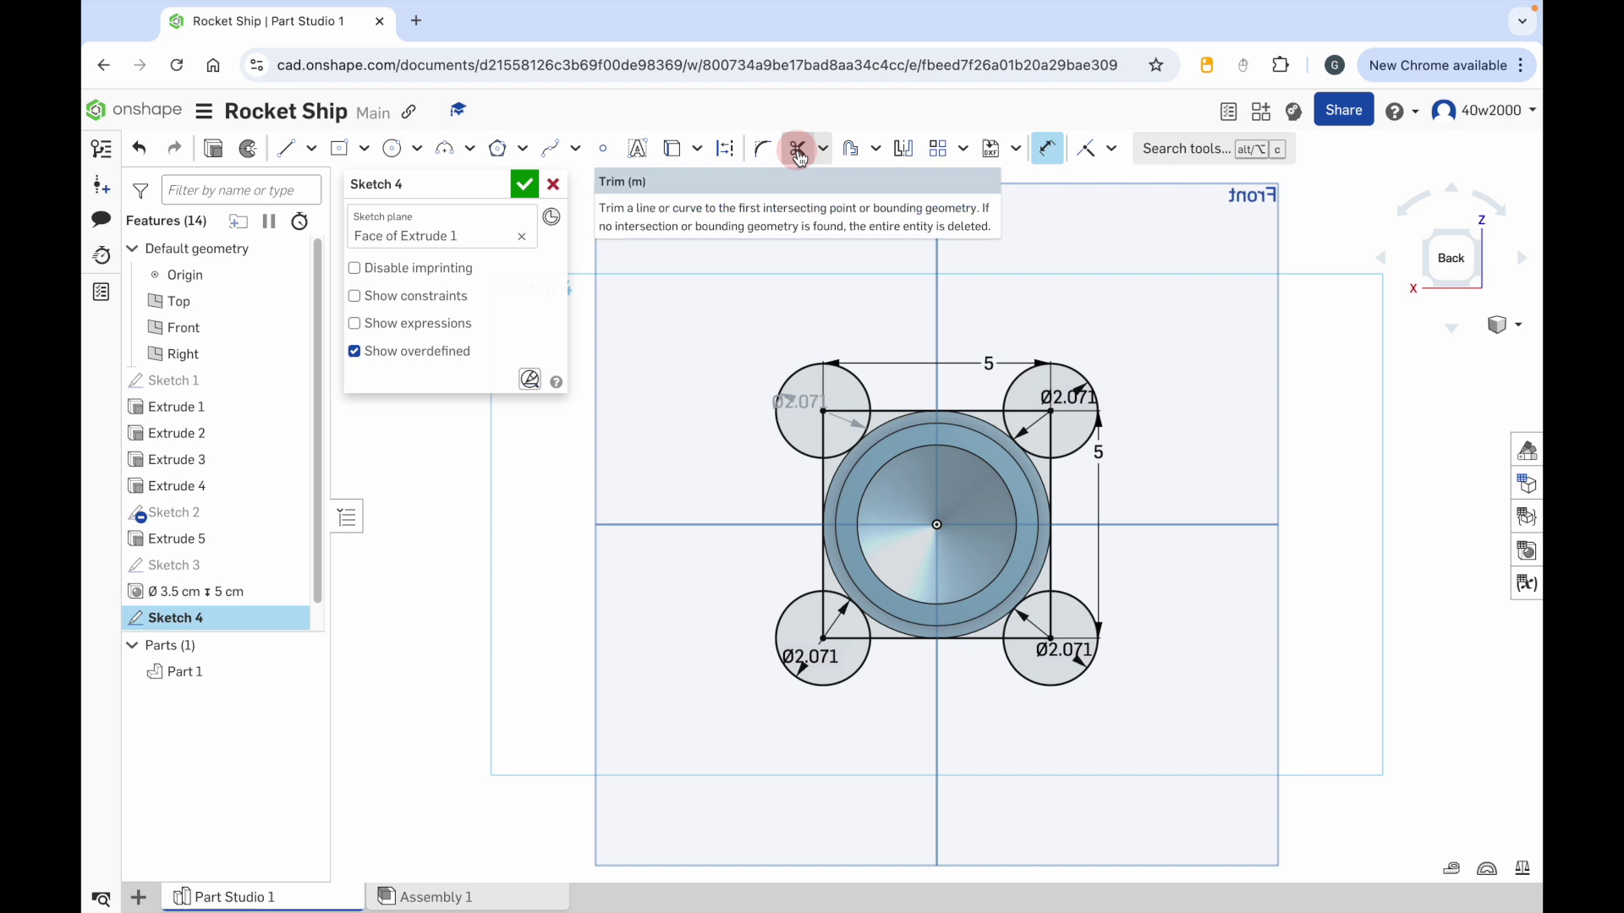
{"action": "left_click", "coordinate": [800, 157]}
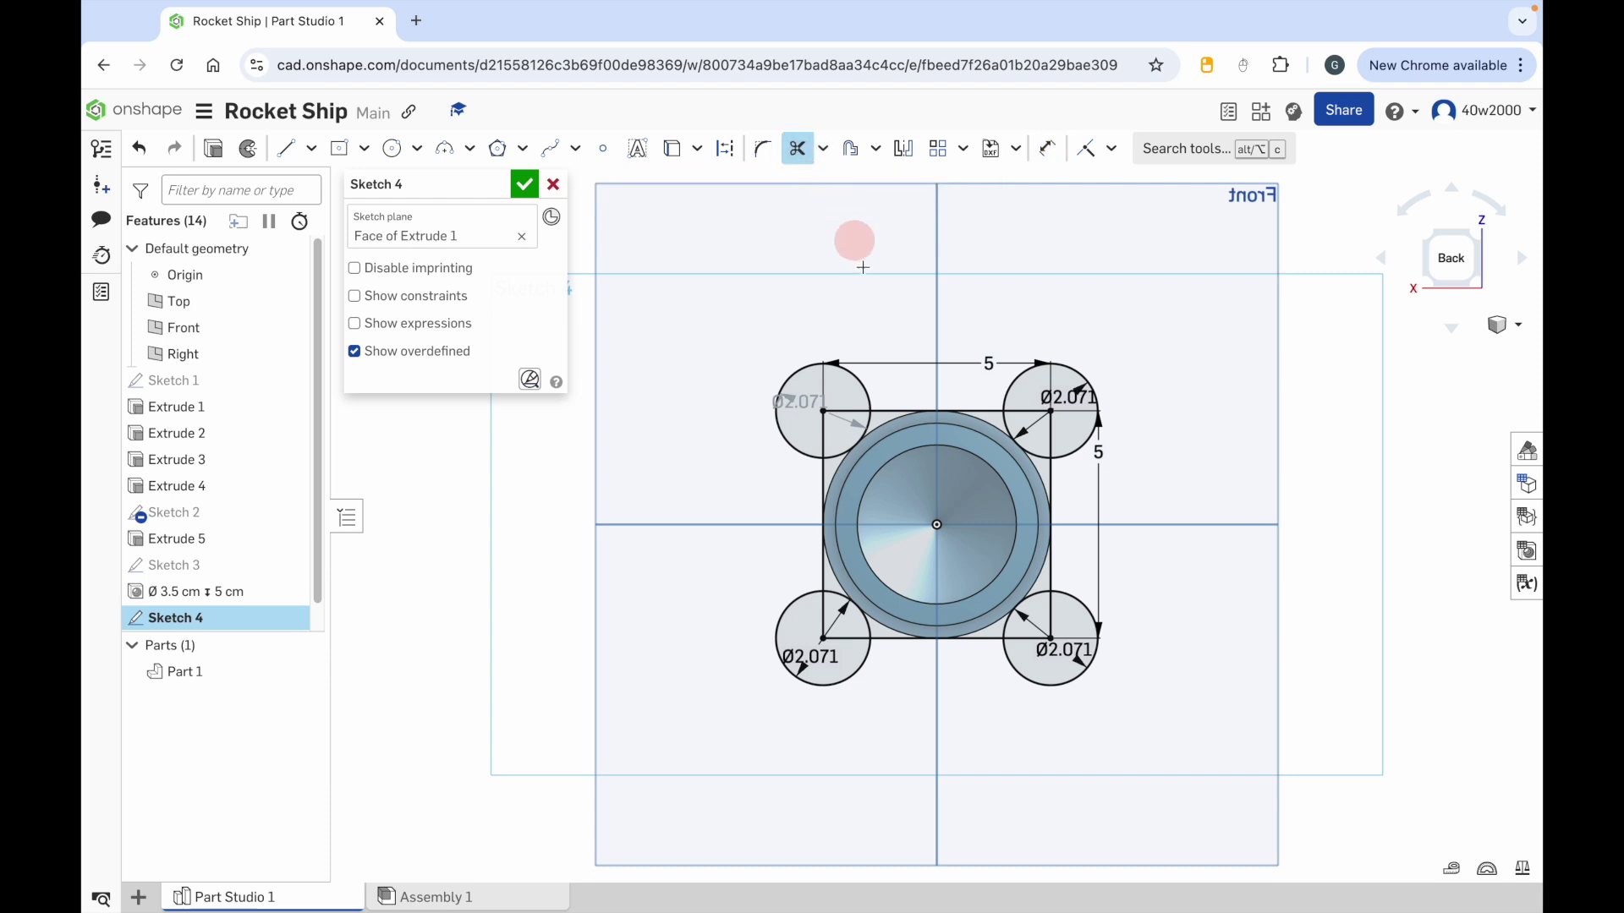
{"action": "left_click", "coordinate": [890, 411]}
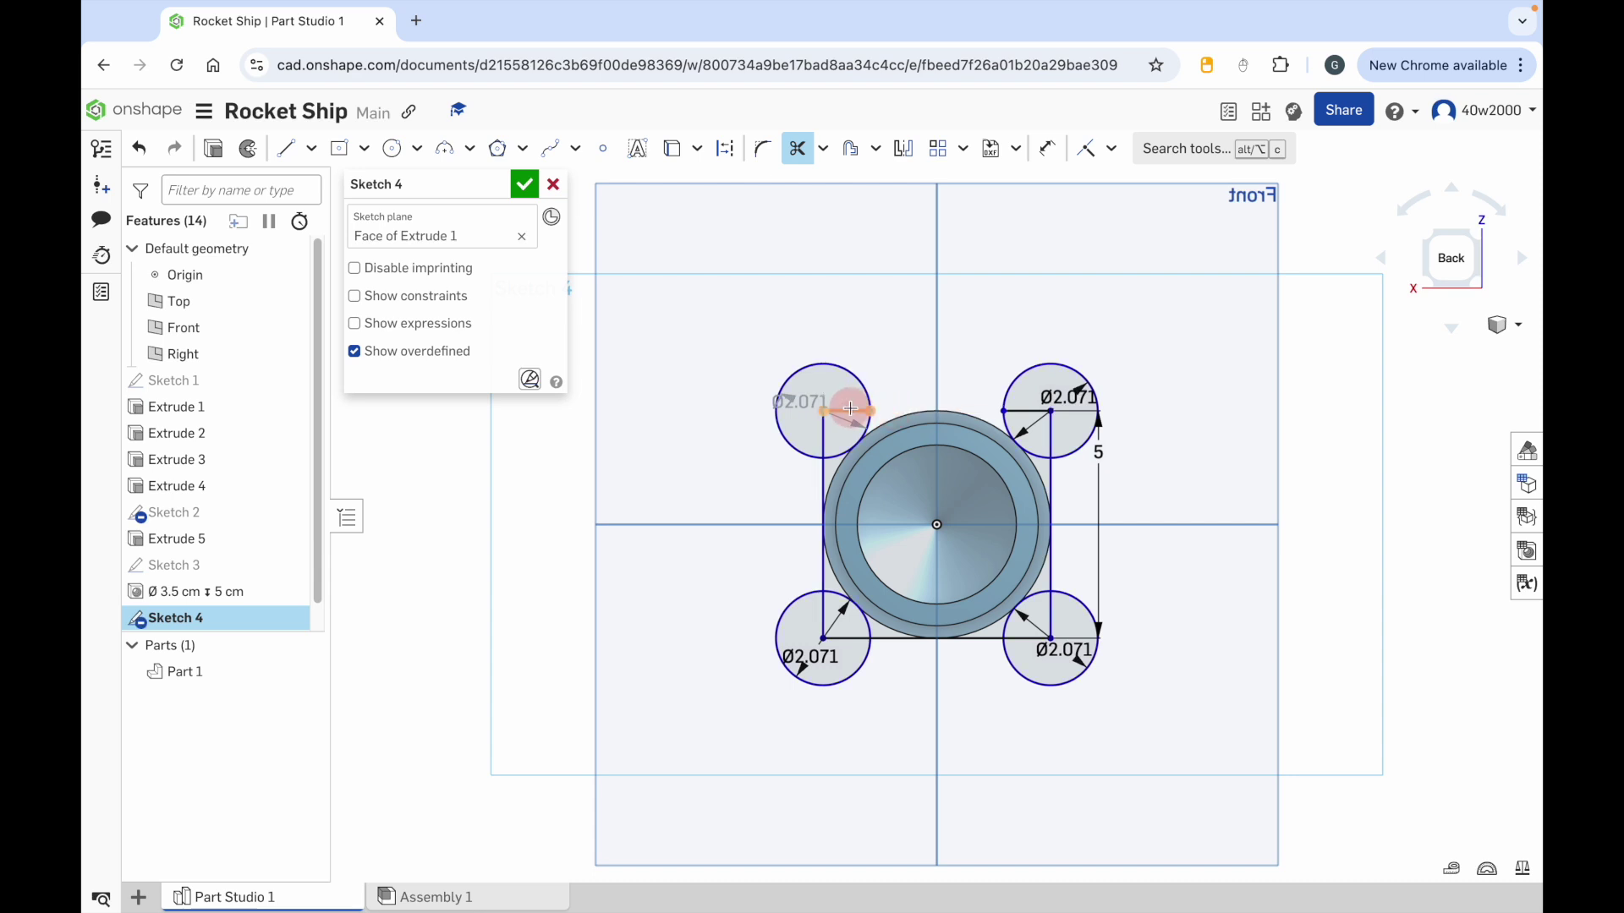
{"action": "left_click", "coordinate": [823, 432]}
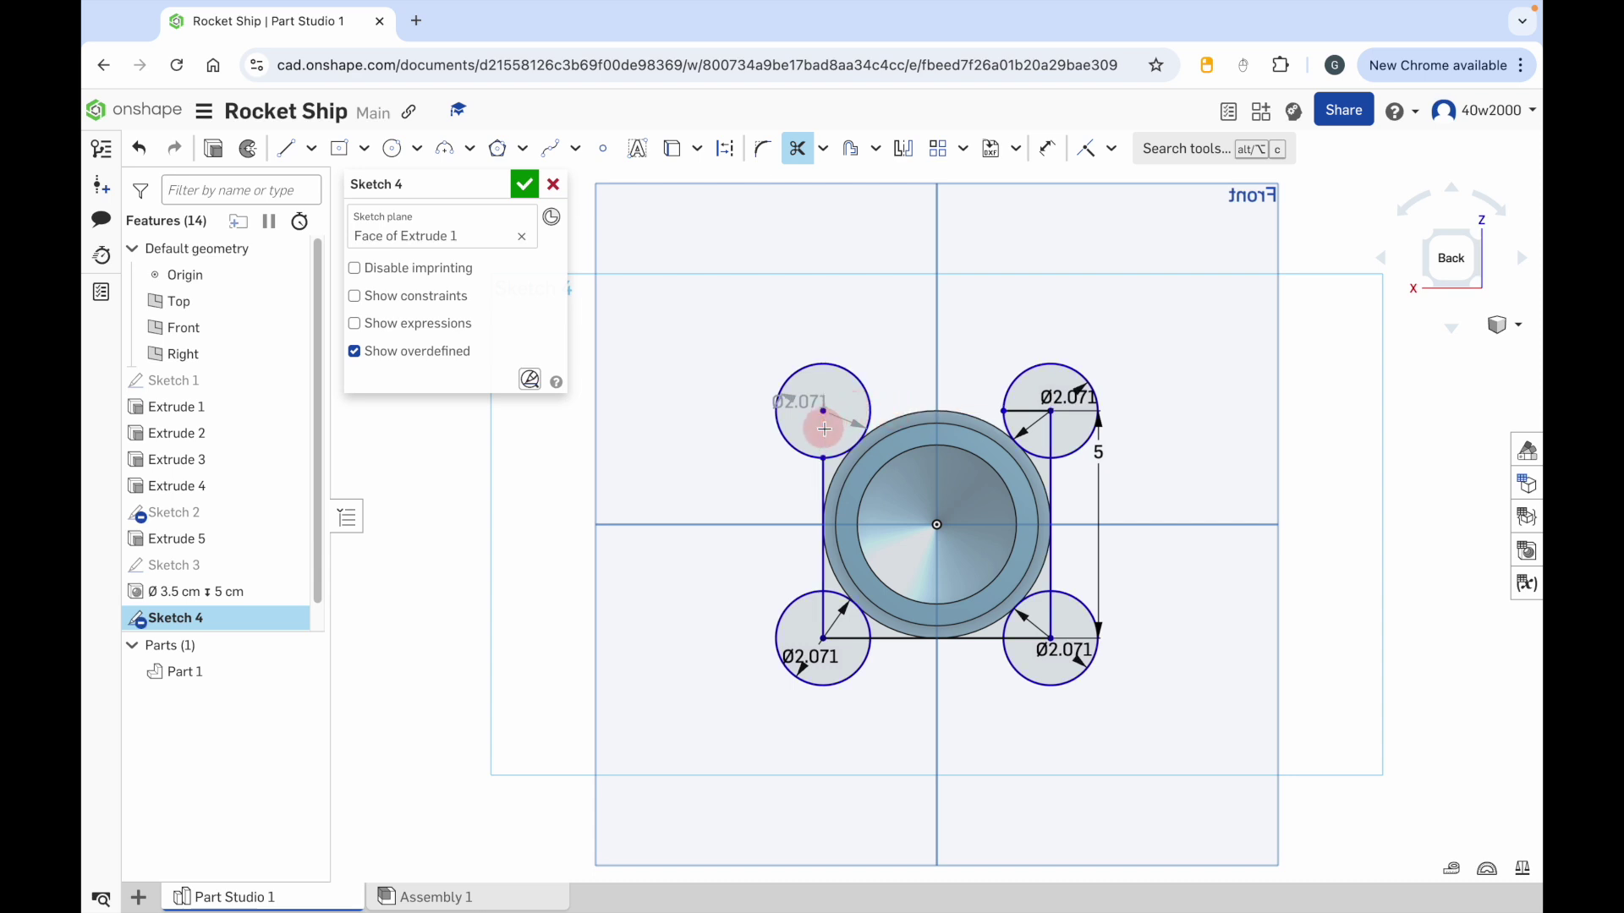
{"action": "left_click", "coordinate": [821, 458]}
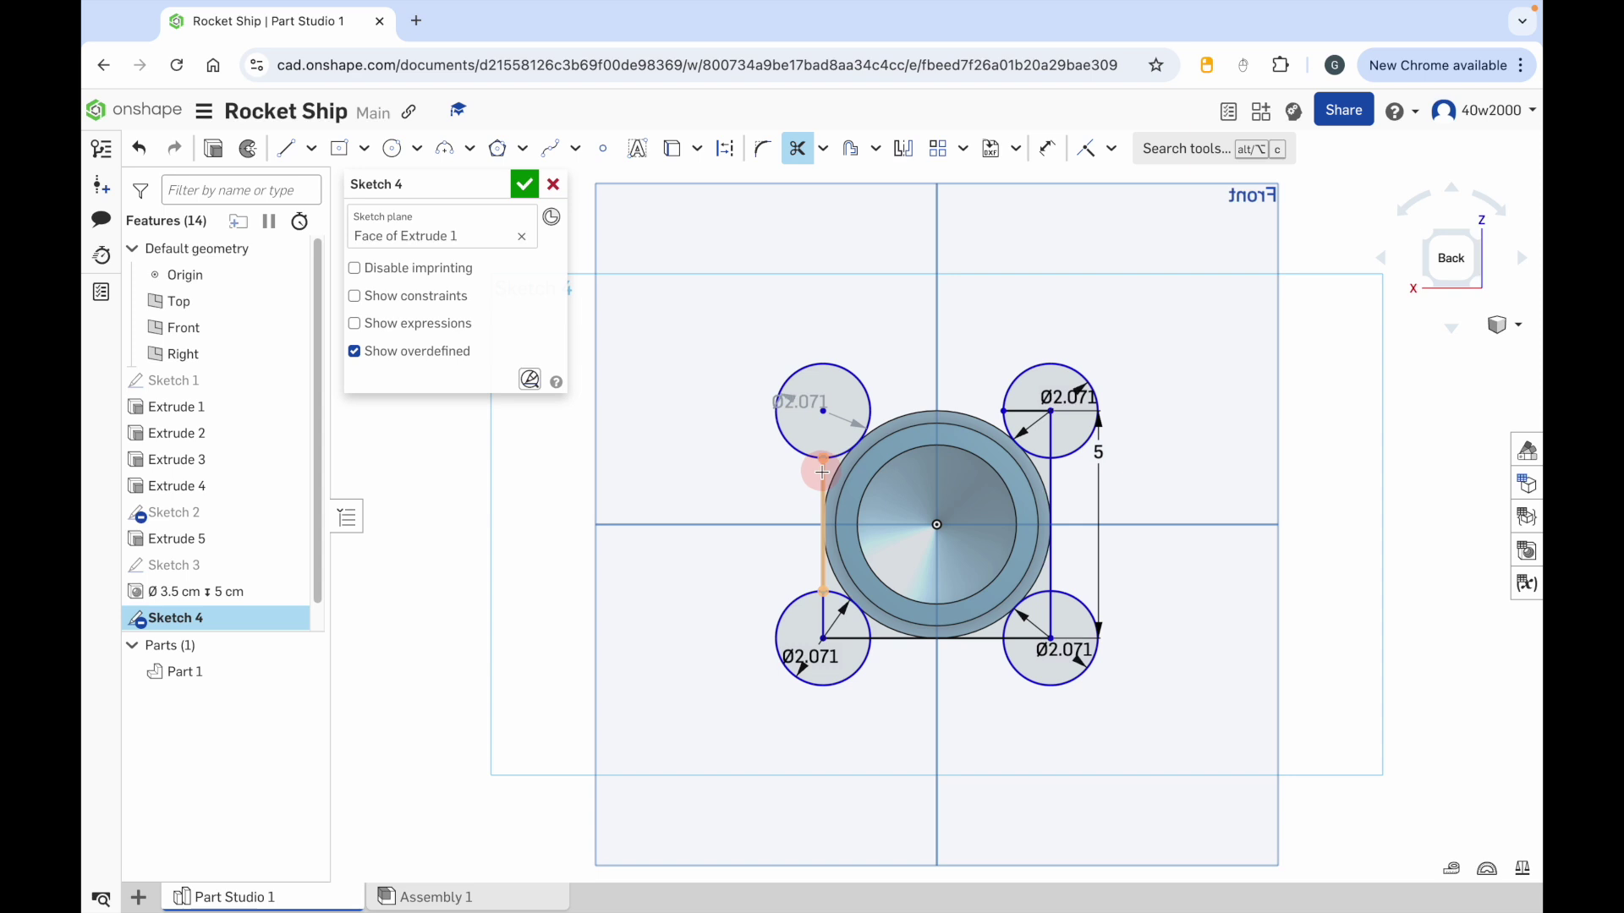
{"action": "left_click", "coordinate": [823, 613]}
{"action": "left_click", "coordinate": [896, 643]}
{"action": "left_click", "coordinate": [1041, 639]}
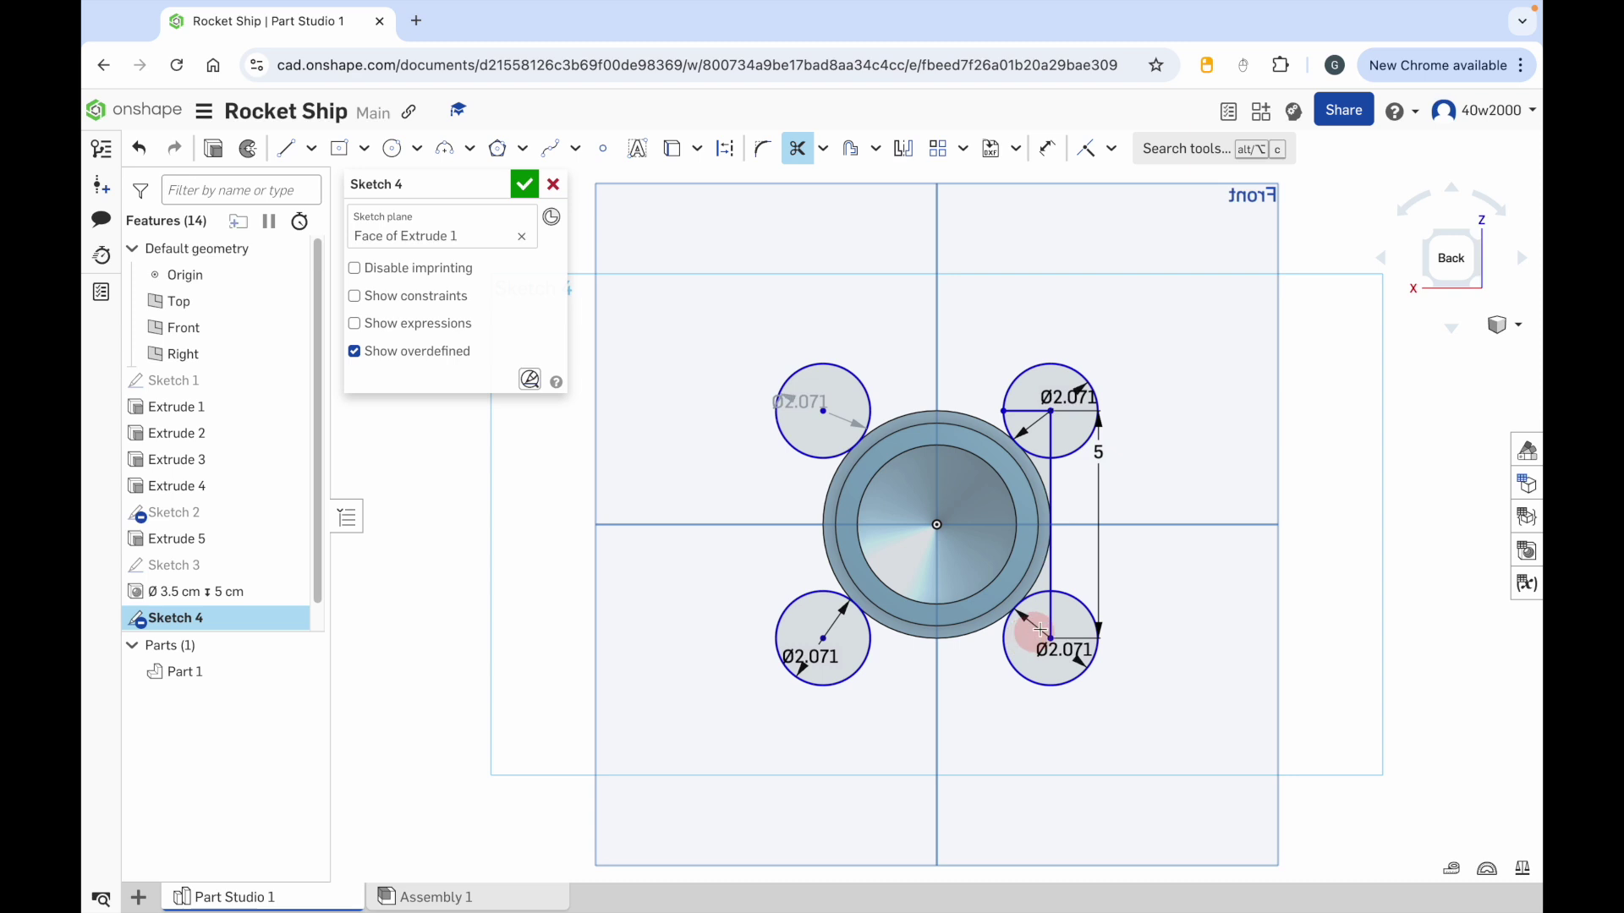
{"action": "left_click", "coordinate": [1052, 617]}
{"action": "left_click", "coordinate": [1053, 581]}
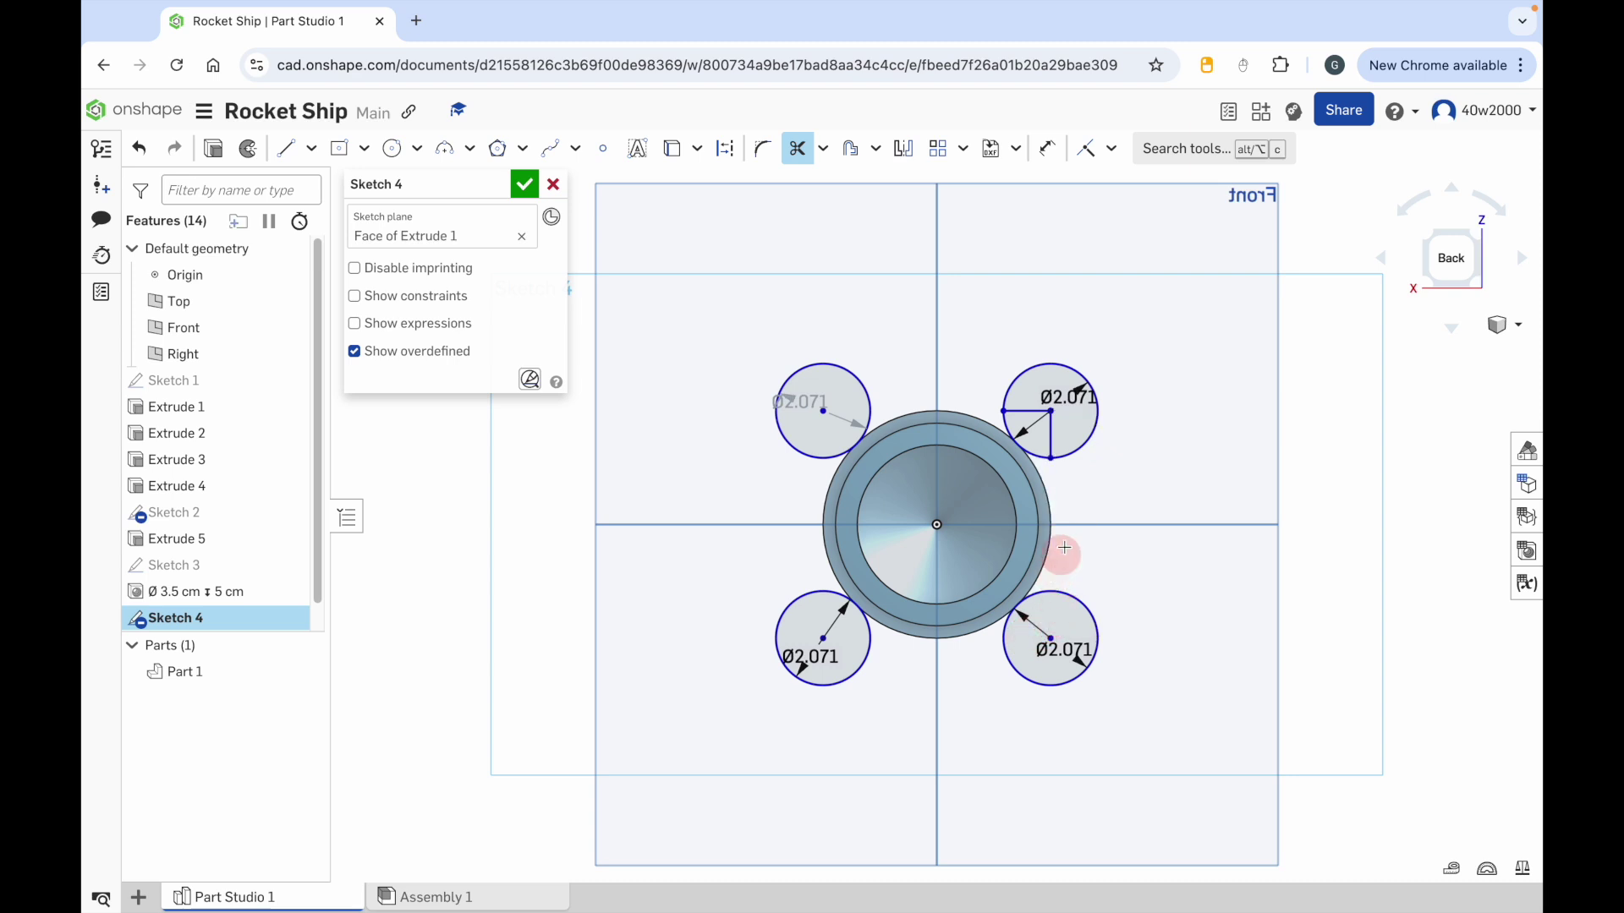
{"action": "left_click", "coordinate": [1057, 431]}
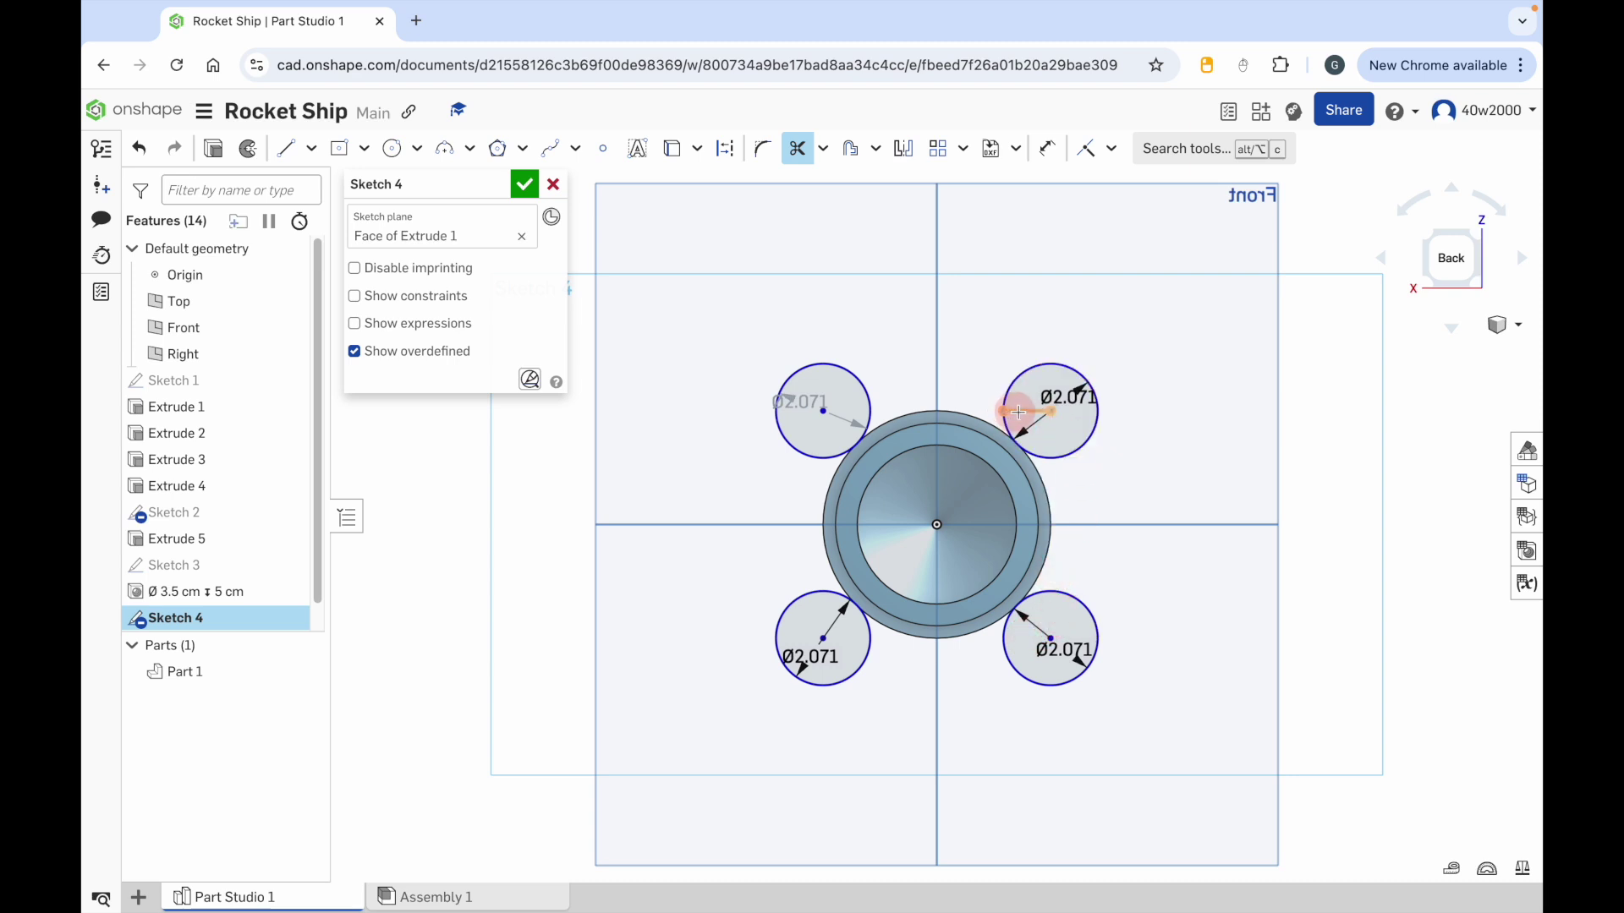
{"action": "left_click", "coordinate": [1024, 412]}
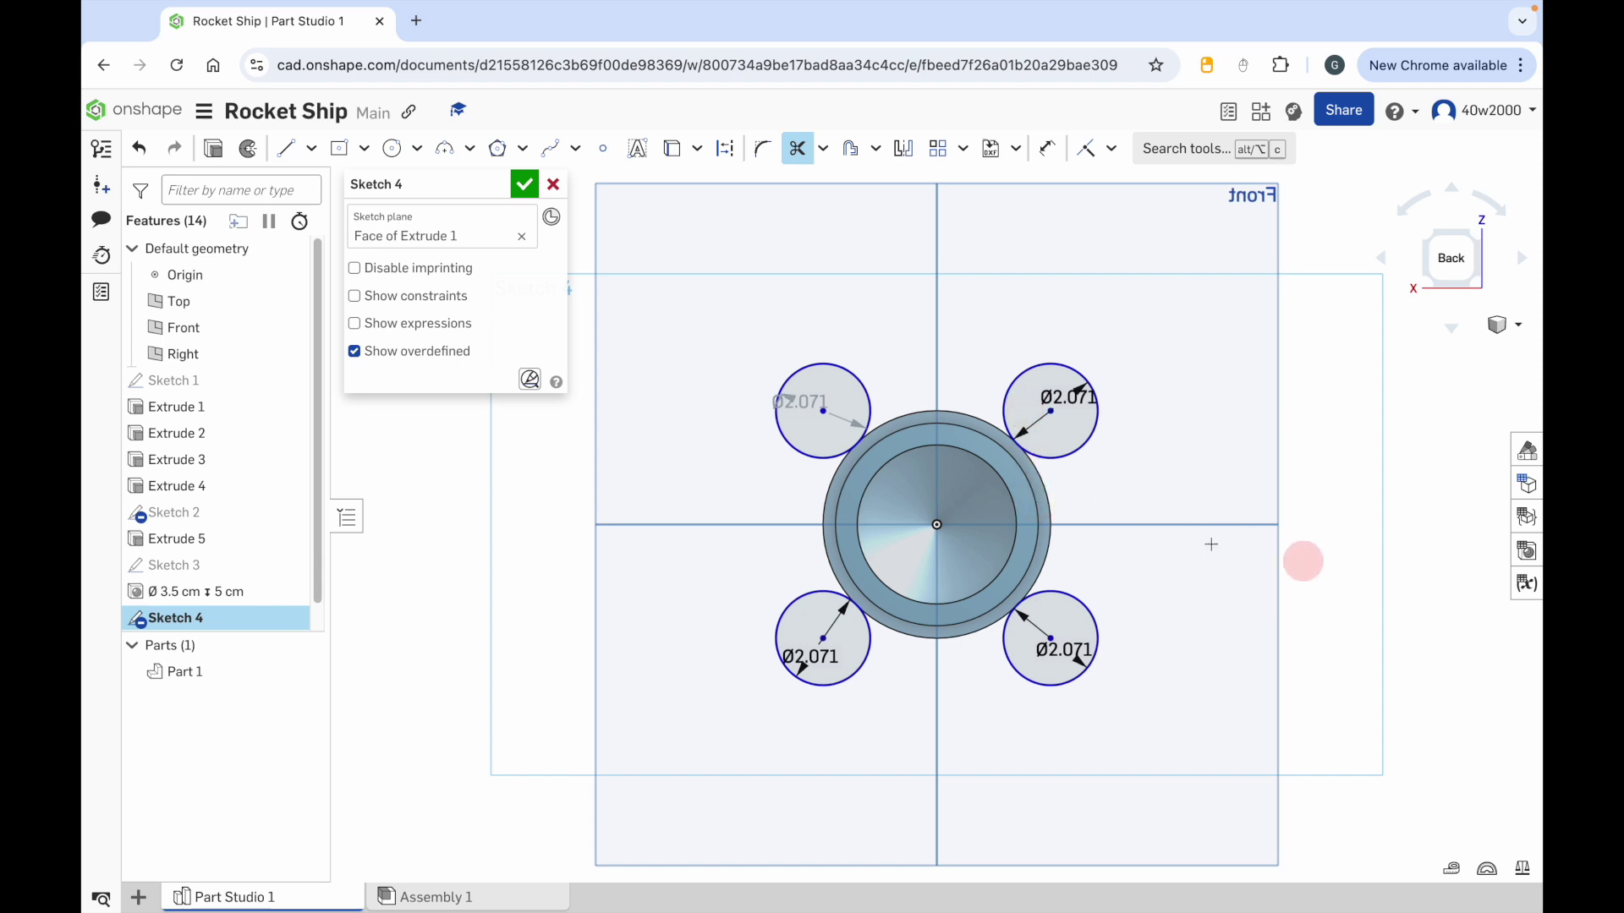
{"action": "left_click", "coordinate": [524, 186]}
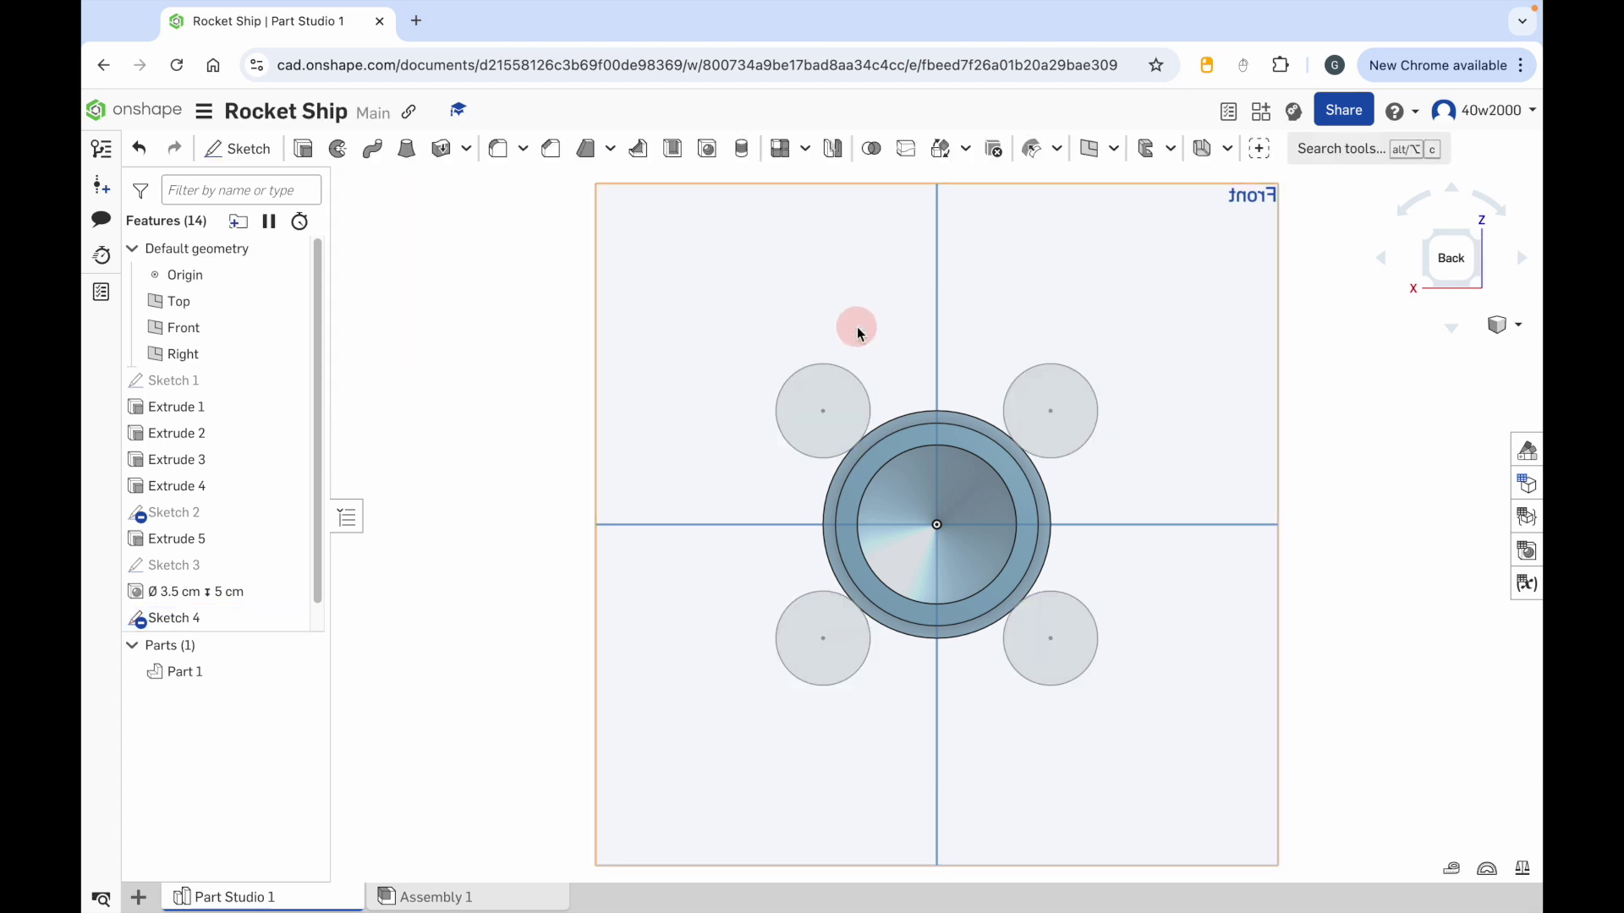
Step: Extrude the four corner circles 10 cm forward alongside the rocket body as side boosters
{"action": "mouse_move", "coordinate": [1321, 381]}
{"action": "right_mouse_down"}
{"action": "mouse_move", "coordinate": [1204, 497]}
{"action": "mouse_move", "coordinate": [1177, 561]}
{"action": "mouse_move", "coordinate": [1167, 539]}
{"action": "mouse_move", "coordinate": [1118, 582]}
{"action": "right_mouse_up"}
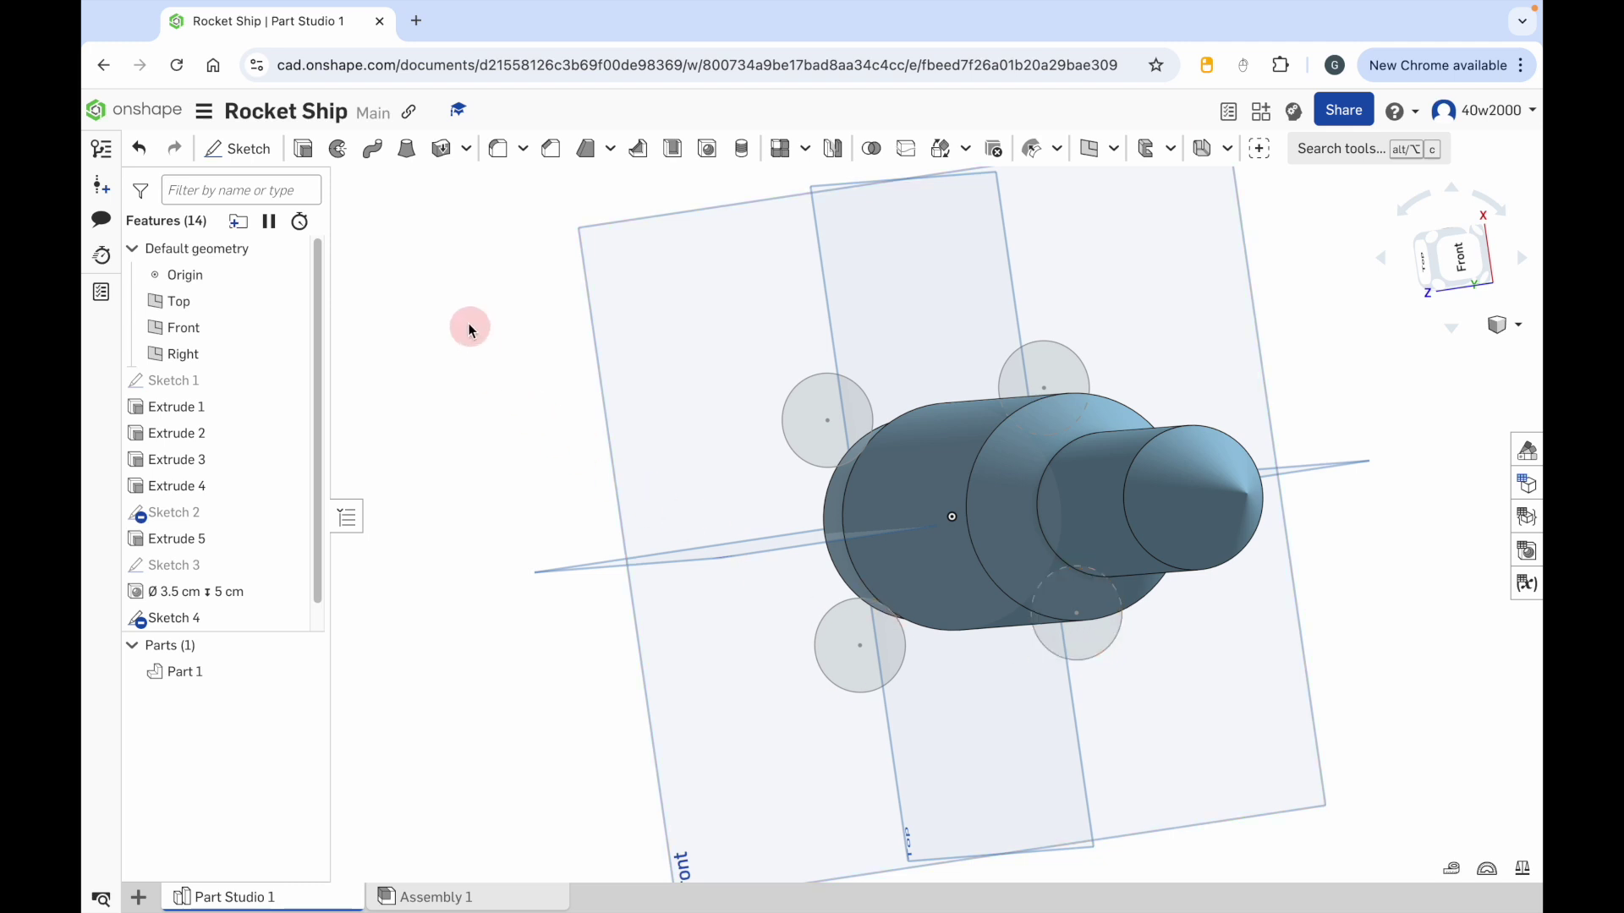
{"action": "left_click", "coordinate": [303, 150]}
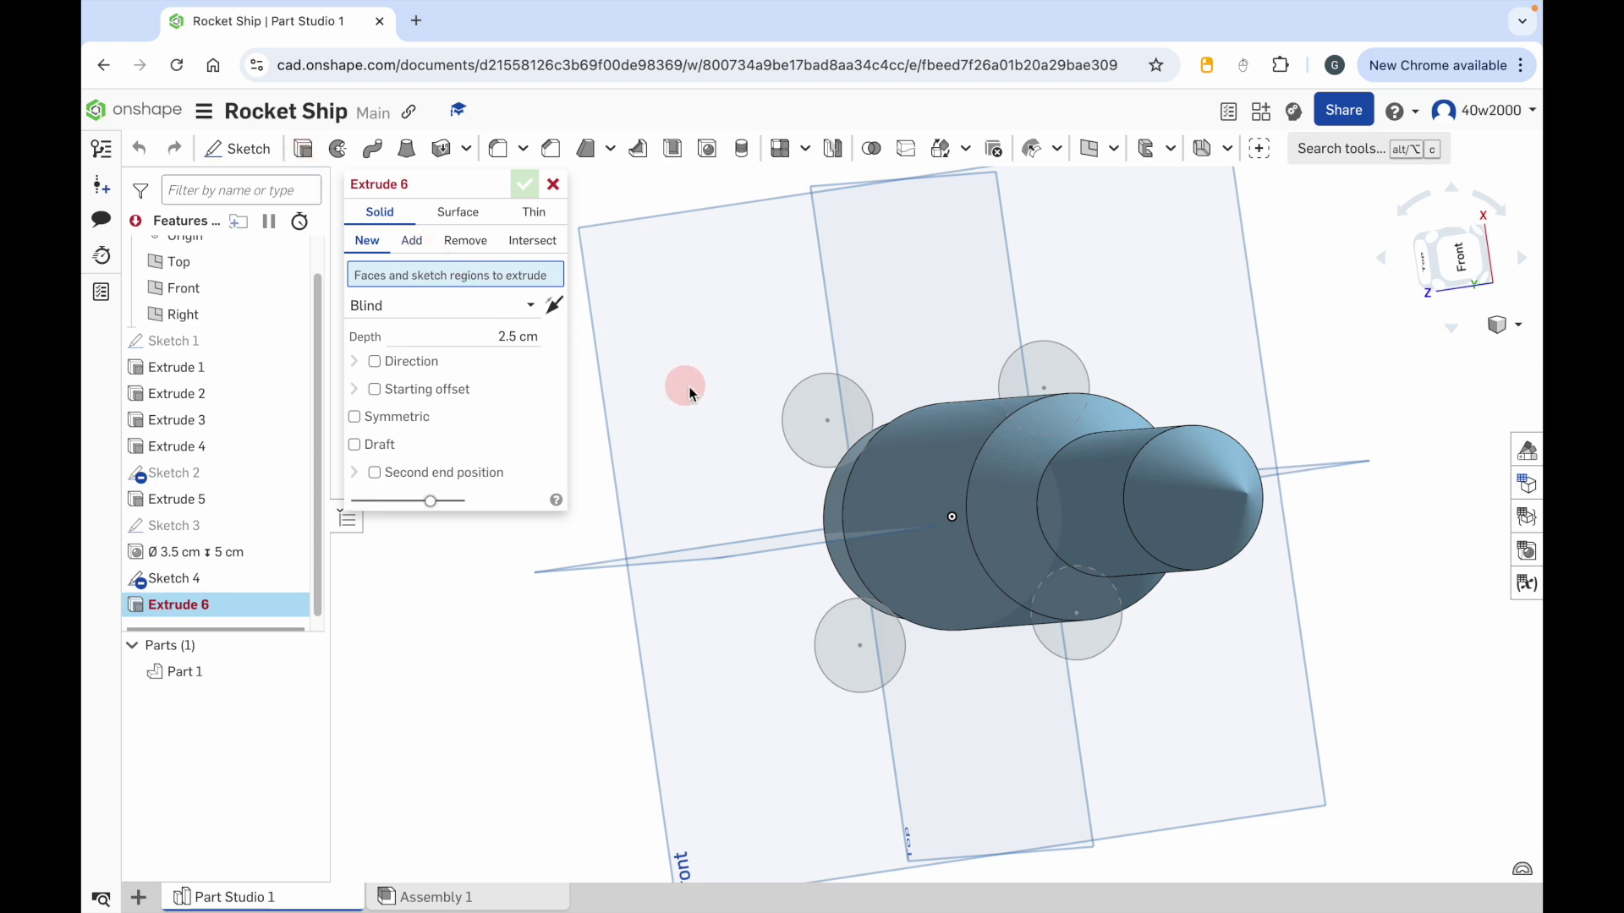
{"action": "left_click", "coordinate": [822, 419]}
{"action": "left_click", "coordinate": [1044, 368]}
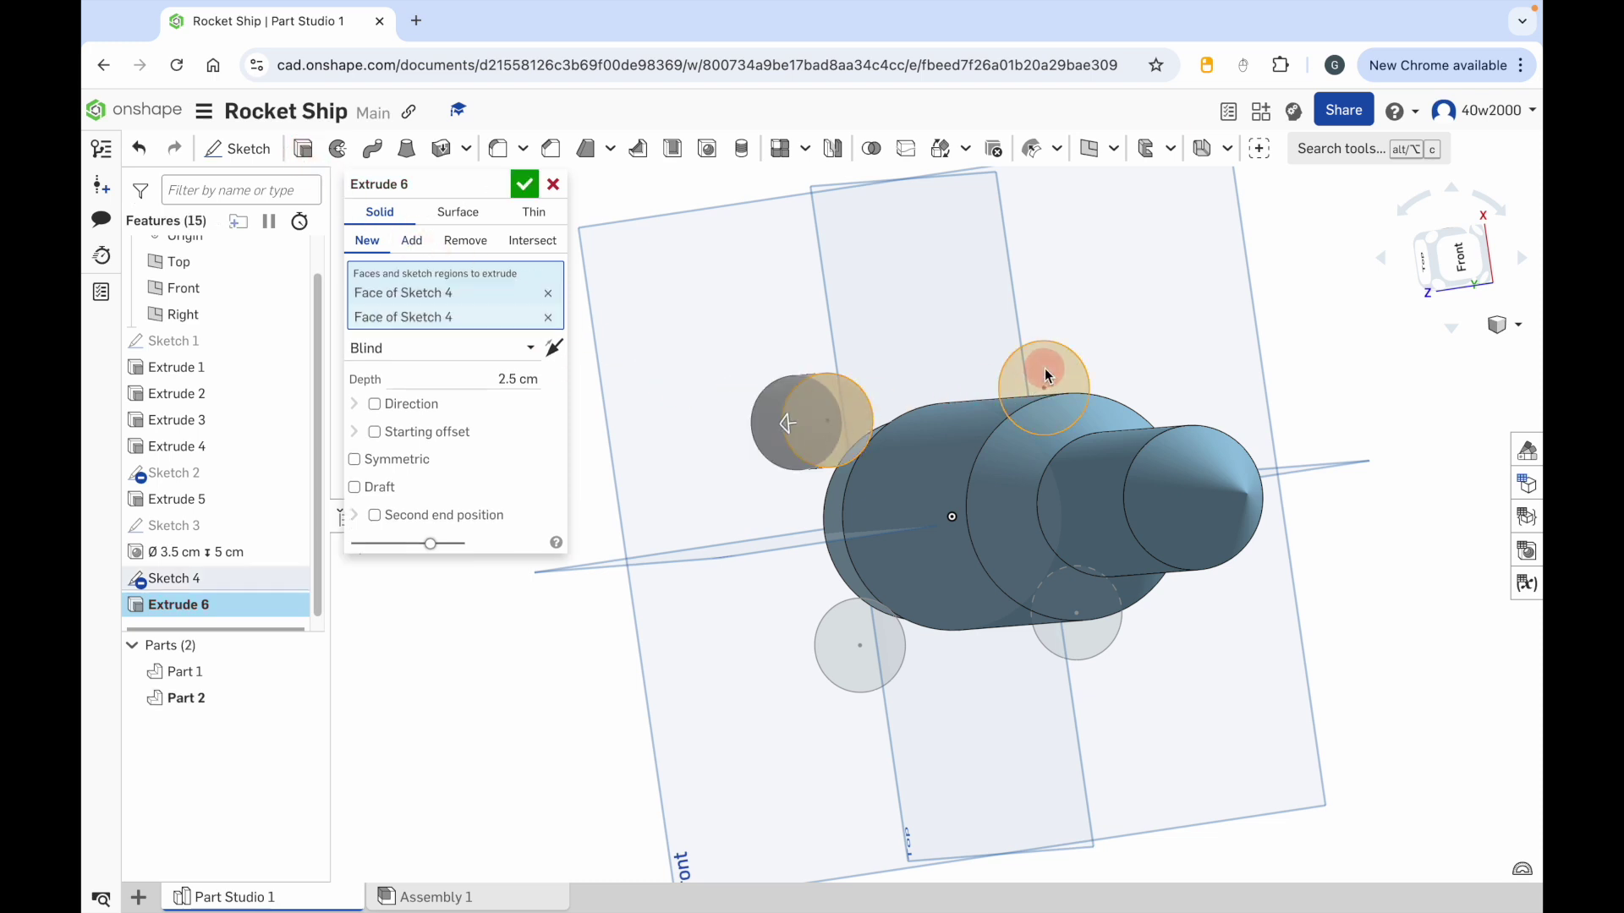
{"action": "left_click", "coordinate": [1088, 636]}
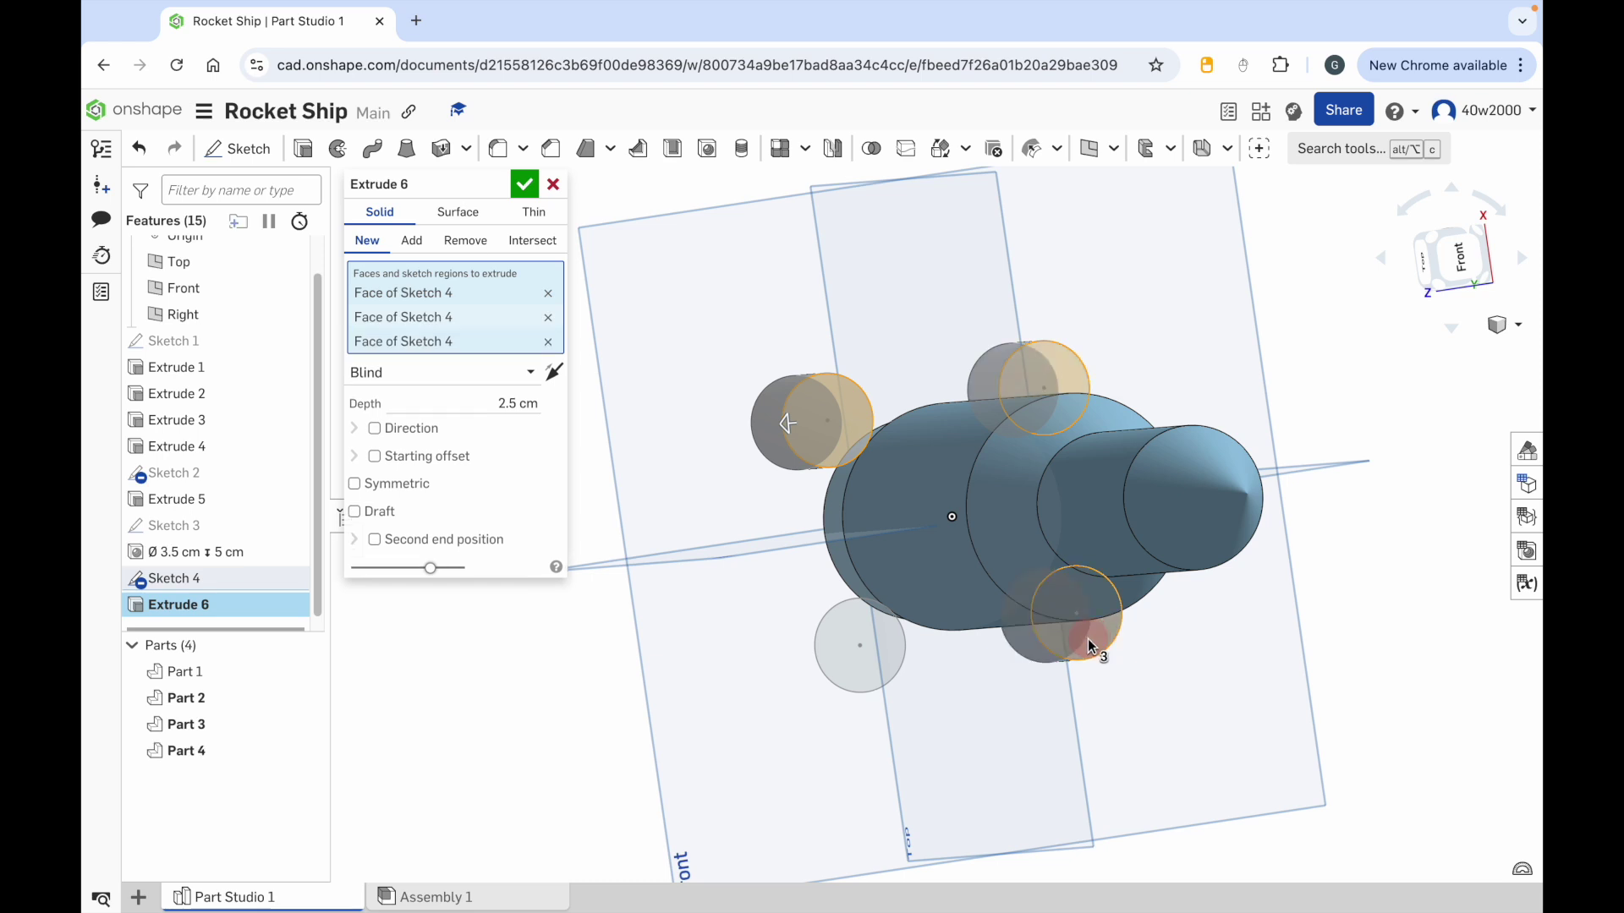
{"action": "left_click", "coordinate": [851, 663]}
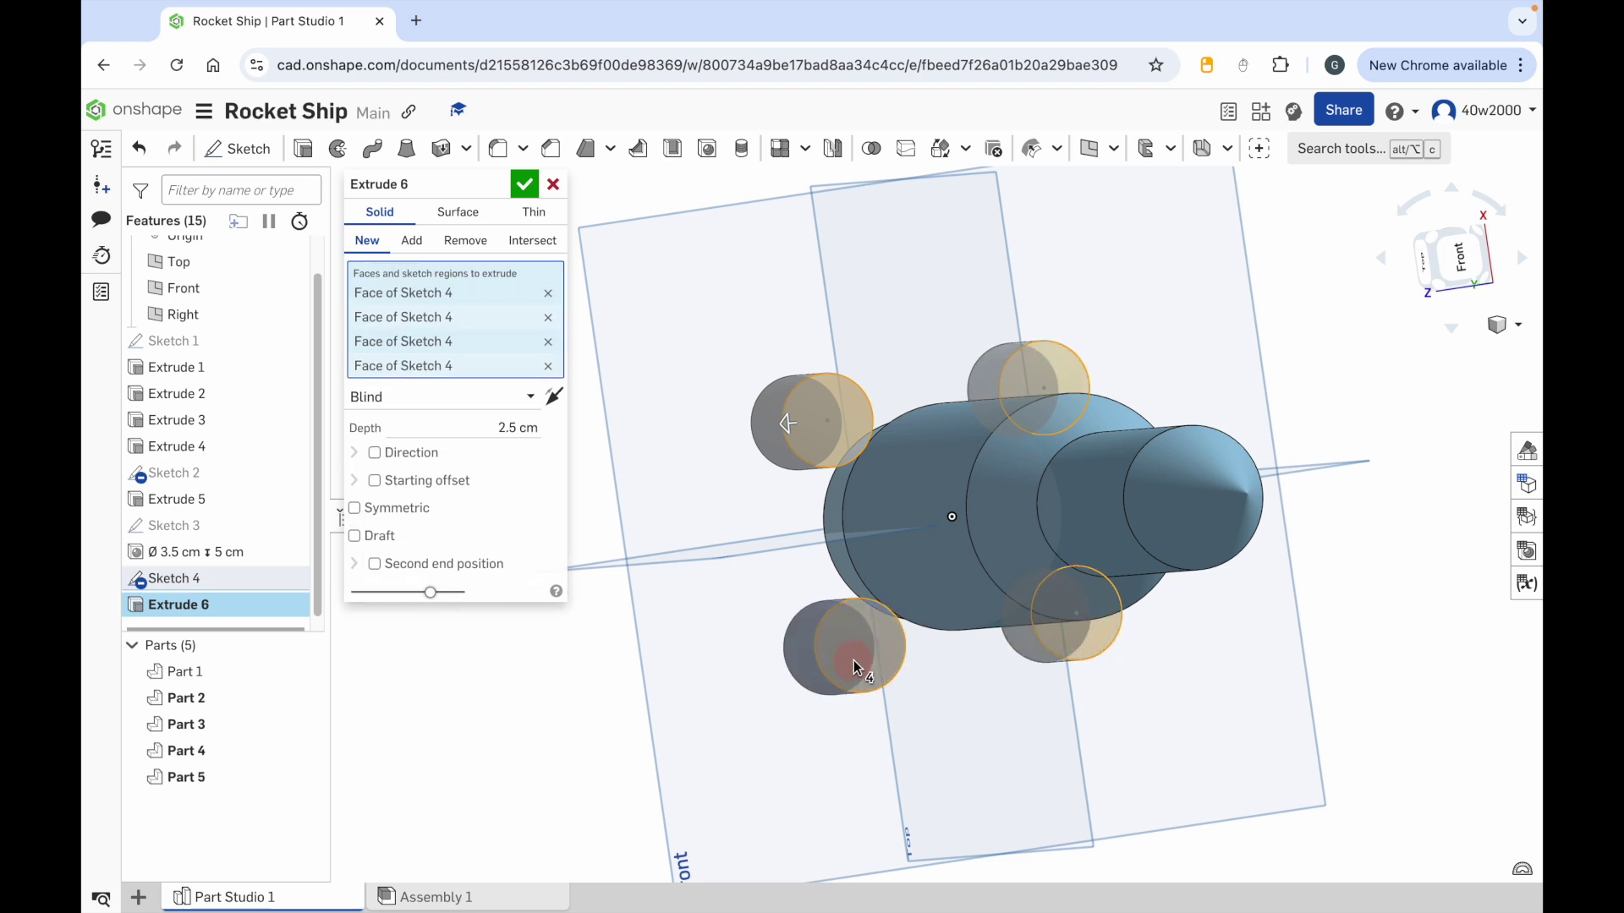
{"action": "right_click_drag", "start_coordinate": [707, 623], "coordinate": [744, 607]}
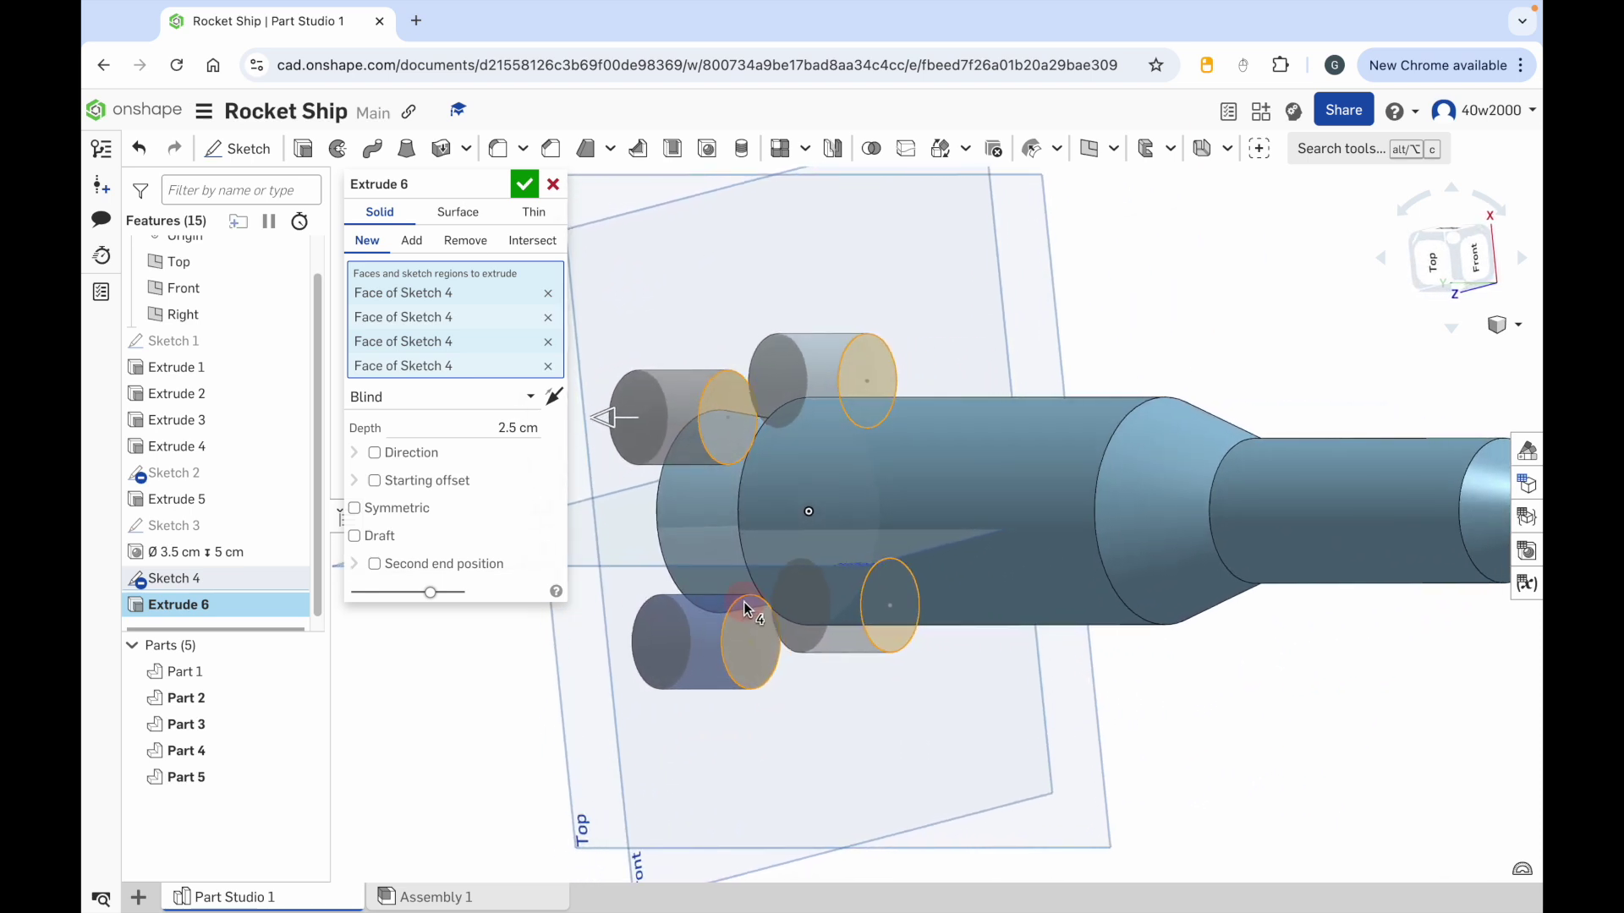
{"action": "left_click_drag", "start_coordinate": [607, 415], "coordinate": [602, 420]}
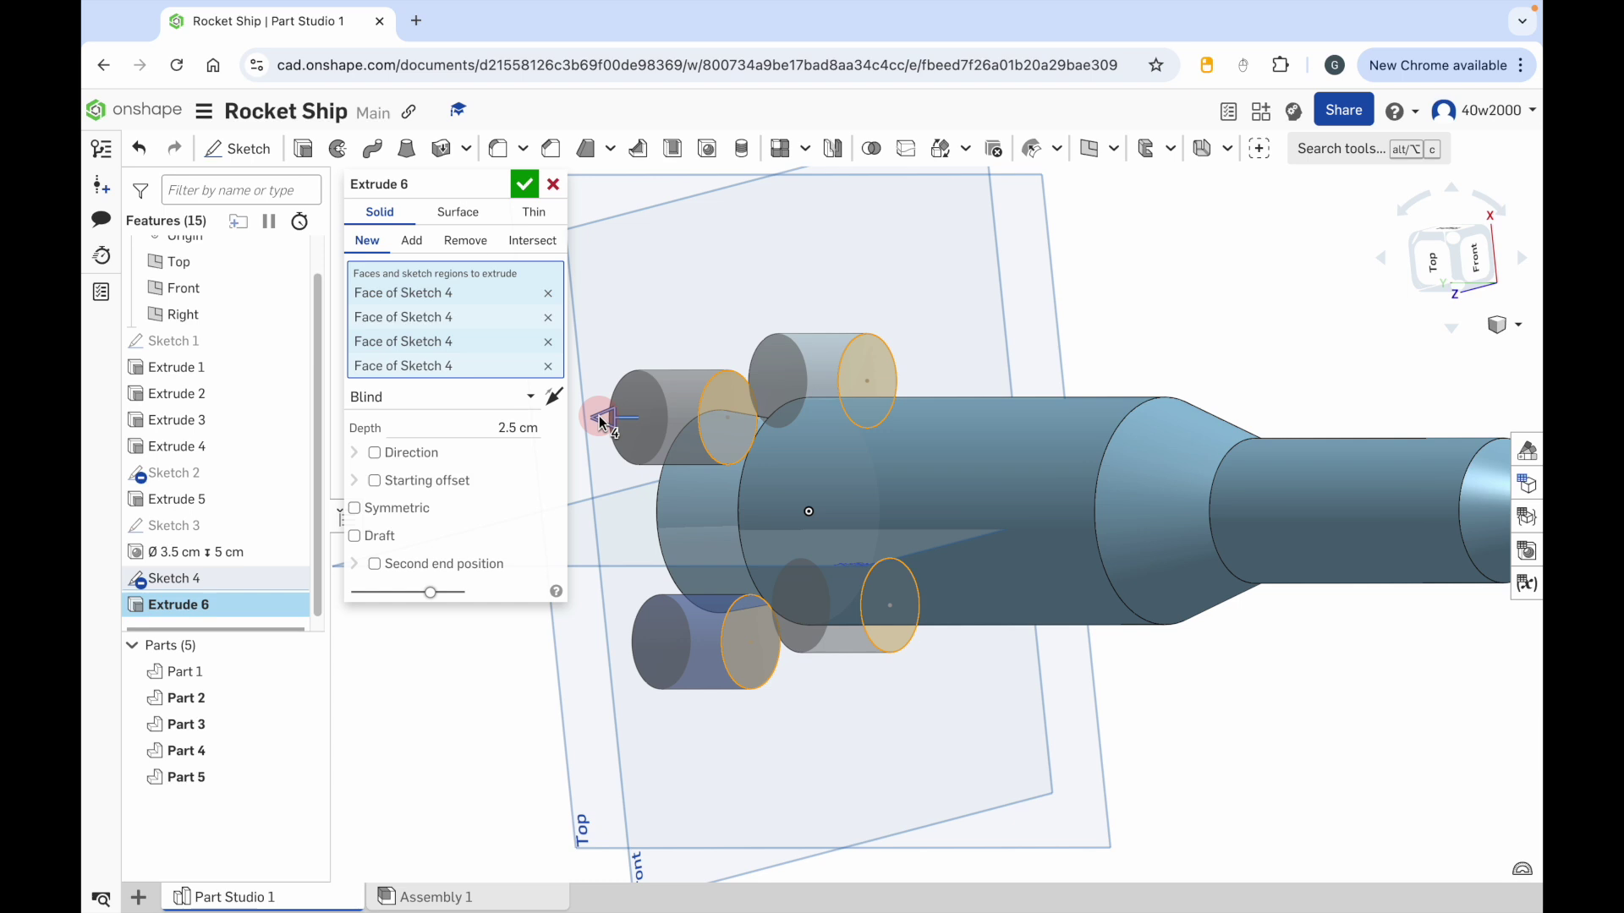
{"action": "left_click_drag", "start_coordinate": [602, 420], "coordinate": [1052, 429]}
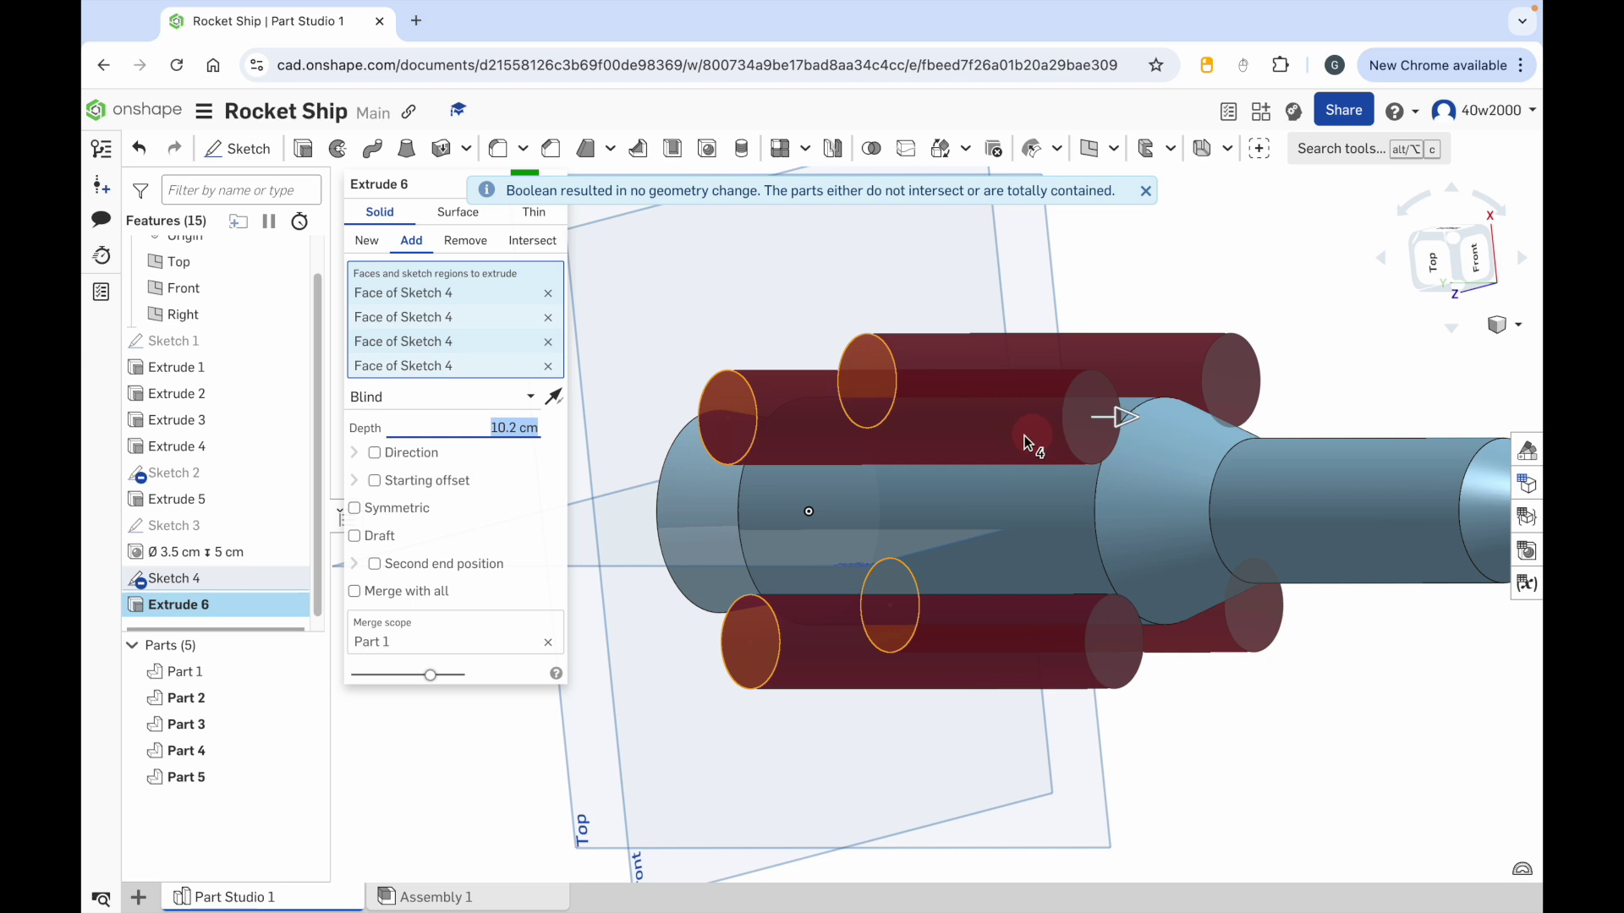
{"action": "left_click", "coordinate": [490, 429]}
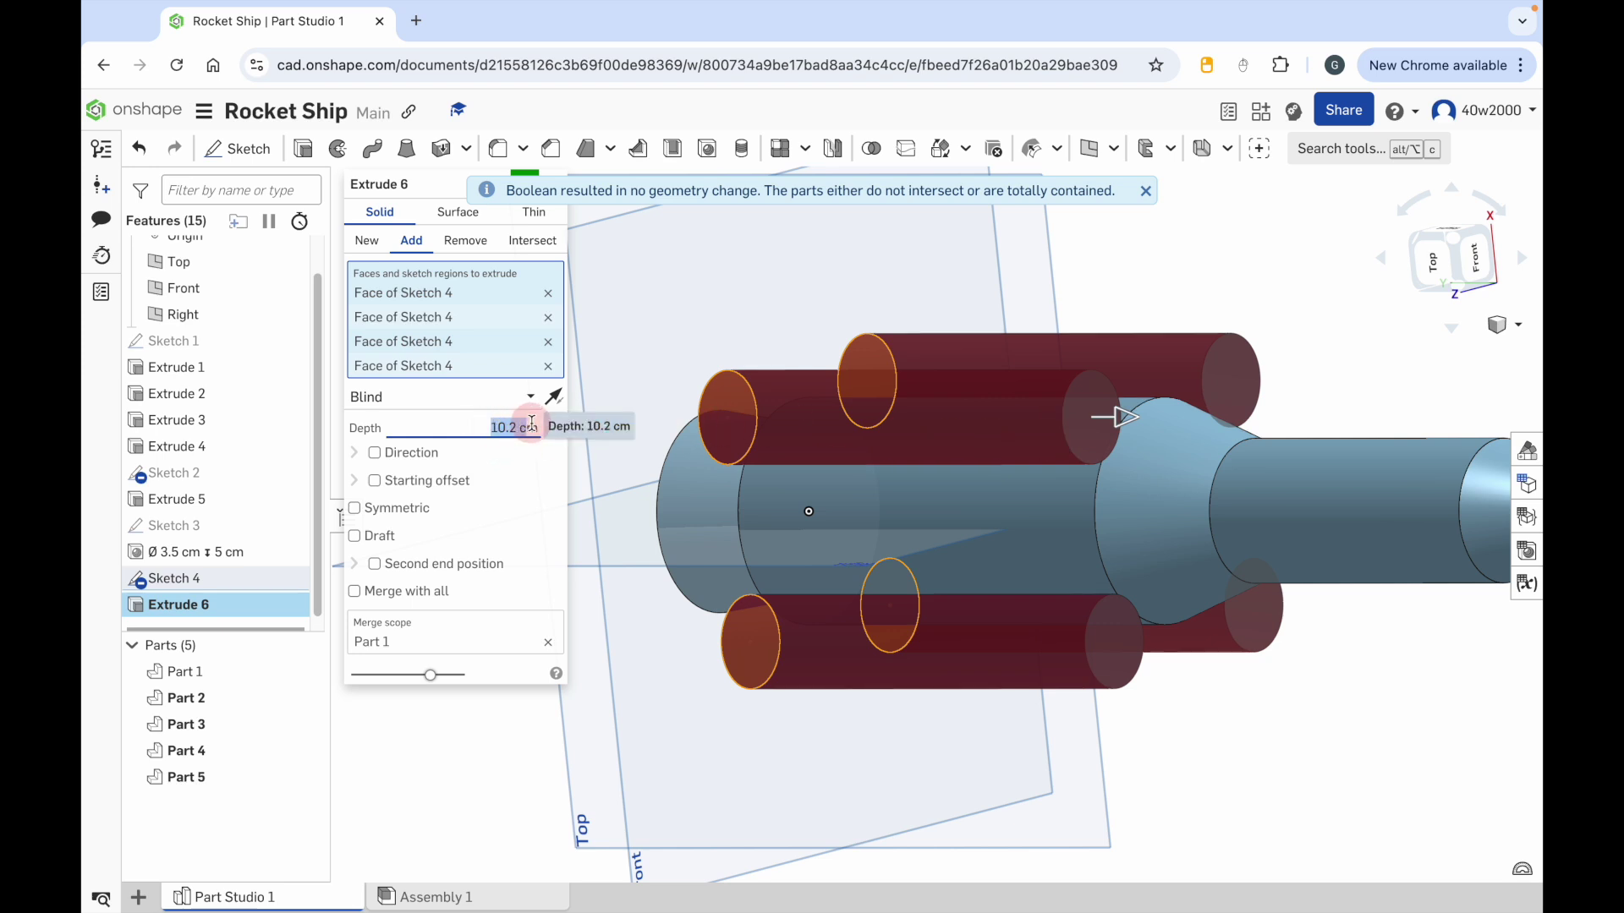
{"action": "type", "text": "10"}
{"action": "key", "text": "Return"}
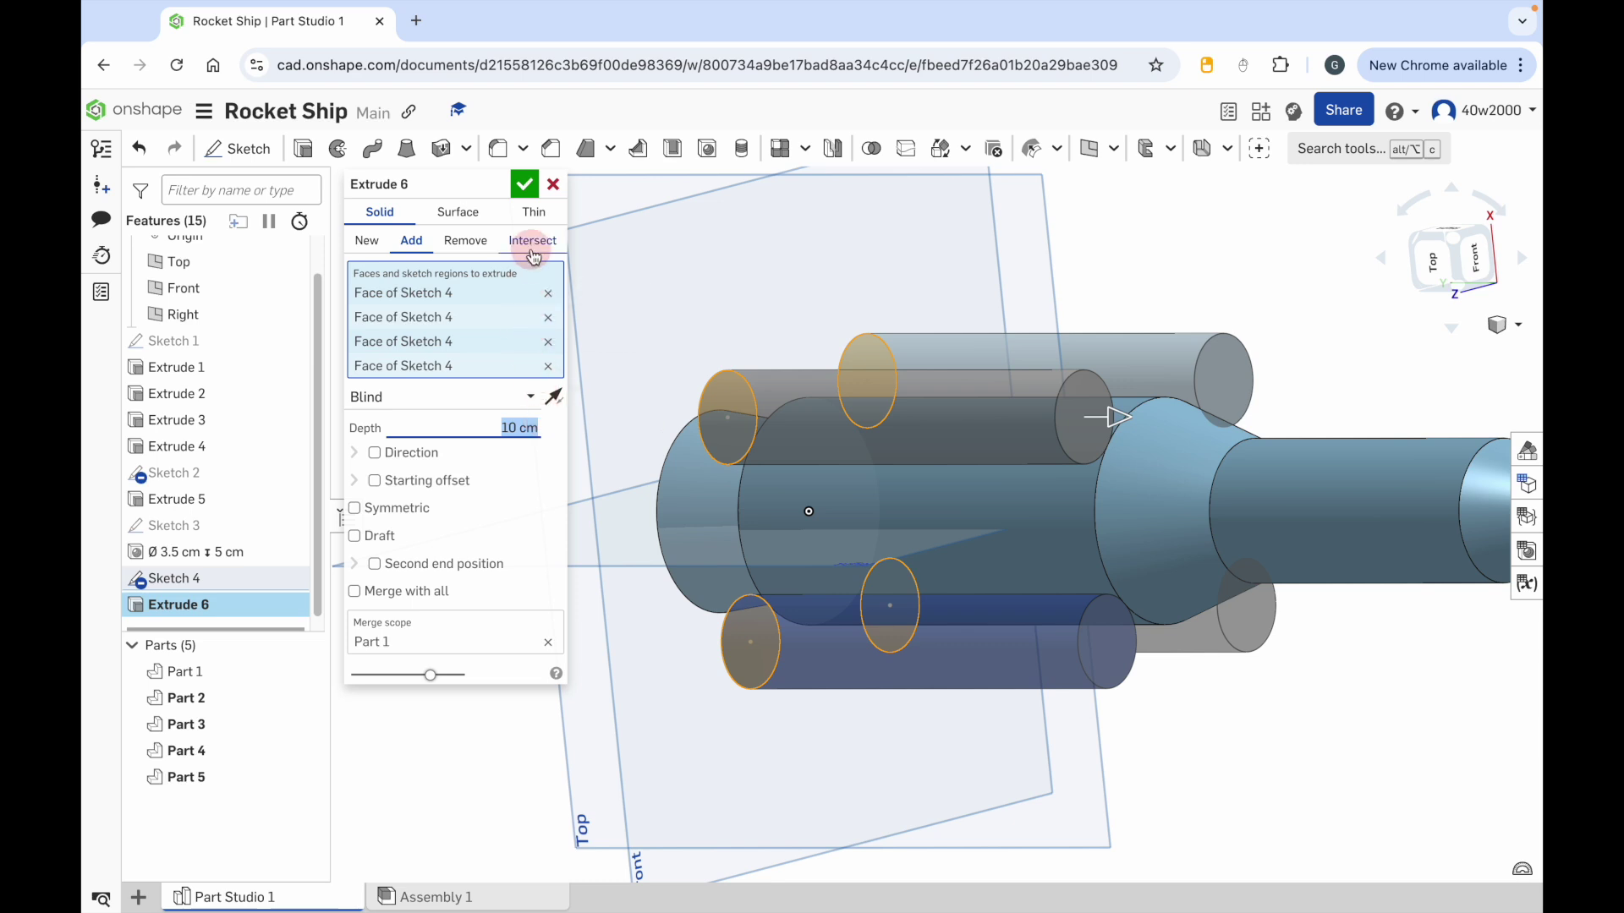
{"action": "left_click", "coordinate": [526, 184]}
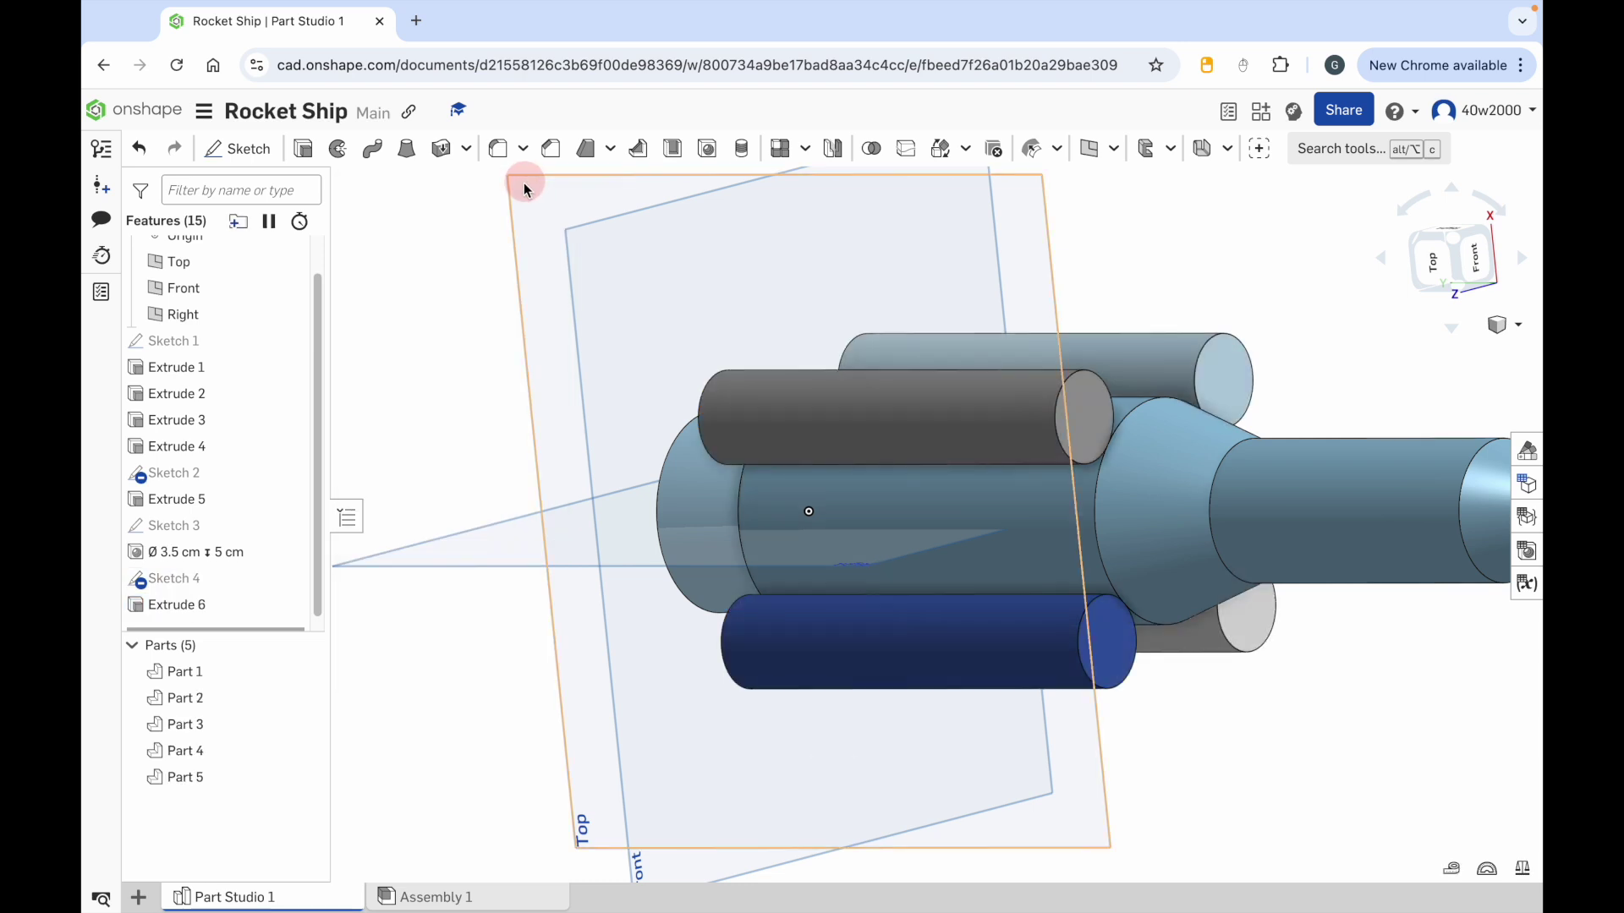
Step: Set up a new extrusion of the four side boosters' front faces with an inward draft of 20 degrees
{"action": "left_click", "coordinate": [304, 152]}
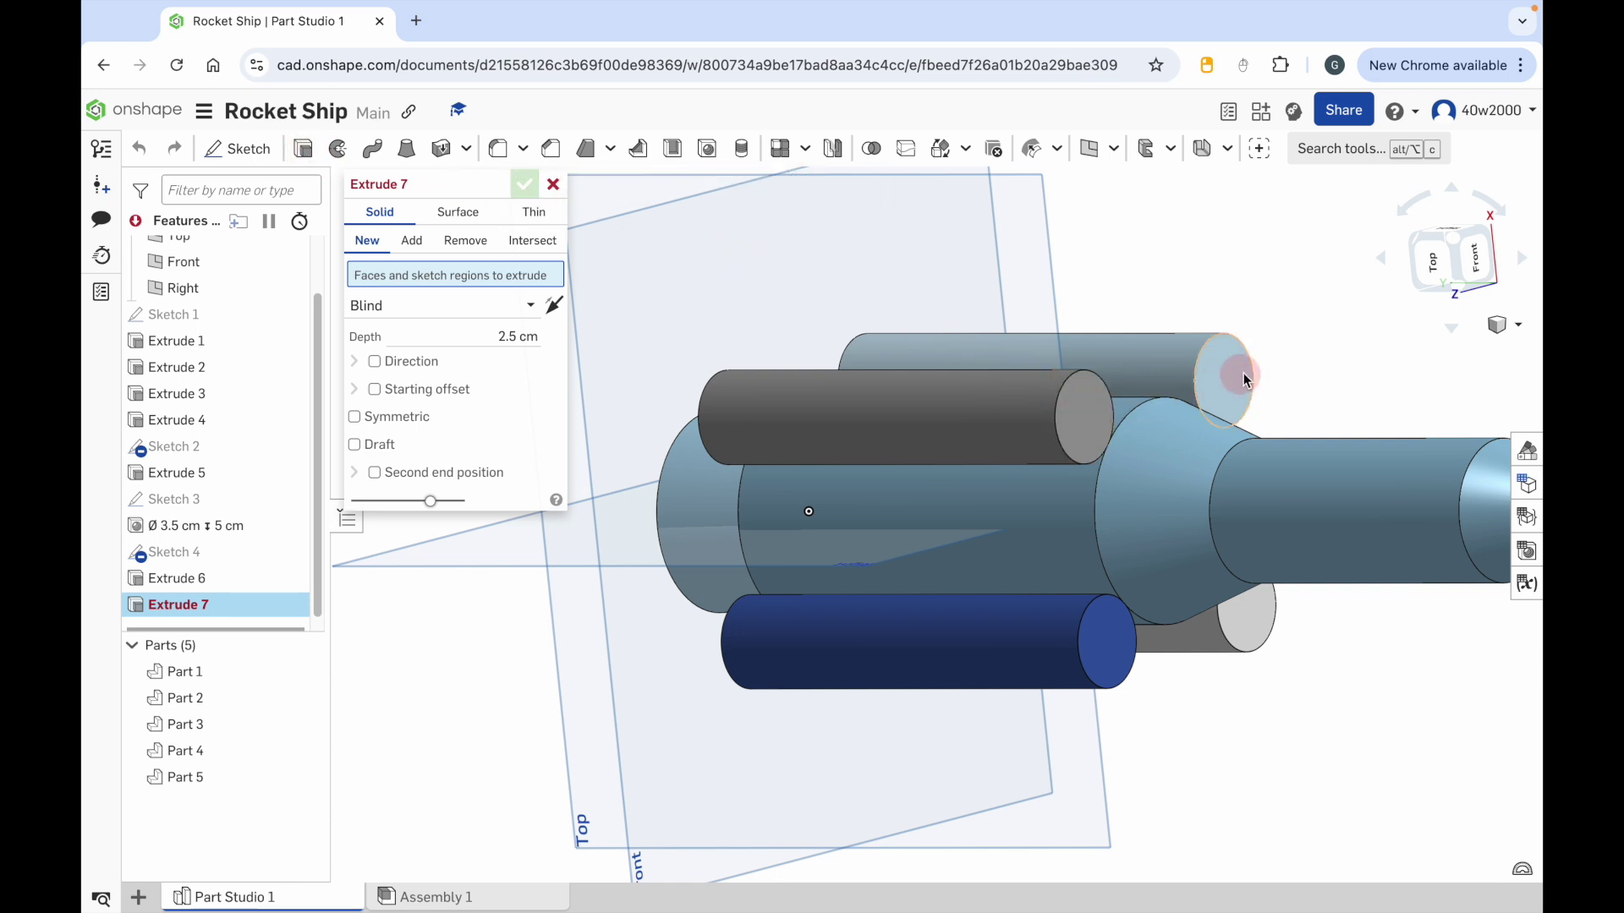
{"action": "left_click", "coordinate": [1085, 414]}
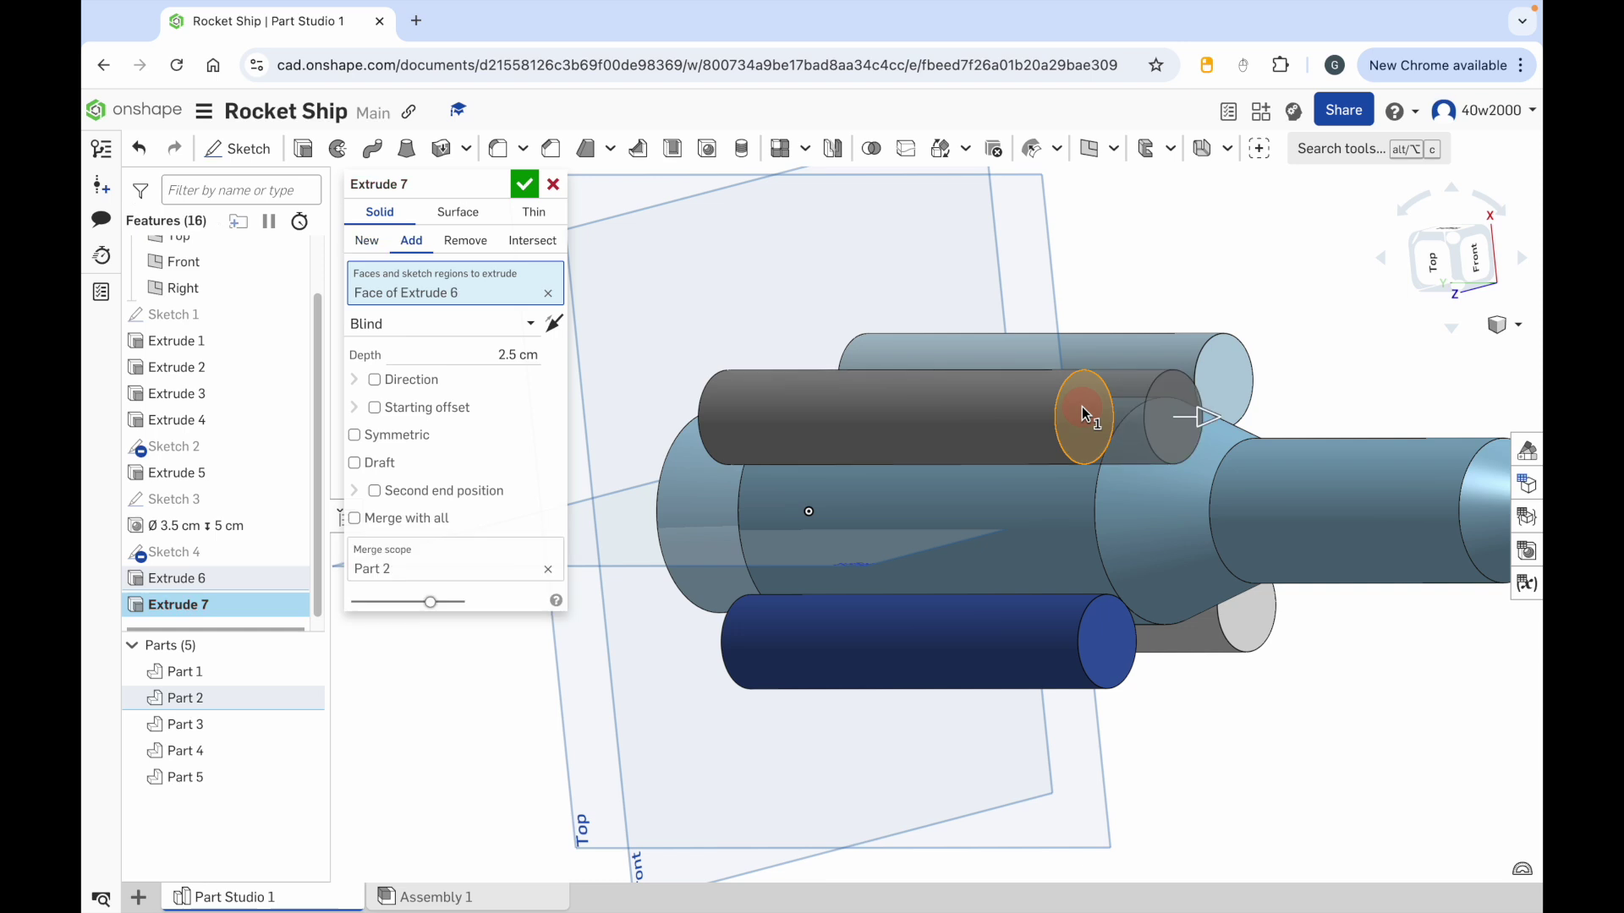
{"action": "left_click", "coordinate": [1230, 373]}
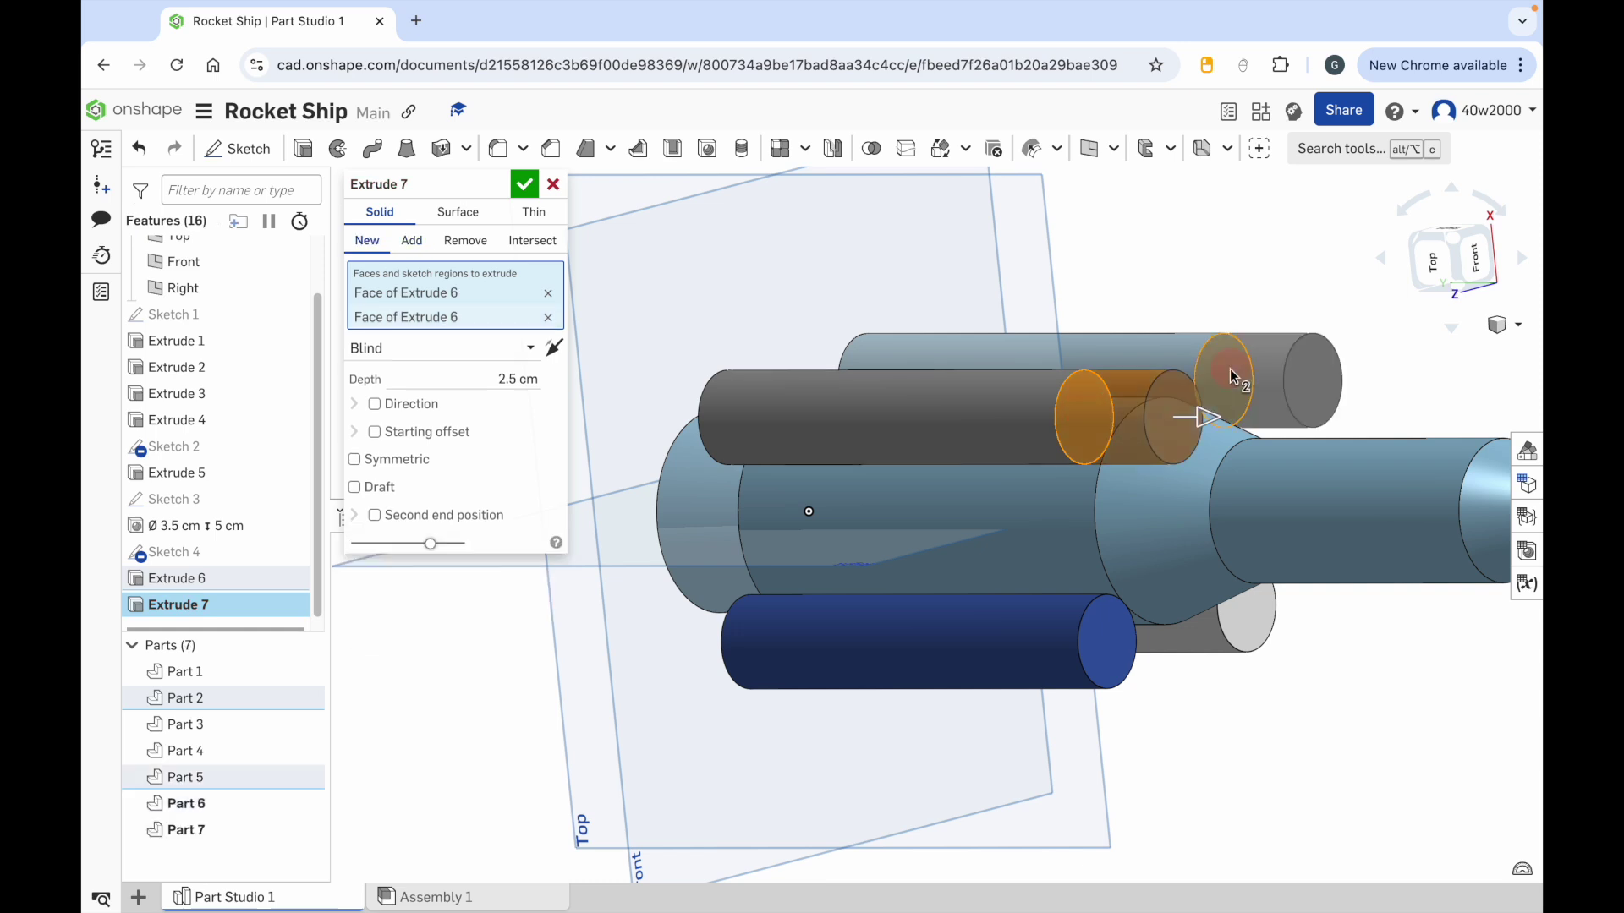
{"action": "left_click", "coordinate": [1259, 627]}
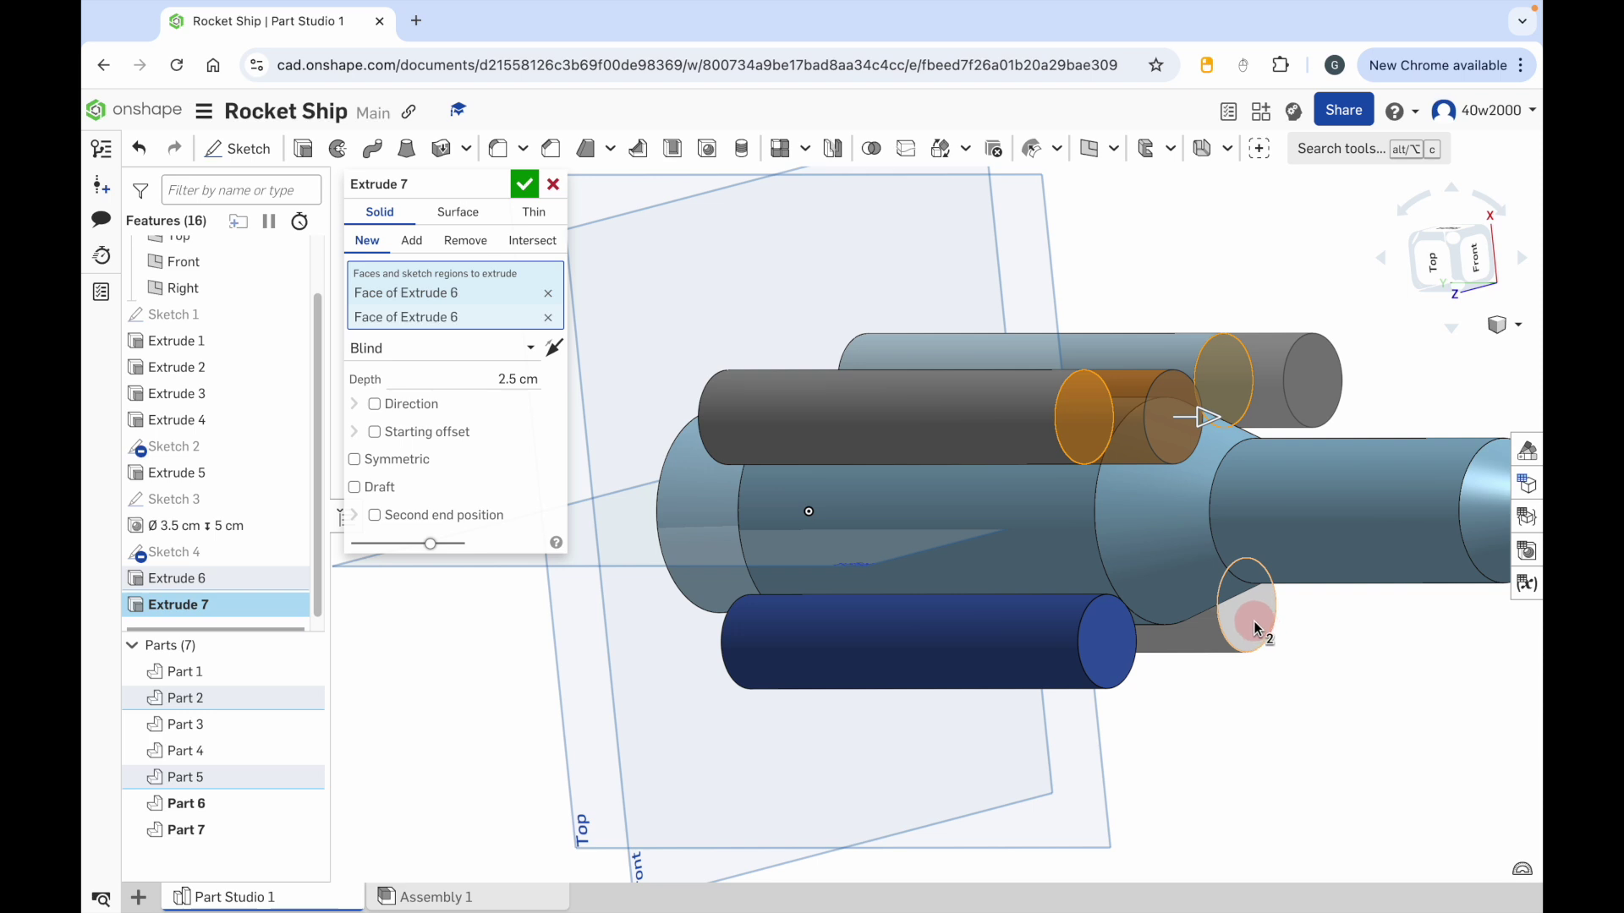
{"action": "left_click", "coordinate": [1095, 660]}
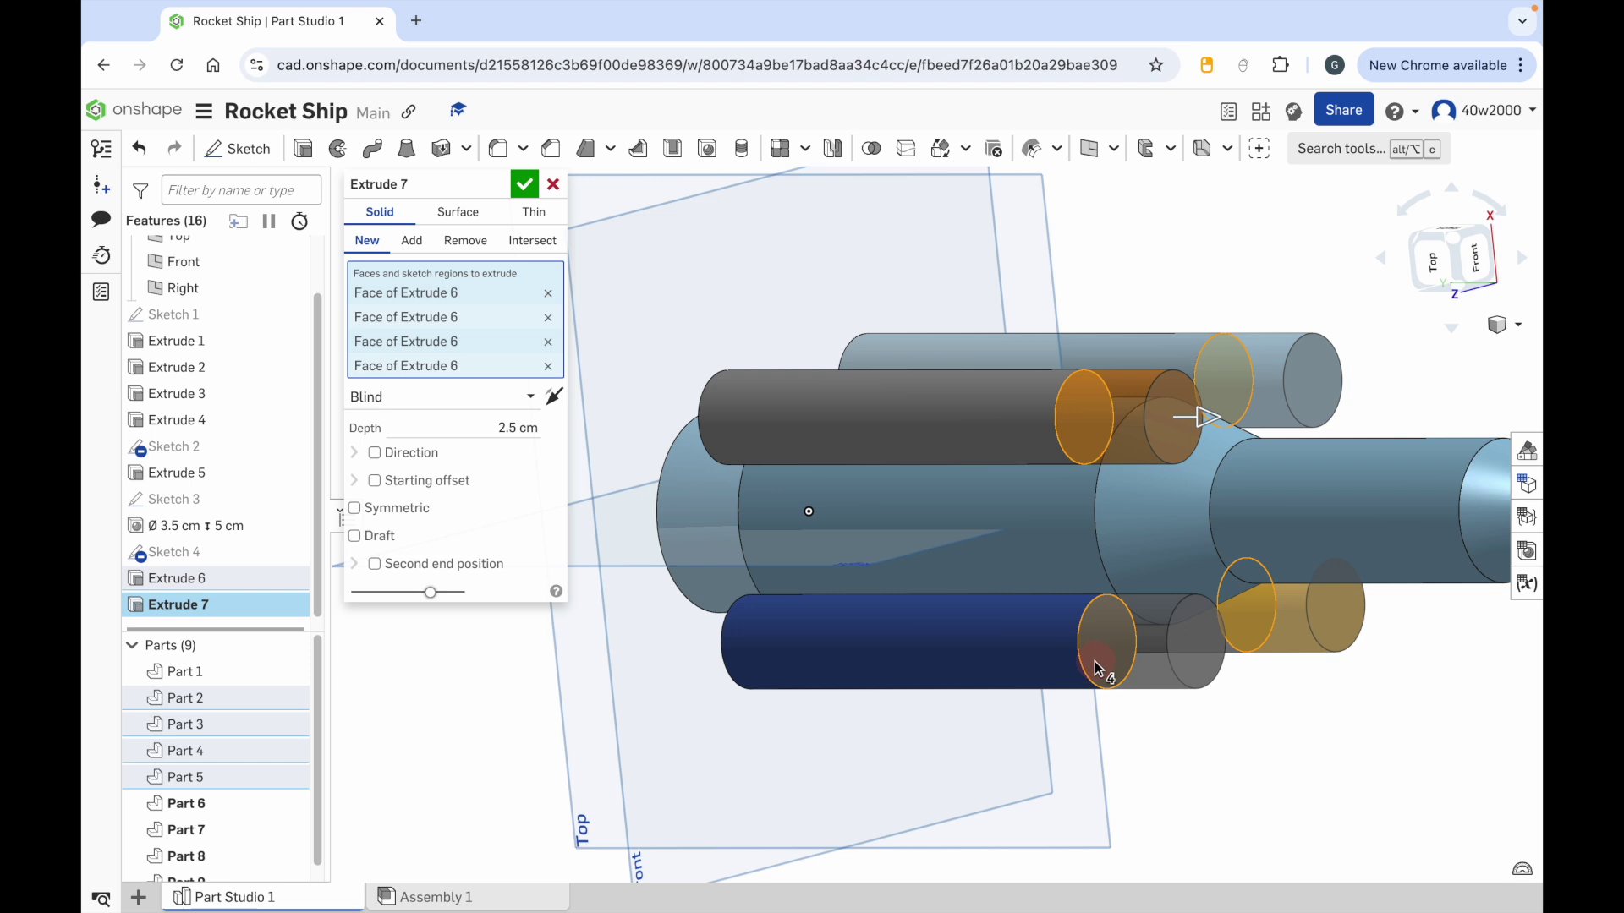
{"action": "left_click", "coordinate": [355, 538]}
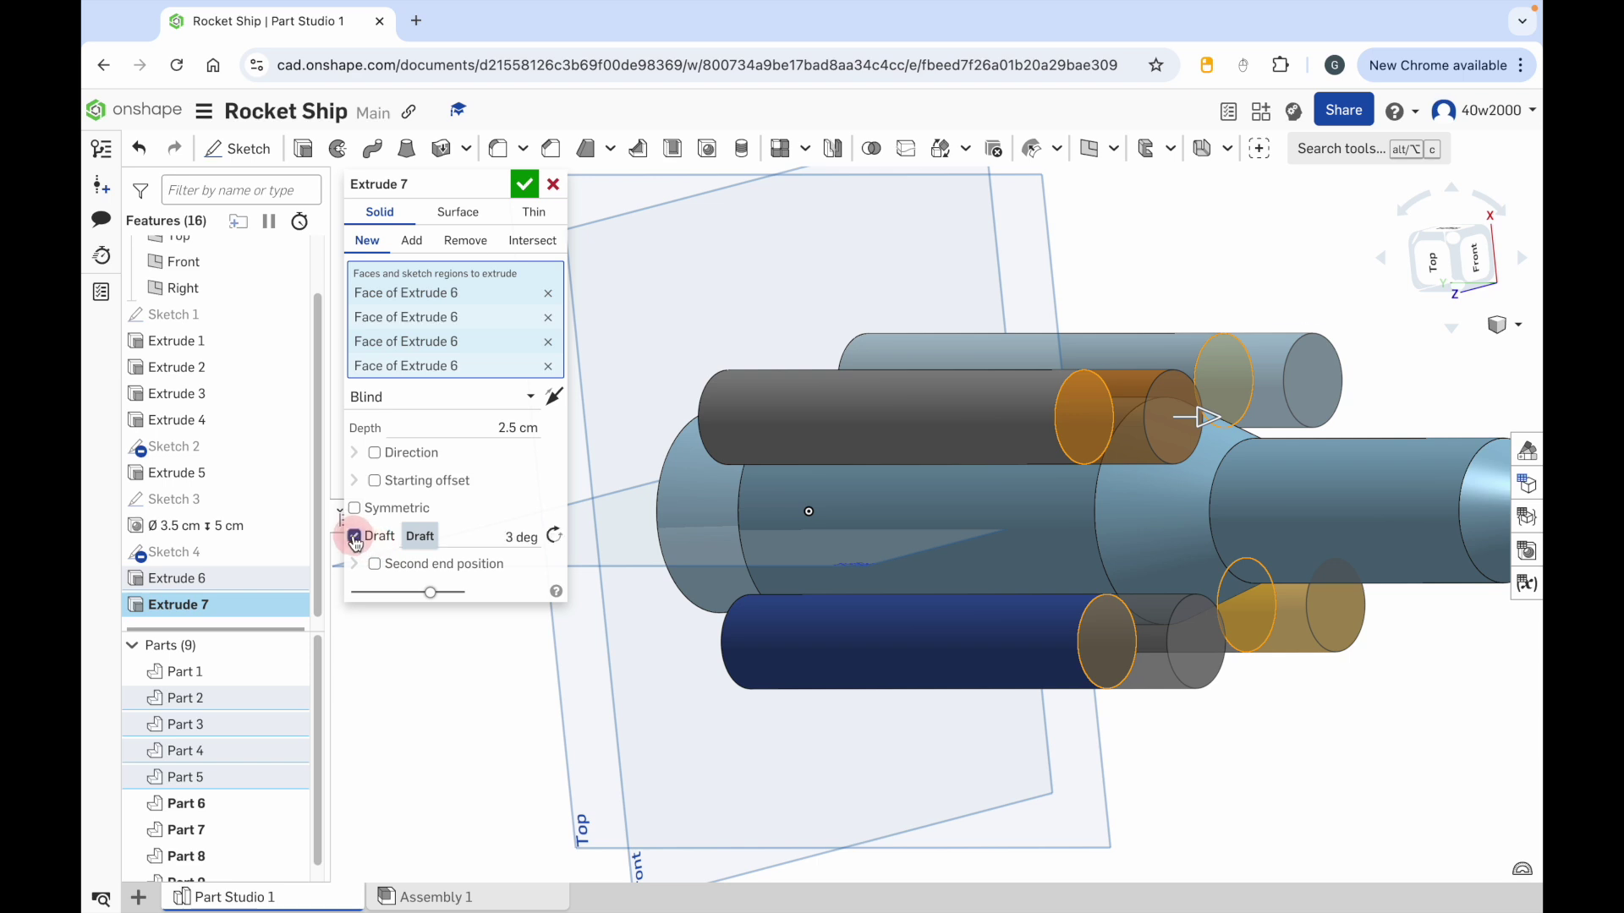
{"action": "left_click", "coordinate": [521, 541]}
{"action": "left_click", "coordinate": [525, 578]}
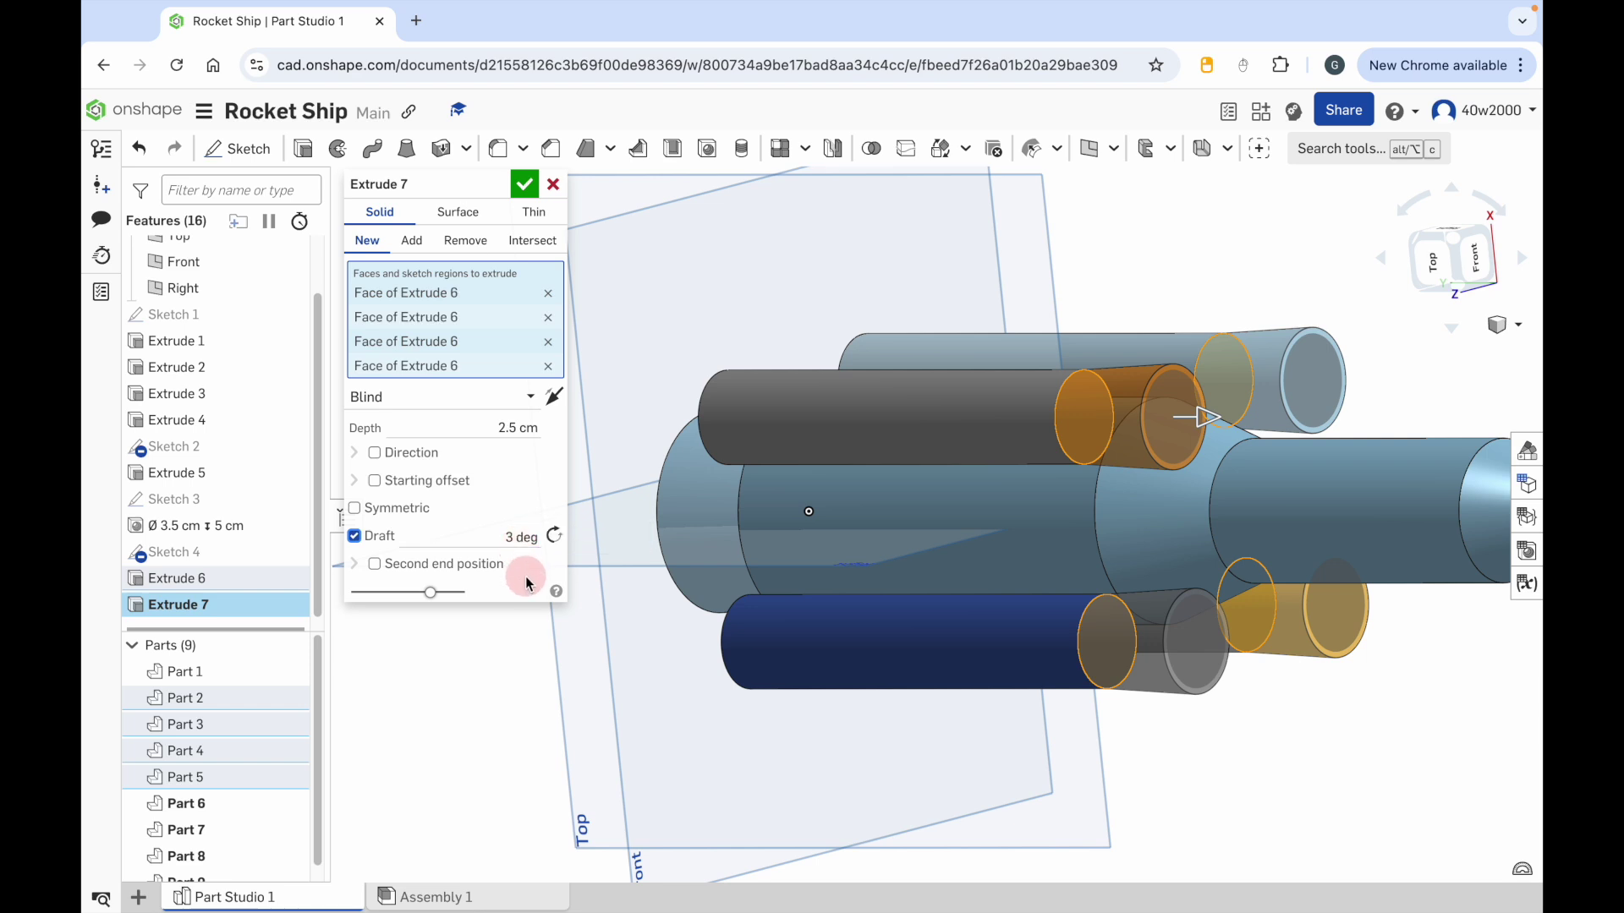
{"action": "left_click", "coordinate": [554, 538]}
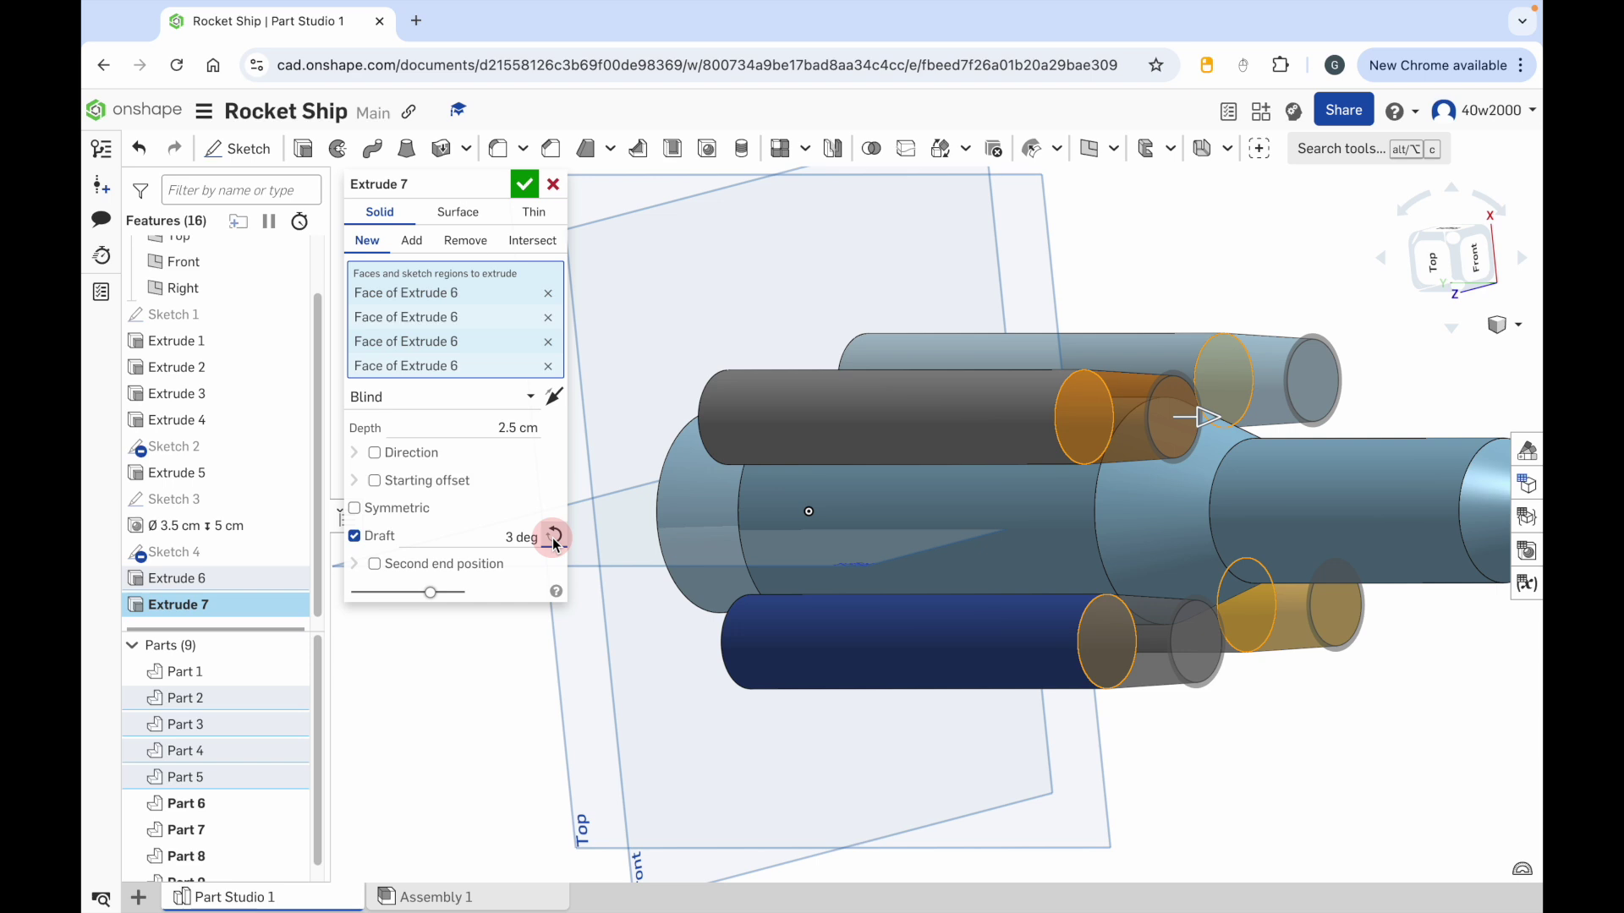
{"action": "left_click", "coordinate": [510, 538]}
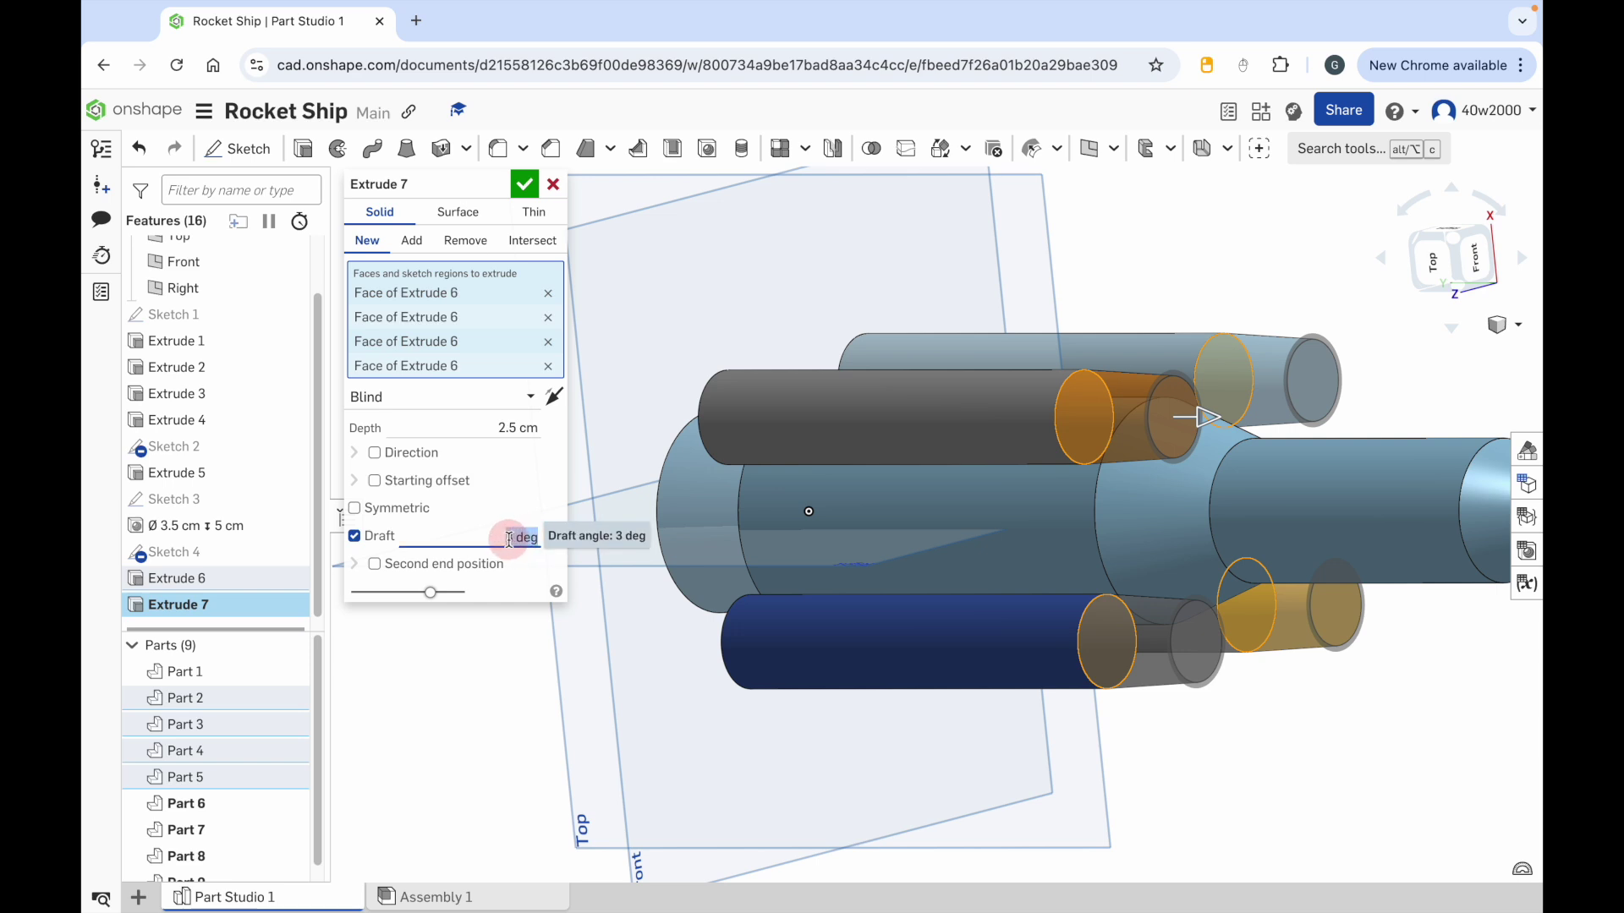
{"action": "type", "text": "20"}
{"action": "key", "text": "Return"}
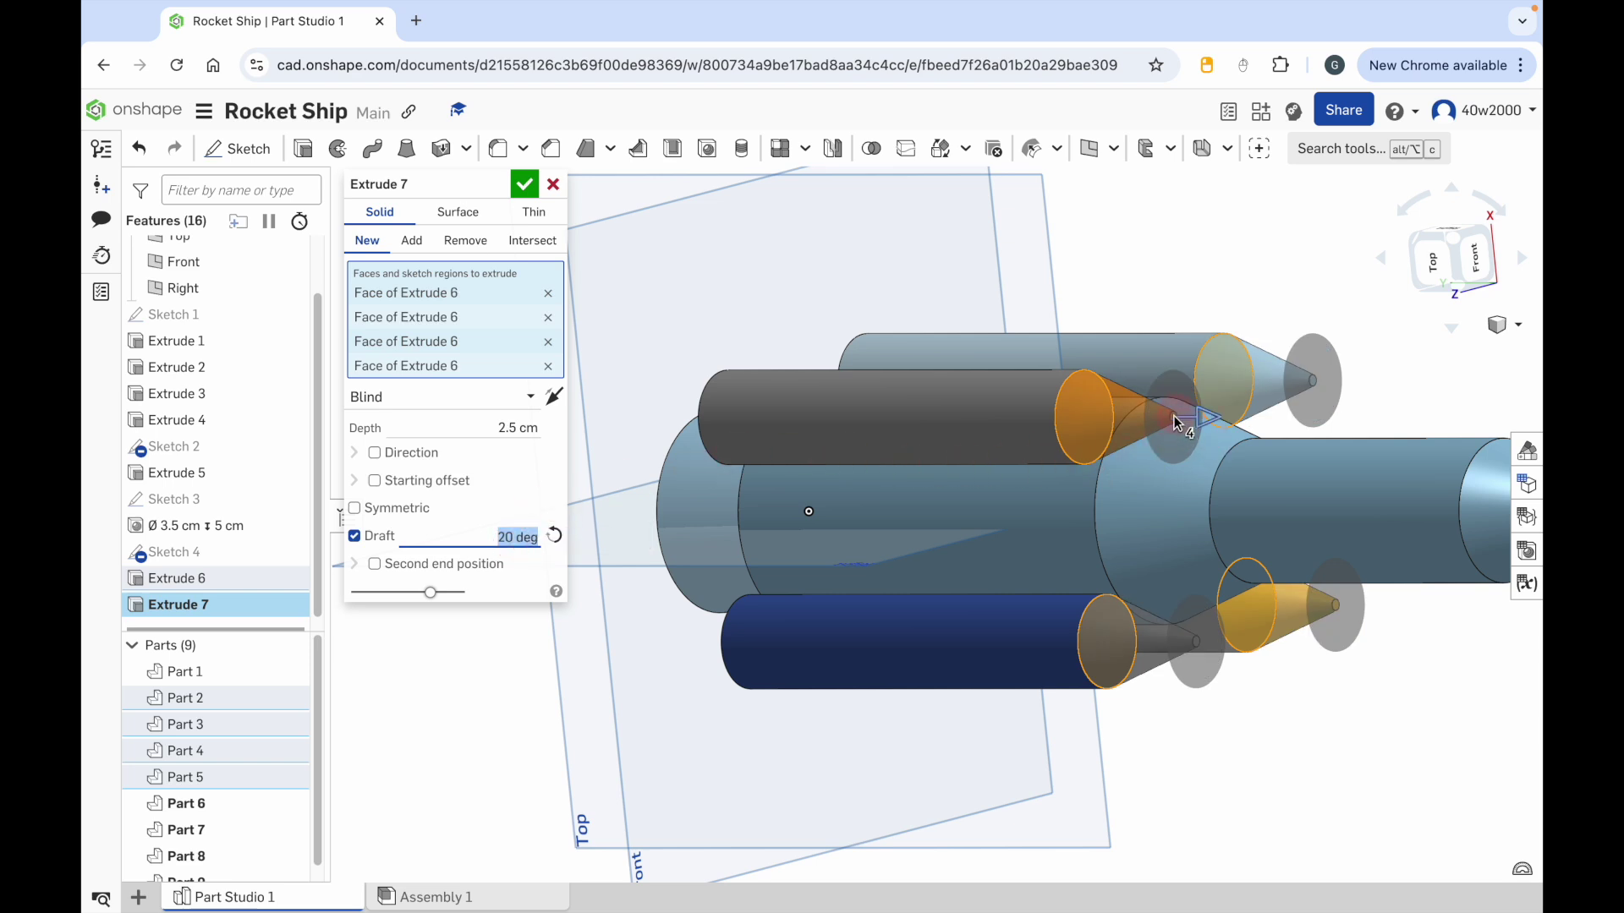
Step: Extend the drafted extrusion's depth to about 3.95 cm to form pointed booster cones, and accept it
{"action": "left_click_drag", "start_coordinate": [1208, 428], "coordinate": [1260, 421]}
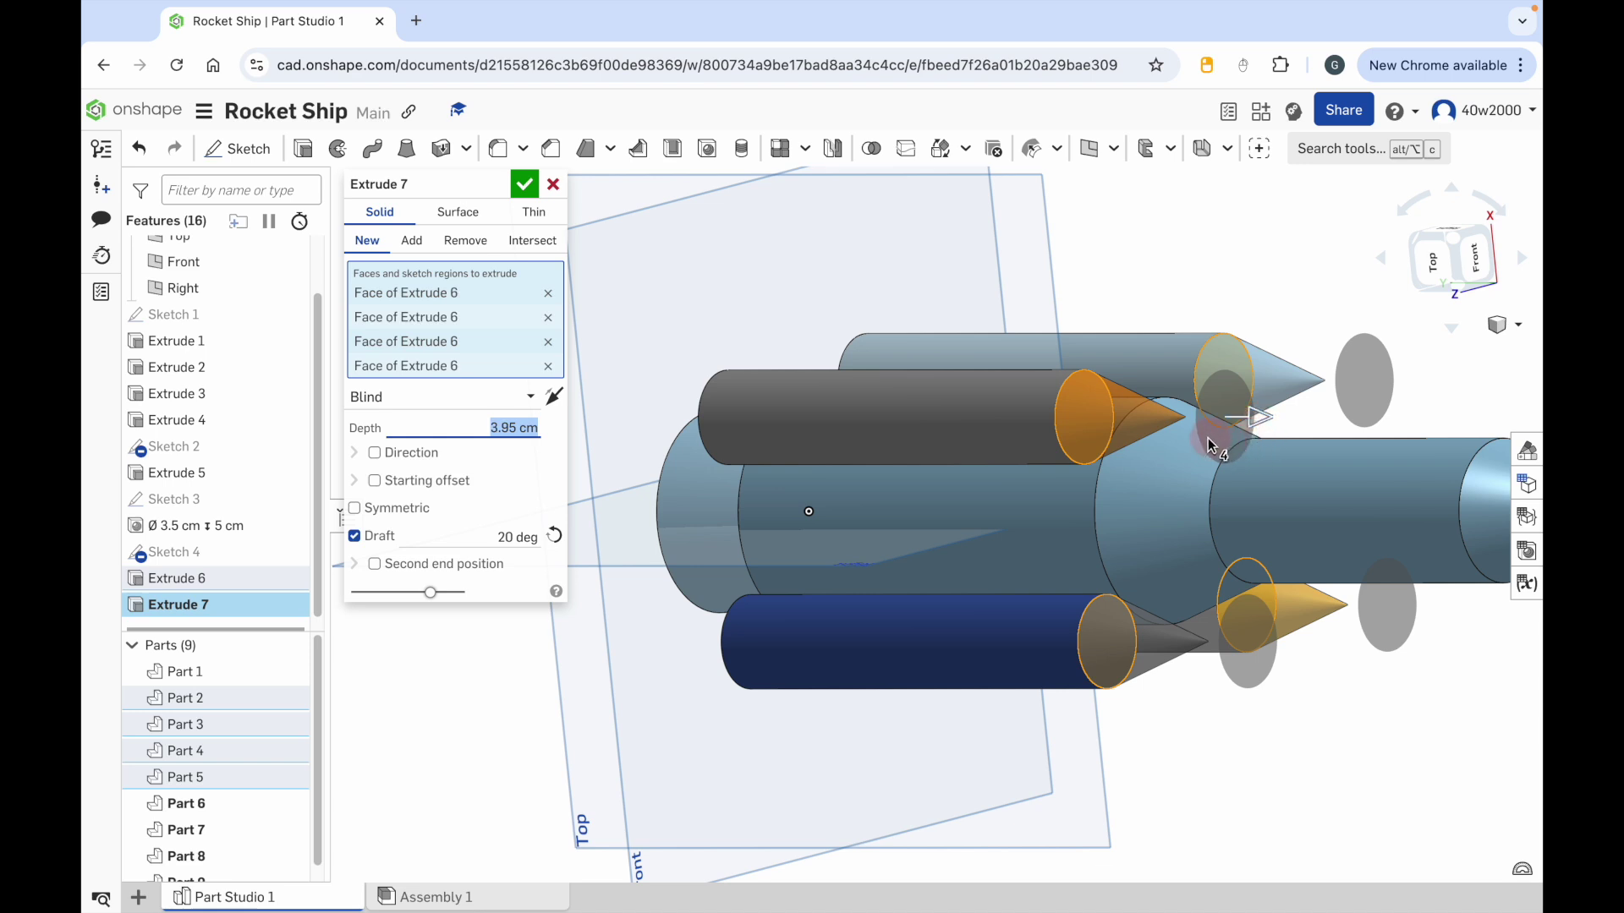
{"action": "left_click", "coordinate": [524, 185]}
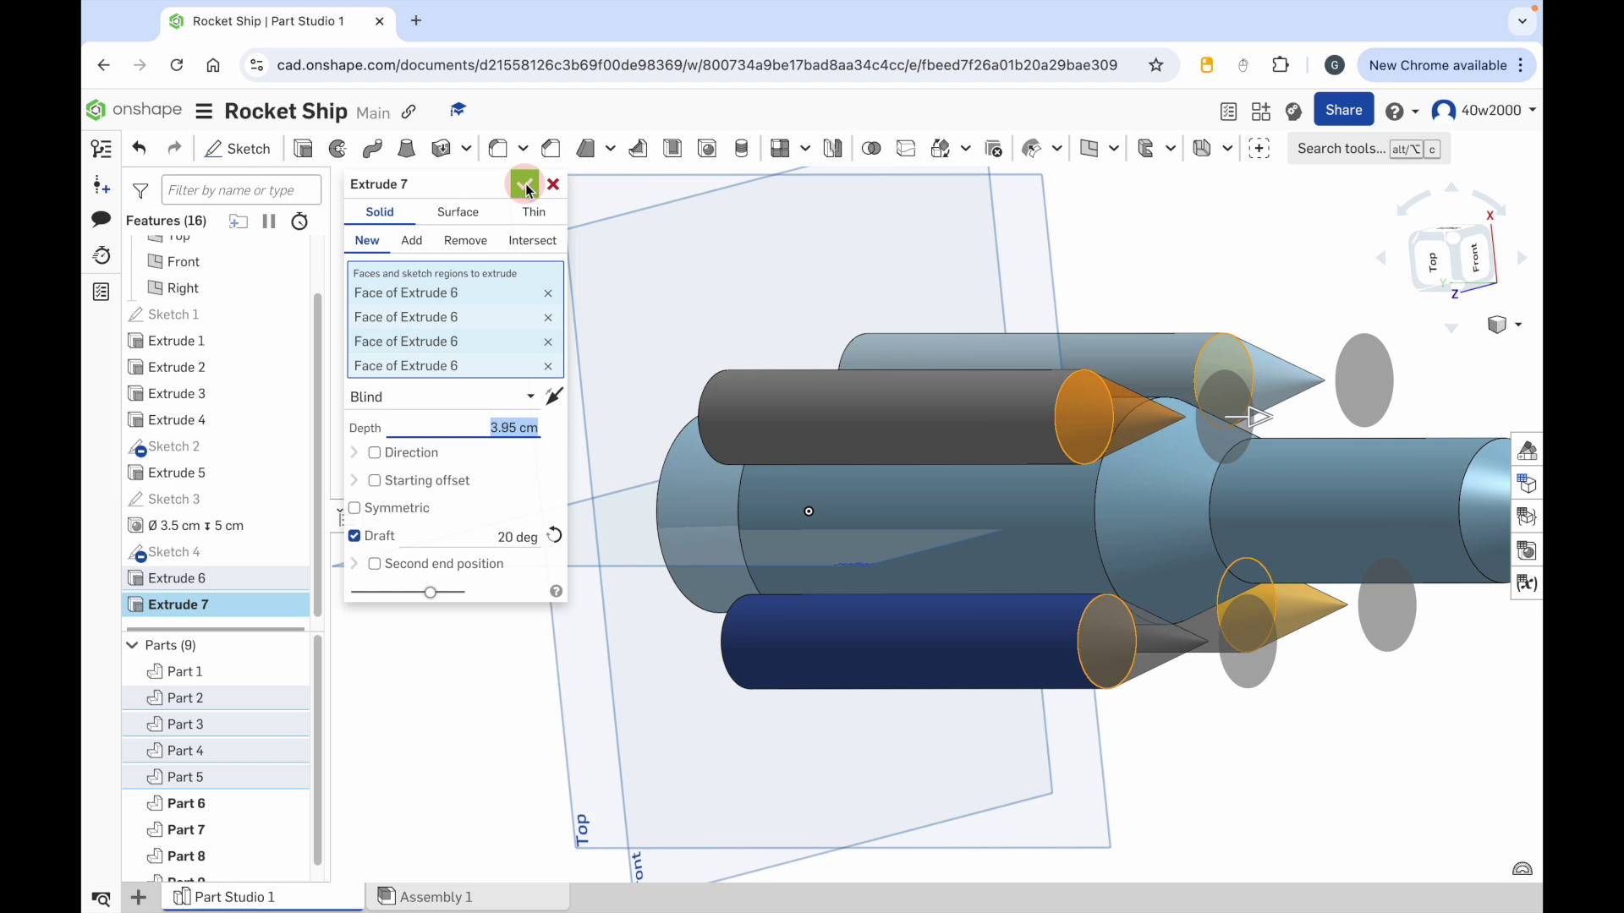
{"action": "scroll", "coordinate": [836, 461], "scroll_direction": "up", "scroll_amount": 2}
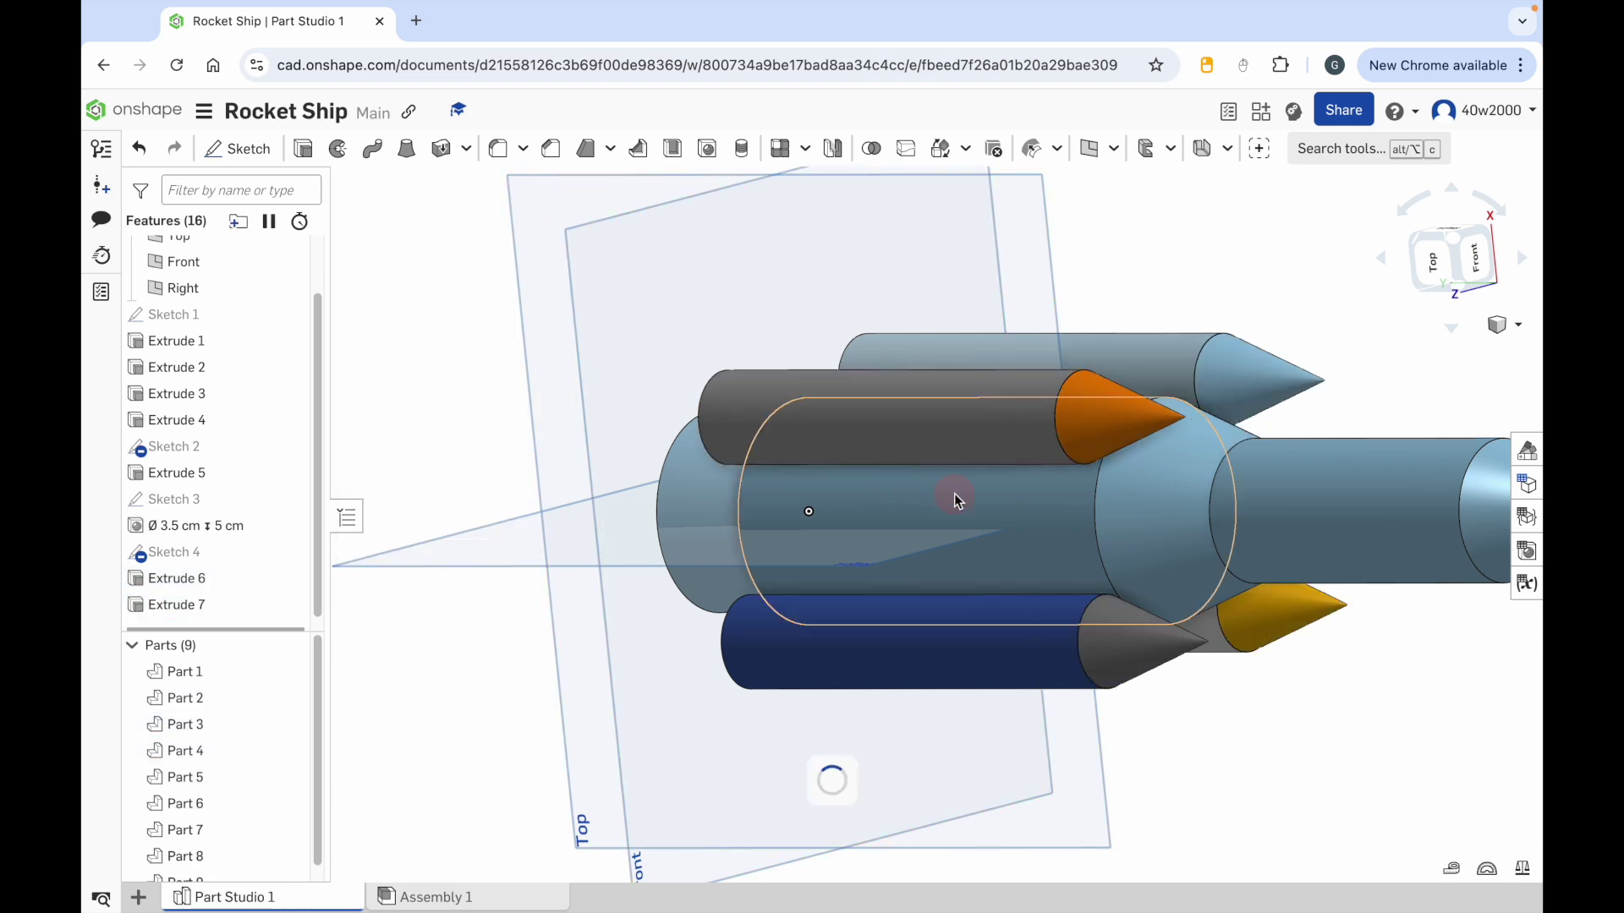
{"action": "right_click_drag", "start_coordinate": [1170, 504], "coordinate": [1249, 524]}
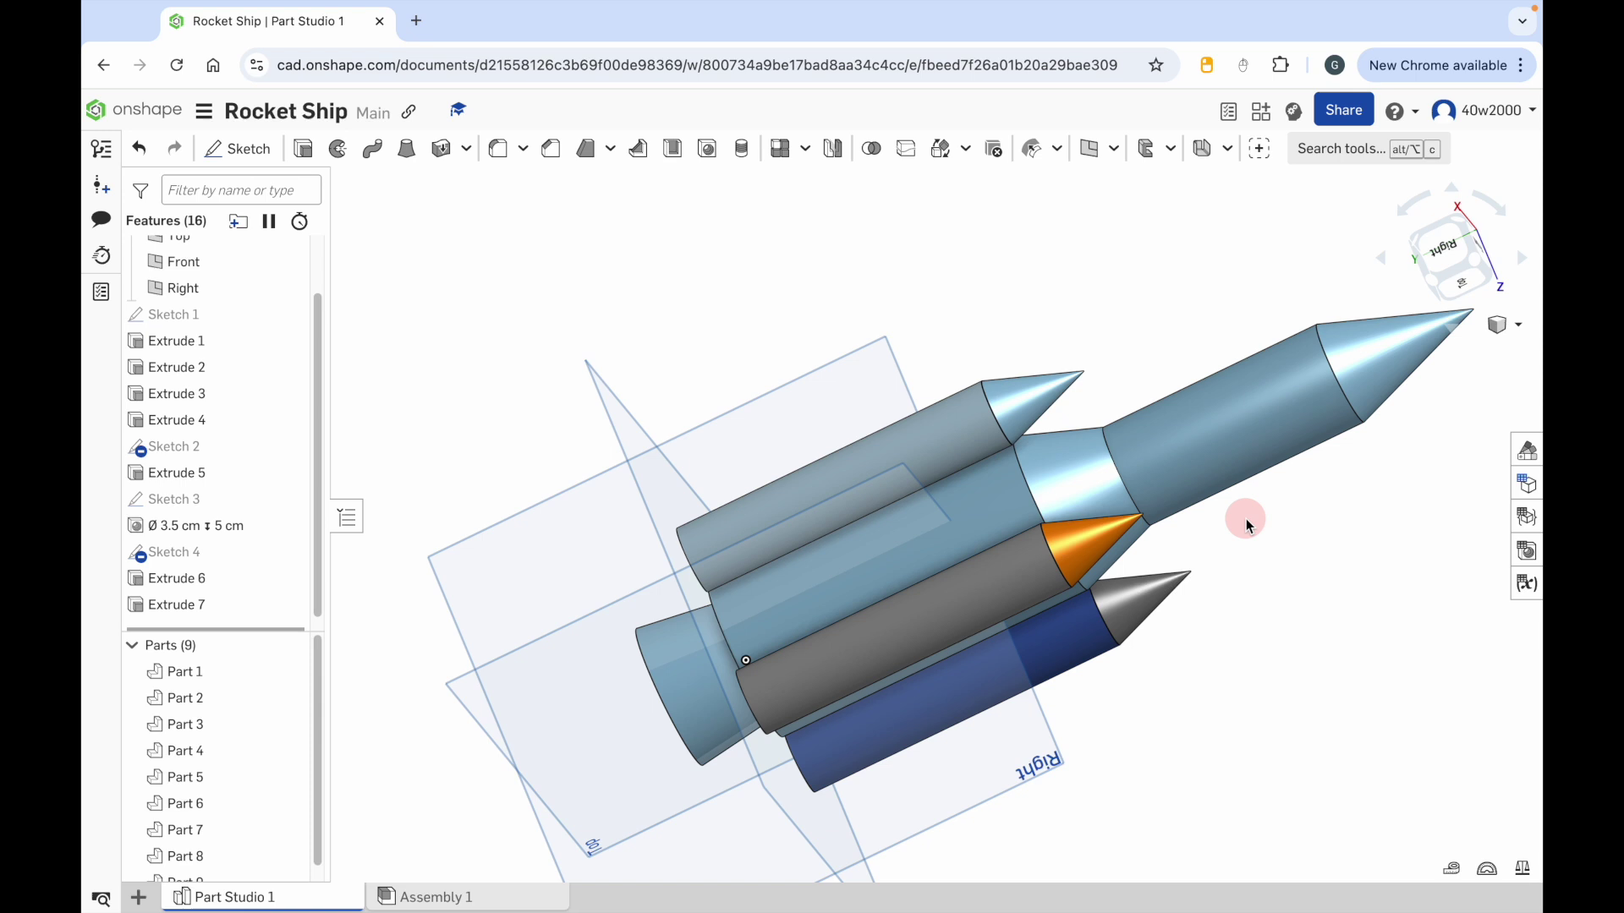
Step: Change the appearance of the rocket's main body part to red FF0000 and apply it
{"action": "right_click", "coordinate": [988, 504]}
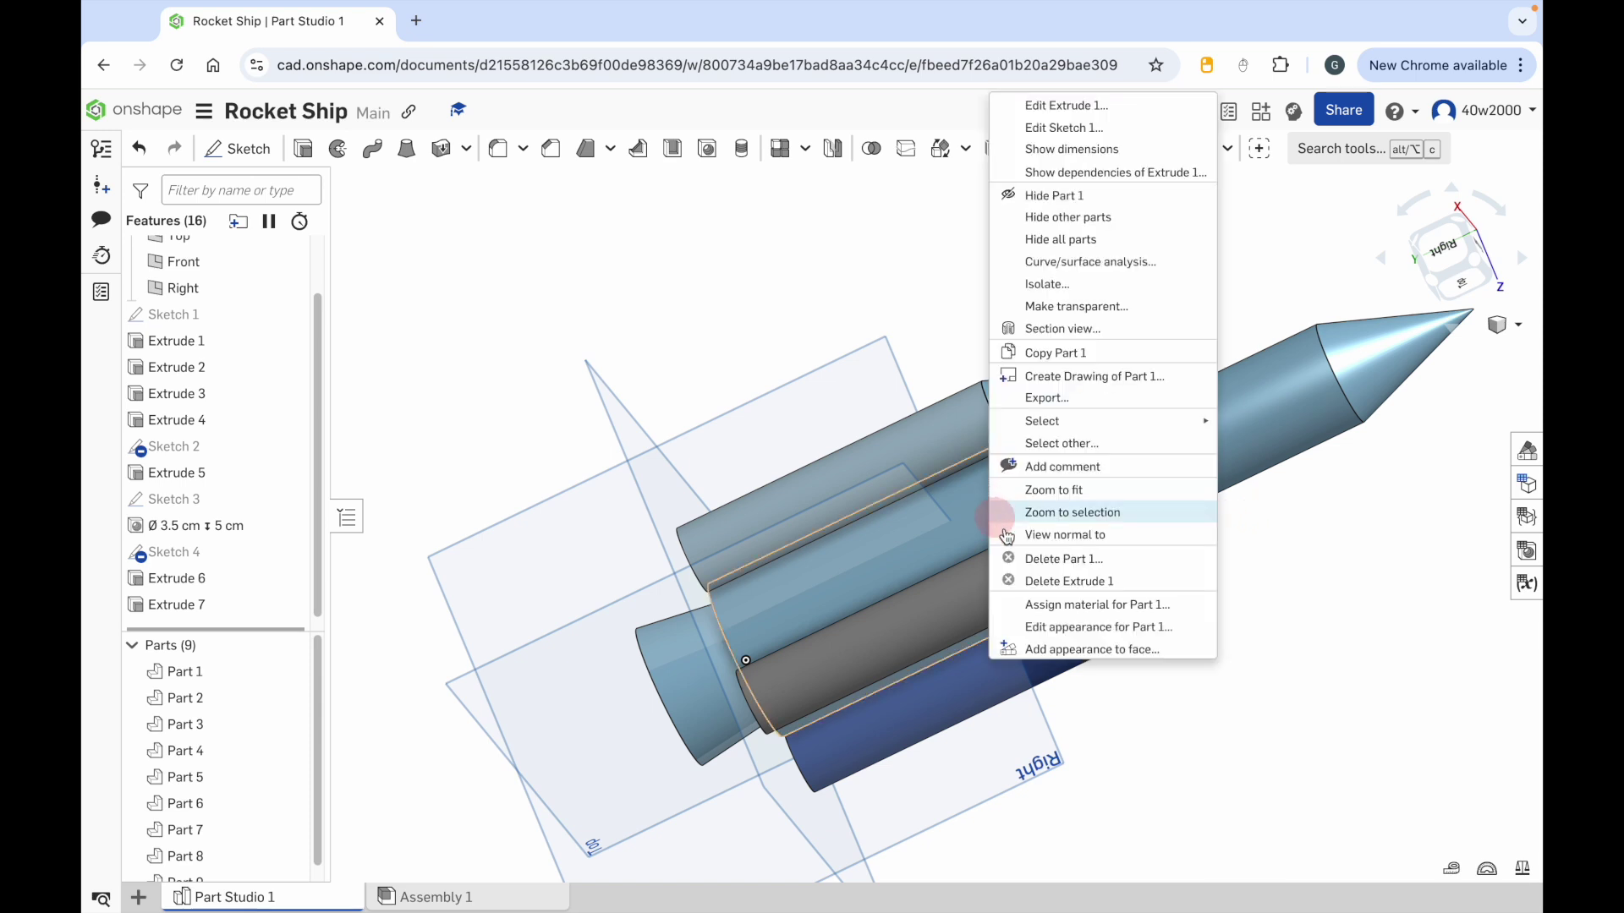
{"action": "left_click", "coordinate": [1060, 626]}
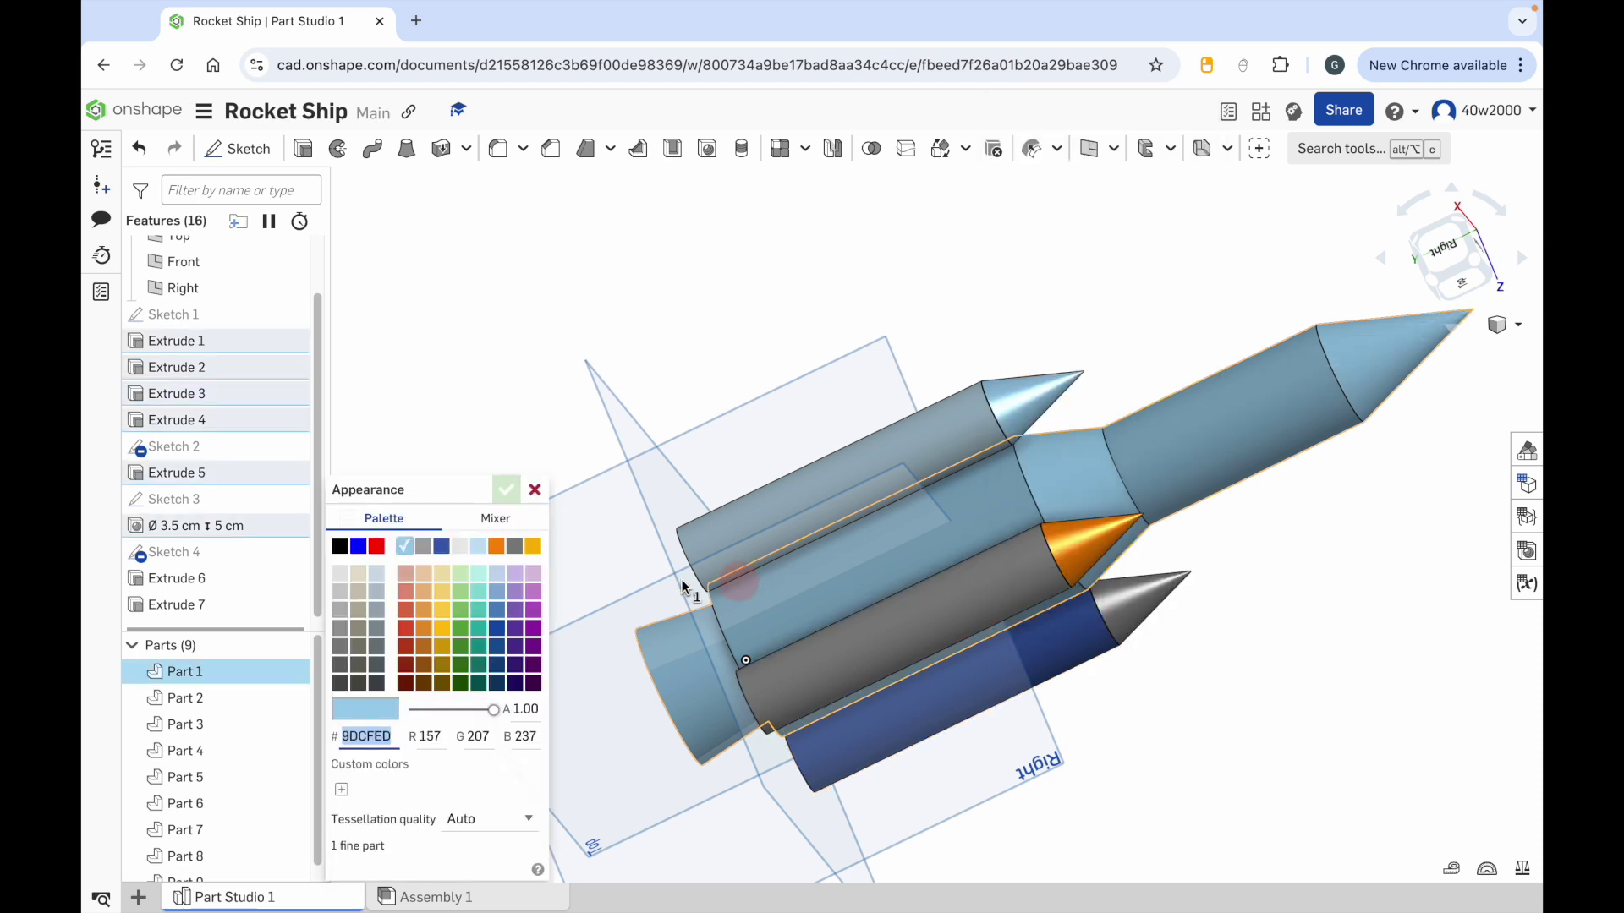
{"action": "left_click", "coordinate": [378, 549]}
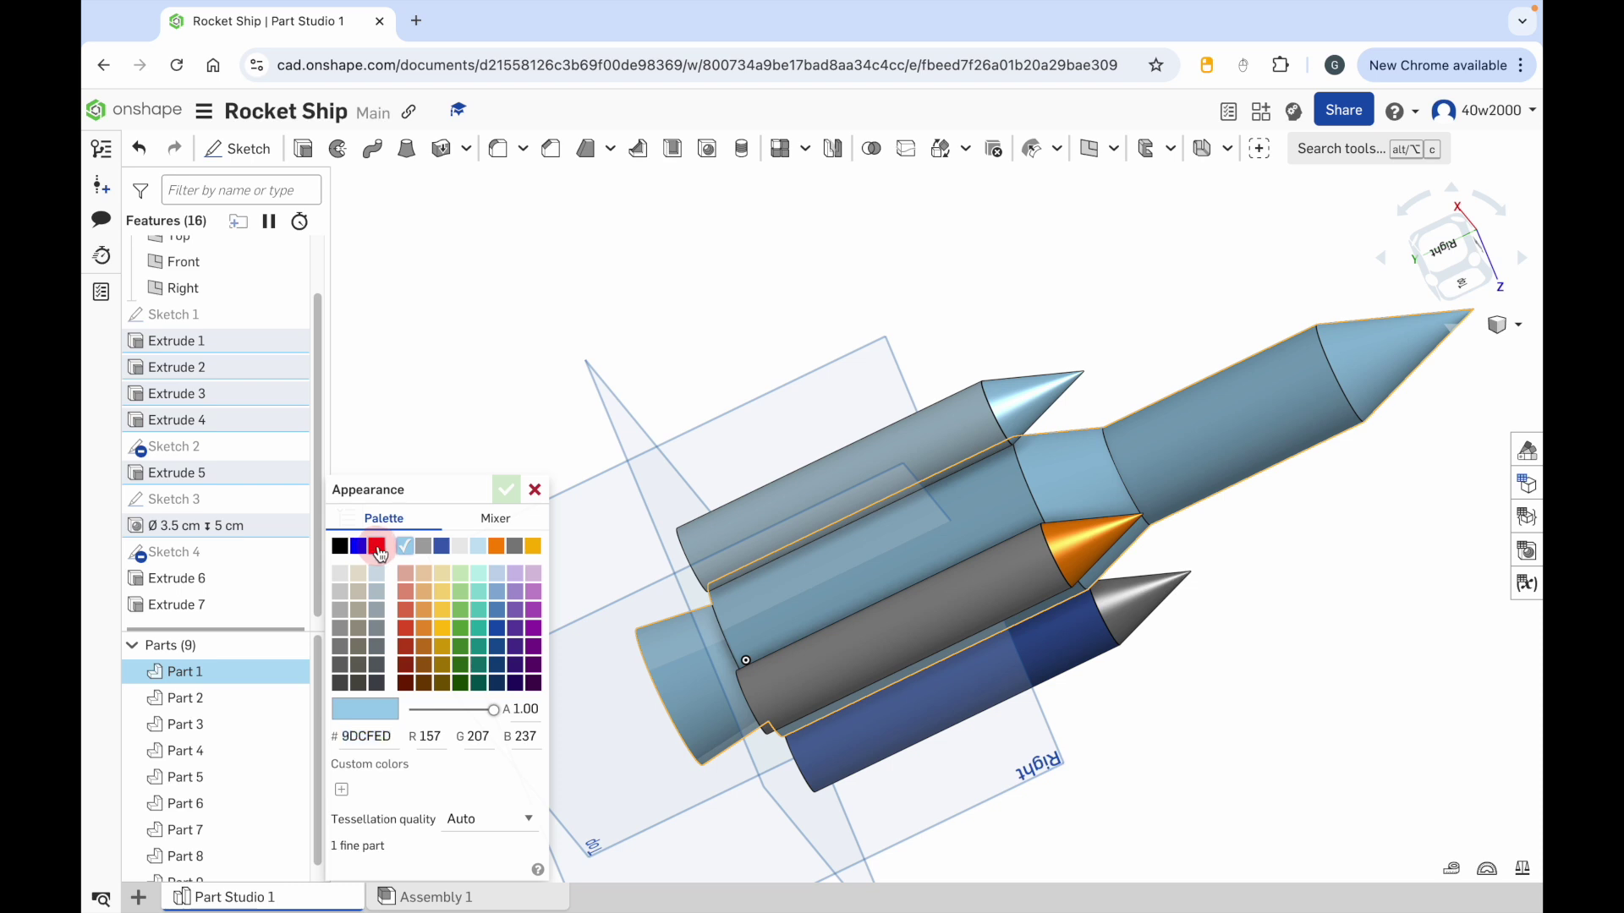
{"action": "left_click", "coordinate": [506, 490]}
Step: Start a face appearance on the nozzle's outer face and set its colour to grey B3B3B3
{"action": "right_click_drag", "start_coordinate": [587, 762], "coordinate": [623, 749]}
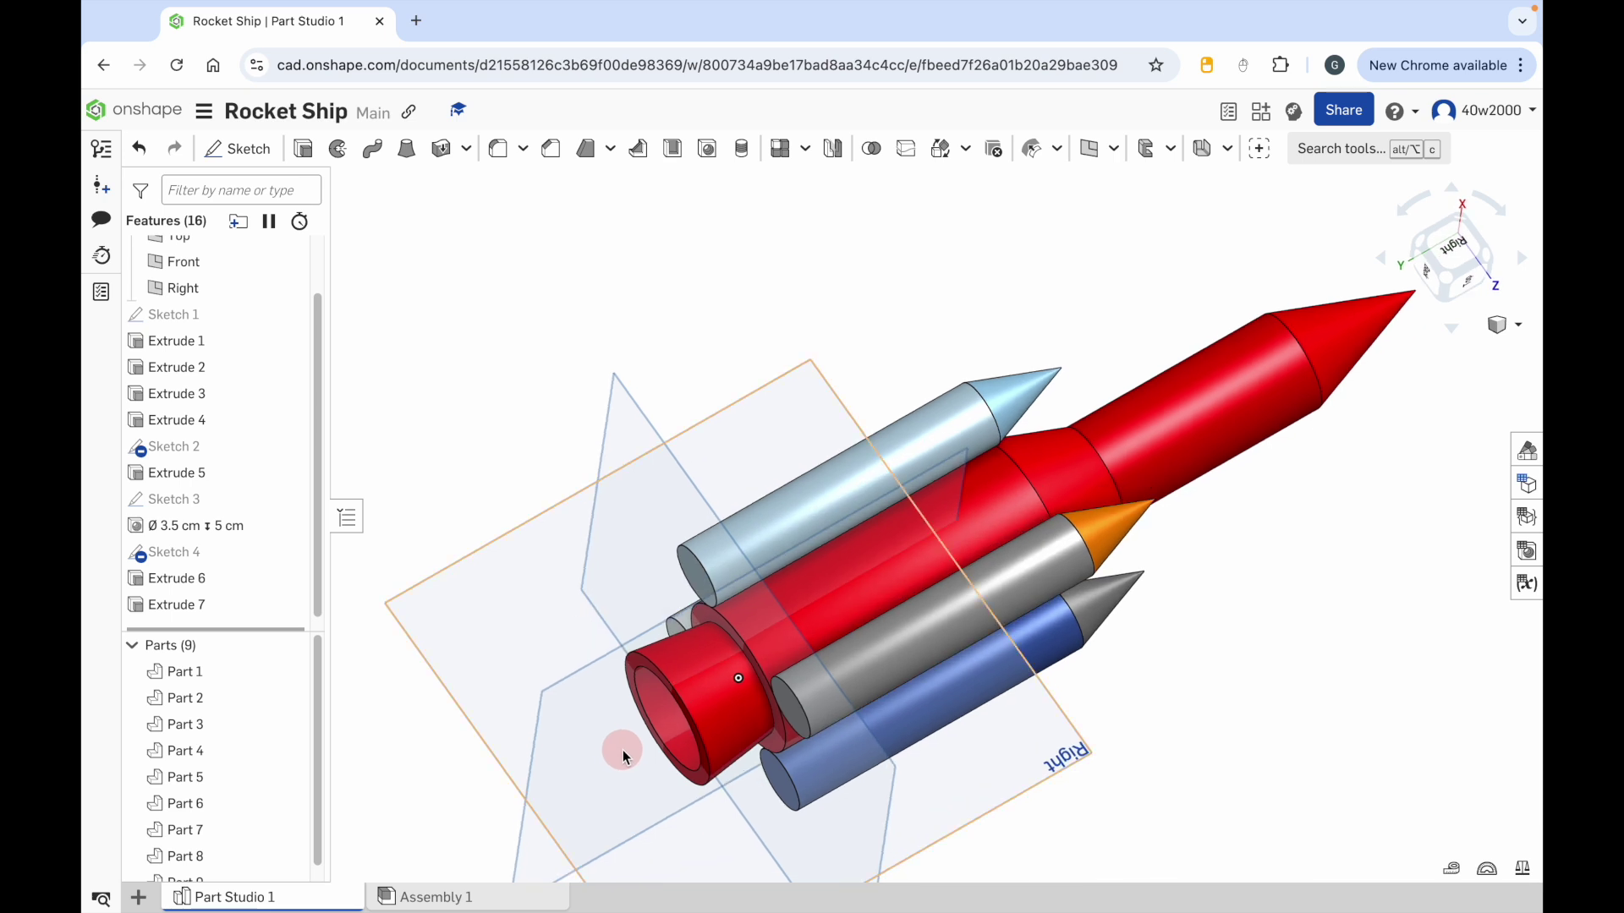
{"action": "right_click", "coordinate": [713, 688]}
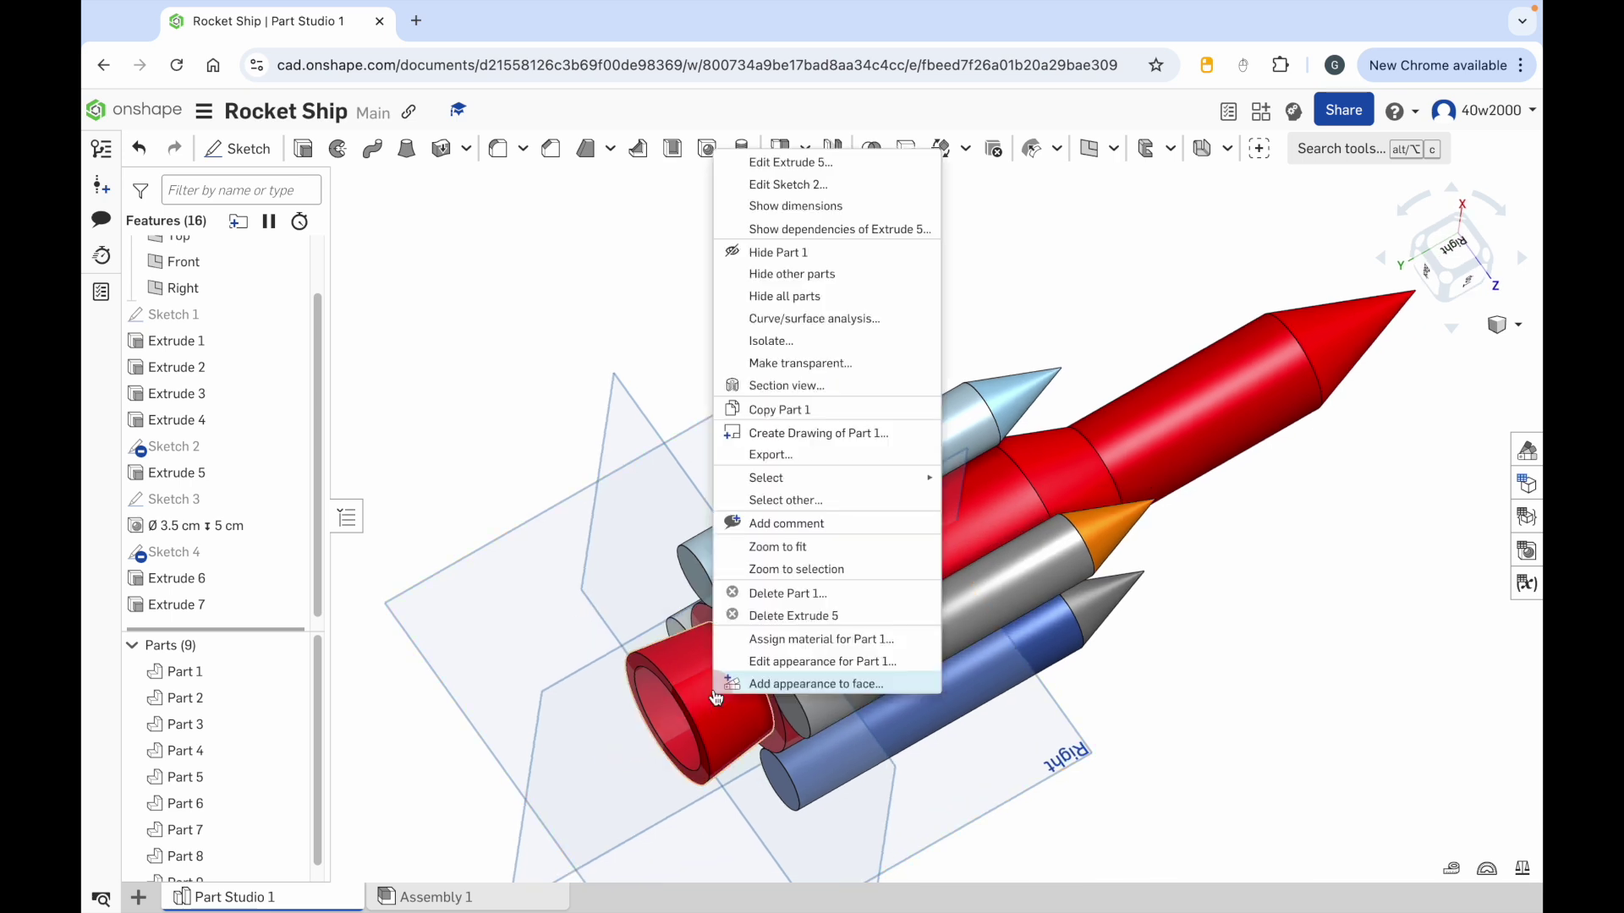
{"action": "left_click", "coordinate": [799, 685]}
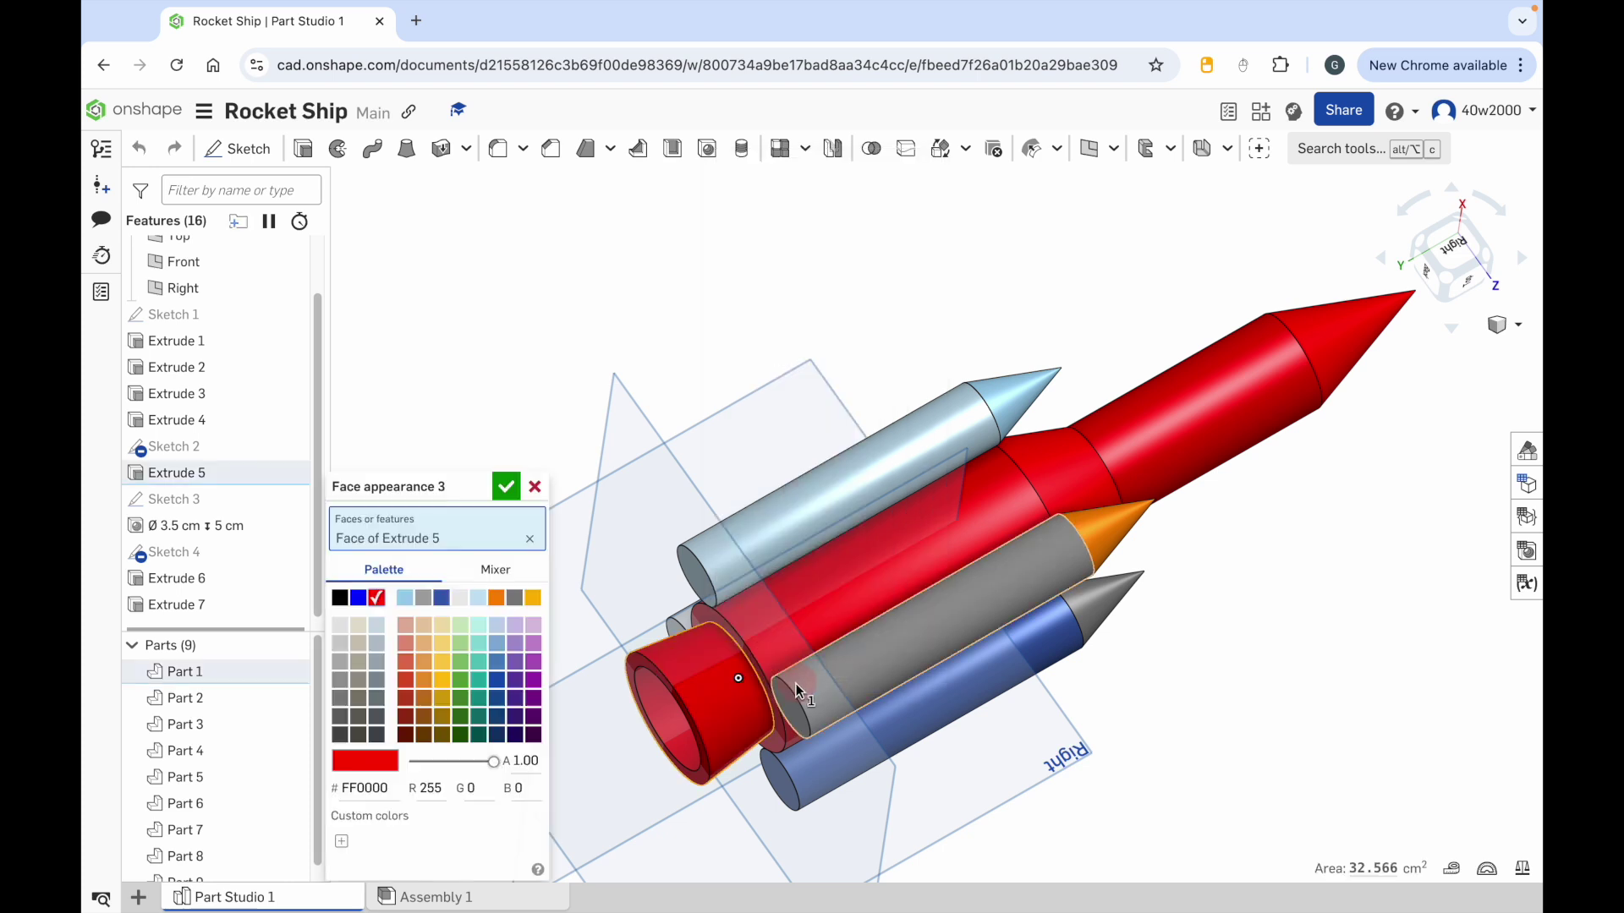
{"action": "left_click", "coordinate": [340, 663]}
Step: Add the nozzle's rear rim and the hole's side wall and end face to the grey appearance, and accept it
{"action": "right_click_drag", "start_coordinate": [675, 722], "coordinate": [717, 697]}
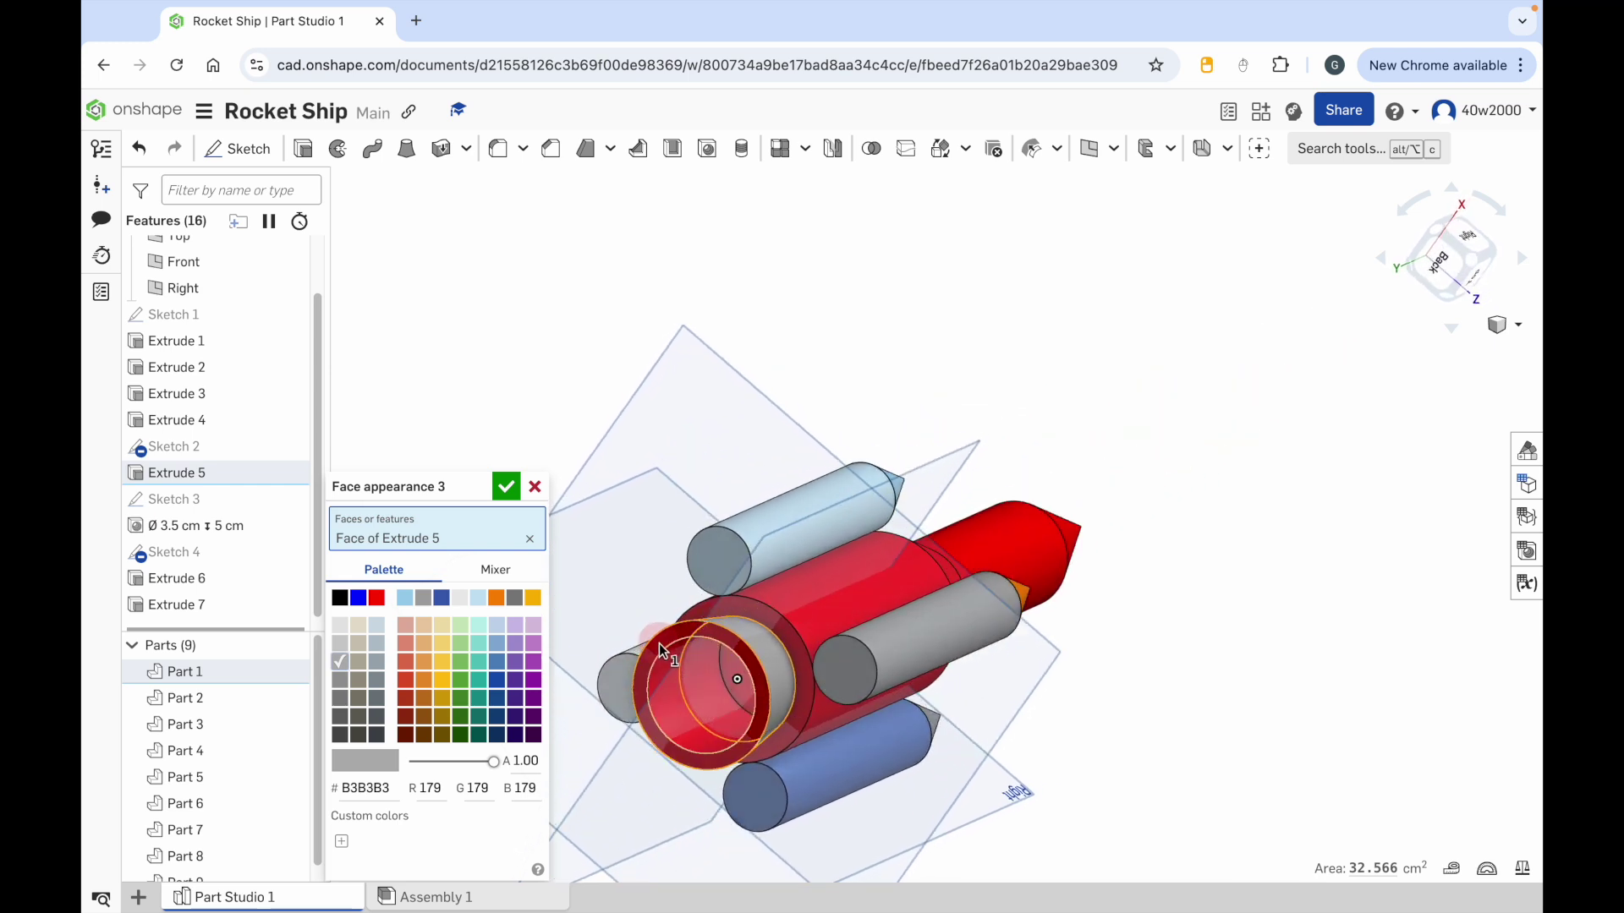
{"action": "left_click", "coordinate": [662, 643]}
{"action": "left_click", "coordinate": [683, 707]}
{"action": "right_click_drag", "start_coordinate": [708, 692], "coordinate": [724, 685]}
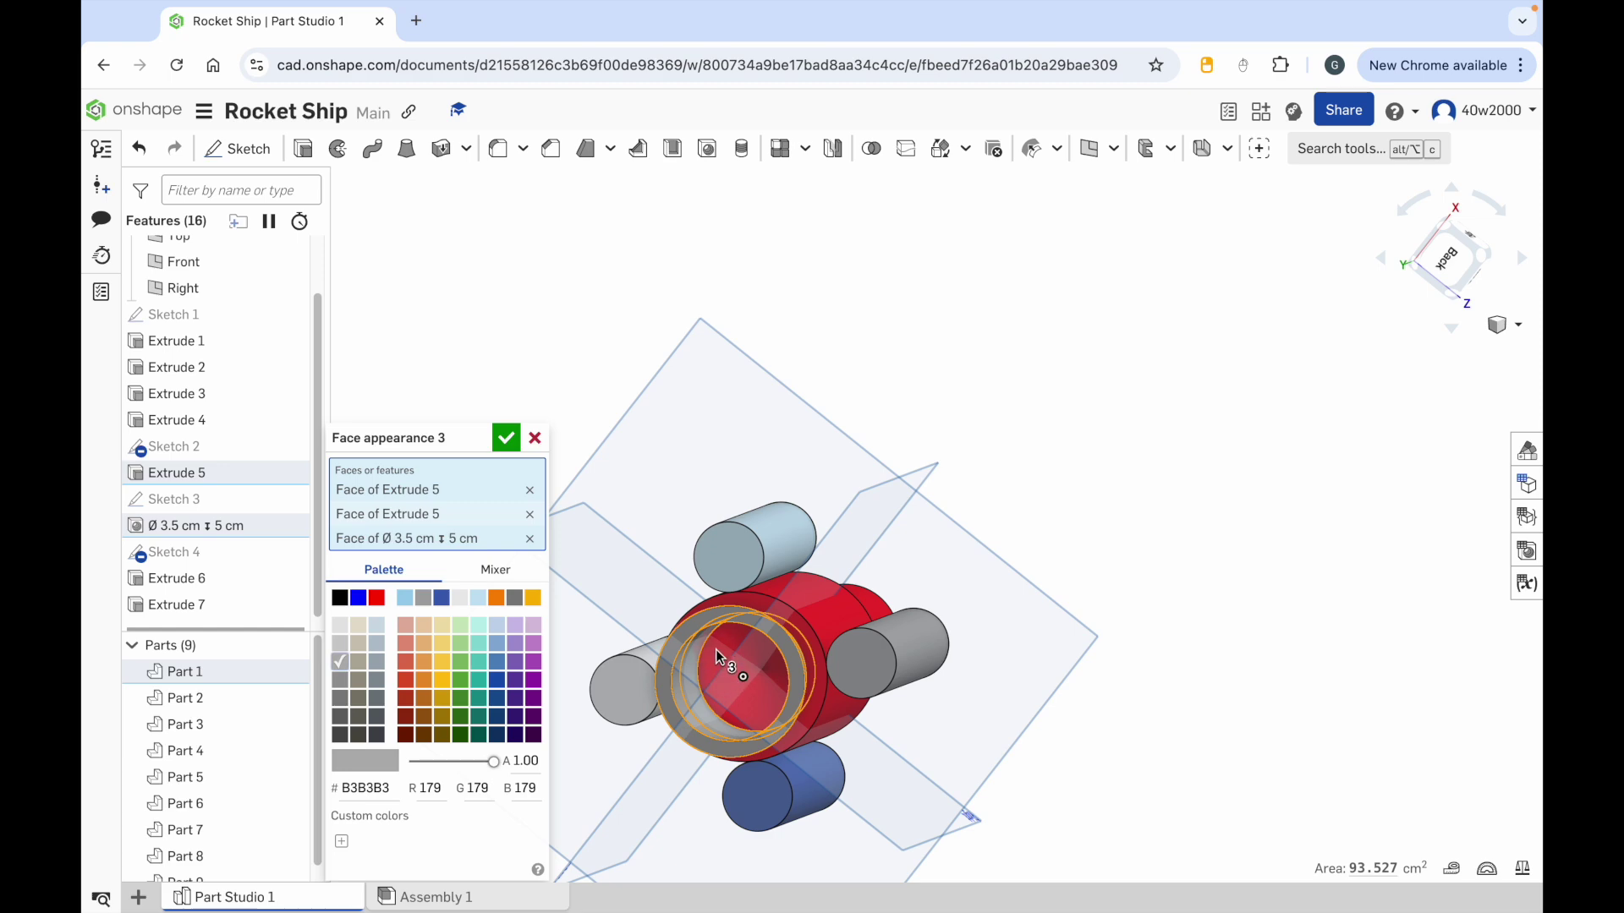
{"action": "left_click", "coordinate": [723, 651]}
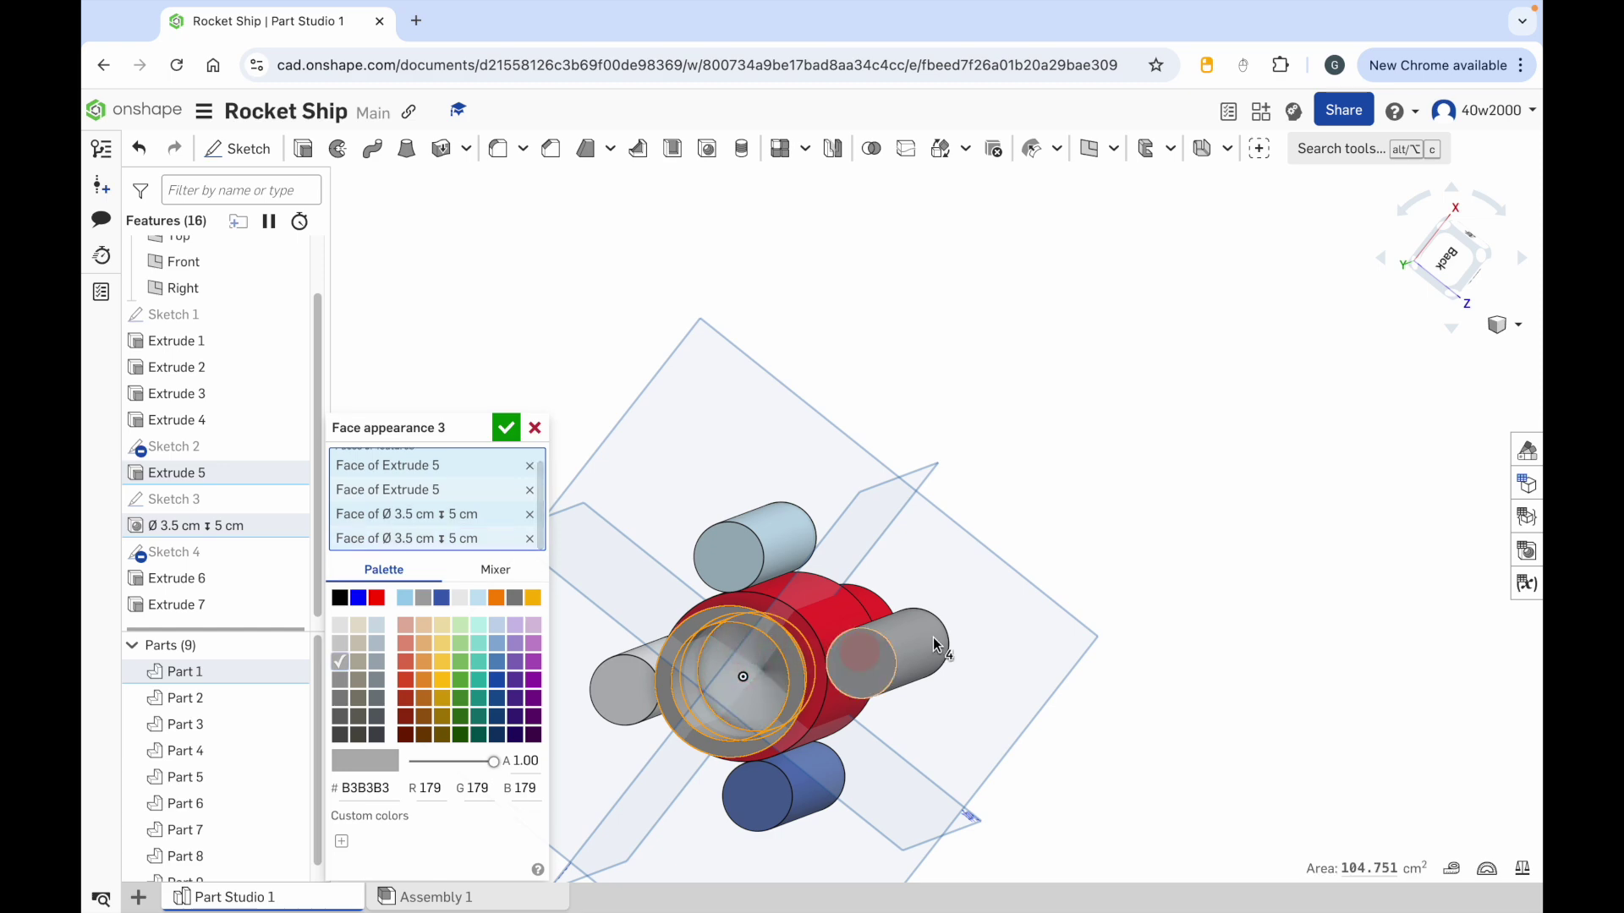
{"action": "right_click_drag", "start_coordinate": [1135, 562], "coordinate": [1189, 747]}
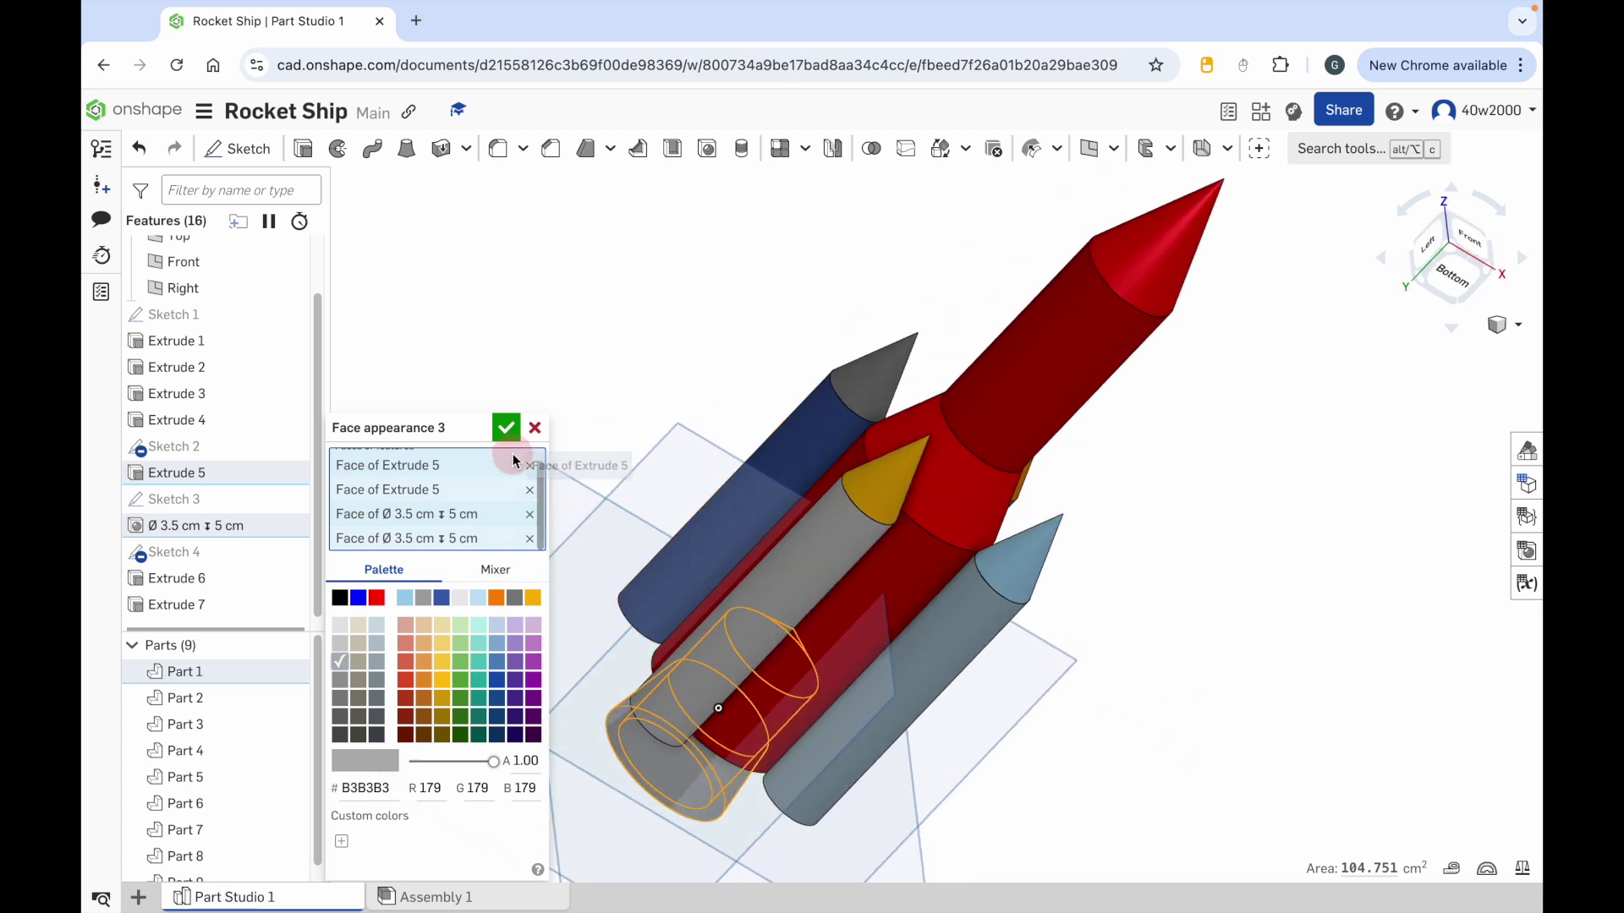
{"action": "left_click", "coordinate": [506, 428]}
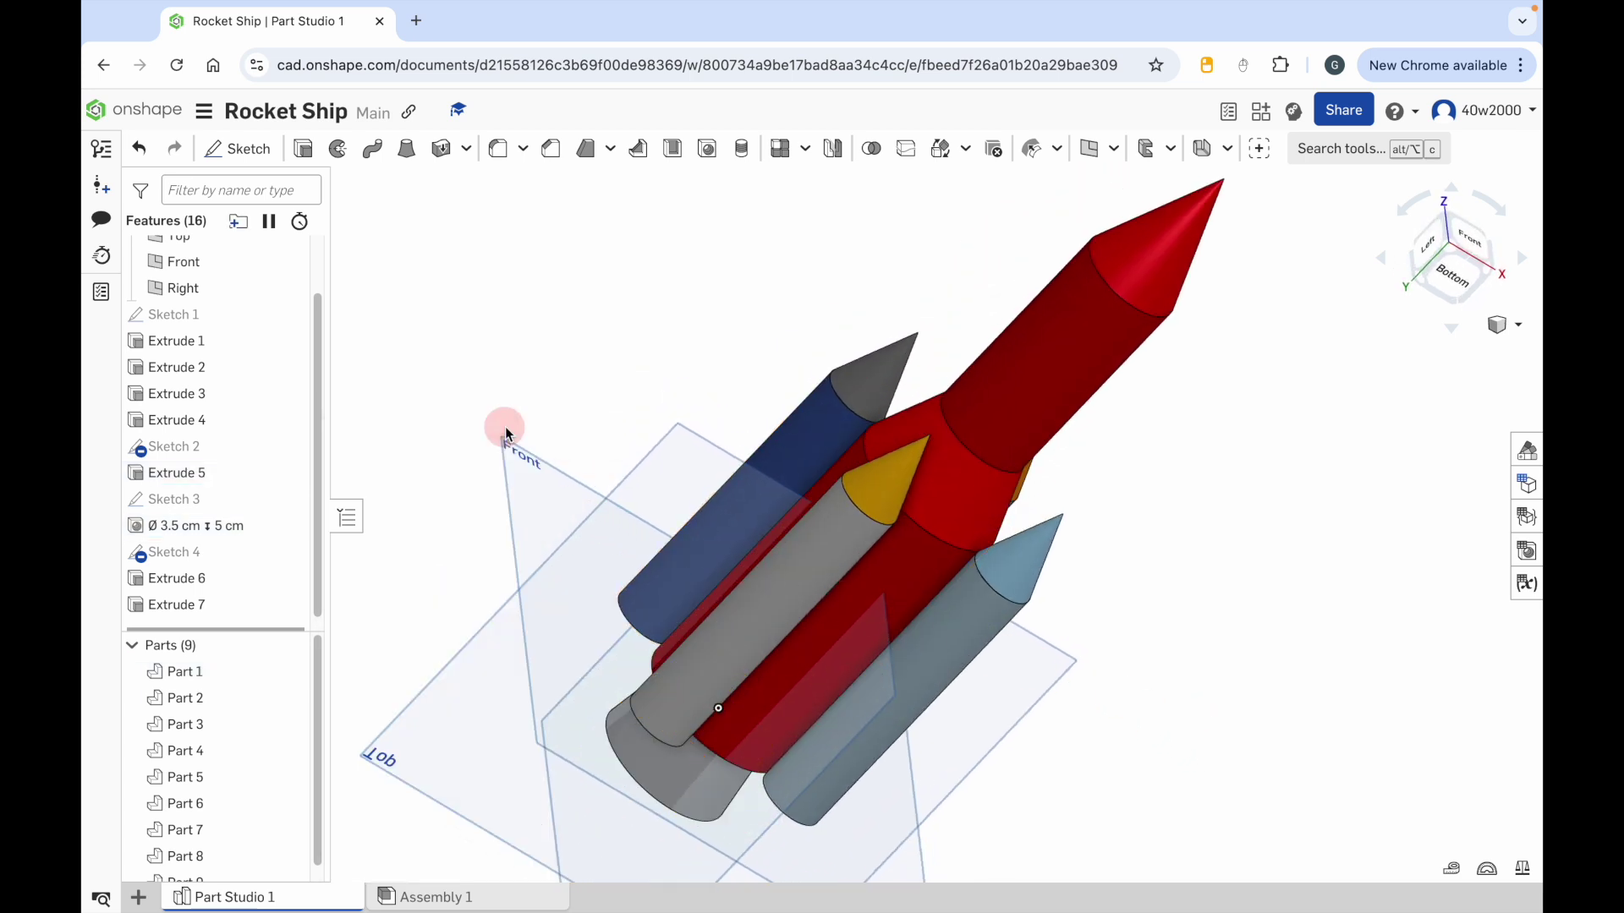
Step: Edit the appearance of the dark blue side booster and choose light blue C2D6EC
{"action": "right_click", "coordinate": [817, 442]}
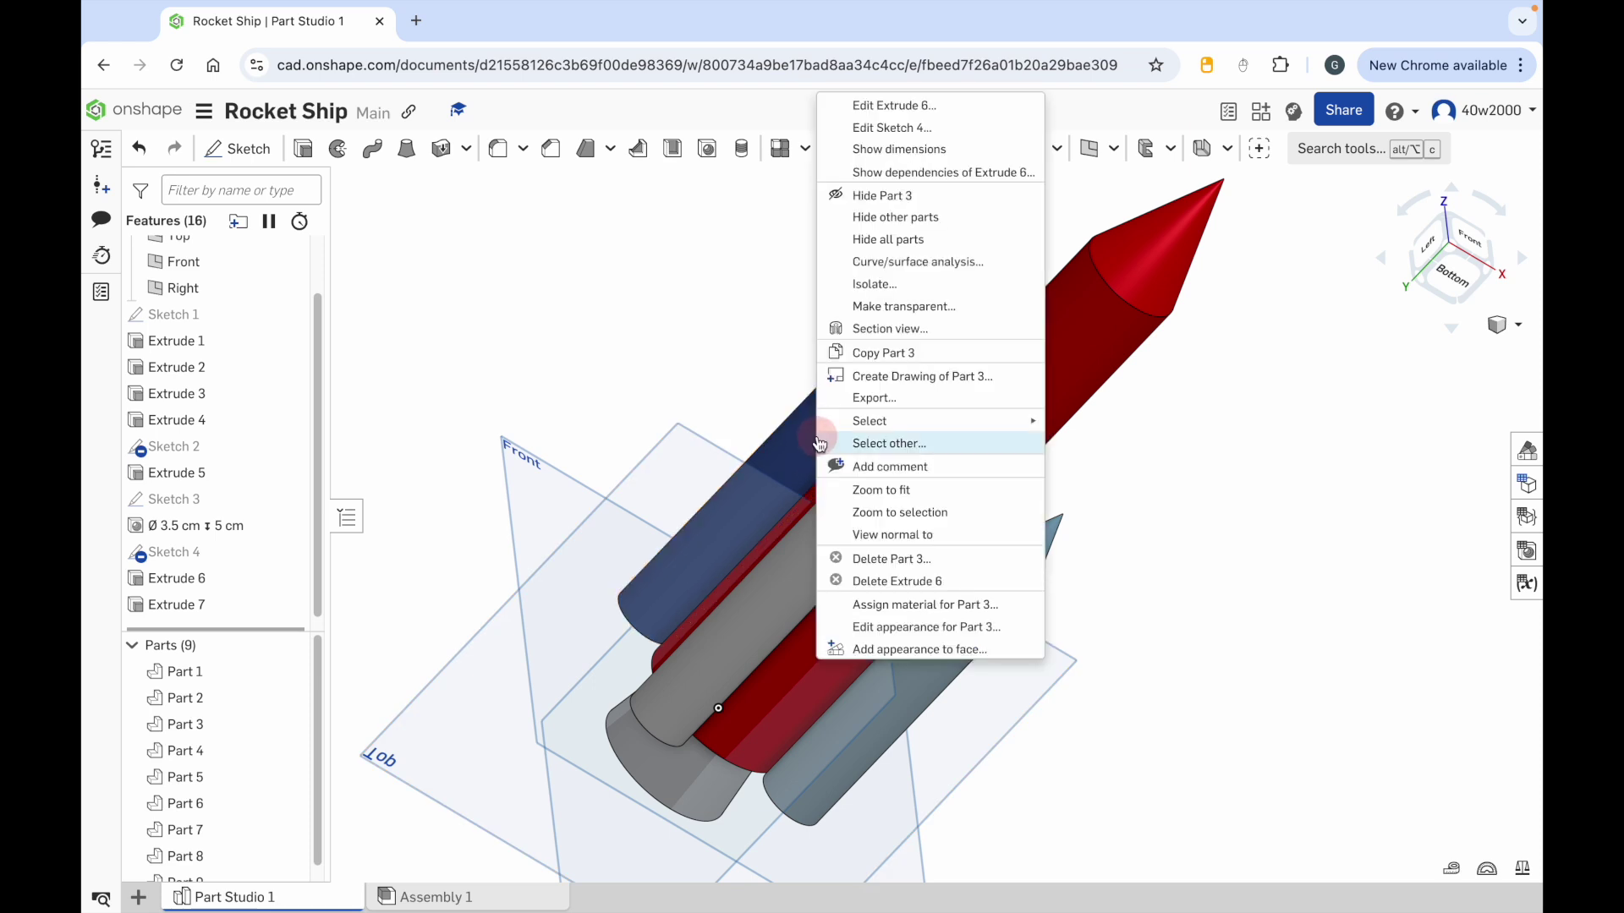
{"action": "left_click", "coordinate": [905, 629]}
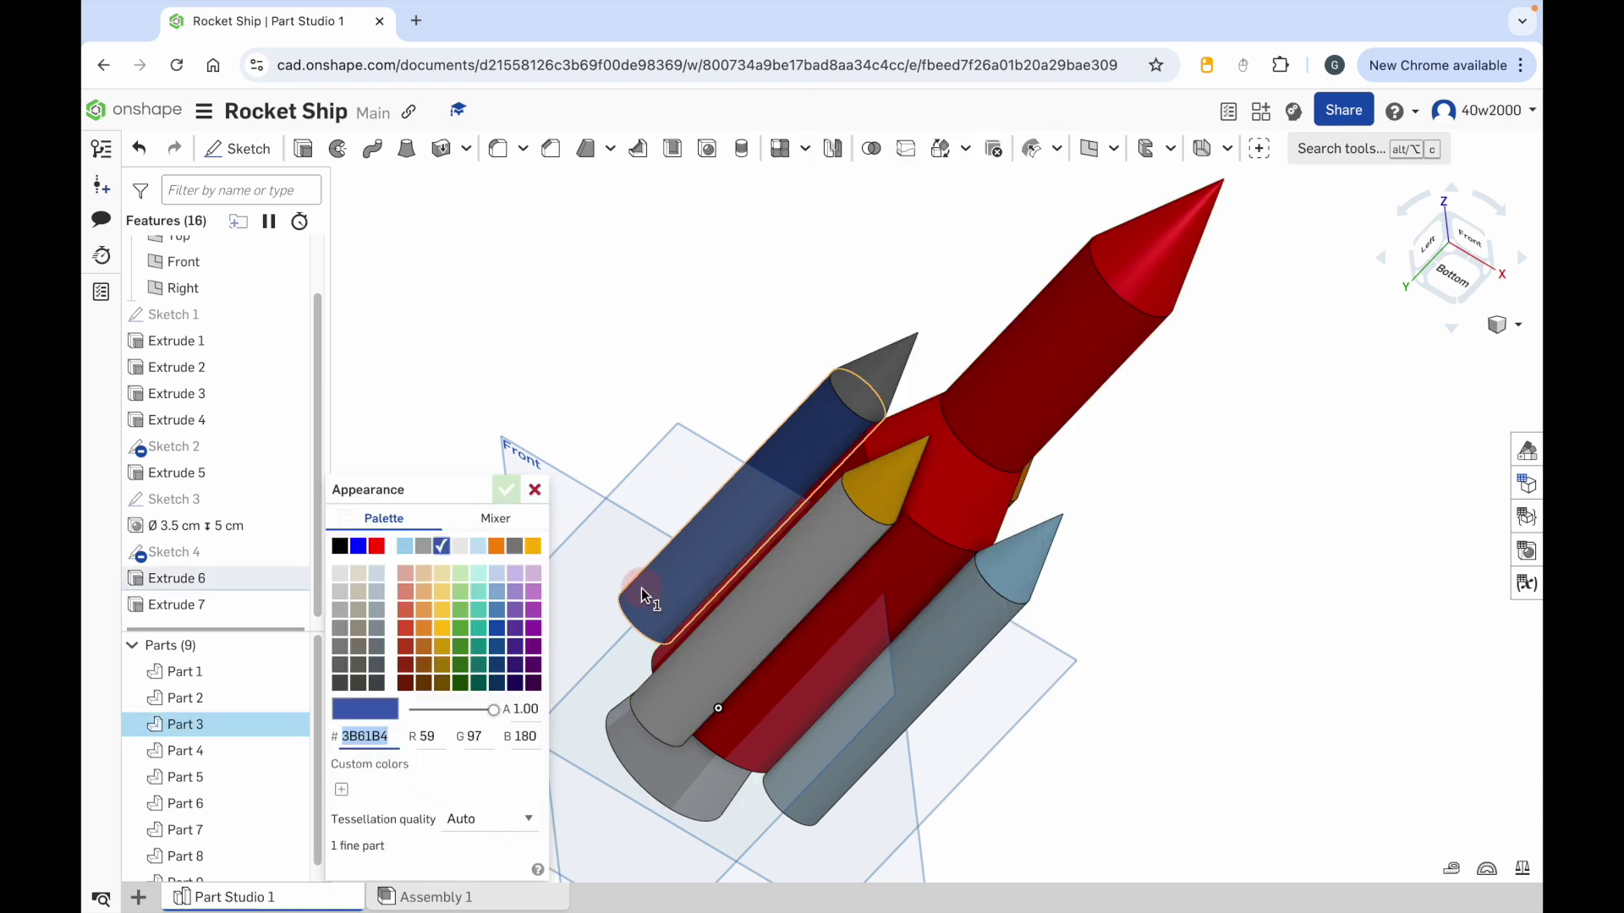
{"action": "left_click", "coordinate": [497, 574]}
Step: Add that booster's cone and the next two boosters with their cones to the light blue appearance
{"action": "right_click_drag", "start_coordinate": [739, 381], "coordinate": [822, 434]}
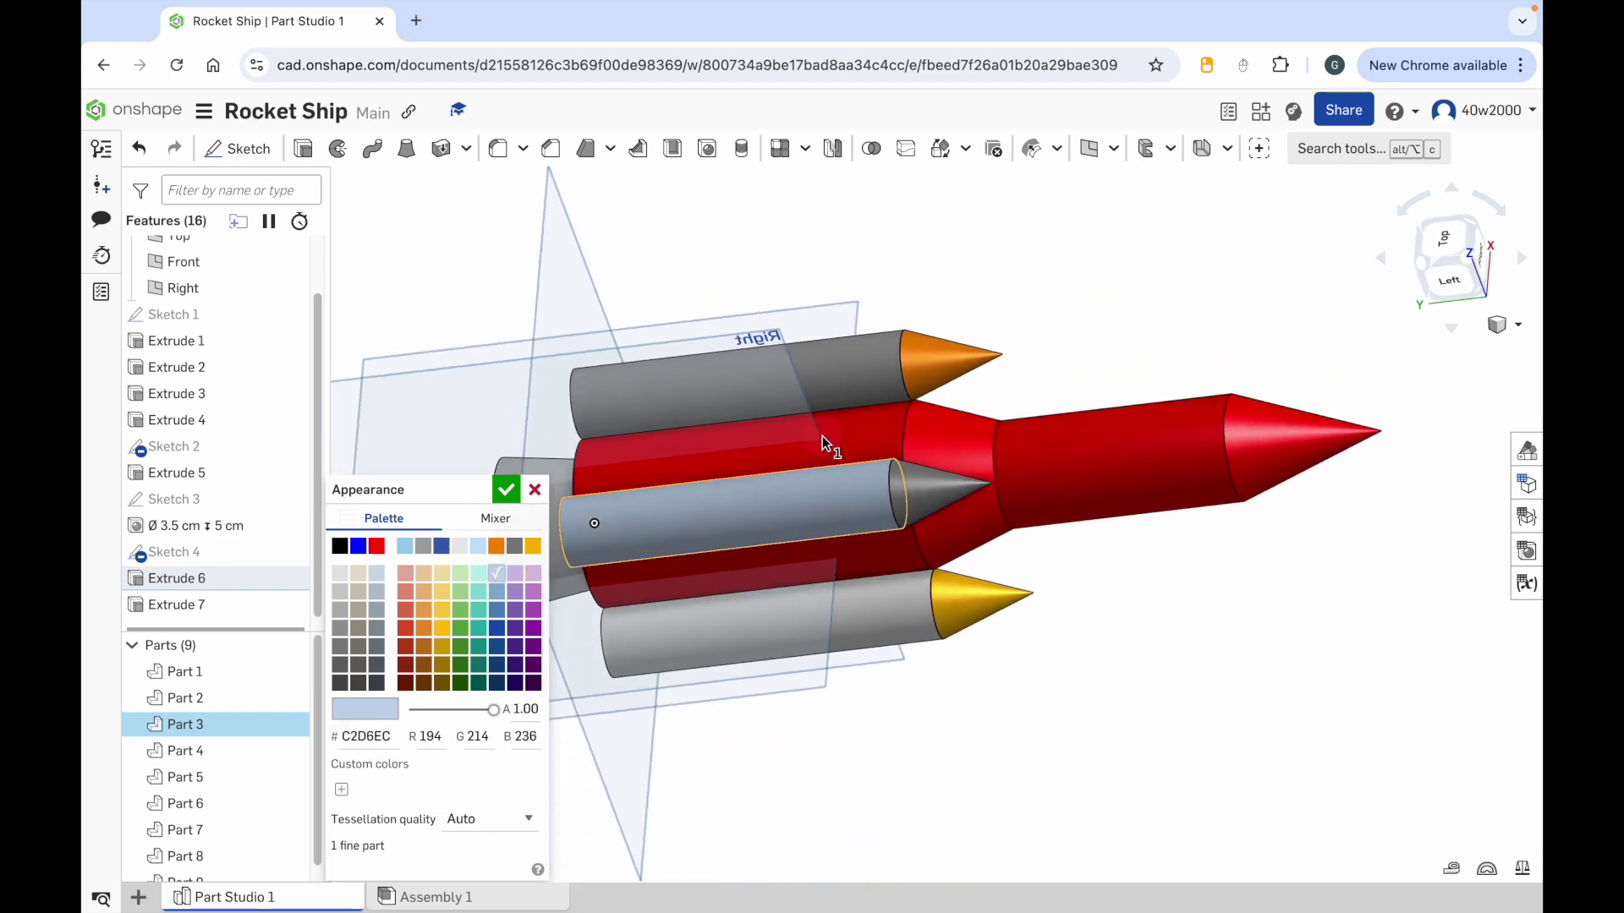
{"action": "left_click", "coordinate": [927, 485]}
{"action": "right_click_drag", "start_coordinate": [795, 255], "coordinate": [846, 428]}
{"action": "left_click", "coordinate": [897, 461]}
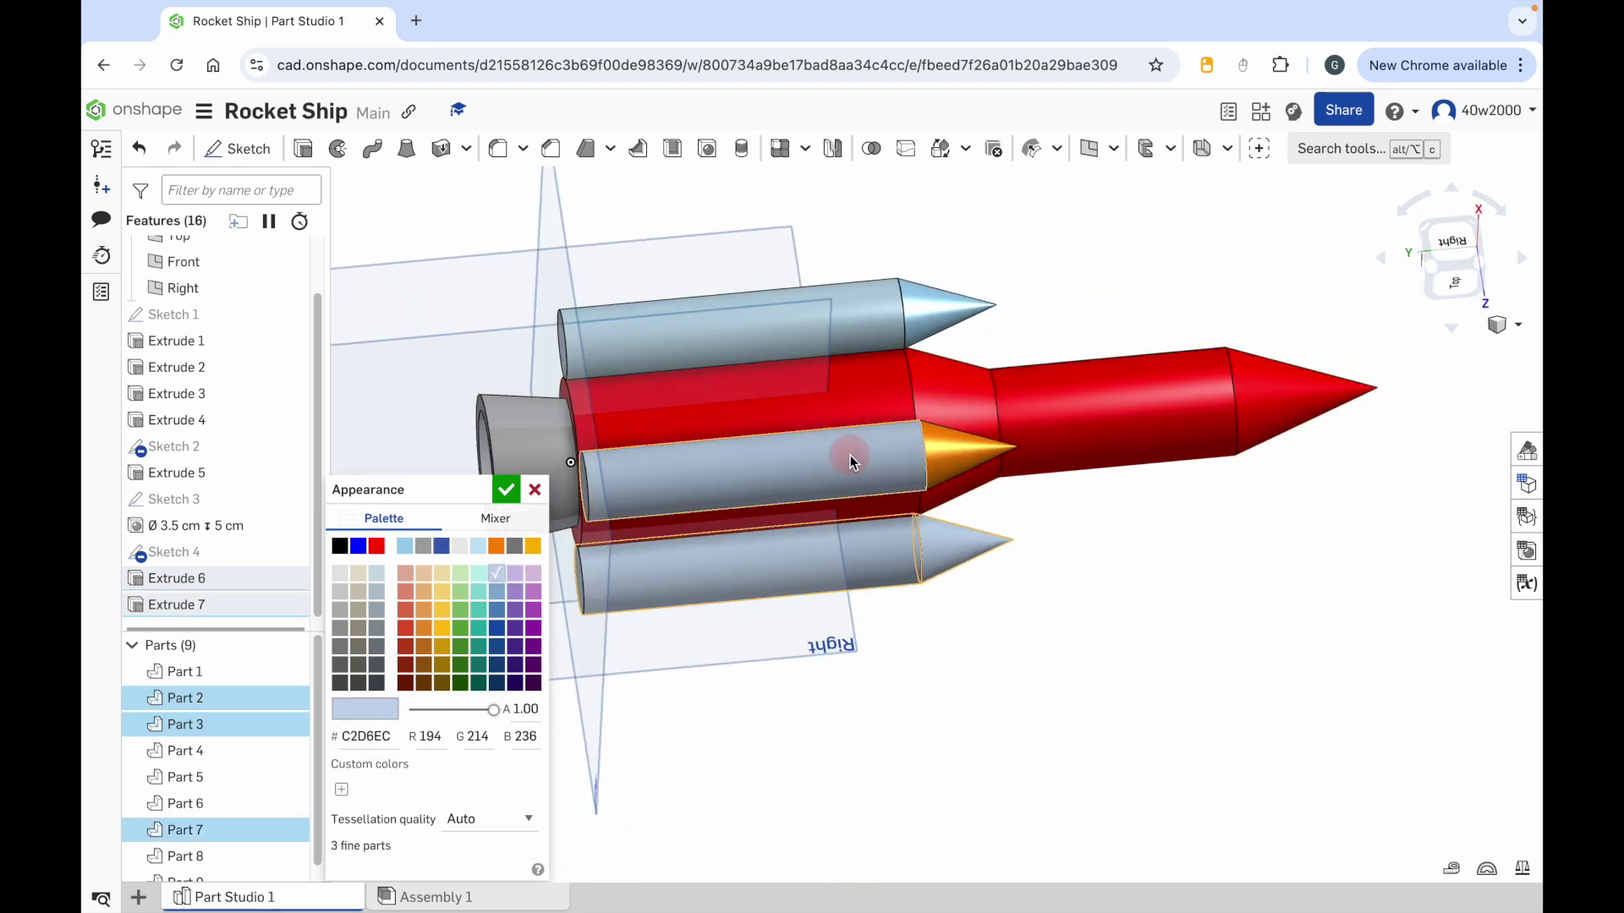
{"action": "left_click", "coordinate": [973, 462]}
{"action": "right_click_drag", "start_coordinate": [841, 254], "coordinate": [824, 384]}
{"action": "left_click", "coordinate": [874, 393]}
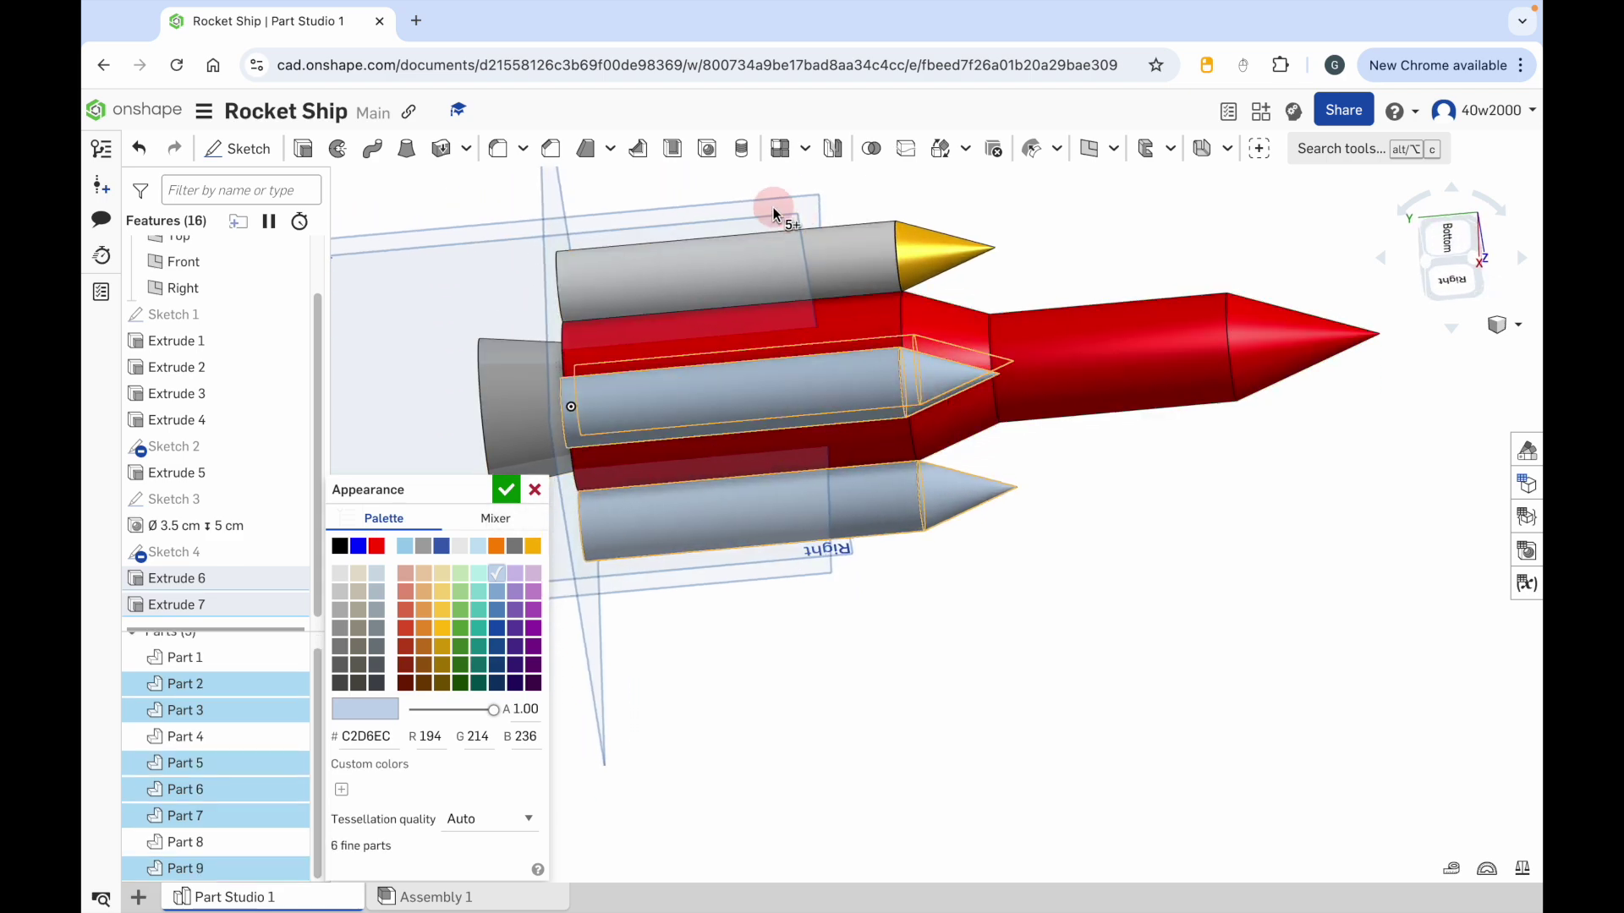
Step: Include the last booster and its yellow cone in the light blue appearance, and apply it
{"action": "right_click_drag", "start_coordinate": [773, 206], "coordinate": [783, 288]}
{"action": "left_click", "coordinate": [790, 289]}
{"action": "right_click", "coordinate": [922, 283]}
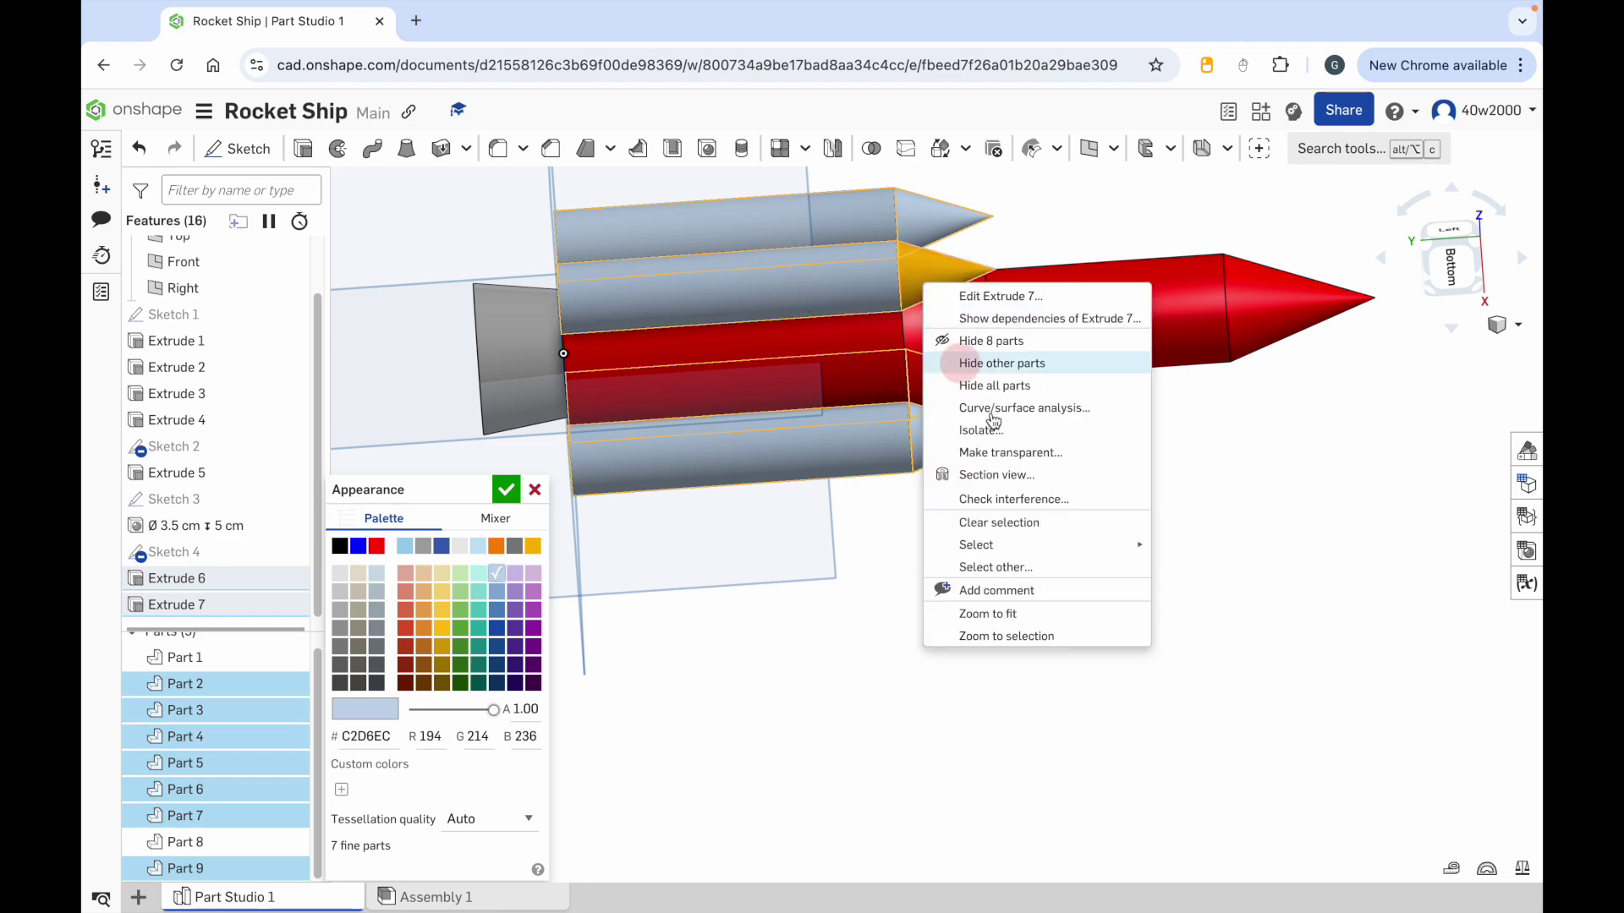
{"action": "left_click", "coordinate": [931, 269]}
{"action": "left_click", "coordinate": [926, 270]}
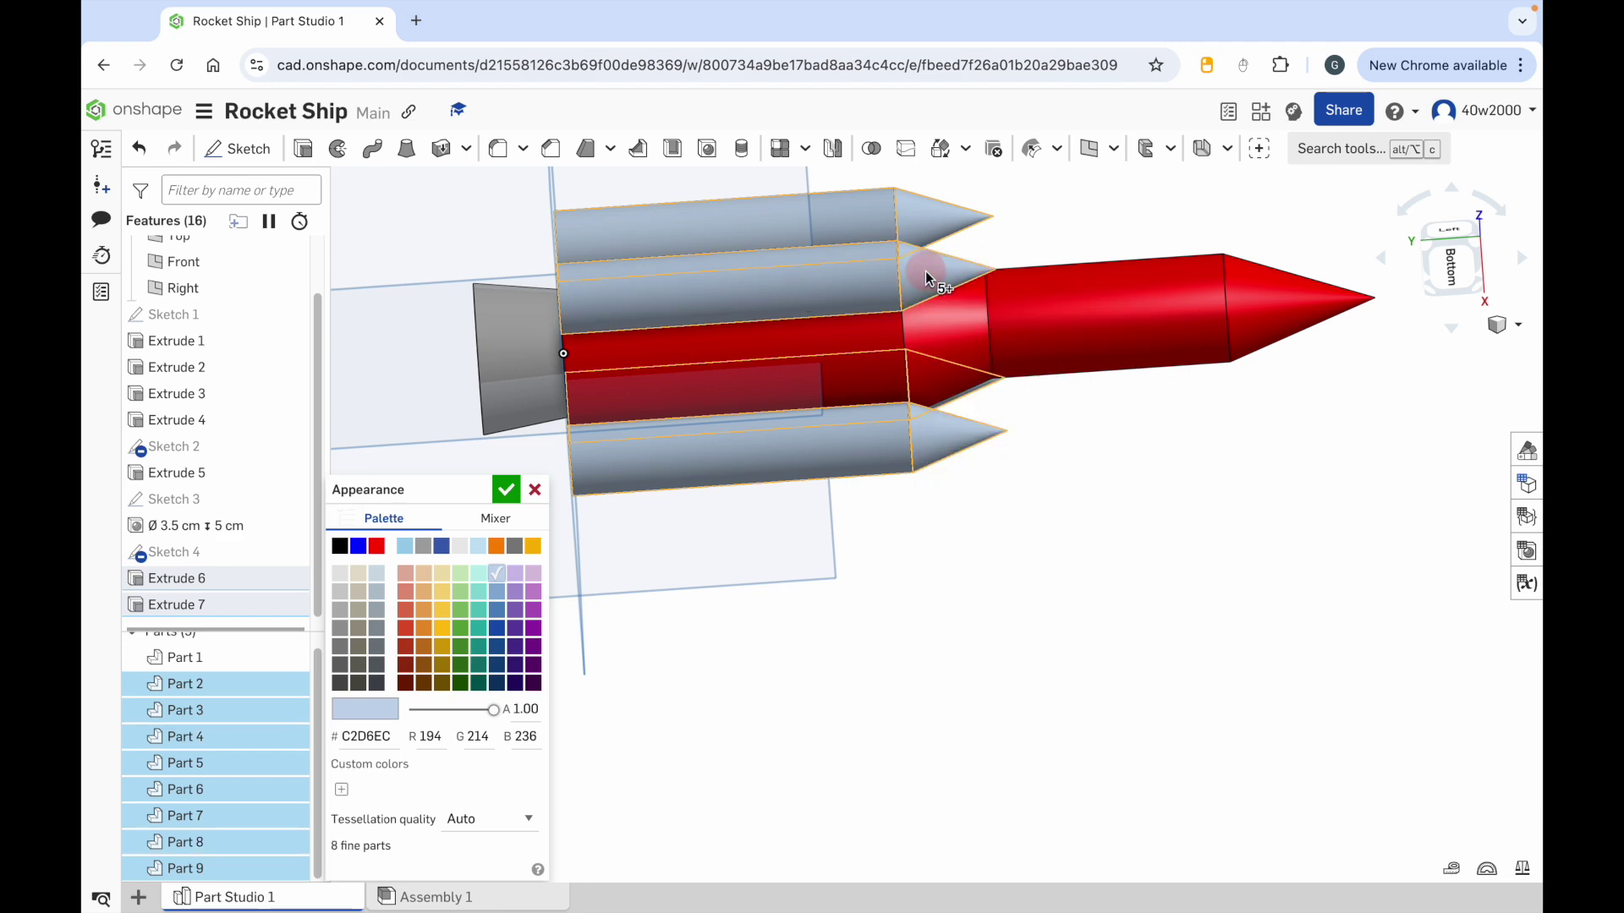
{"action": "right_click_drag", "start_coordinate": [1018, 362], "coordinate": [998, 466]}
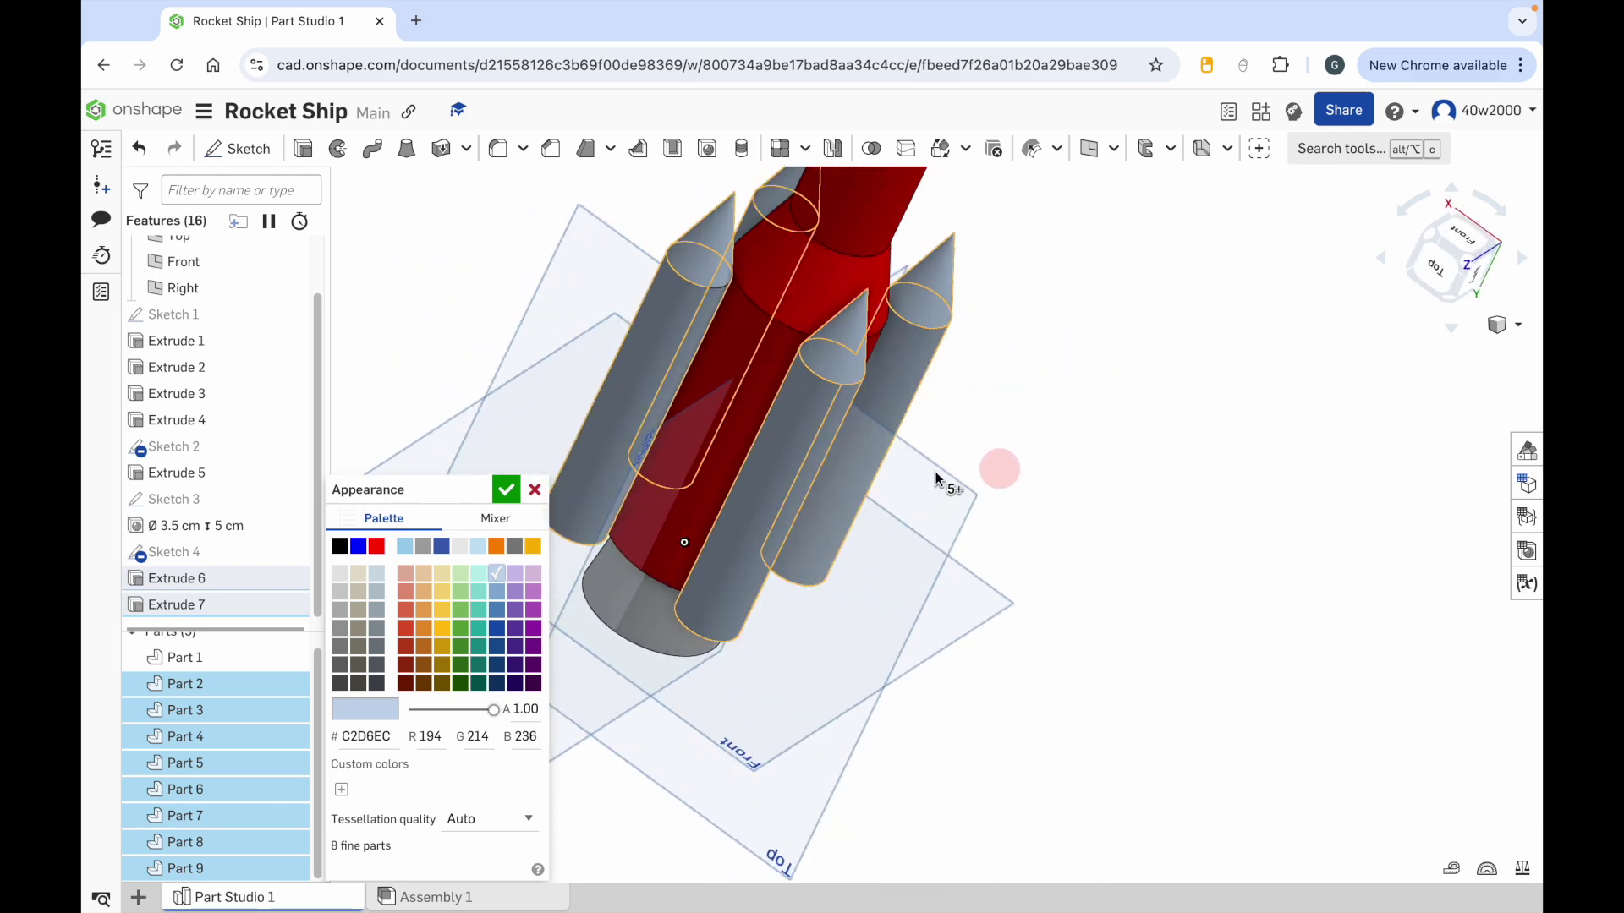
{"action": "left_click", "coordinate": [507, 490]}
{"action": "right_click_drag", "start_coordinate": [778, 475], "coordinate": [641, 327]}
{"action": "scroll", "coordinate": [594, 418], "scroll_direction": "down", "scroll_amount": 5}
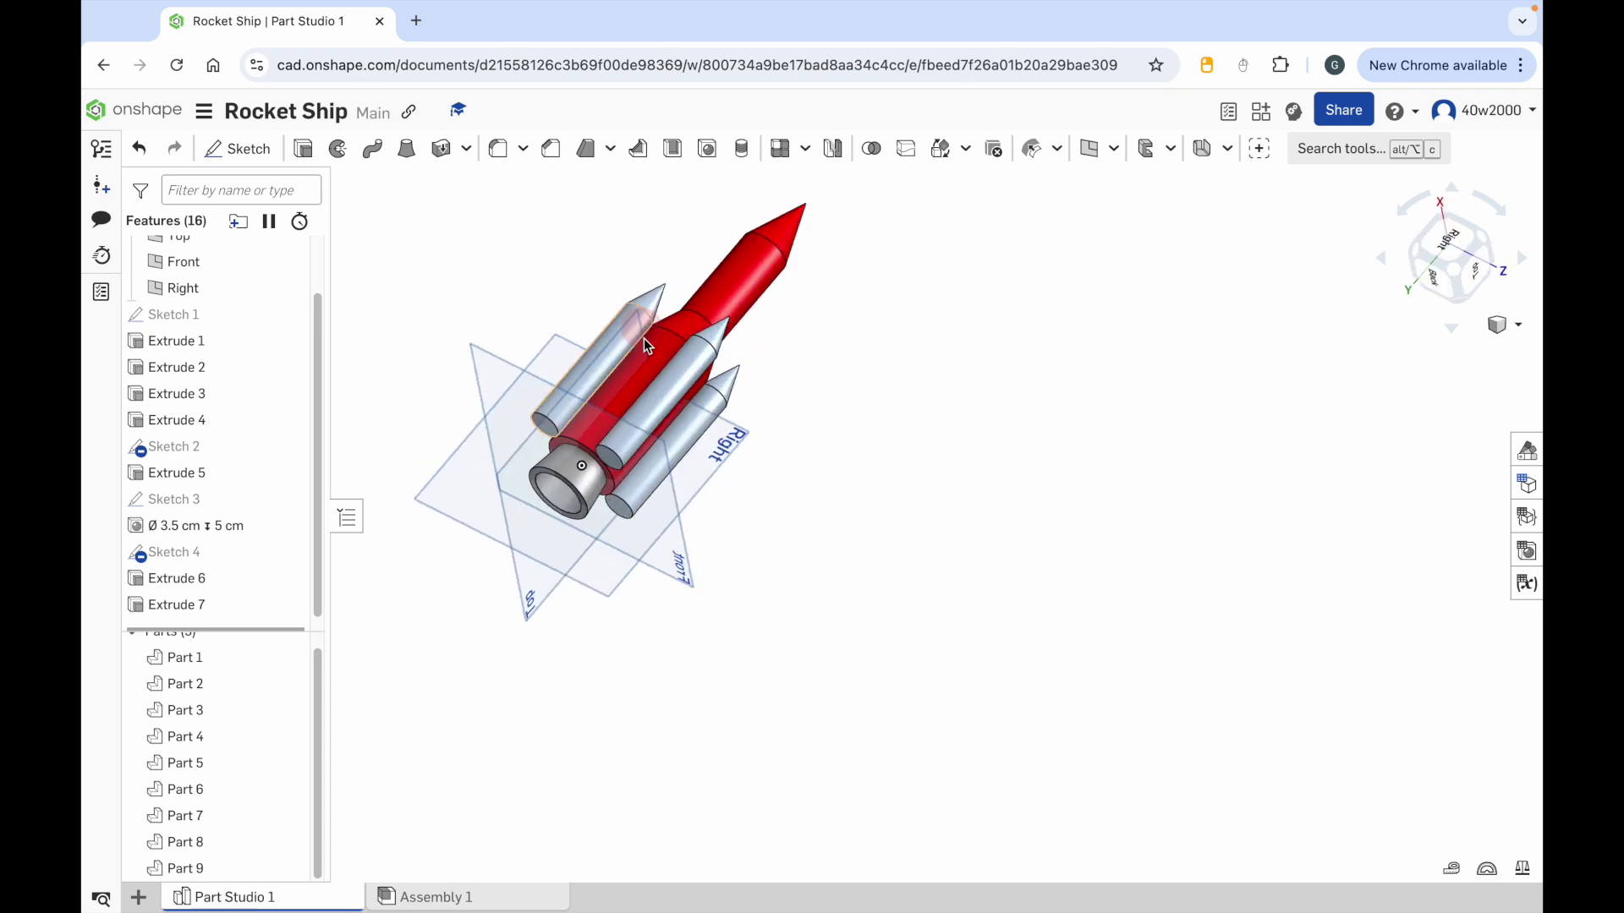
{"action": "right_click_drag", "start_coordinate": [870, 393], "coordinate": [988, 420]}
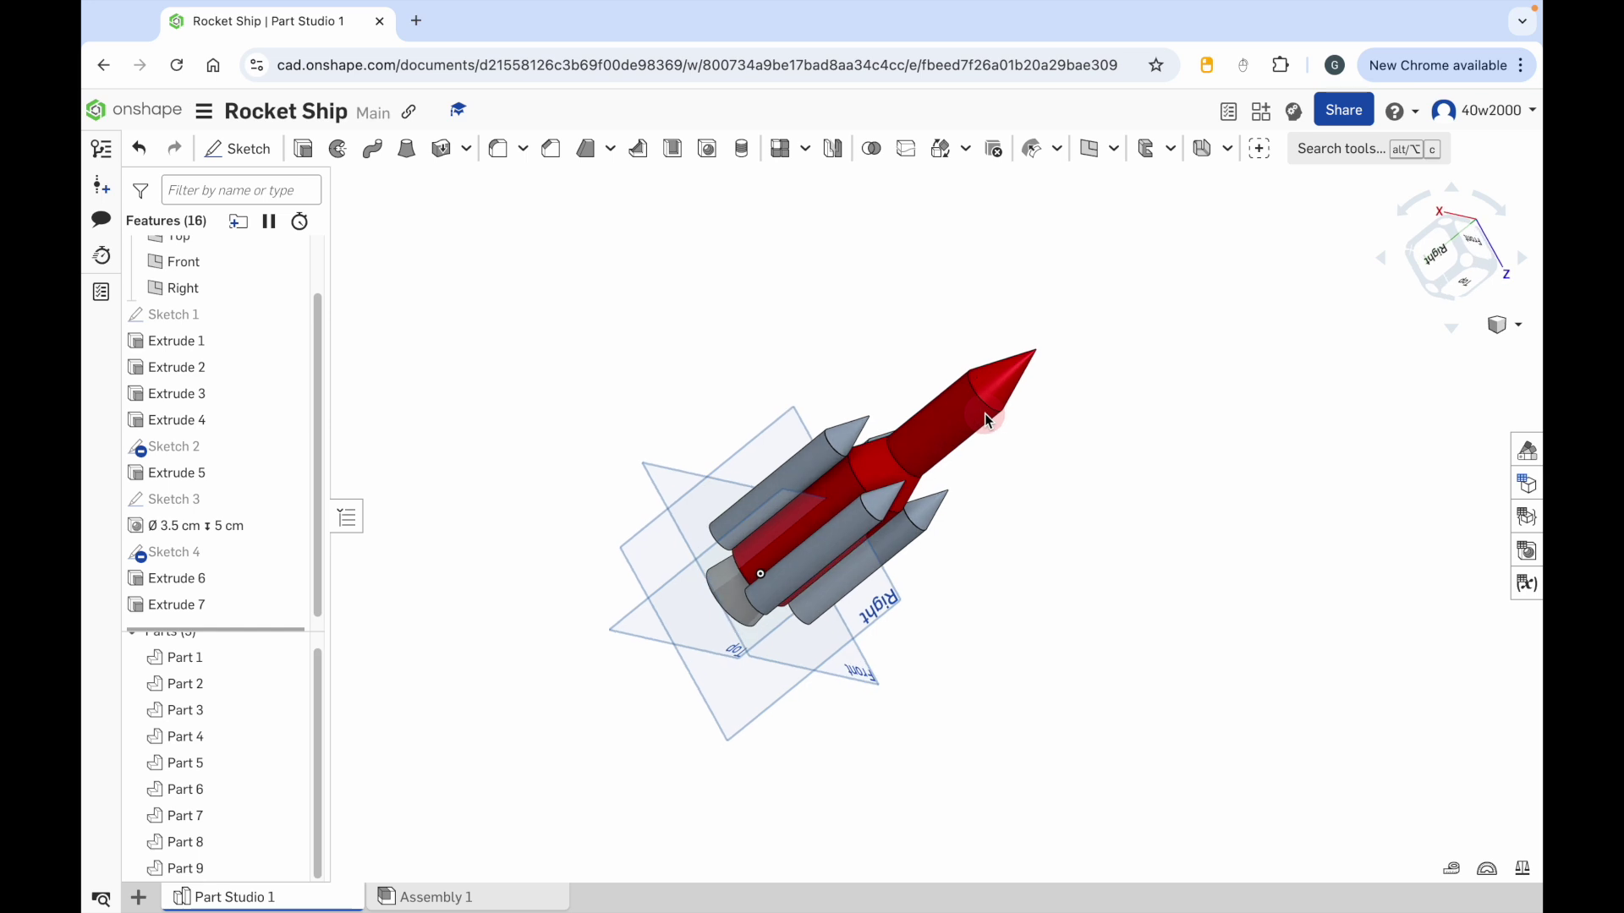